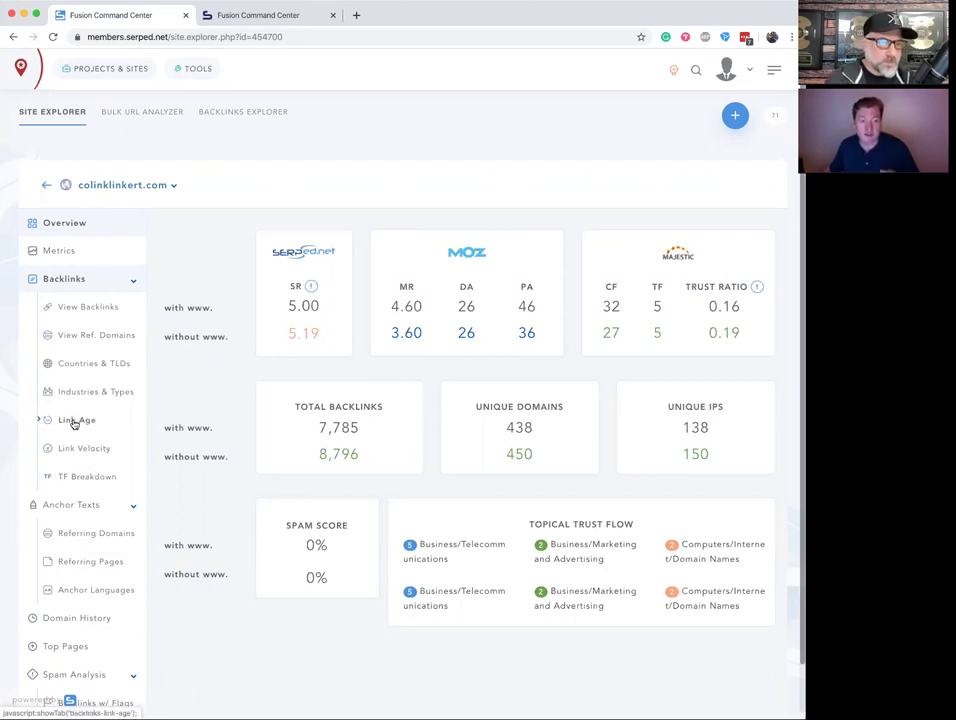
- Open the Link Age report for colinklinkert.com and examine the yearly links chart and table
{"action": "left_click", "coordinate": [73, 422]}
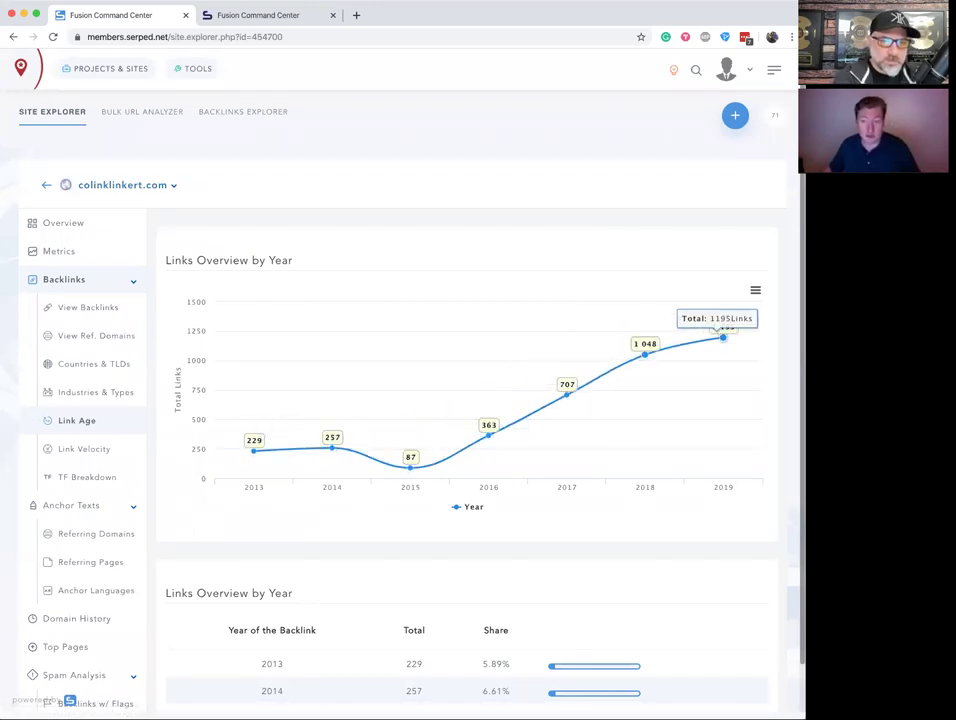
{"action": "scroll", "coordinate": [722, 336], "scroll_direction": "down", "scroll_amount": 3}
{"action": "scroll", "coordinate": [470, 400], "scroll_direction": "down", "scroll_amount": 2}
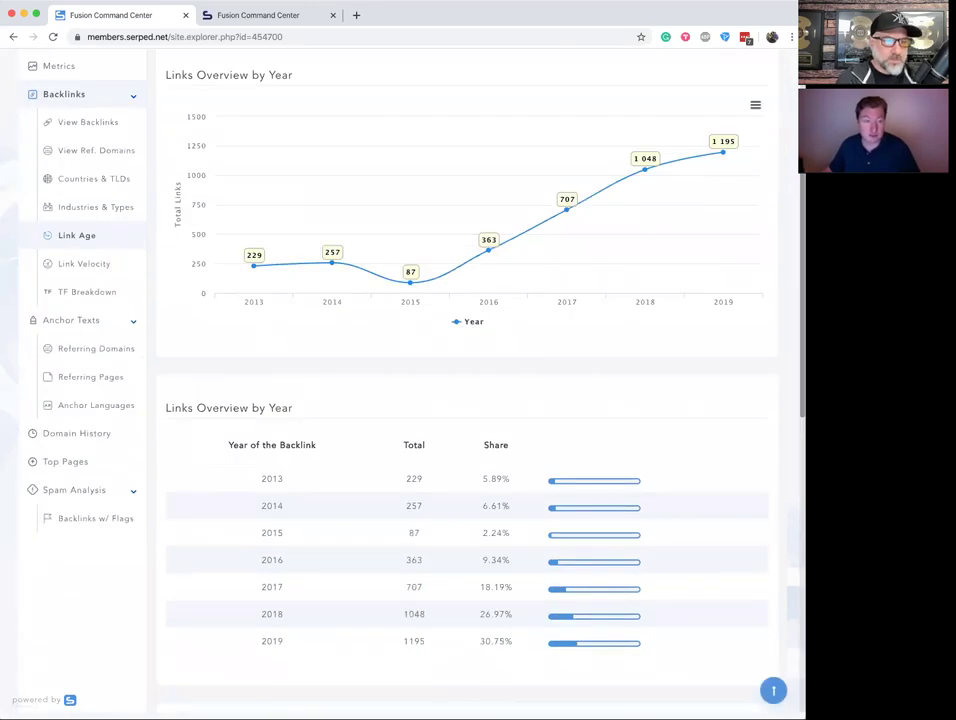
{"action": "scroll", "coordinate": [470, 380], "scroll_direction": "down", "scroll_amount": 1}
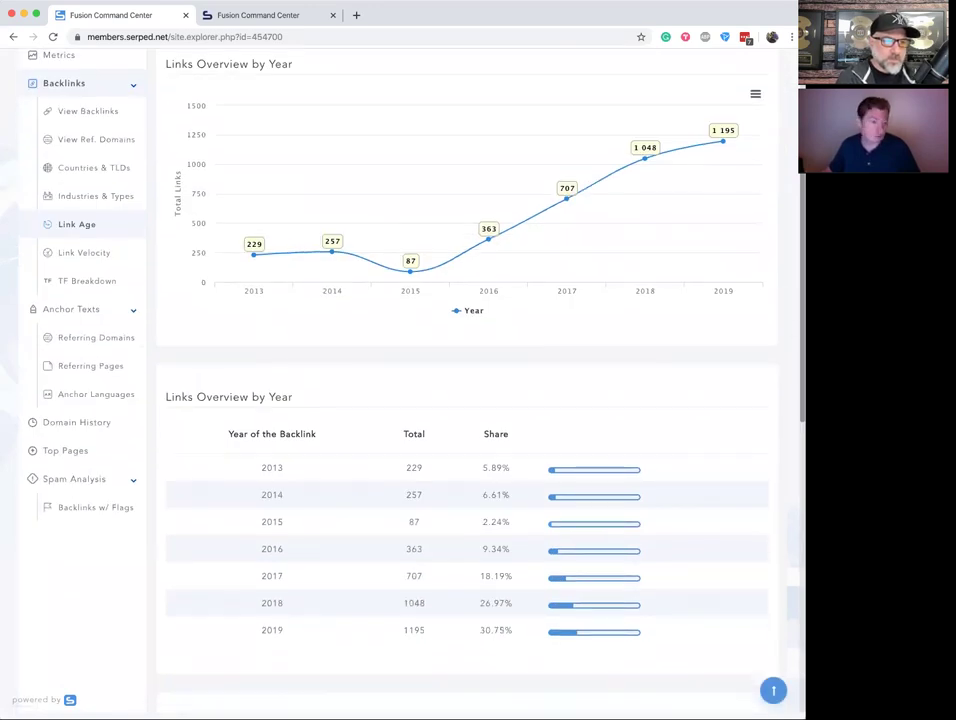
{"action": "scroll", "coordinate": [470, 400], "scroll_direction": "up", "scroll_amount": 3}
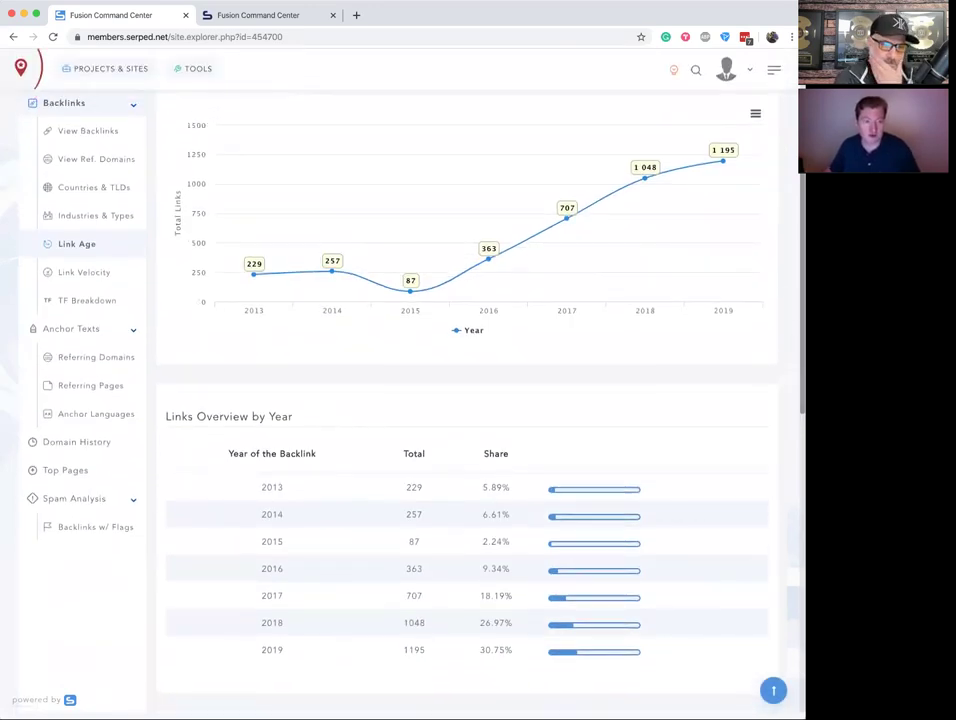
{"action": "scroll", "coordinate": [265, 184], "scroll_direction": "up", "scroll_amount": 3}
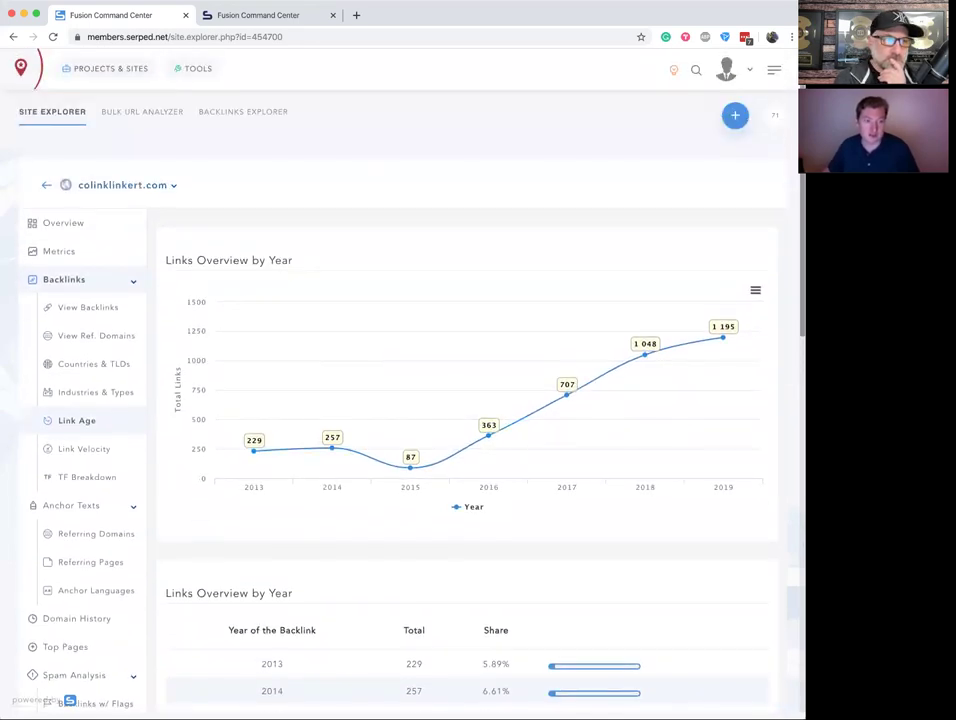
- Open the Bulk URL Analyzer and view the results of the 08 Nov 19 analysis
{"action": "left_click", "coordinate": [192, 68]}
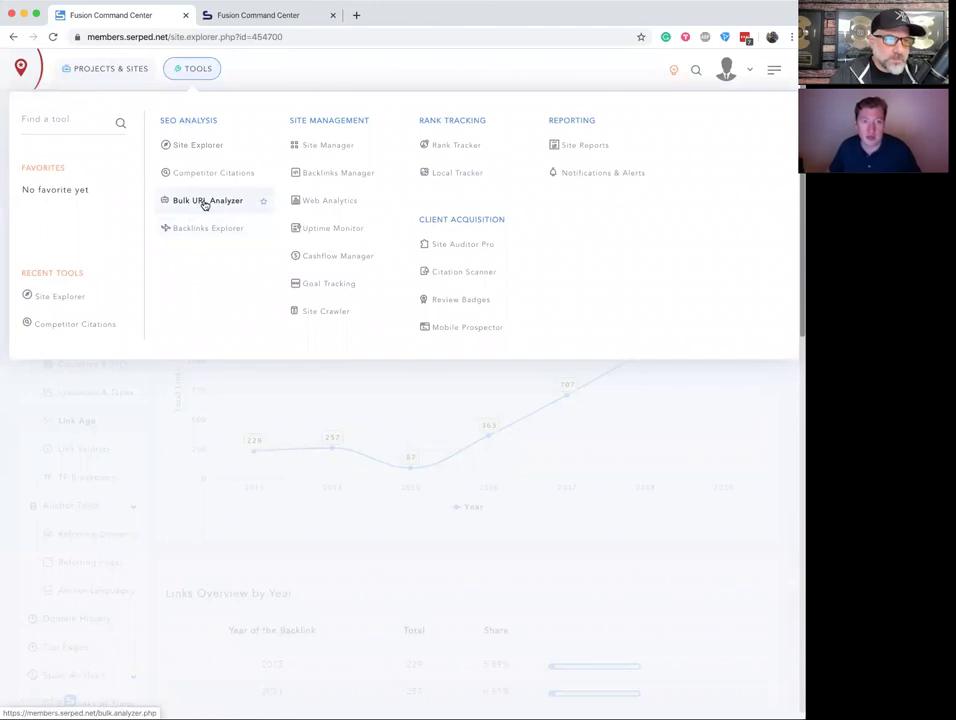
{"action": "left_click", "coordinate": [210, 203]}
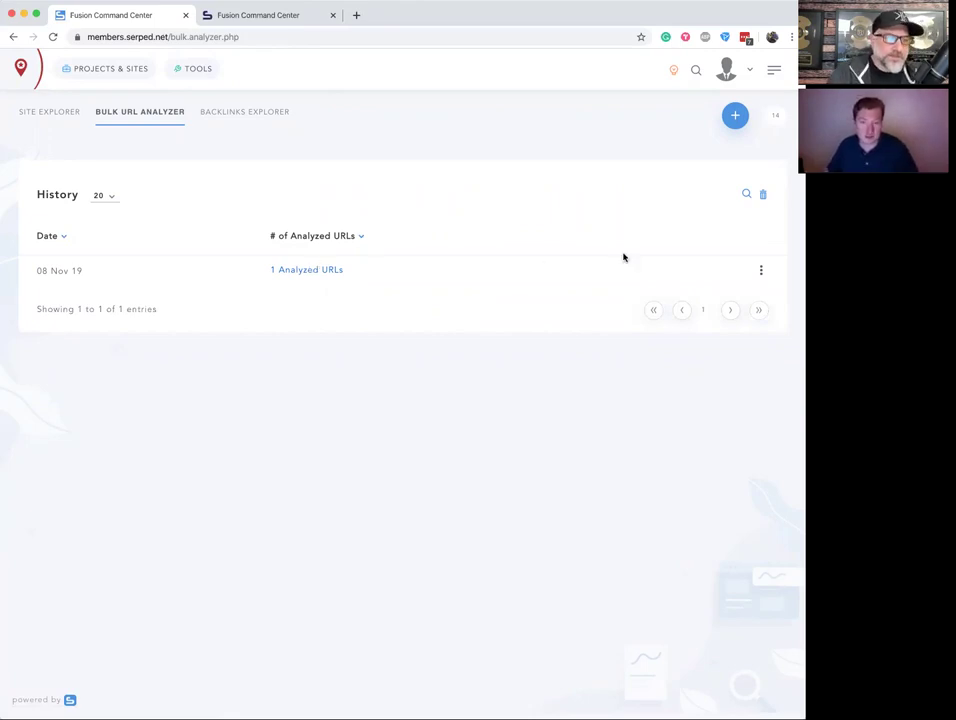
{"action": "left_click", "coordinate": [761, 271]}
{"action": "left_click", "coordinate": [702, 298]}
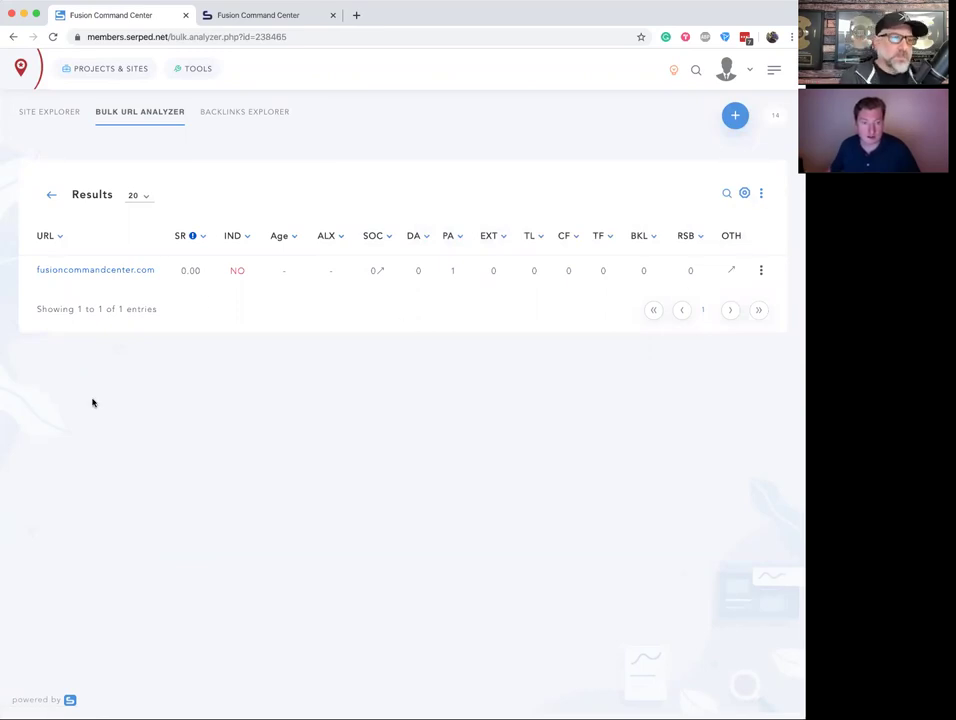
- Examine the URL entry and metric options for a new bulk analysis, and close the form without running it
{"action": "left_click", "coordinate": [735, 115]}
{"action": "left_click", "coordinate": [362, 356]}
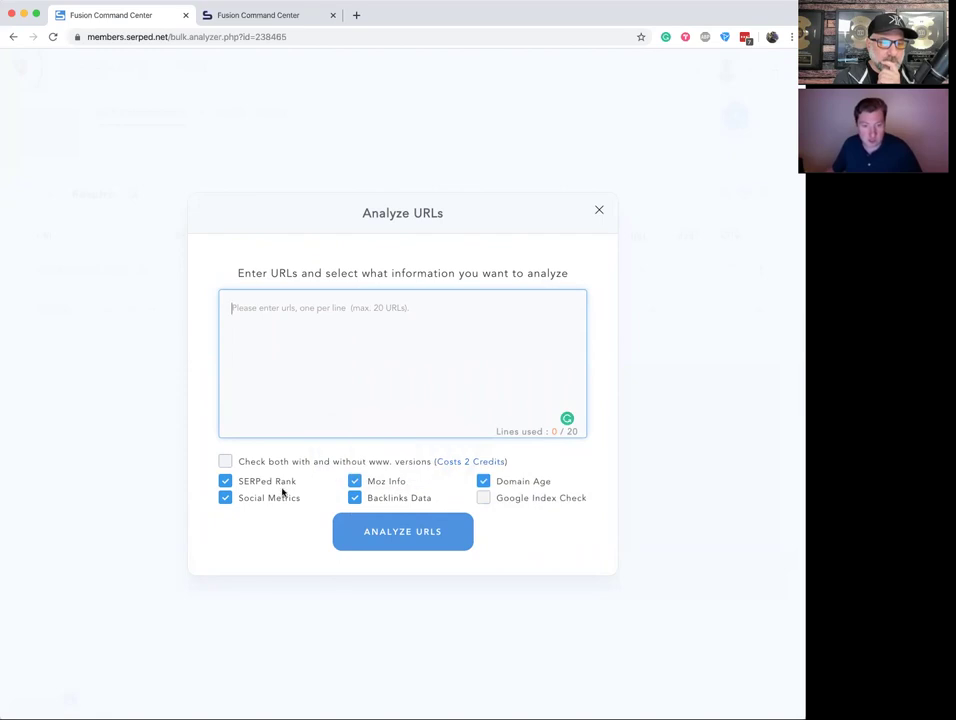
{"action": "left_click", "coordinate": [597, 212]}
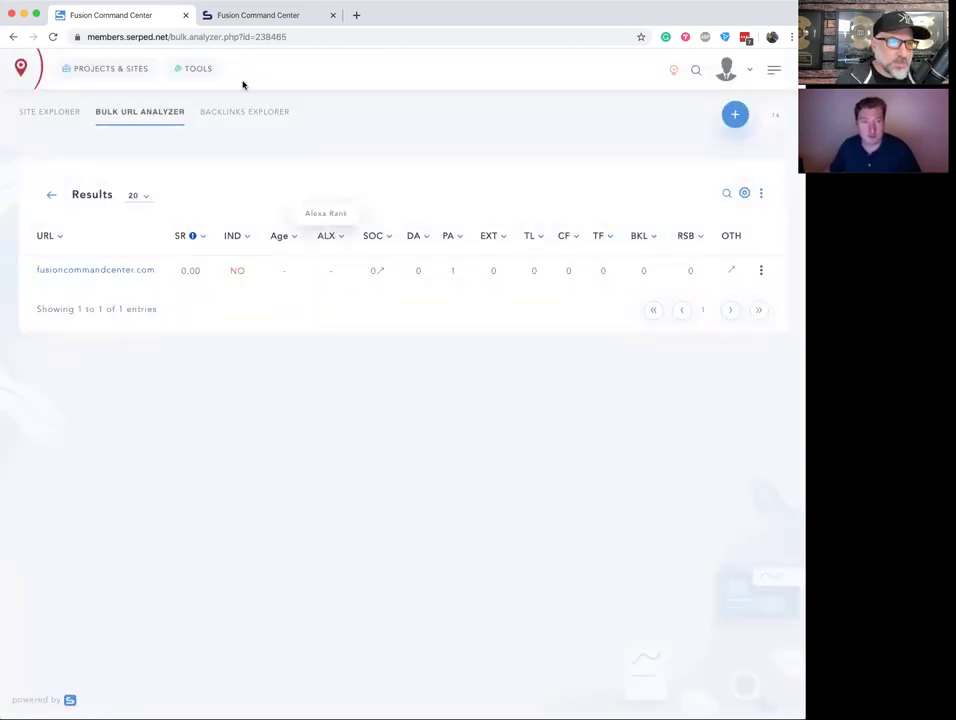
- Add Competitor Citations to the favorite tools and open it
{"action": "left_click", "coordinate": [207, 68]}
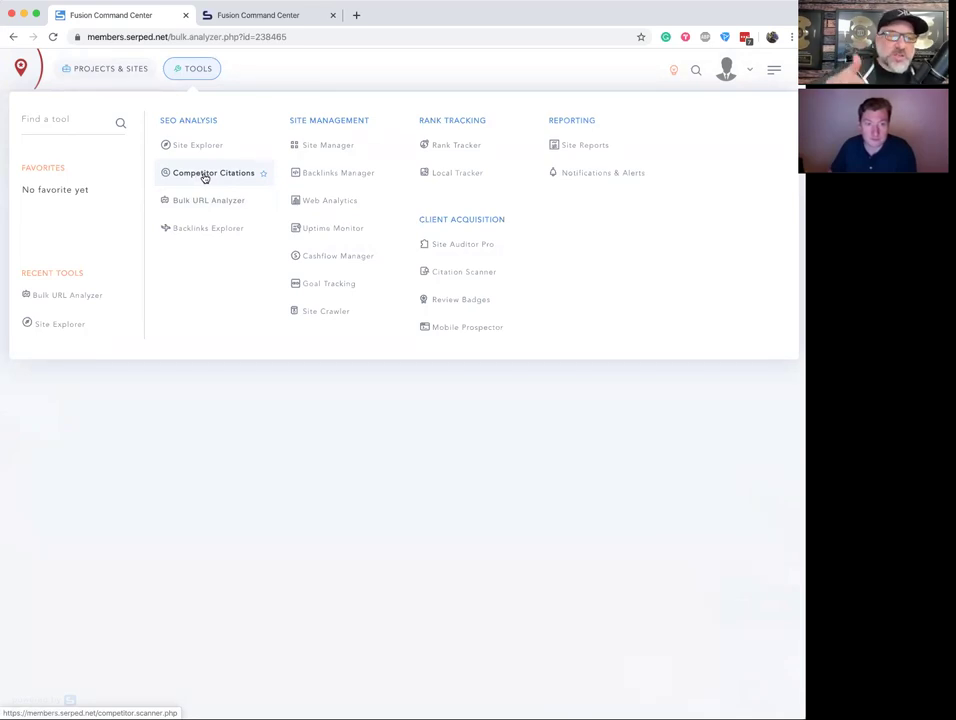
{"action": "left_click", "coordinate": [265, 176]}
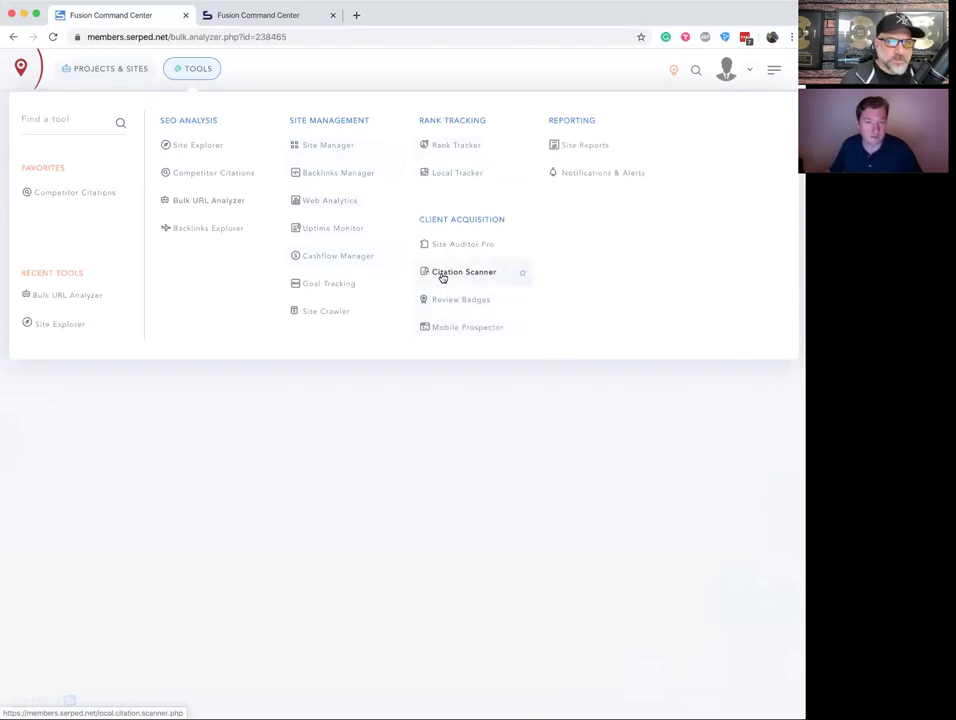
{"action": "left_click", "coordinate": [225, 176]}
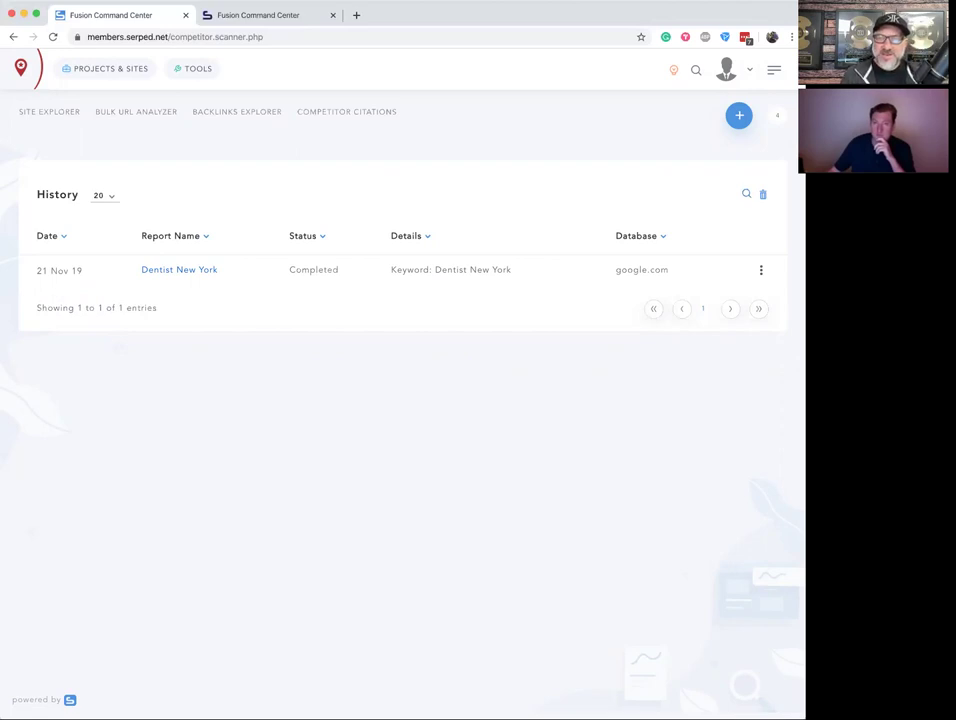
- Start a new local scan and examine the citation source totals overall and for the USA
{"action": "left_click", "coordinate": [739, 117]}
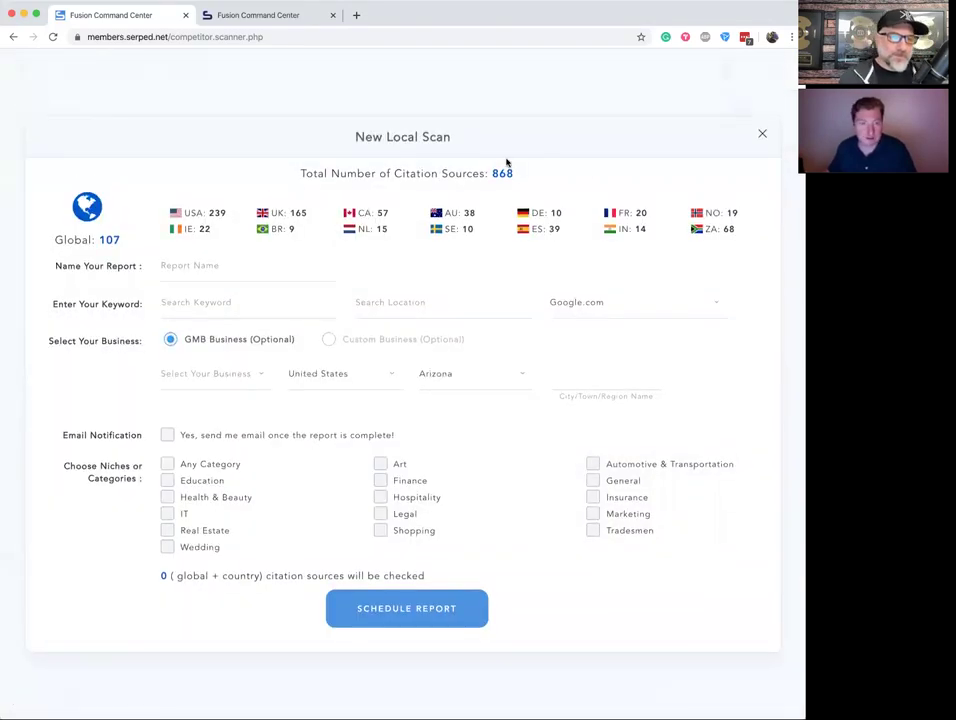
{"action": "left_click_drag", "start_coordinate": [301, 174], "coordinate": [513, 173]}
{"action": "left_click", "coordinate": [519, 177]}
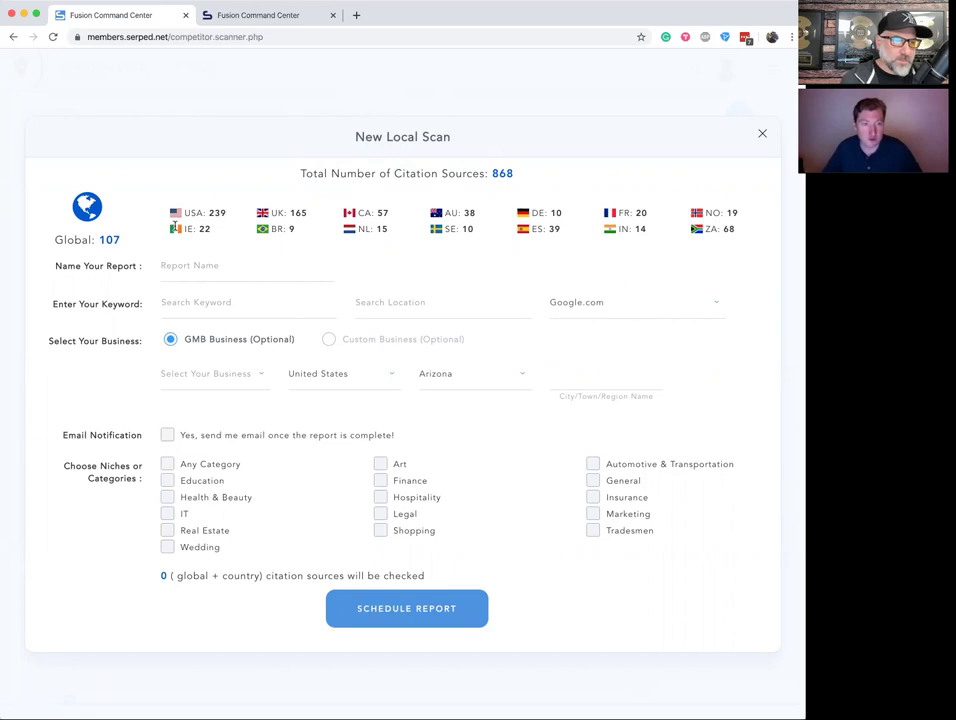
{"action": "double_click", "coordinate": [217, 212]}
{"action": "left_click", "coordinate": [231, 213]}
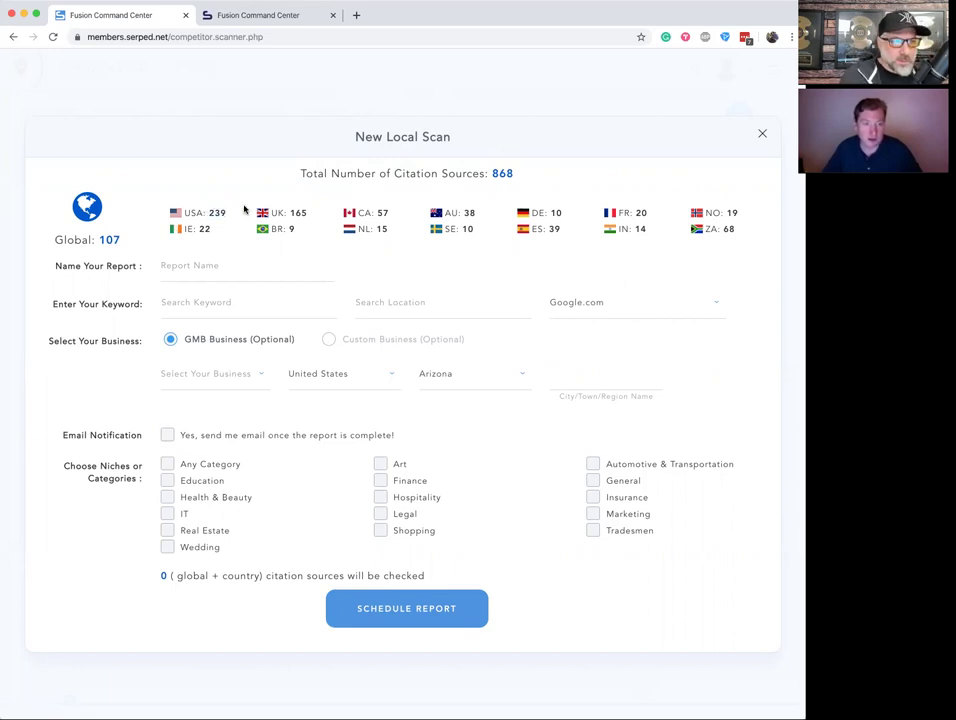
- Examine the scan's search keyword and location fields, and choose Google.com as the search engine
{"action": "left_click", "coordinate": [196, 301]}
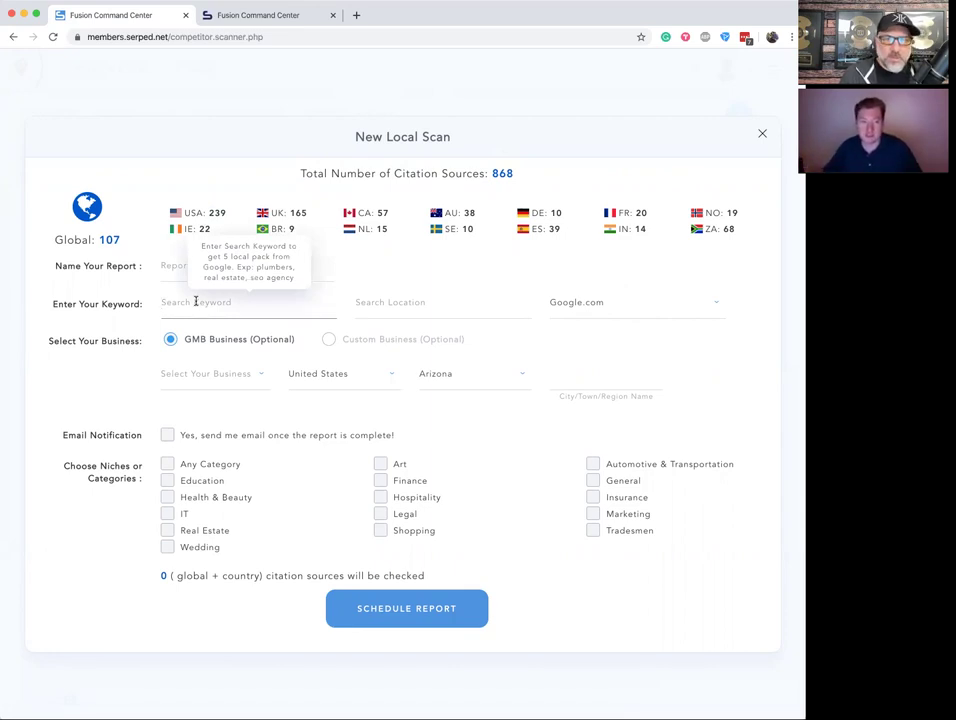
{"action": "left_click", "coordinate": [420, 306]}
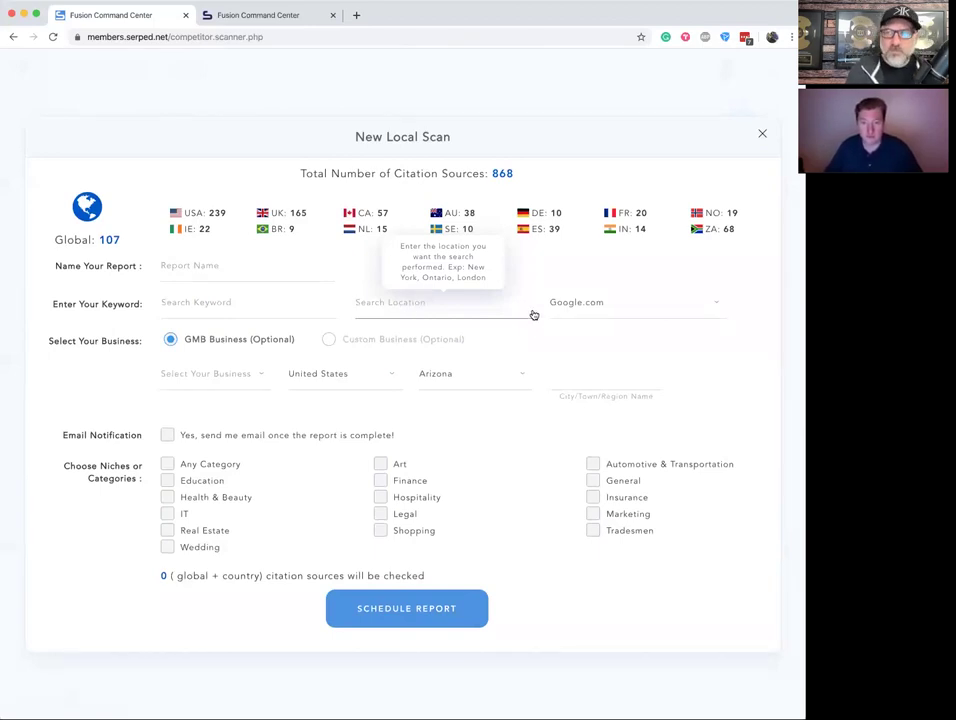
{"action": "left_click", "coordinate": [597, 304]}
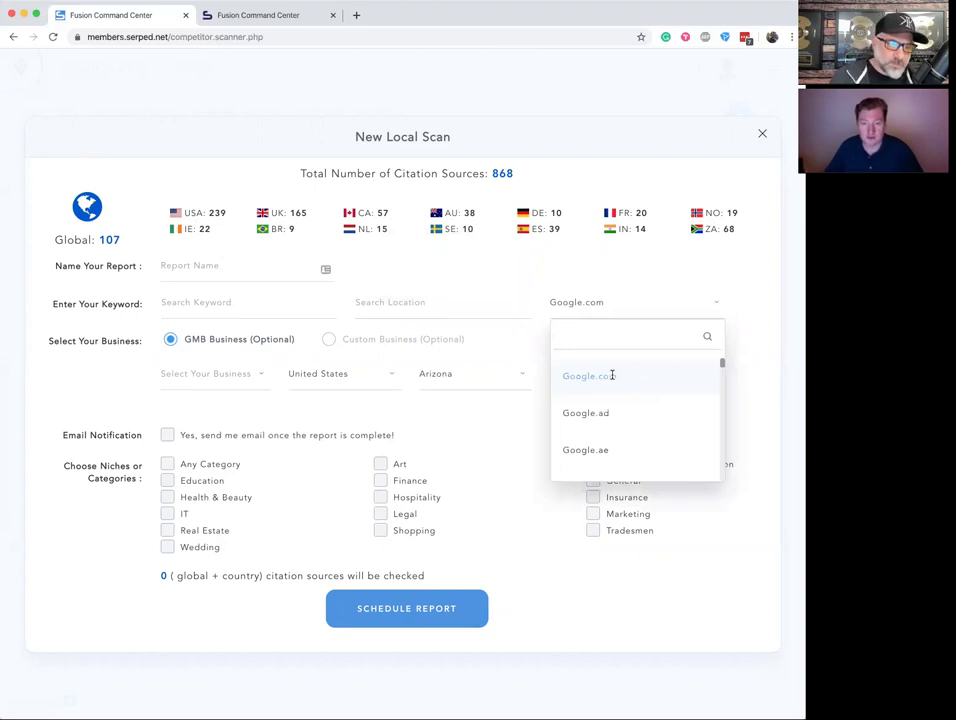
{"action": "left_click", "coordinate": [611, 376]}
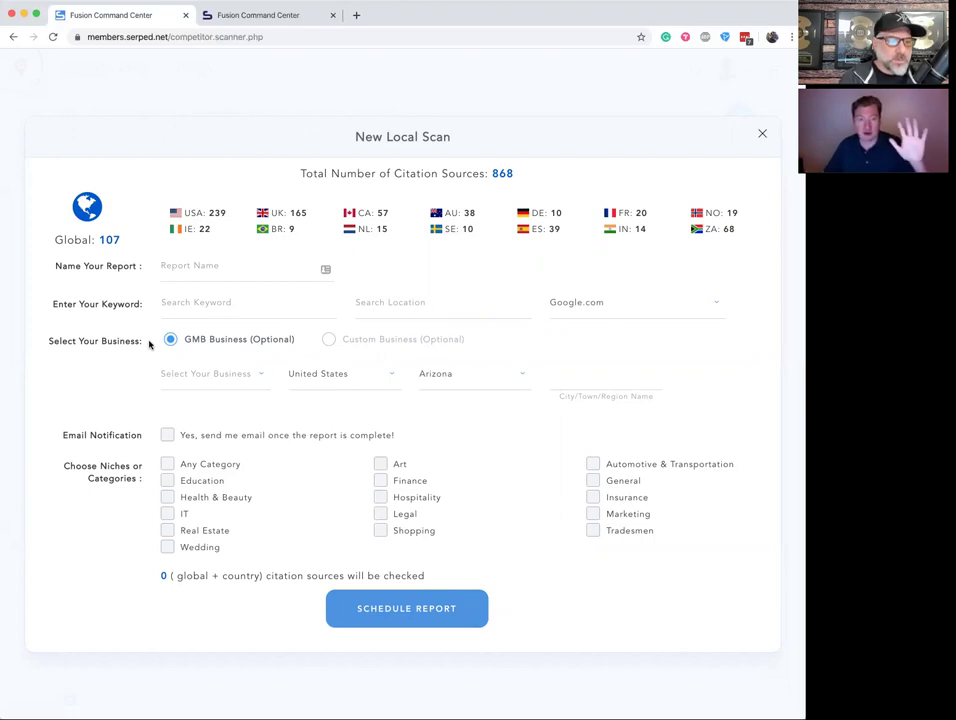
- Check the available GMB businesses for the scan and switch the business type to Custom Business
{"action": "left_click", "coordinate": [182, 303]}
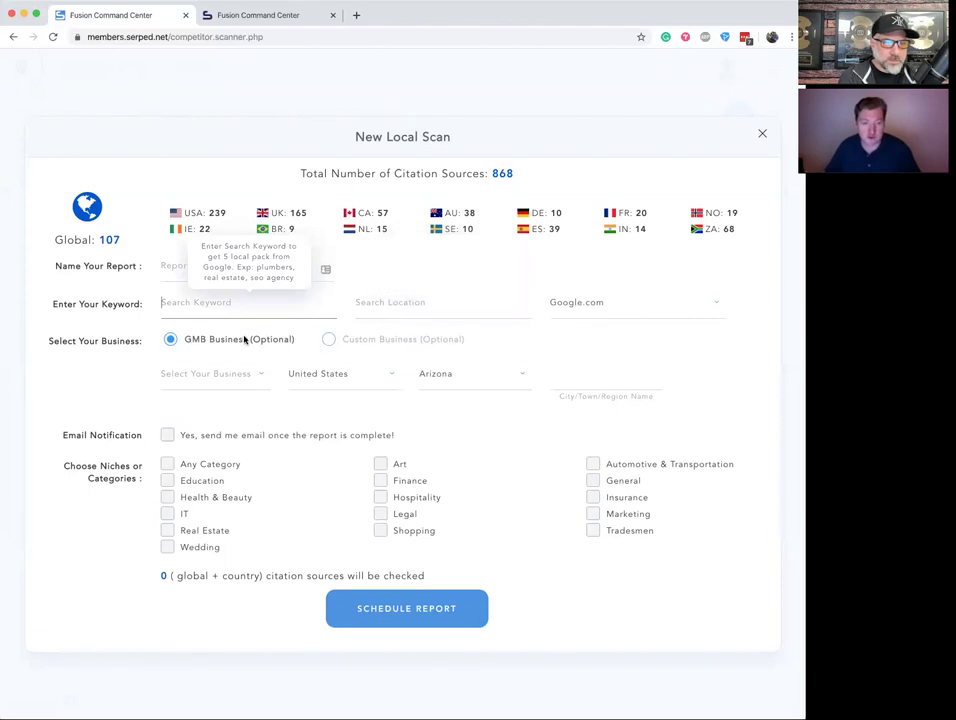
{"action": "left_click", "coordinate": [254, 374]}
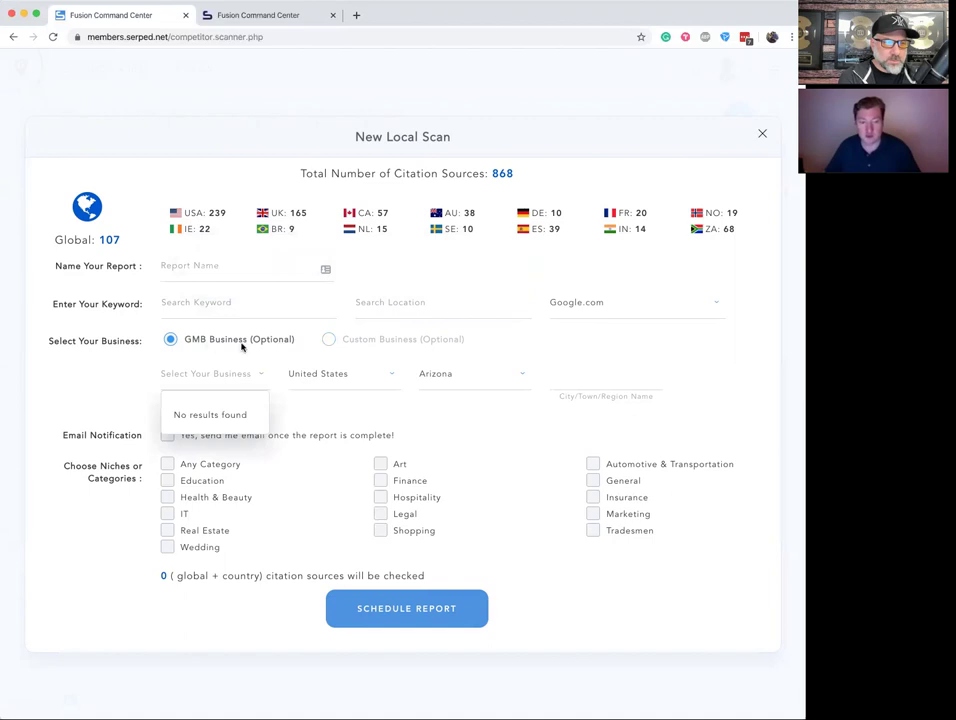
{"action": "left_click", "coordinate": [258, 375]}
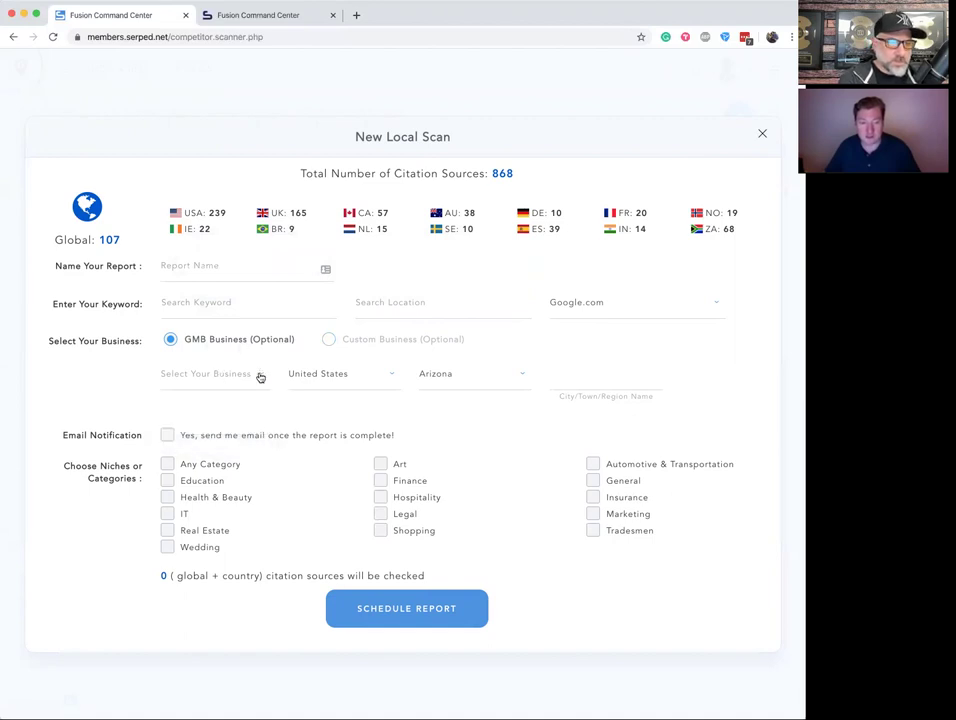
{"action": "left_click", "coordinate": [330, 340]}
{"action": "left_click", "coordinate": [190, 372]}
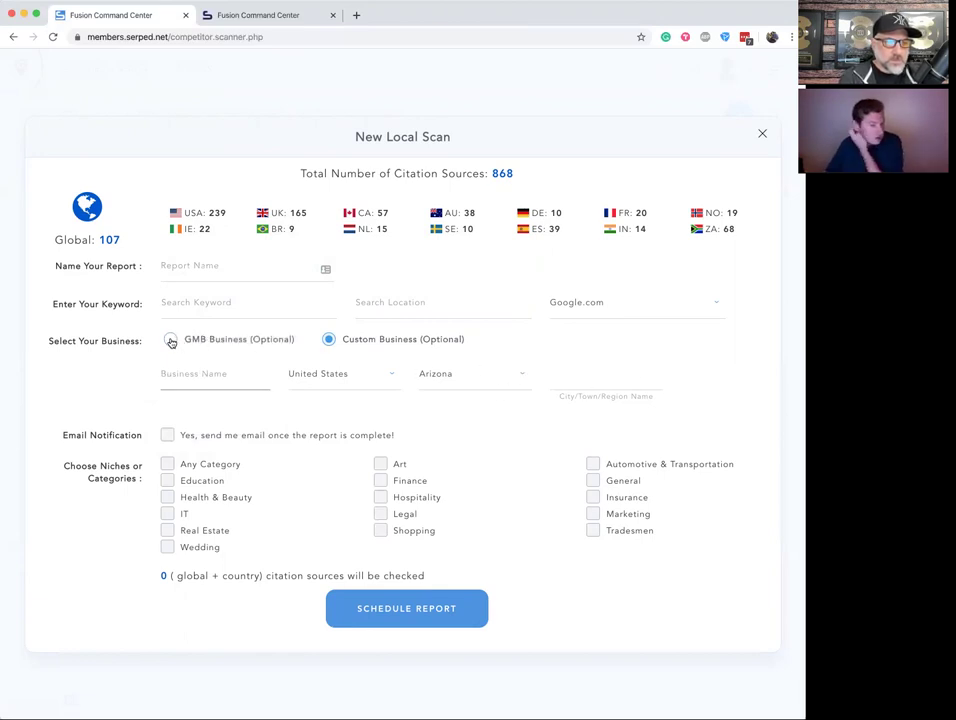
- Try the email notification and Any Category options, and discard the new local scan
{"action": "left_click", "coordinate": [167, 435]}
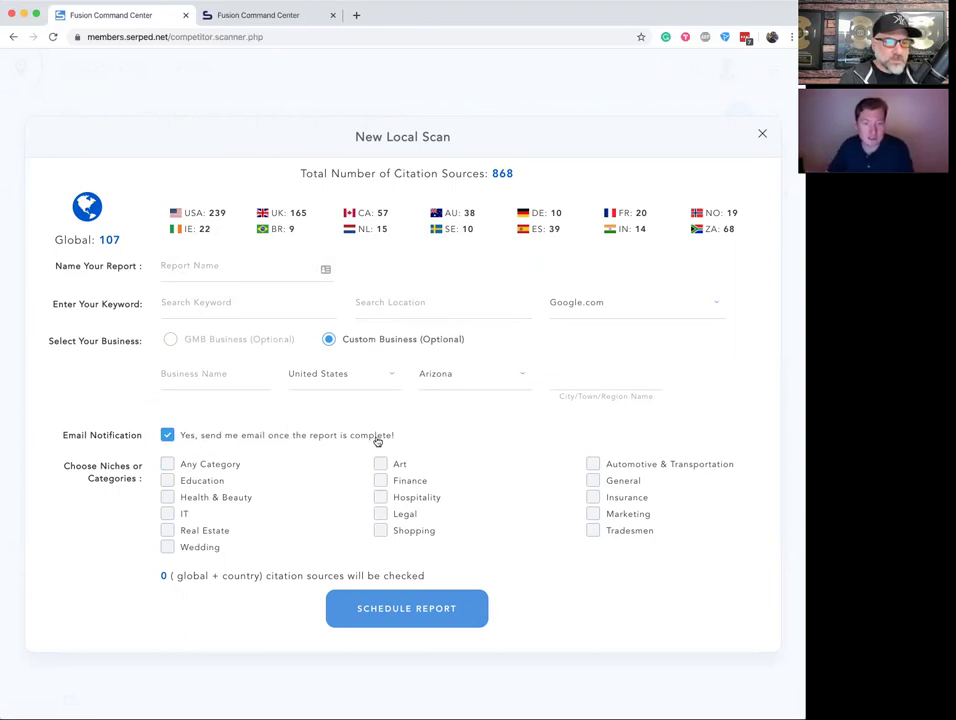
{"action": "left_click", "coordinate": [167, 437]}
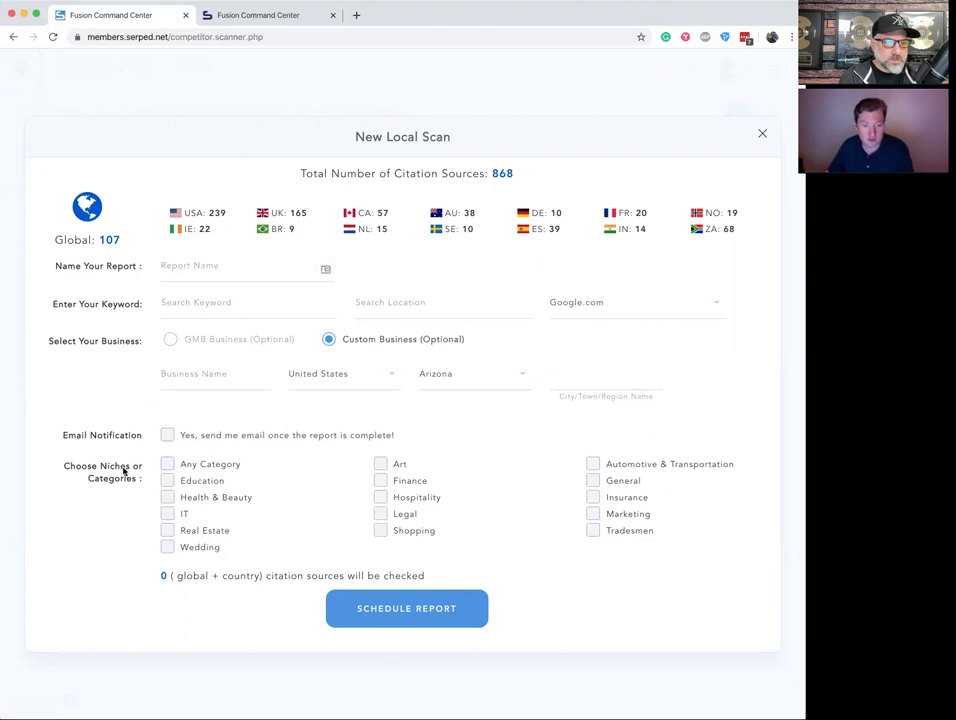
{"action": "left_click", "coordinate": [167, 464]}
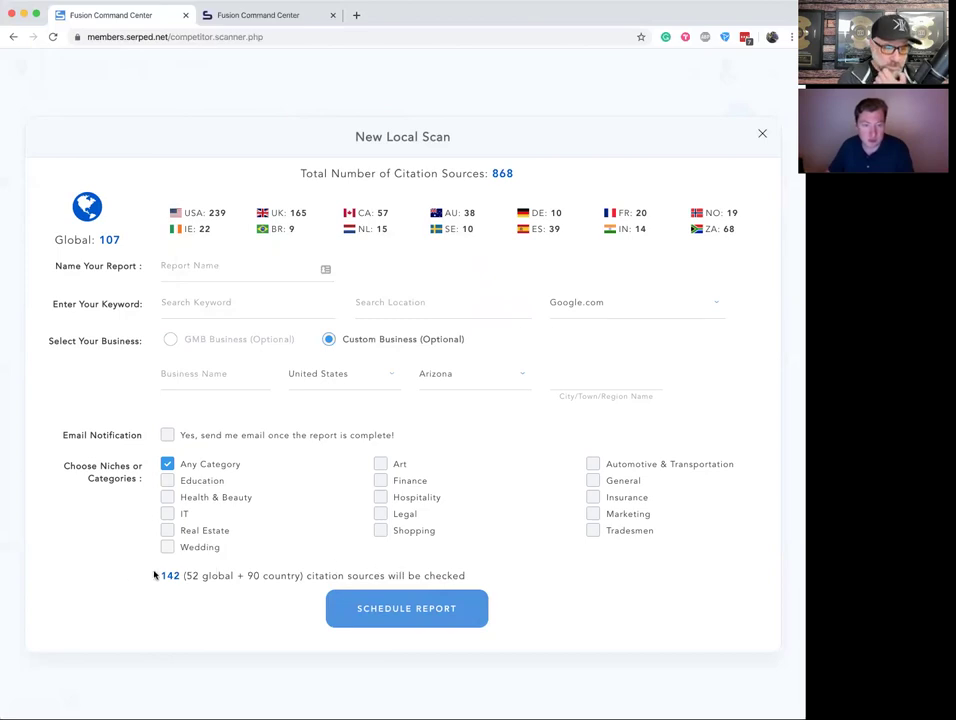
{"action": "left_click", "coordinate": [167, 464]}
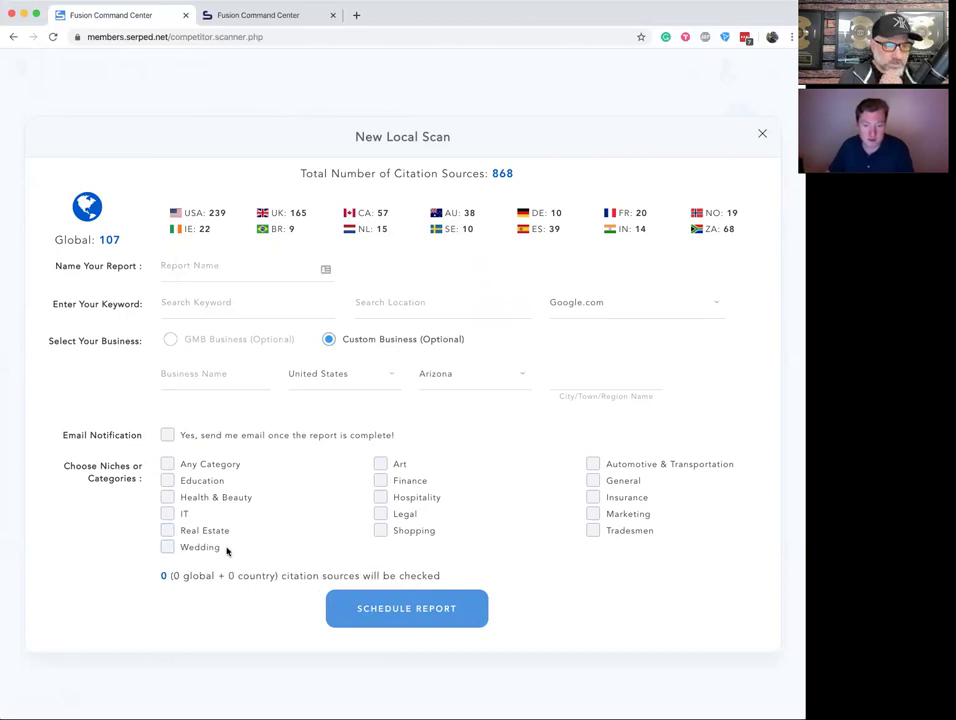
{"action": "left_click", "coordinate": [762, 134]}
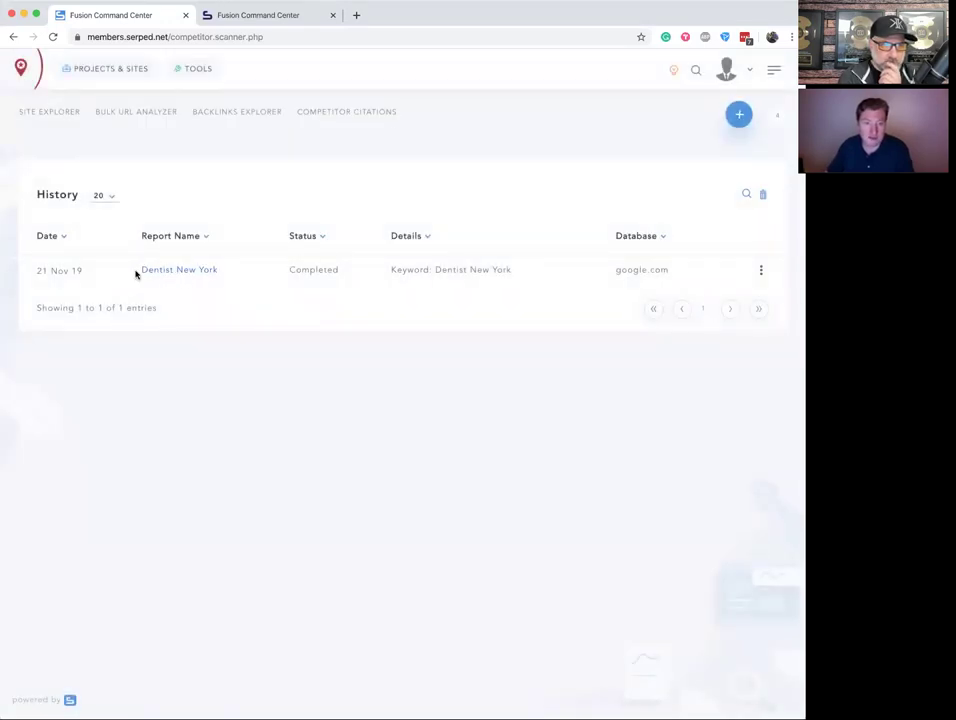
- Open the Dentist New York citation report and examine the businesses behind columns 6 and 1
{"action": "left_click", "coordinate": [760, 270]}
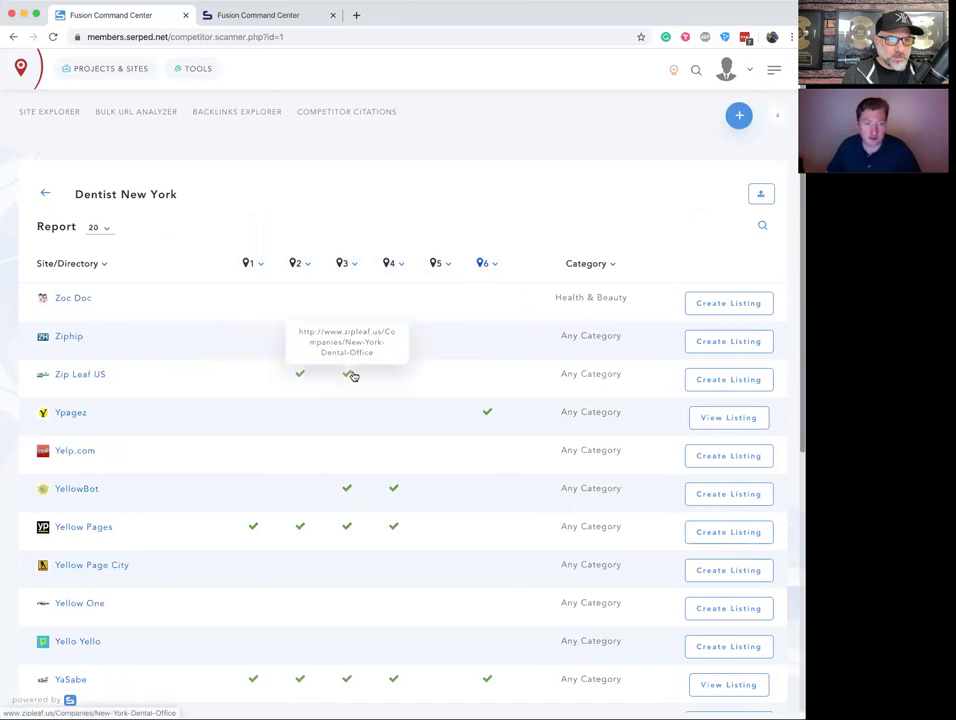
{"action": "mouse_move", "coordinate": [482, 263]}
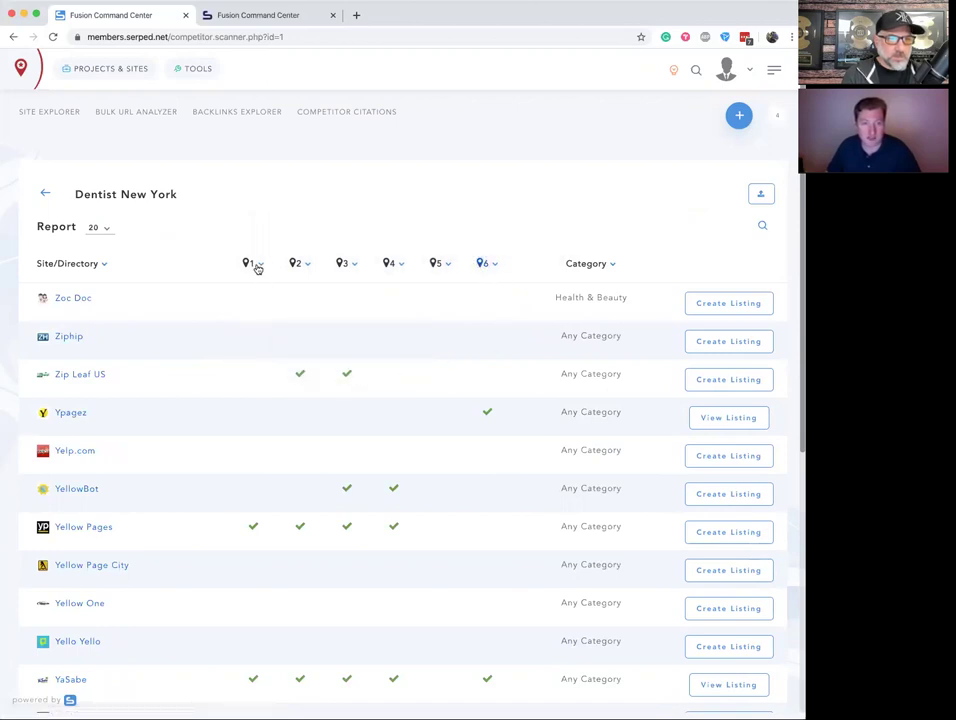
{"action": "mouse_move", "coordinate": [248, 265]}
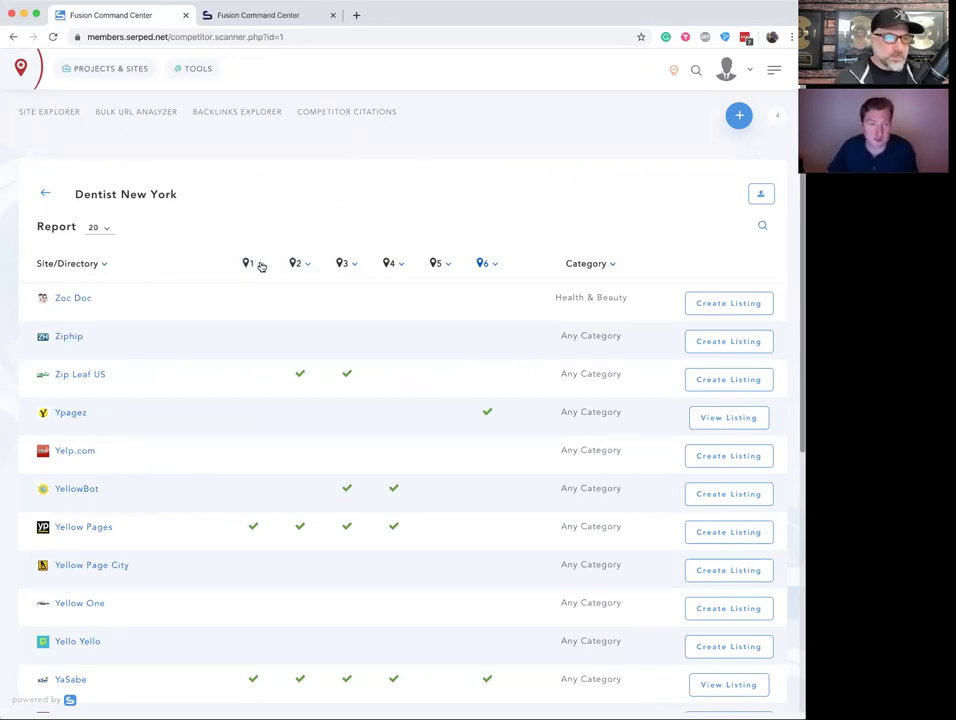
- Sort the report so directories listing competitor 1 come first, and show 100 entries per page
{"action": "left_click", "coordinate": [259, 264]}
{"action": "left_click", "coordinate": [259, 264]}
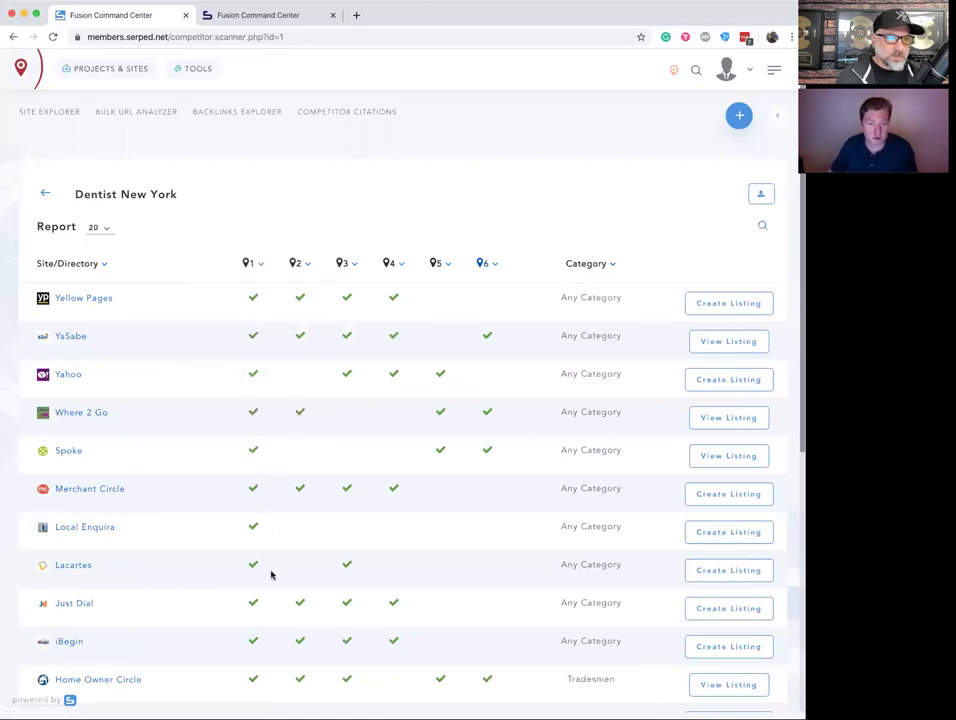
{"action": "left_click", "coordinate": [100, 229]}
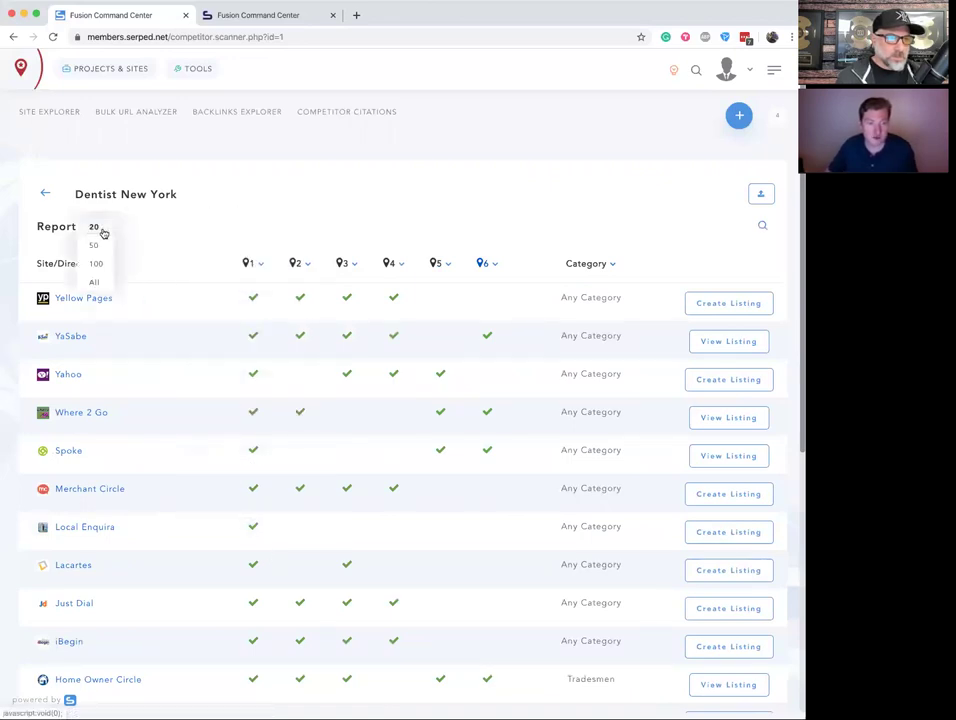
{"action": "left_click", "coordinate": [97, 264]}
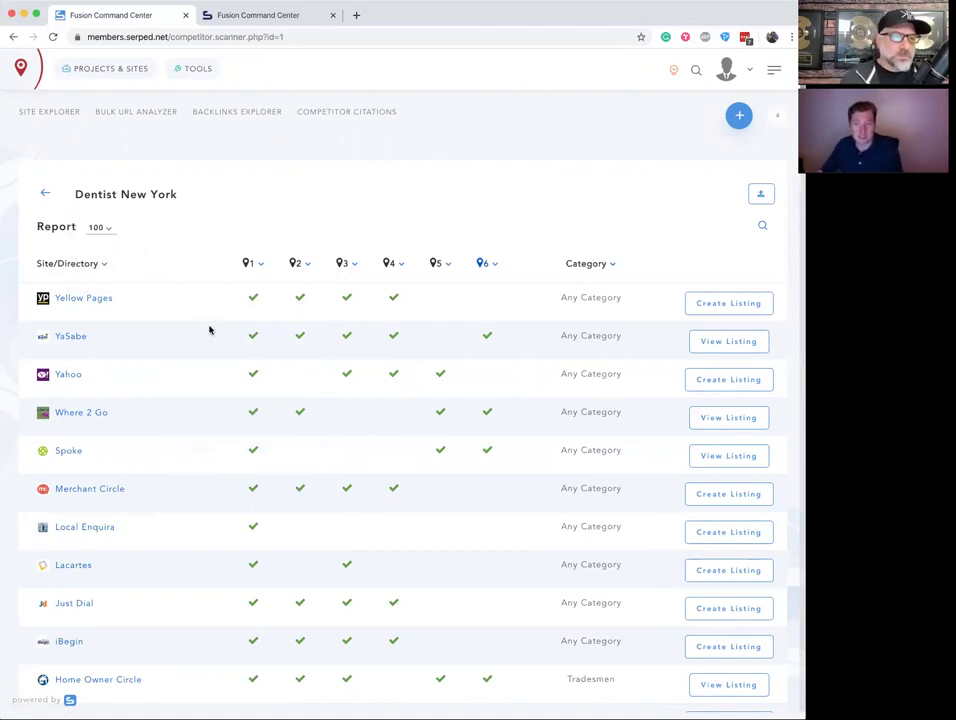
- Check competitors' citation details in the report, view the Yellow Pages listing creation page, and return to the report
{"action": "mouse_move", "coordinate": [497, 316]}
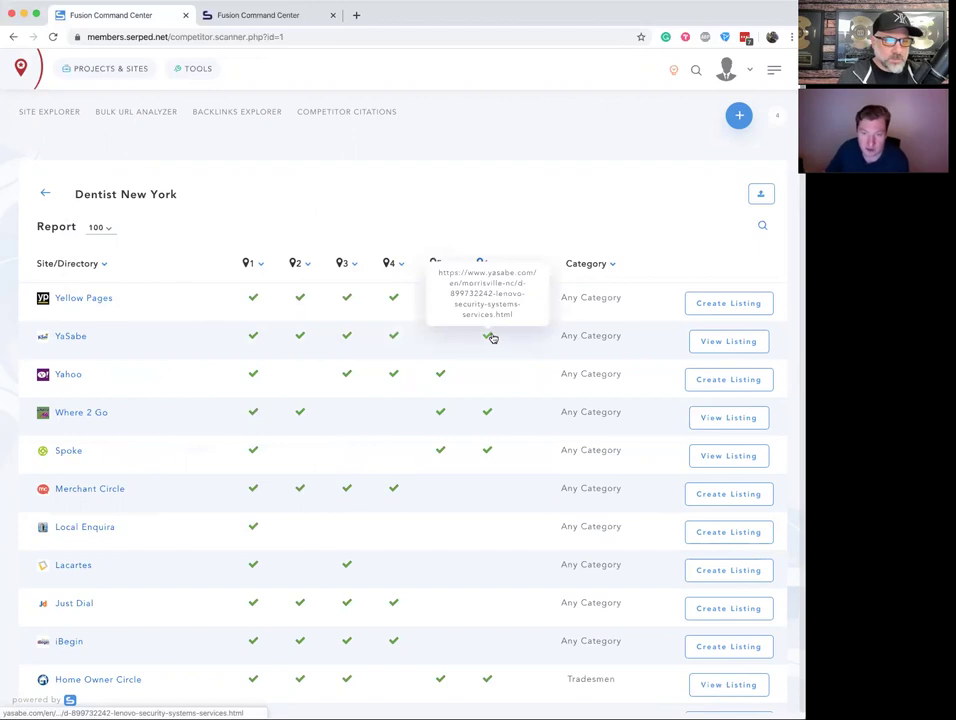
{"action": "mouse_move", "coordinate": [400, 337]}
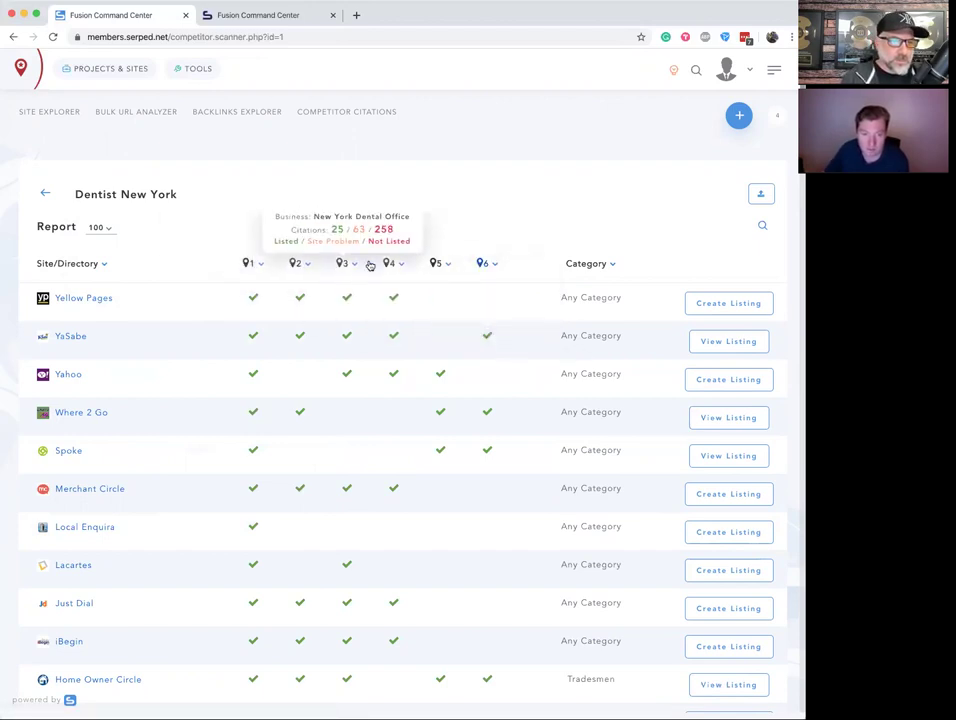
{"action": "mouse_move", "coordinate": [441, 264]}
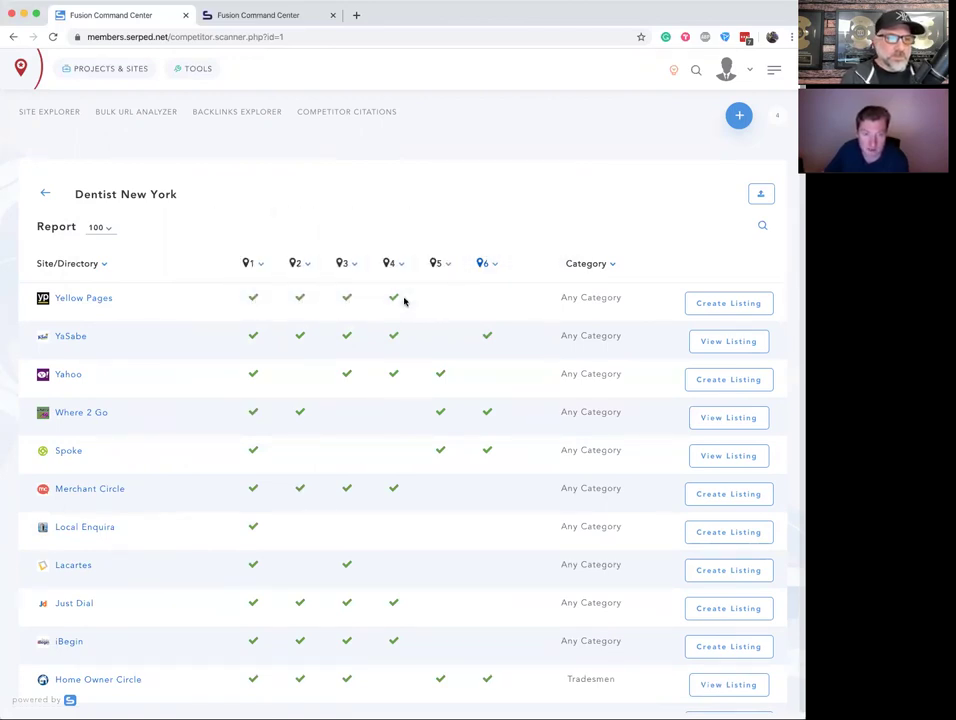
{"action": "left_click", "coordinate": [738, 304]}
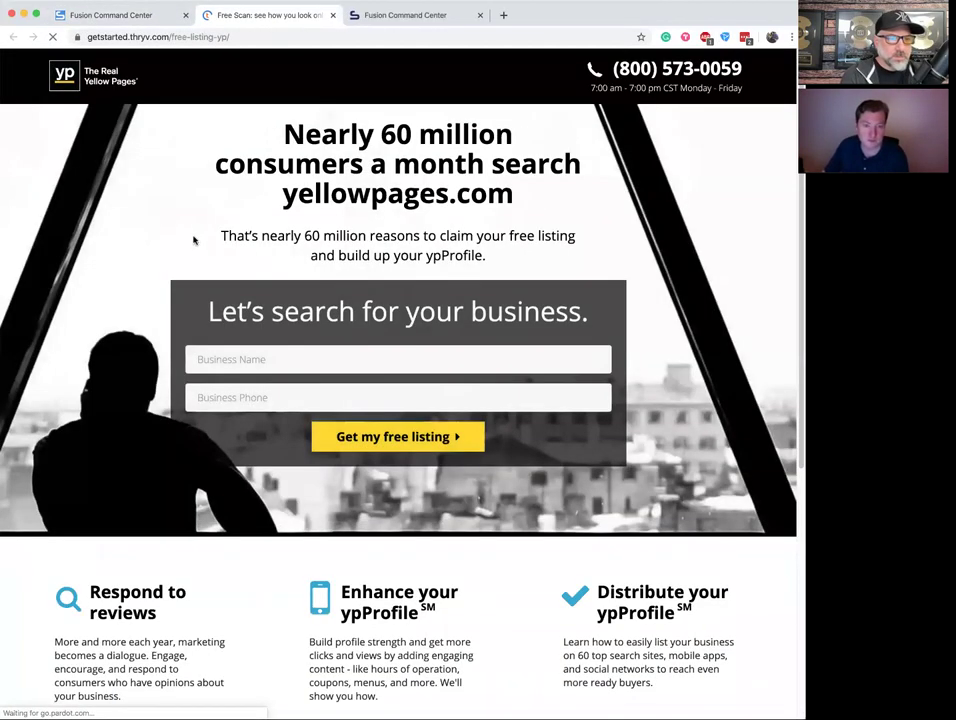
{"action": "left_click", "coordinate": [333, 15]}
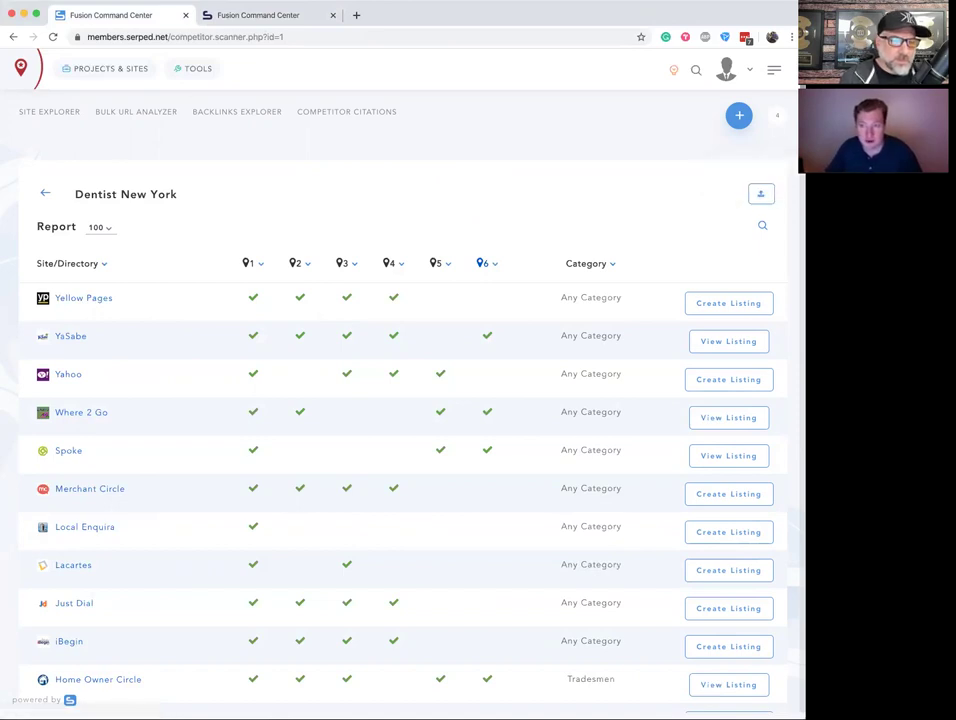
- Check the business behind column 6, view its existing YaSabe listing, and return to the report
{"action": "scroll", "coordinate": [400, 400], "scroll_direction": "down", "scroll_amount": 3}
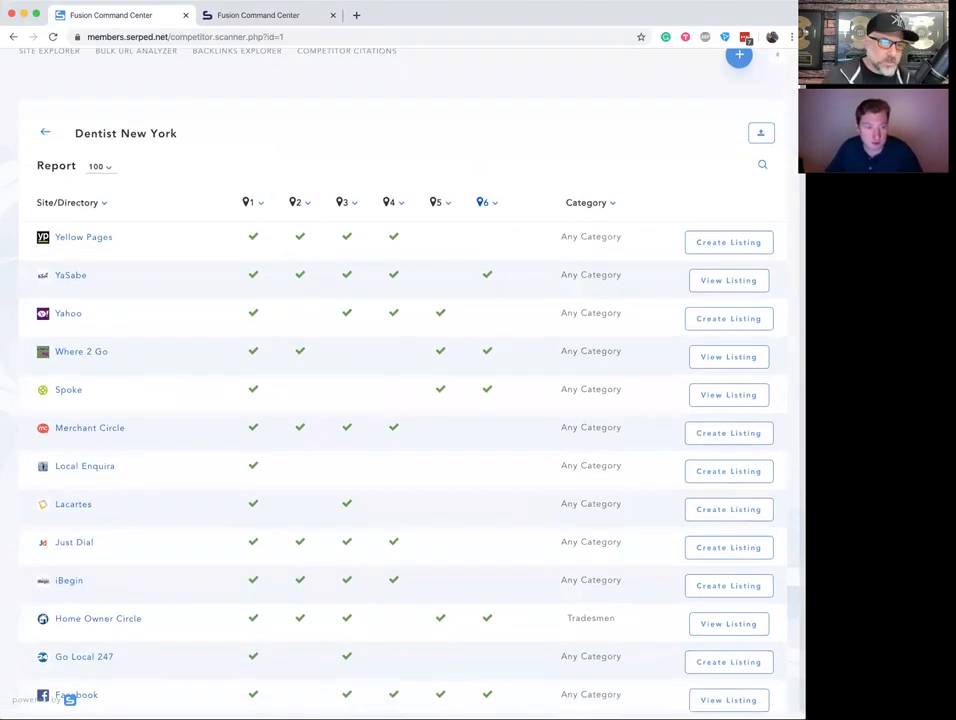
{"action": "scroll", "coordinate": [400, 400], "scroll_direction": "down", "scroll_amount": 1}
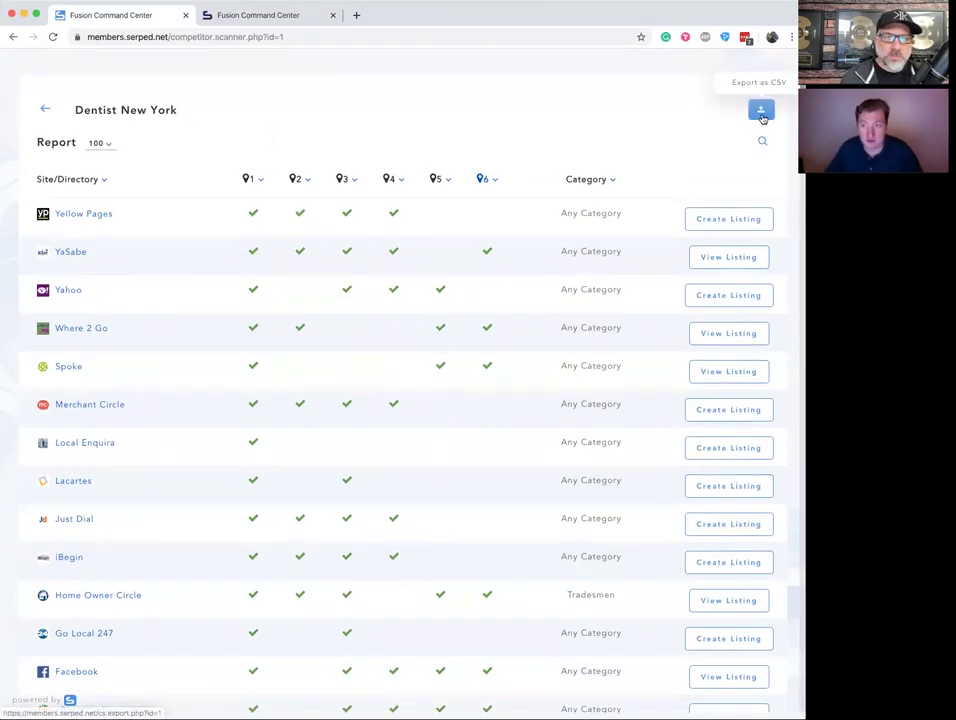
{"action": "scroll", "coordinate": [400, 400], "scroll_direction": "down", "scroll_amount": 1}
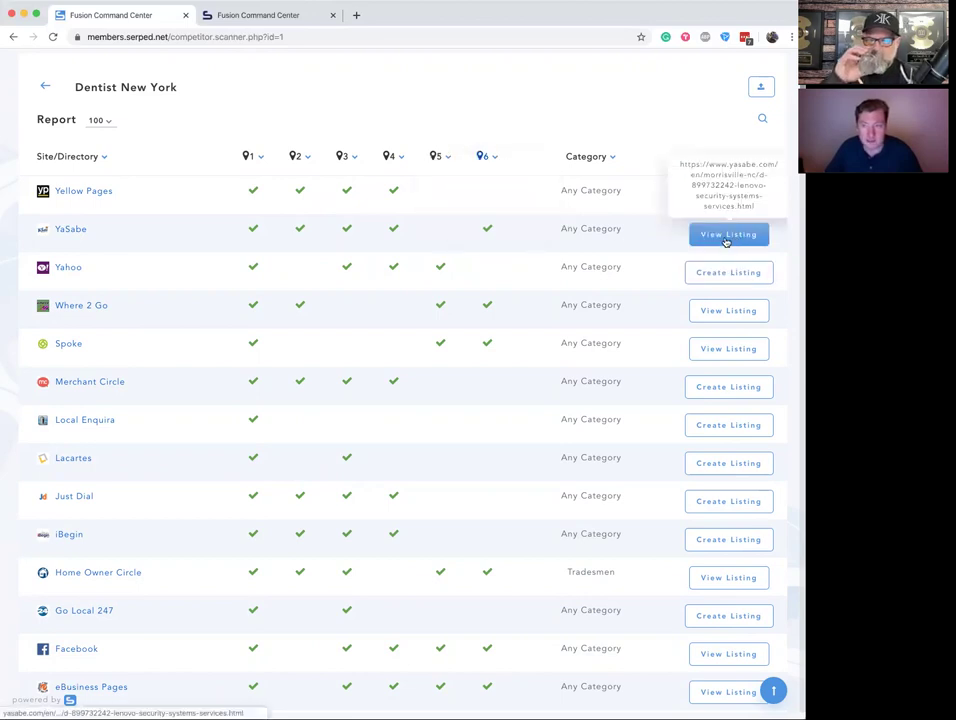
{"action": "mouse_move", "coordinate": [484, 160]}
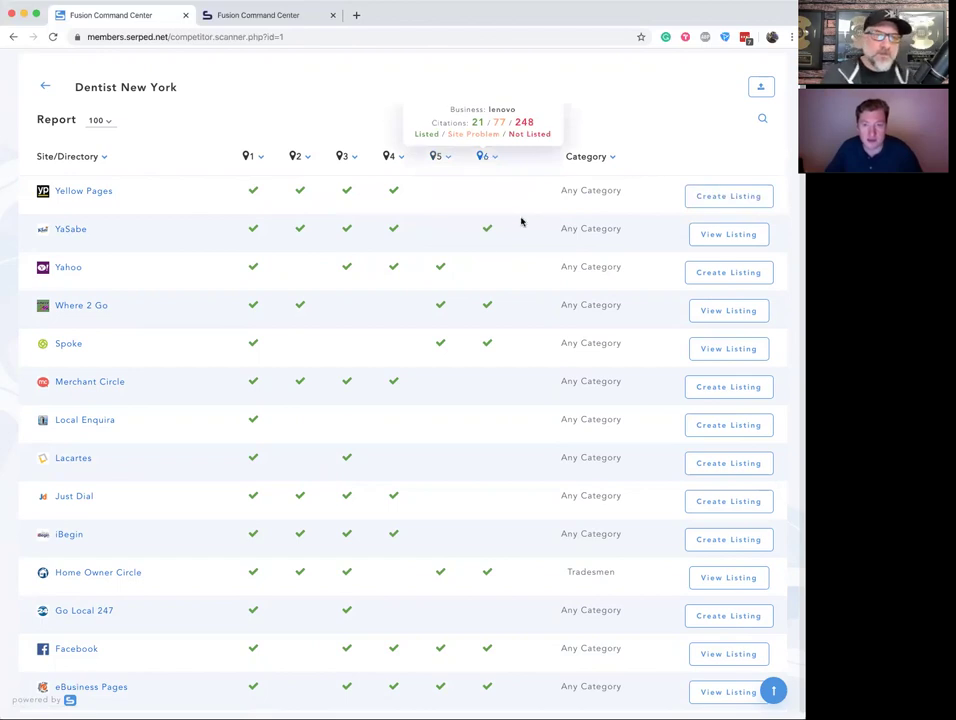
{"action": "left_click", "coordinate": [736, 239]}
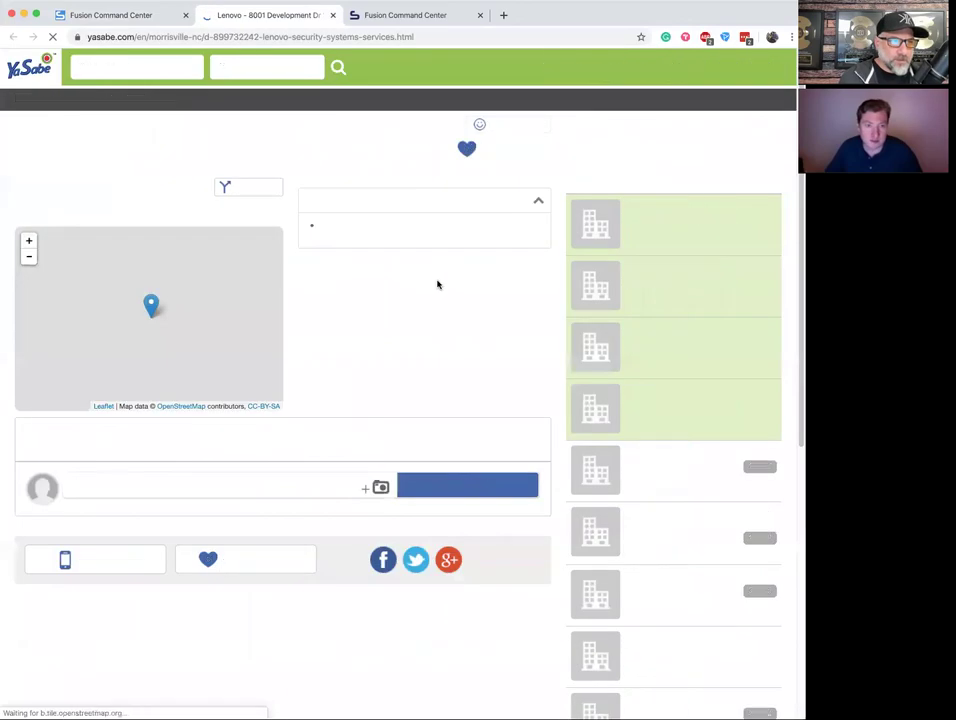
{"action": "left_click", "coordinate": [333, 17]}
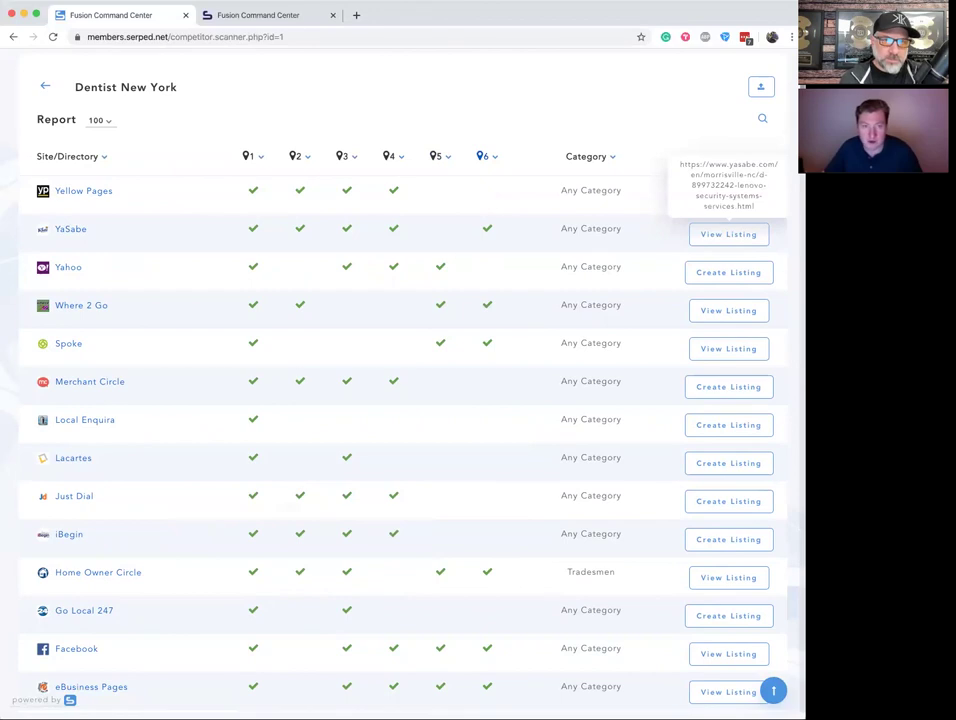
- Examine the remaining directories in the Dentist New York report and which competitors are listed in each
{"action": "scroll", "coordinate": [400, 400], "scroll_direction": "down", "scroll_amount": 1}
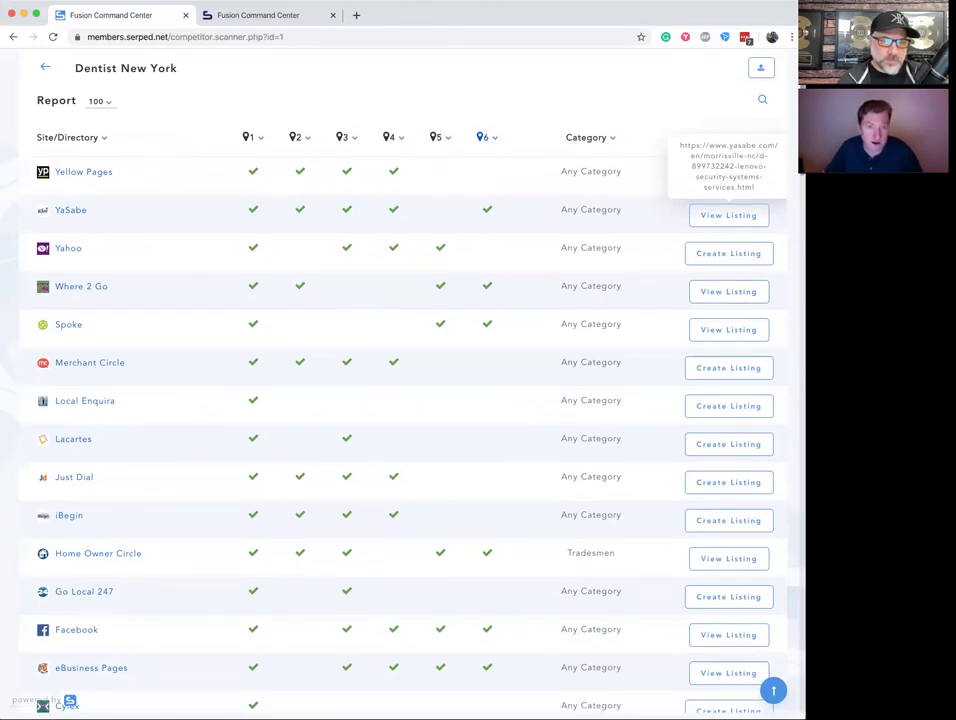
{"action": "scroll", "coordinate": [400, 400], "scroll_direction": "up", "scroll_amount": 1}
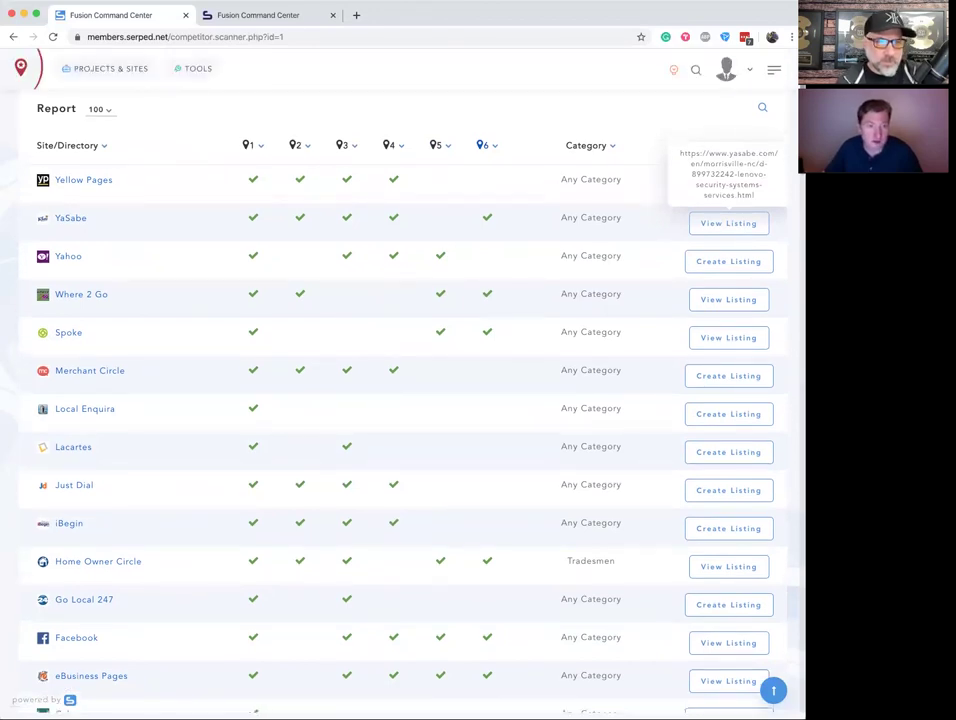
{"action": "scroll", "coordinate": [400, 400], "scroll_direction": "down", "scroll_amount": 5}
{"action": "scroll", "coordinate": [785, 243], "scroll_direction": "down", "scroll_amount": 8}
{"action": "scroll", "coordinate": [785, 243], "scroll_direction": "down", "scroll_amount": 12}
{"action": "scroll", "coordinate": [779, 326], "scroll_direction": "down", "scroll_amount": 2}
{"action": "scroll", "coordinate": [781, 335], "scroll_direction": "up", "scroll_amount": 6}
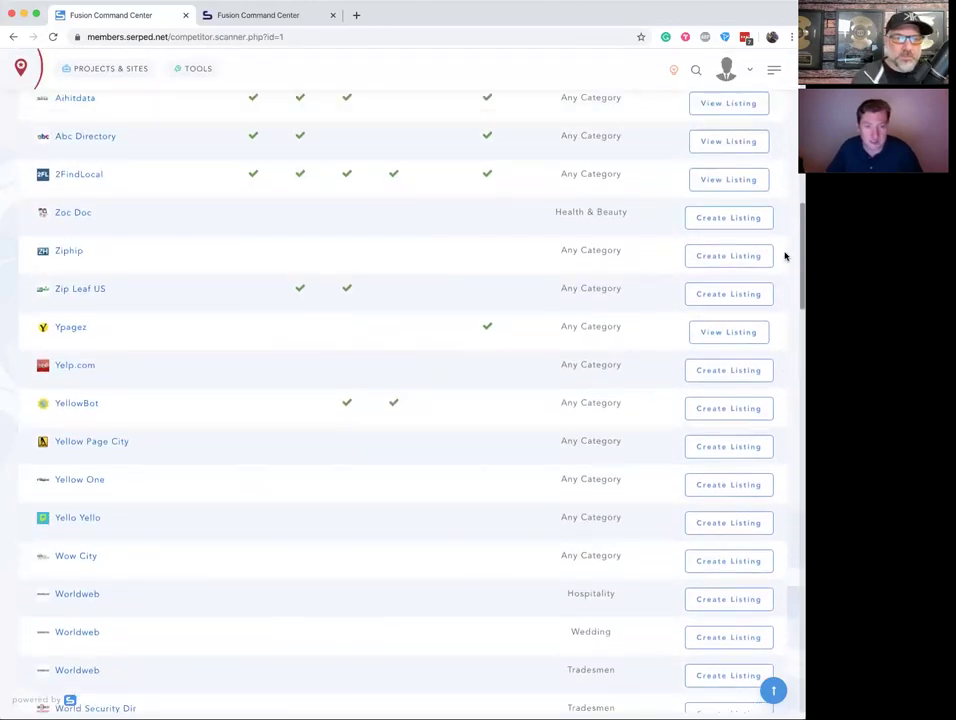
{"action": "scroll", "coordinate": [785, 257], "scroll_direction": "up", "scroll_amount": 20}
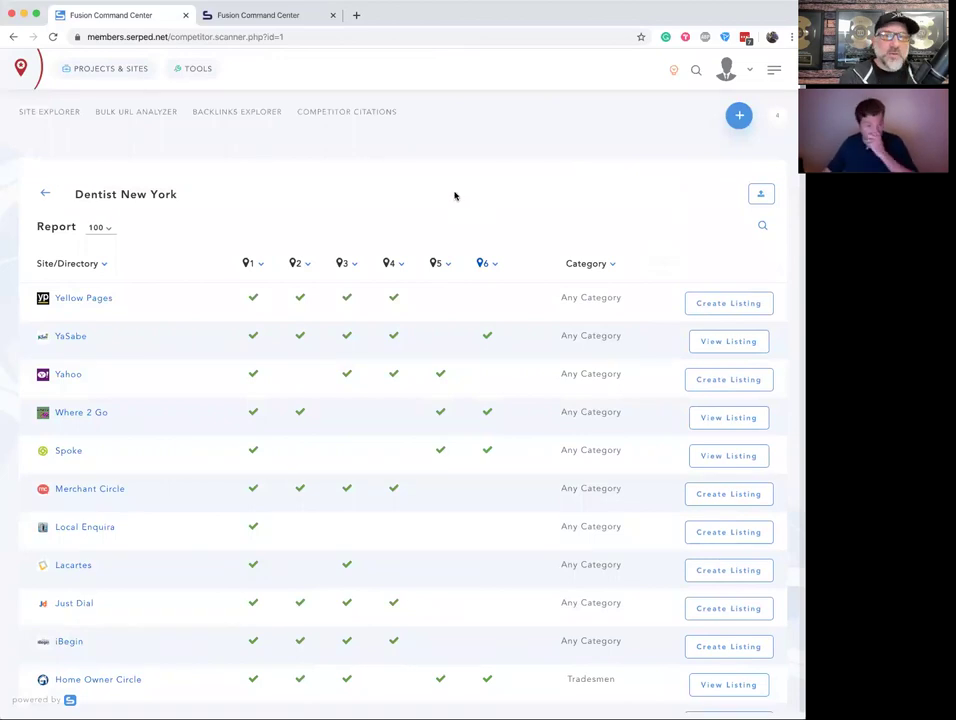
- Review the membership features on the Fusion Command Center pricing page and return to the Dentist New York report
{"action": "left_click", "coordinate": [274, 19]}
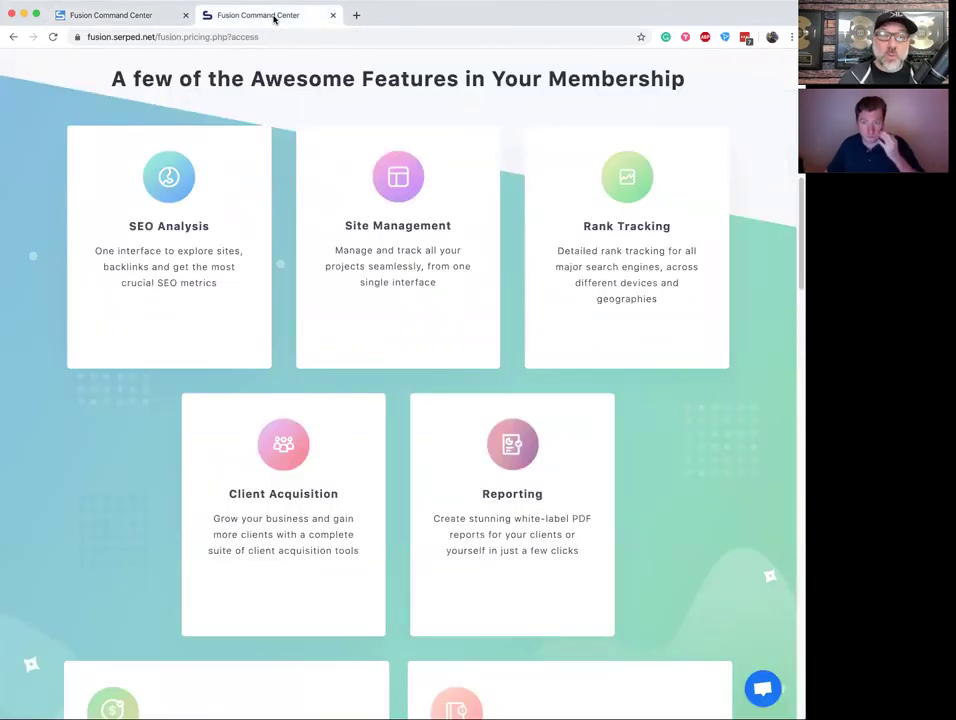
{"action": "left_click", "coordinate": [100, 16]}
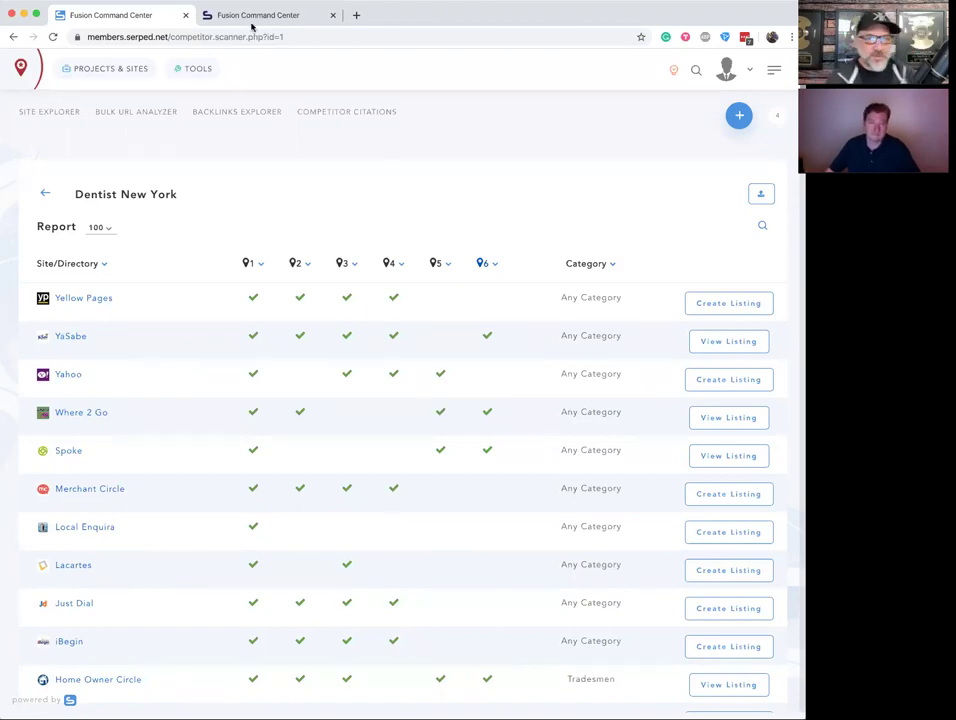
{"action": "left_click", "coordinate": [280, 15]}
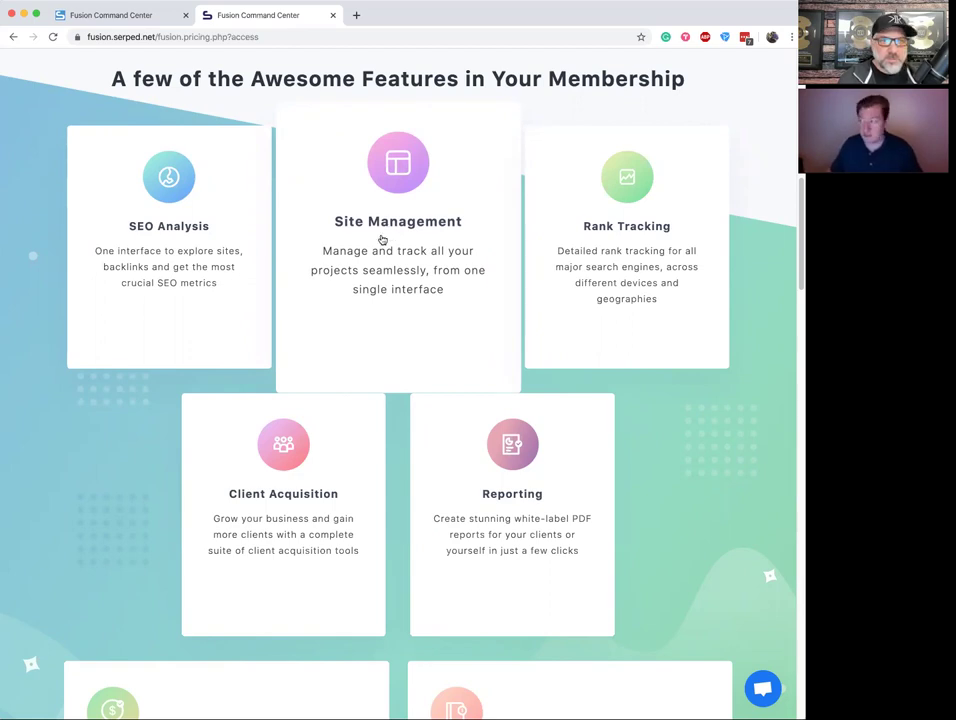
{"action": "left_click", "coordinate": [126, 19]}
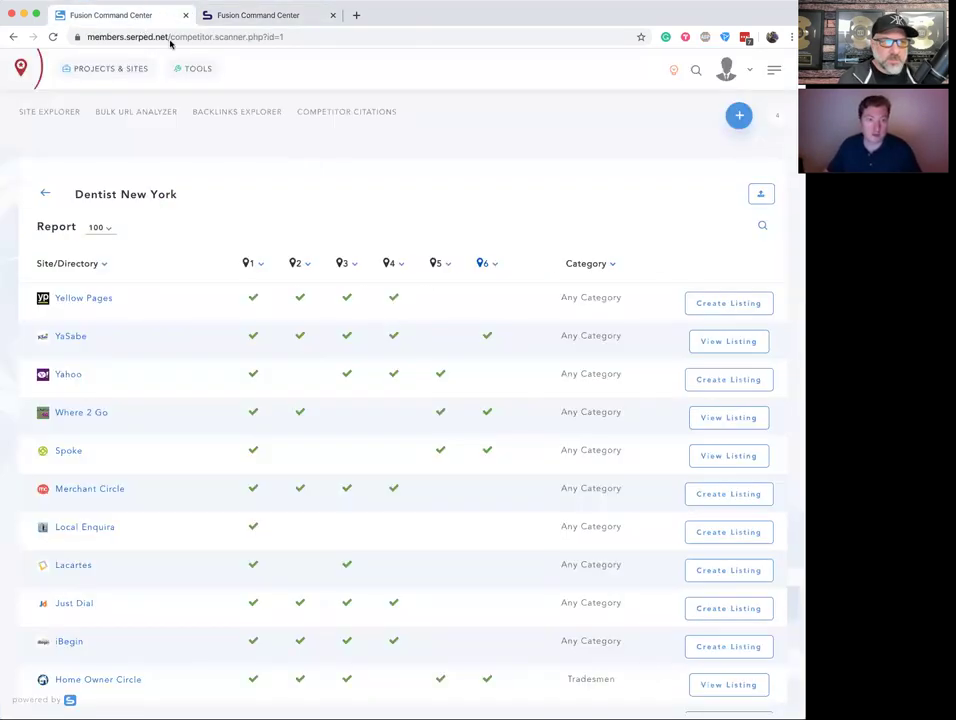
- Start adding colorbritepainting.com as a new site in the Clients project
{"action": "left_click", "coordinate": [102, 72]}
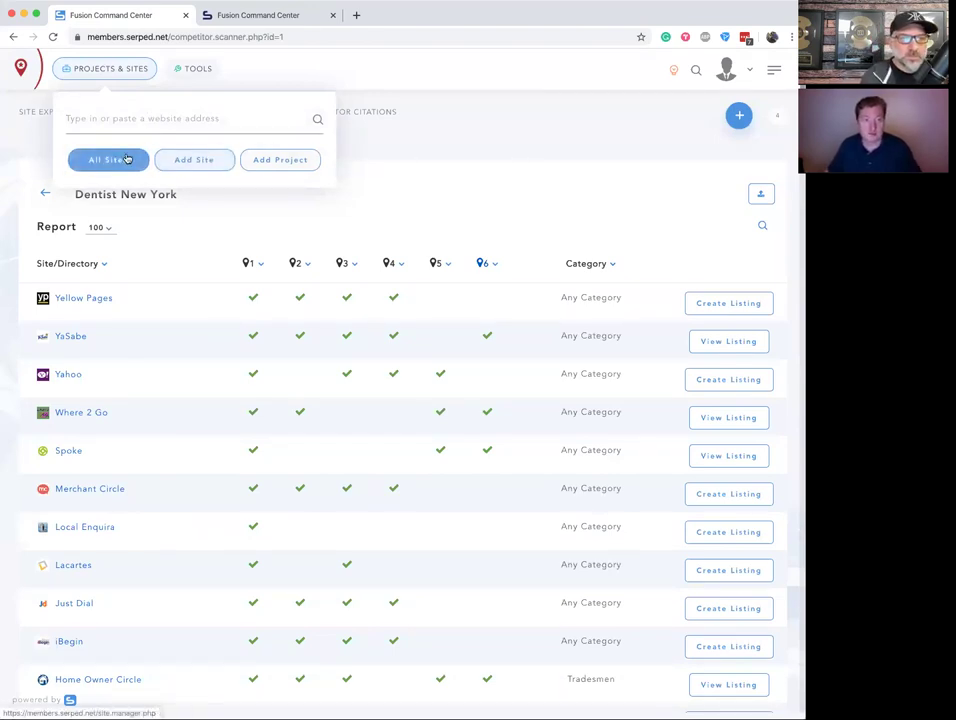
{"action": "type", "text": "colorbritepainting.com"}
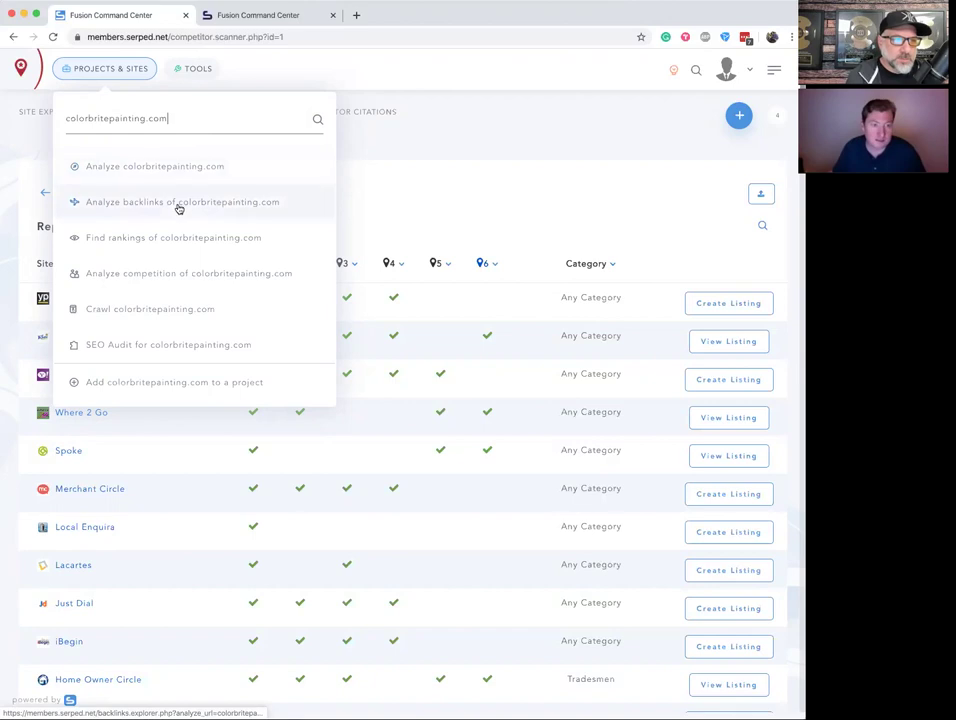
{"action": "left_click", "coordinate": [159, 384]}
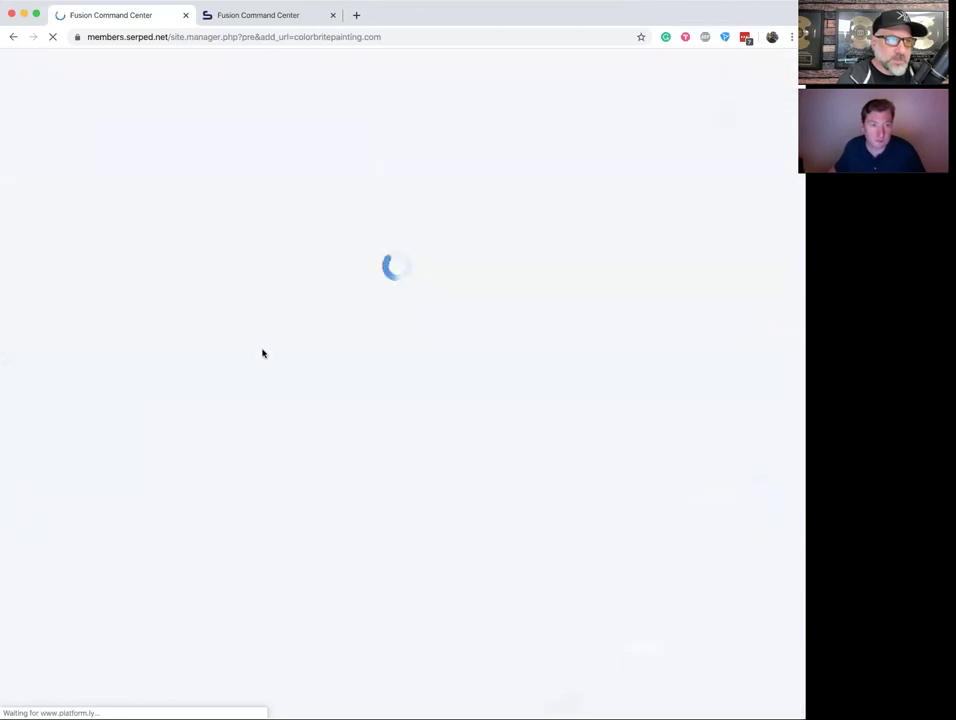
{"action": "left_click", "coordinate": [431, 287]}
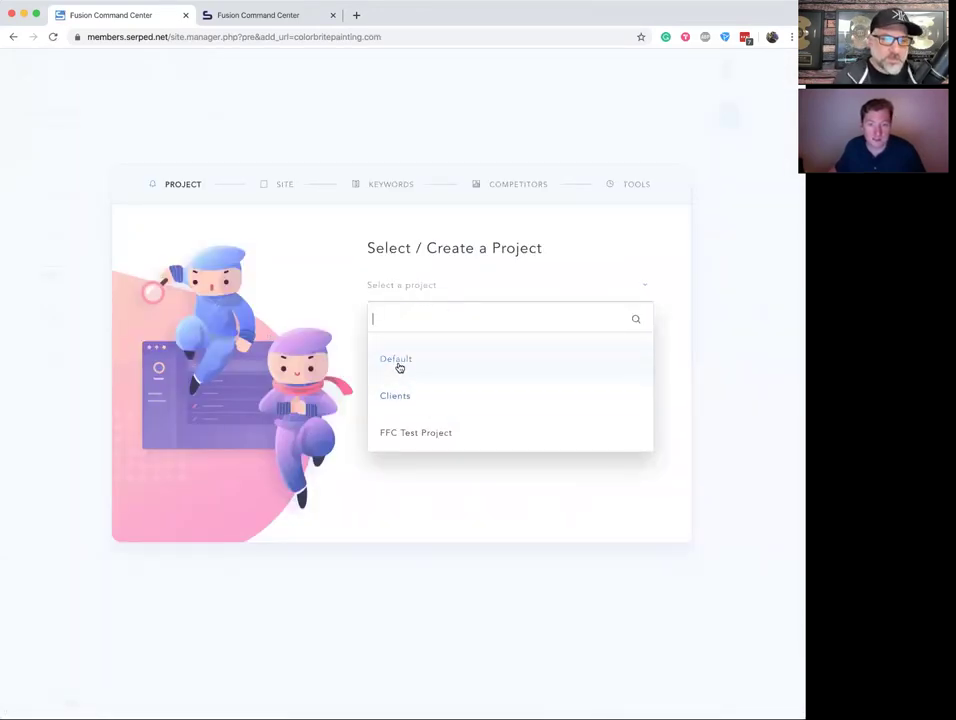
{"action": "left_click", "coordinate": [400, 395]}
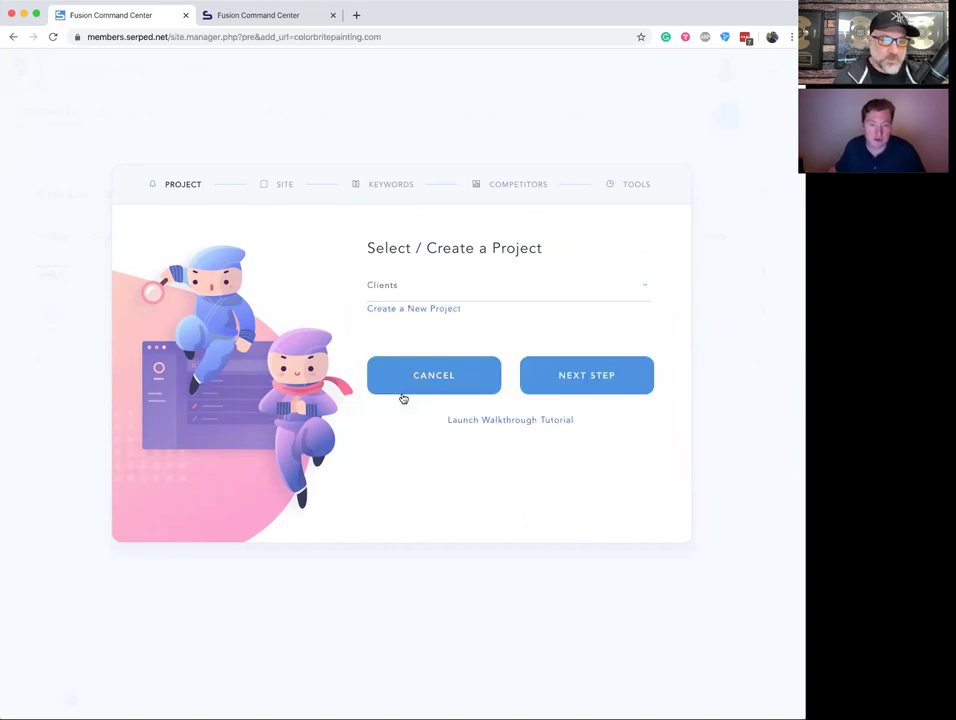
{"action": "left_click", "coordinate": [587, 375]}
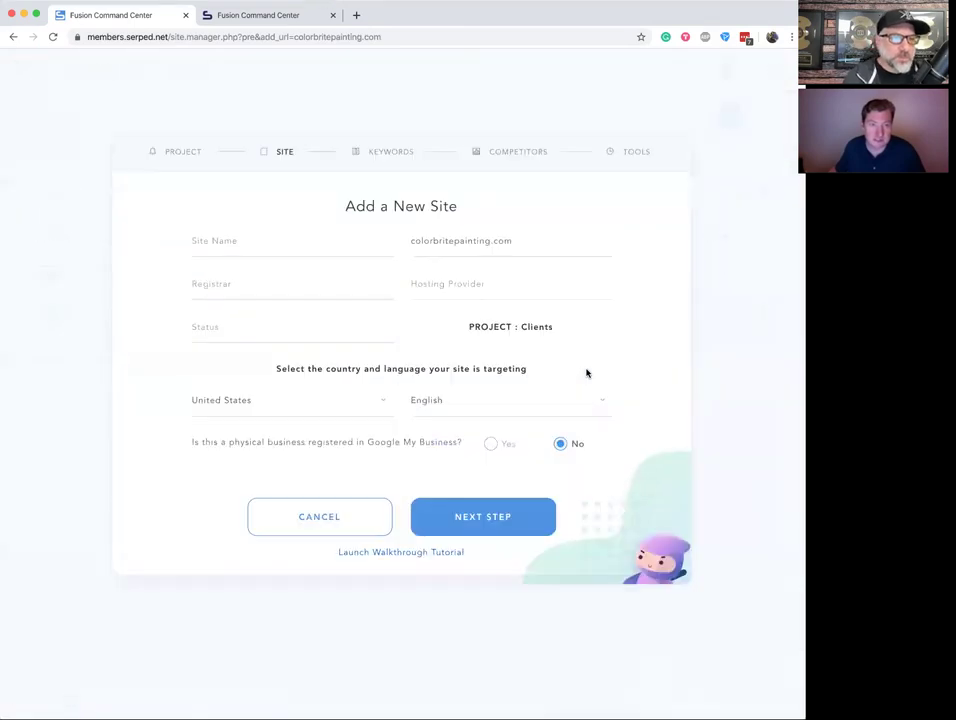
- Examine the new site form's name, registrar, hosting provider, status and Google My Business fields
{"action": "left_click", "coordinate": [296, 236]}
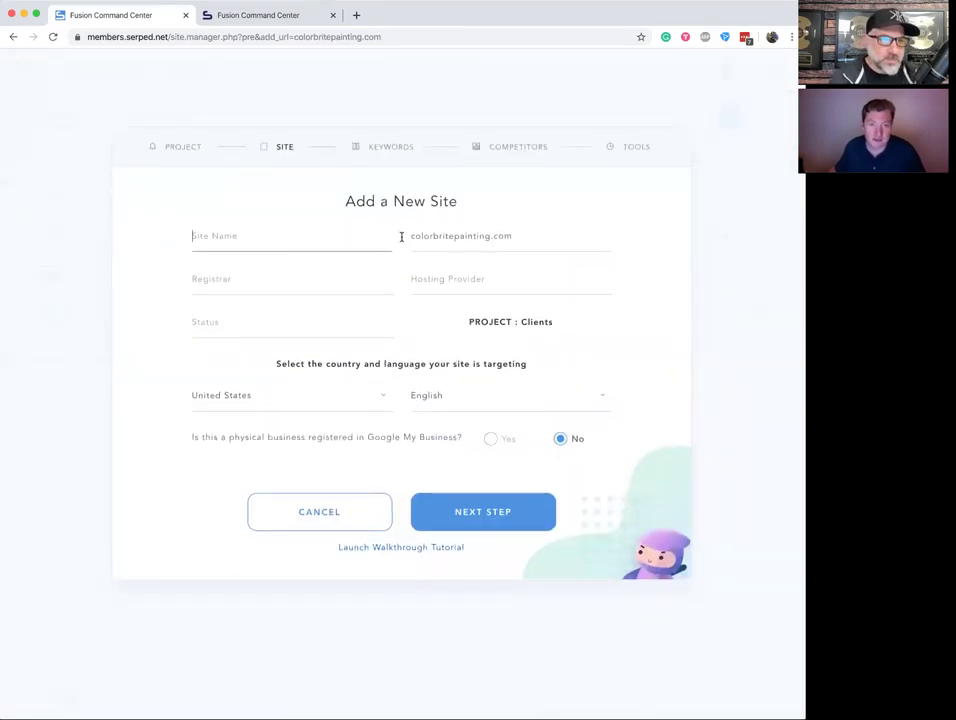
{"action": "mouse_move", "coordinate": [269, 287]}
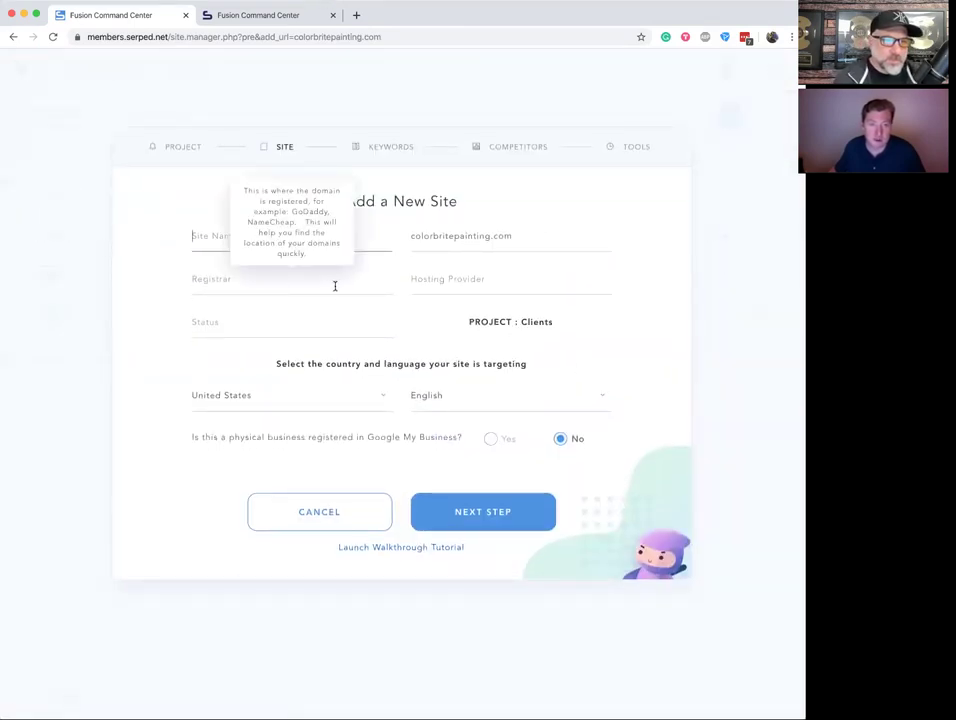
{"action": "mouse_move", "coordinate": [449, 282]}
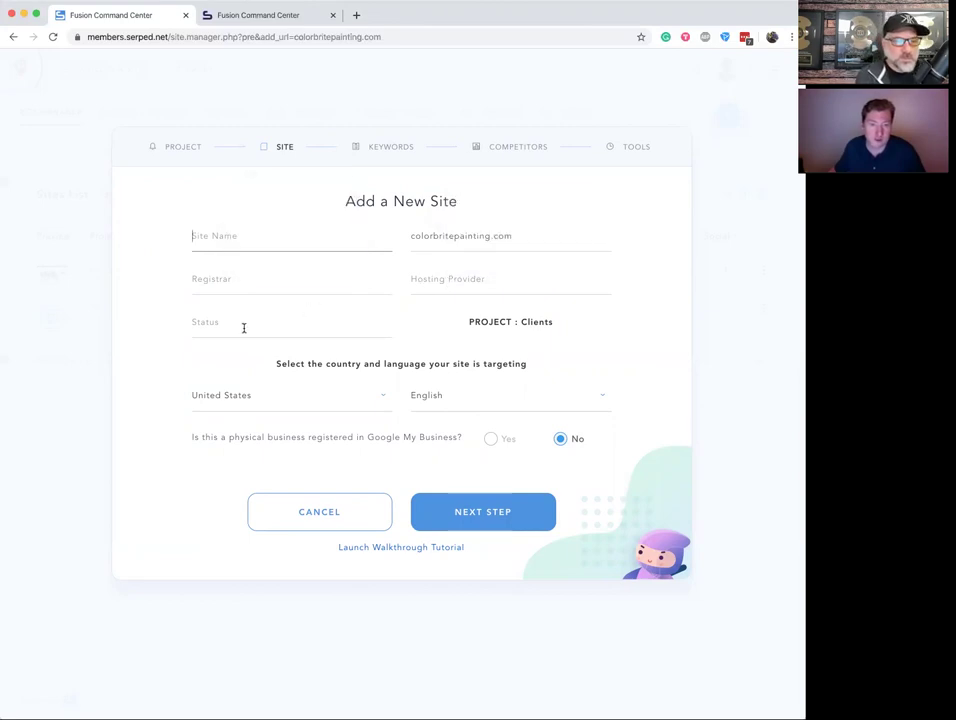
{"action": "left_click", "coordinate": [203, 322]}
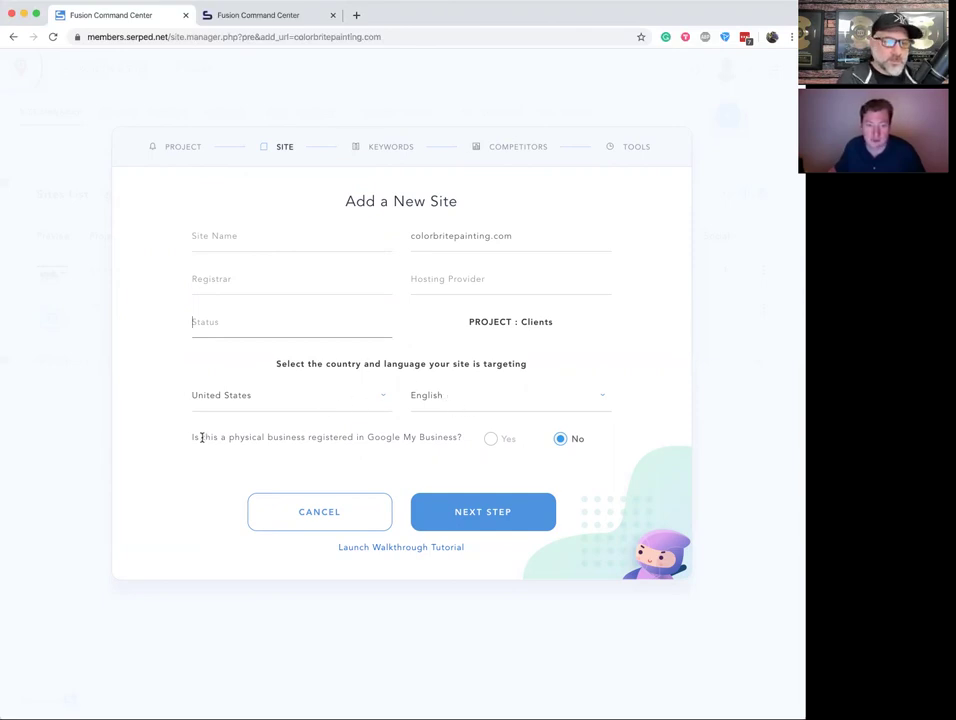
{"action": "left_click_drag", "start_coordinate": [203, 437], "coordinate": [401, 436]}
{"action": "left_click", "coordinate": [442, 443]}
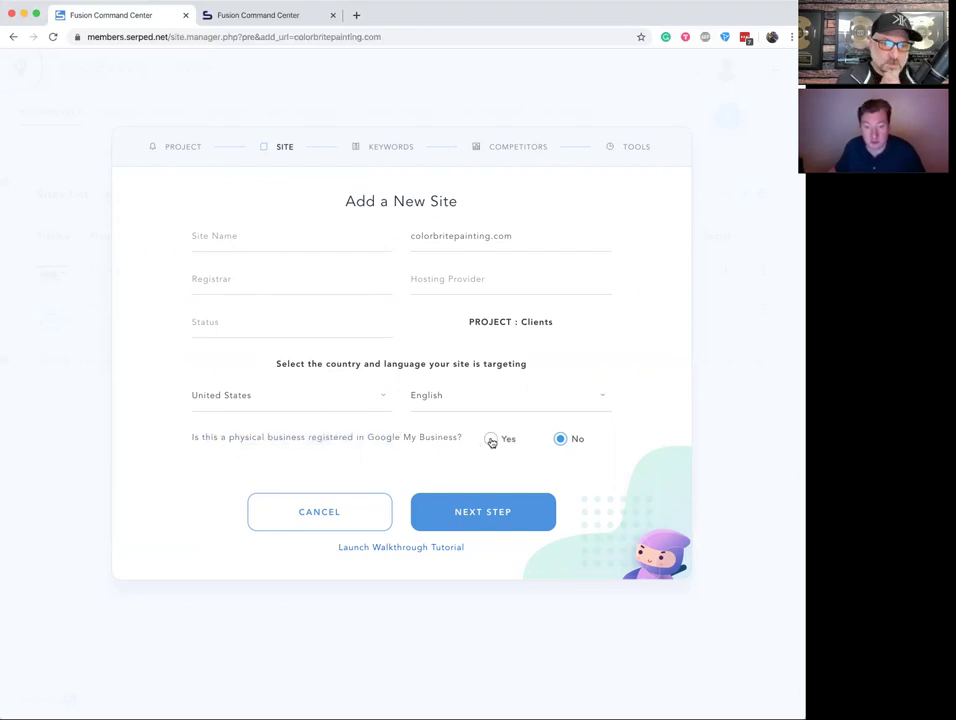
- Try marking the site as a physical business registered in Google My Business, and discard the new site
{"action": "left_click", "coordinate": [491, 439]}
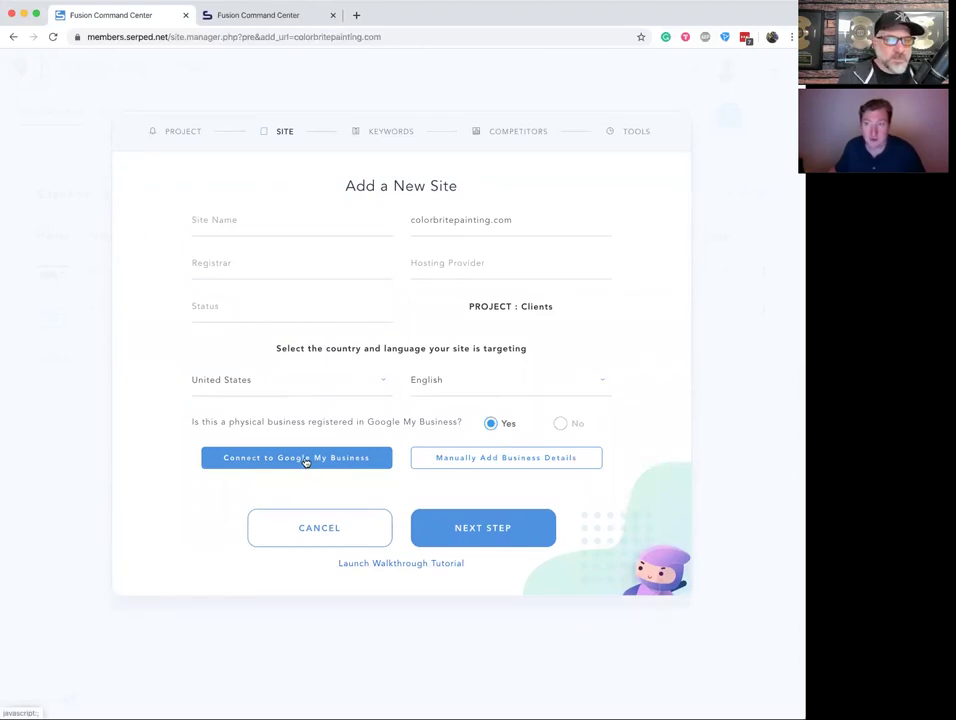
{"action": "left_click", "coordinate": [459, 523]}
{"action": "left_click", "coordinate": [384, 129]}
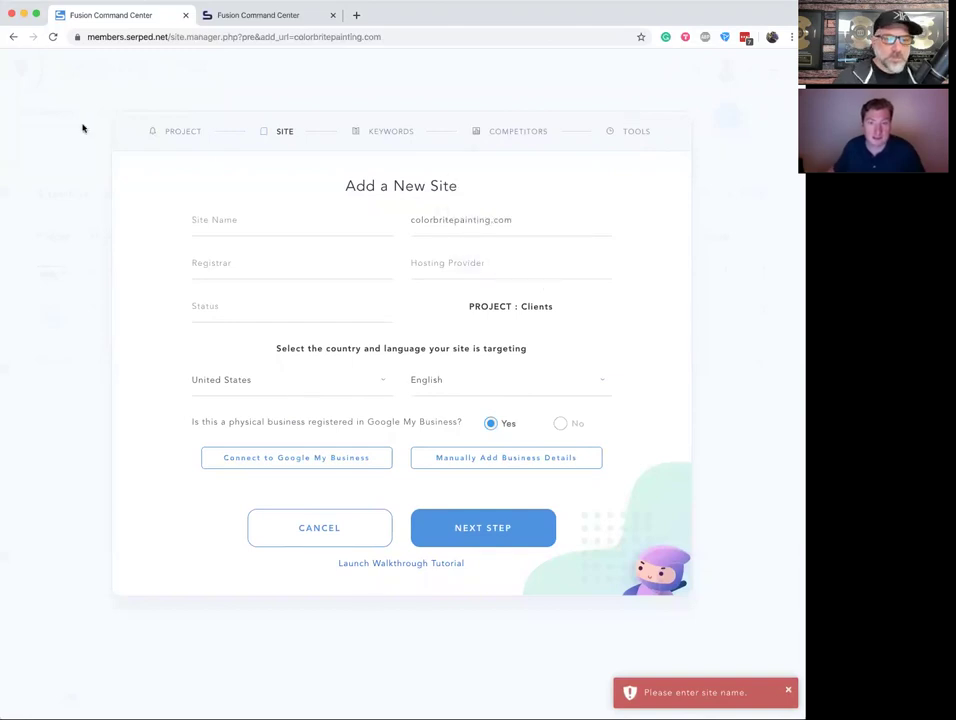
{"action": "left_click", "coordinate": [314, 529]}
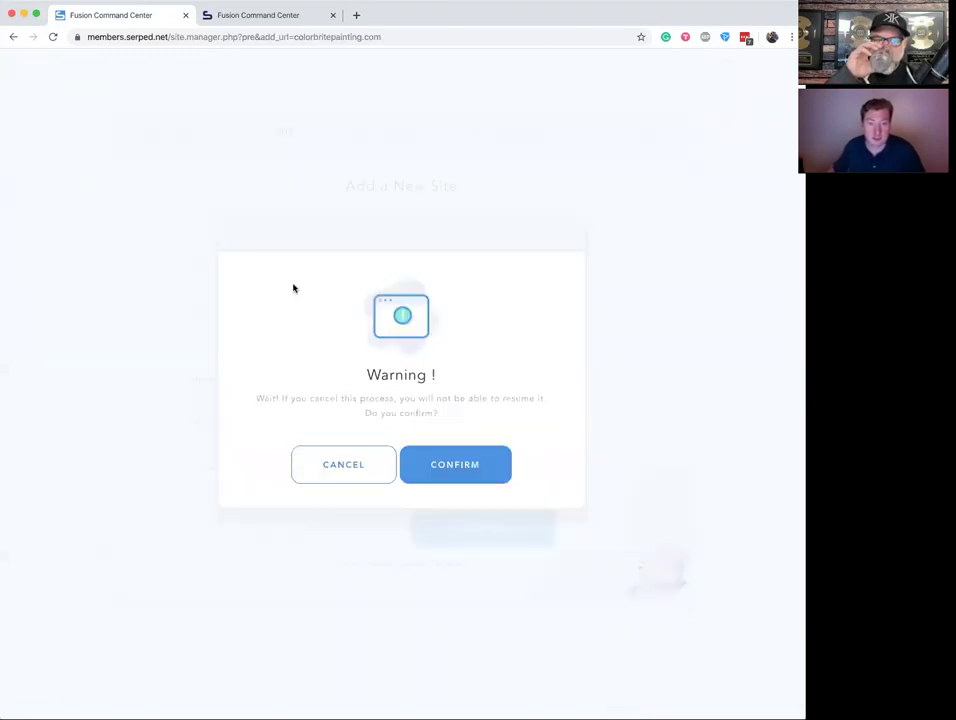
{"action": "left_click", "coordinate": [447, 482]}
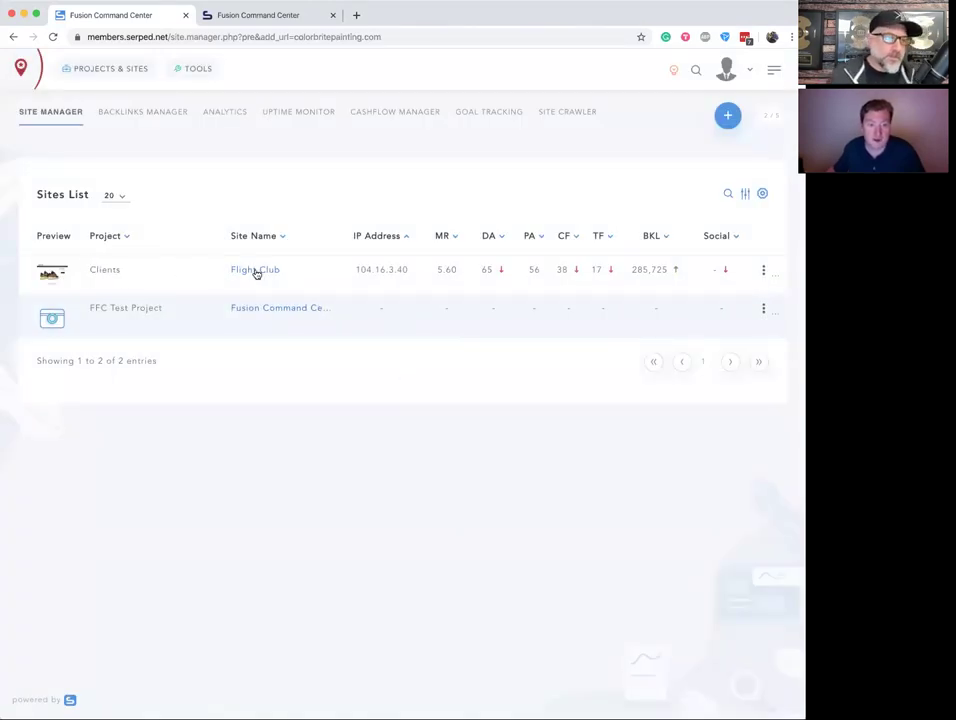
- Open the site management page for Flight Club in the Clients project
{"action": "left_click", "coordinate": [765, 272]}
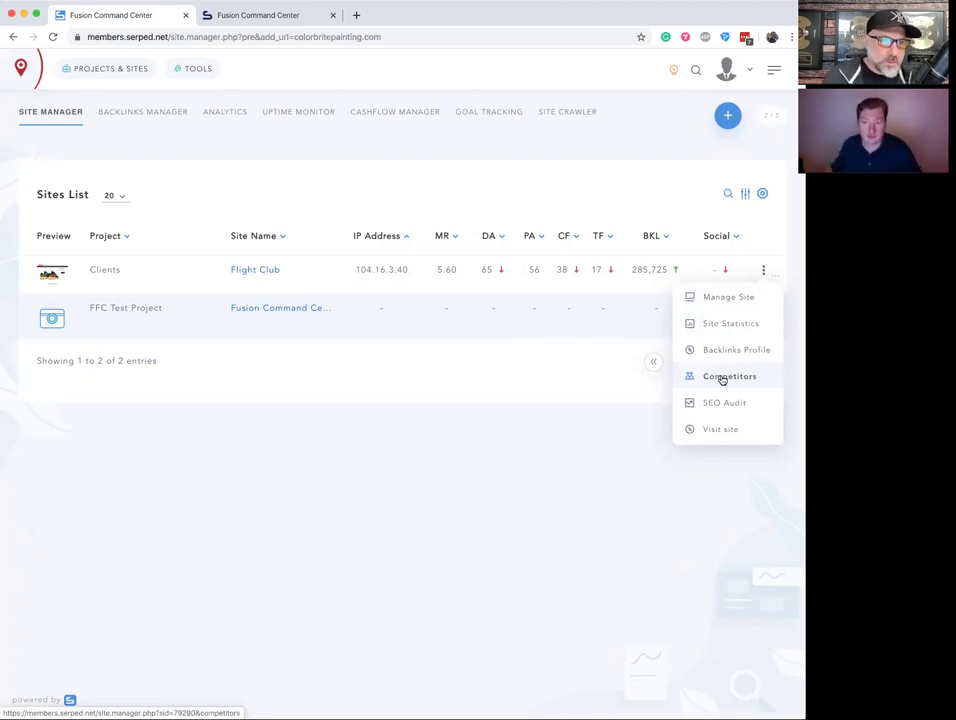
{"action": "left_click", "coordinate": [716, 300]}
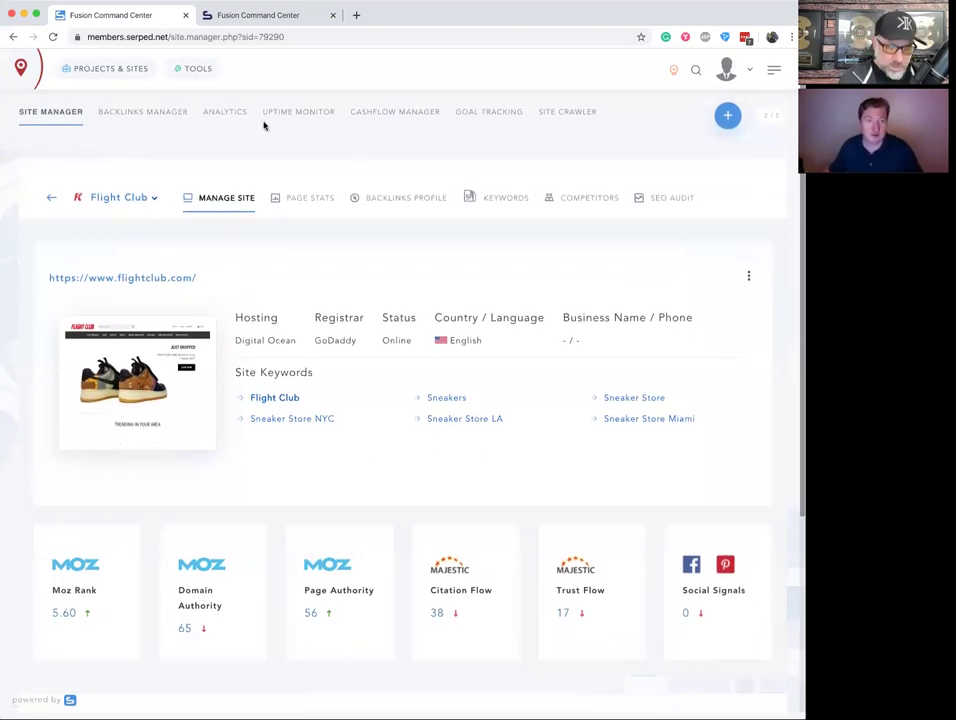
- Examine the Add Backlinks forms for Fusion Command Center and Flight Club in the Backlinks Manager, and return to its site list
{"action": "left_click", "coordinate": [129, 119]}
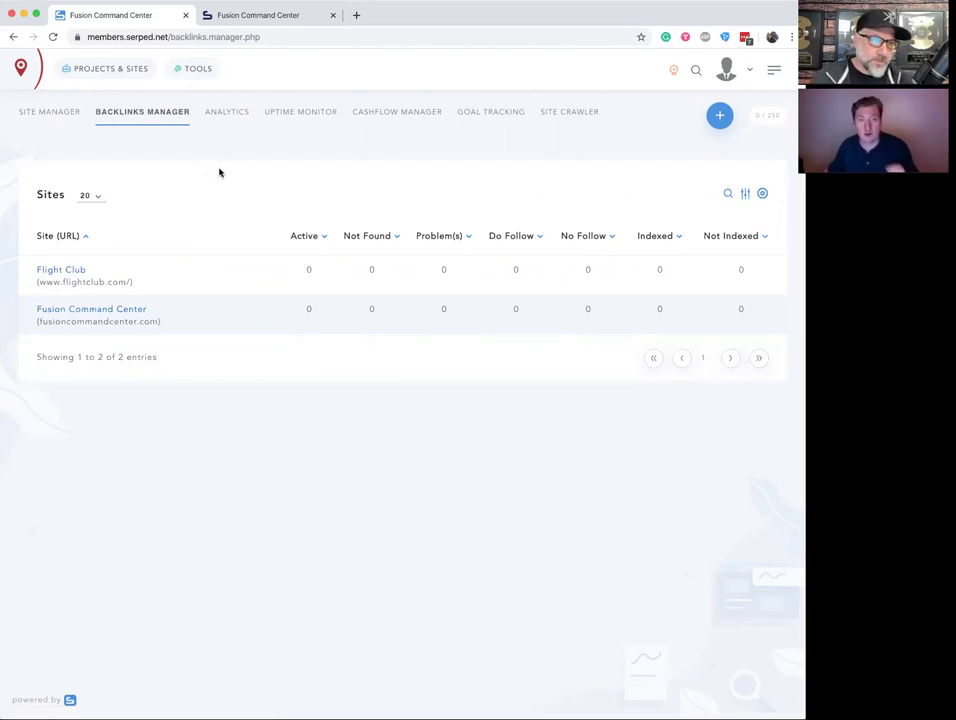
{"action": "left_click", "coordinate": [720, 116]}
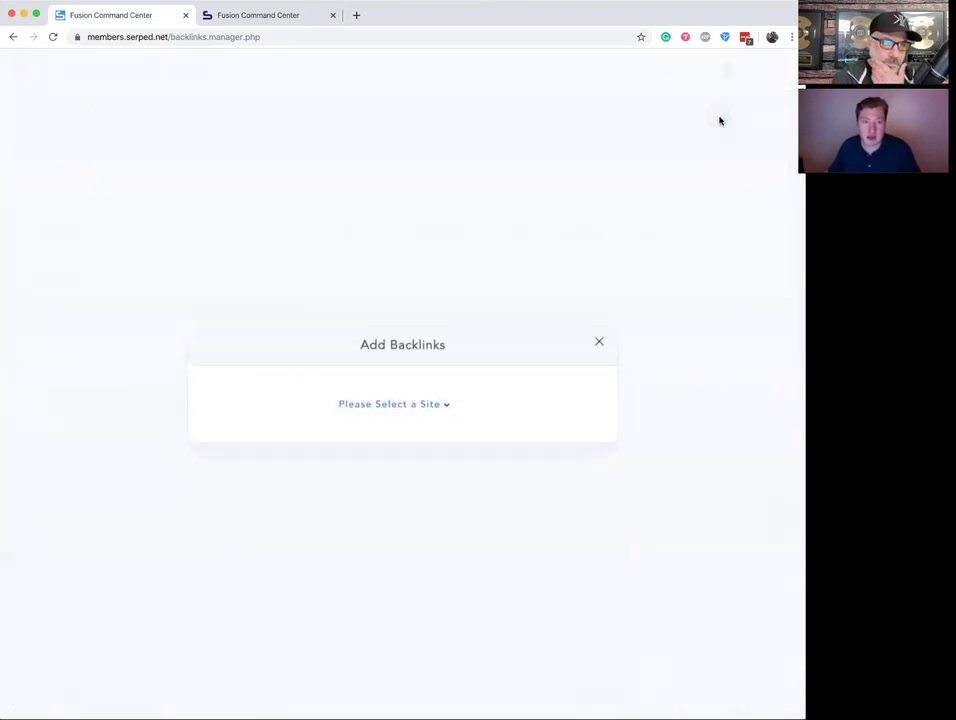
{"action": "left_click", "coordinate": [391, 408]}
{"action": "left_click", "coordinate": [408, 497]}
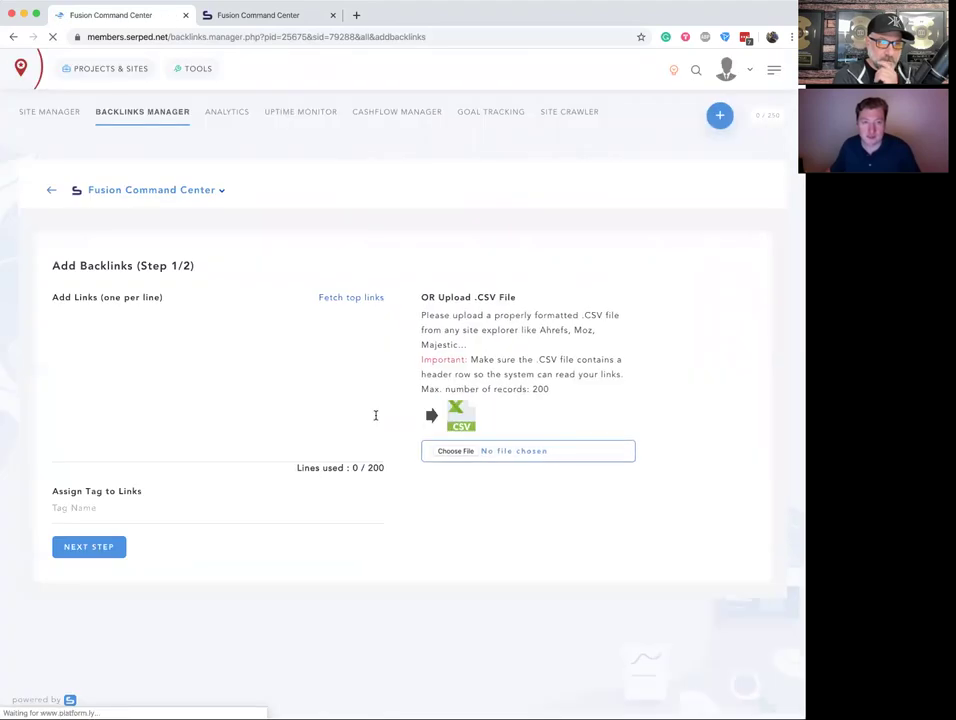
{"action": "left_click", "coordinate": [143, 331]}
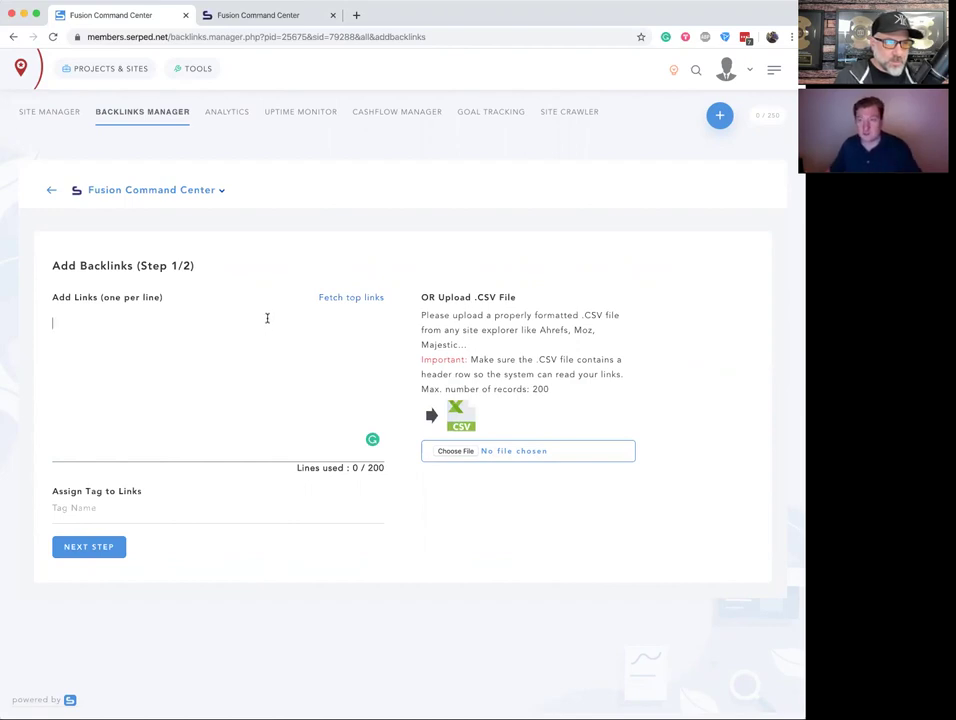
{"action": "left_click", "coordinate": [73, 509]}
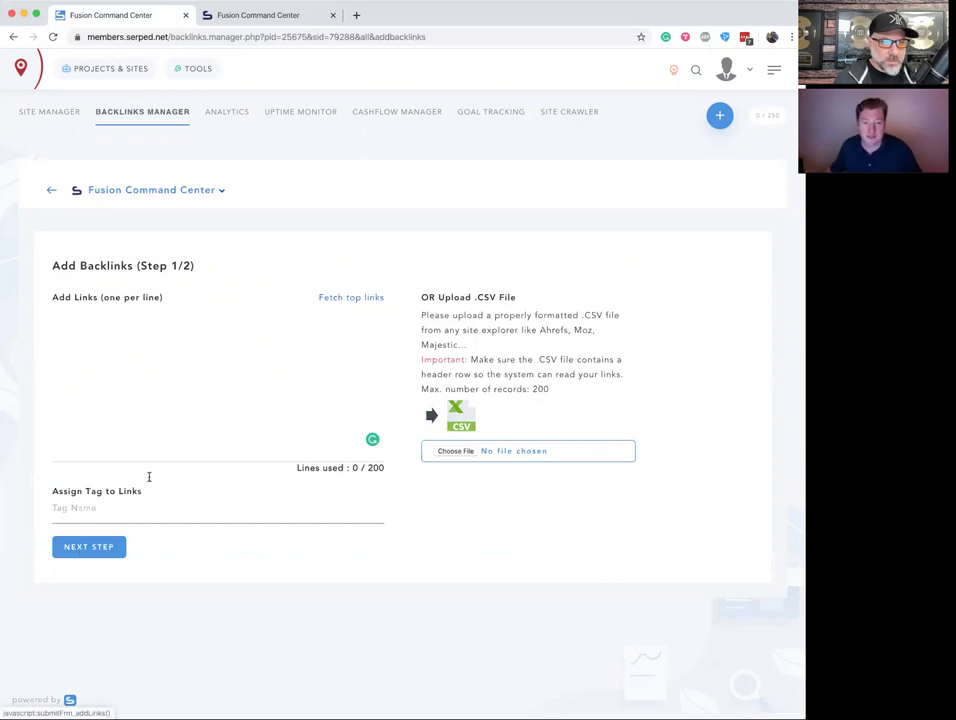
{"action": "left_click", "coordinate": [51, 189]}
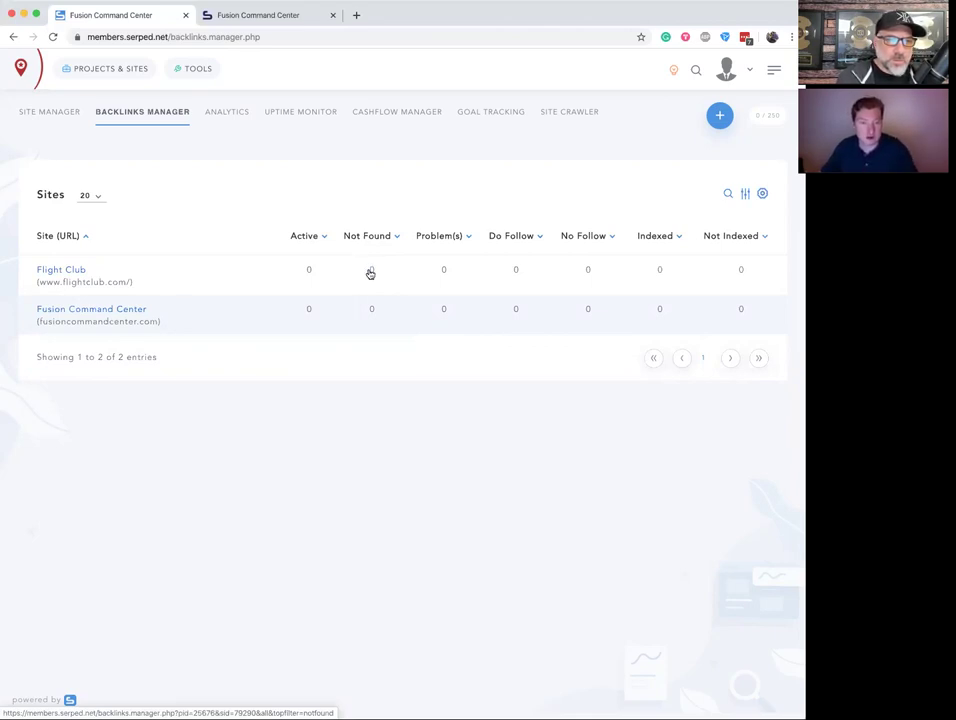
{"action": "left_click", "coordinate": [66, 271]}
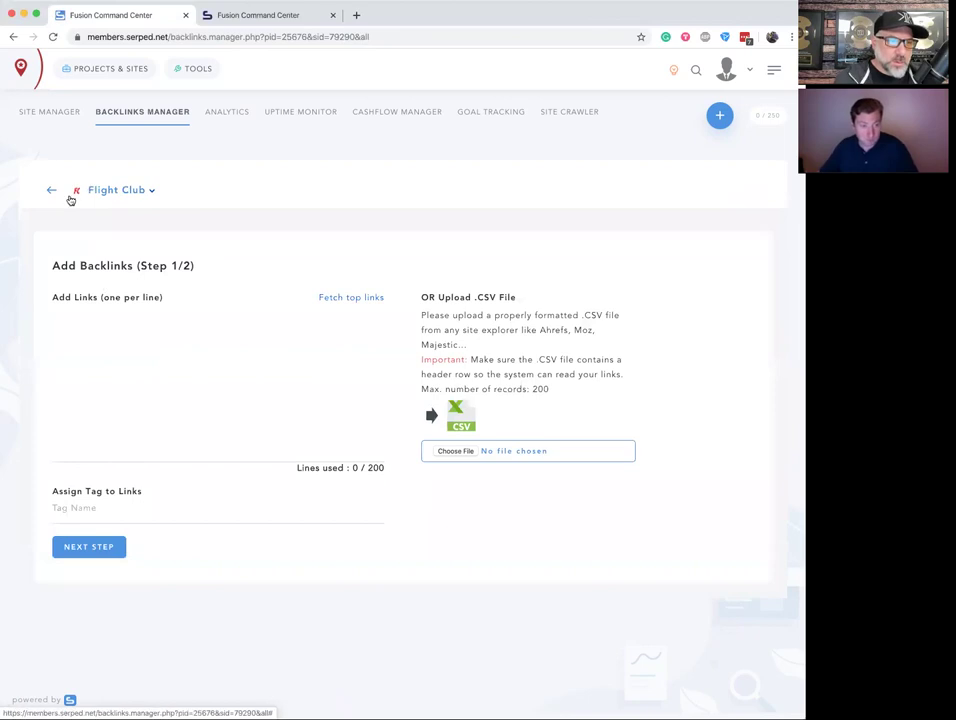
{"action": "left_click", "coordinate": [48, 190]}
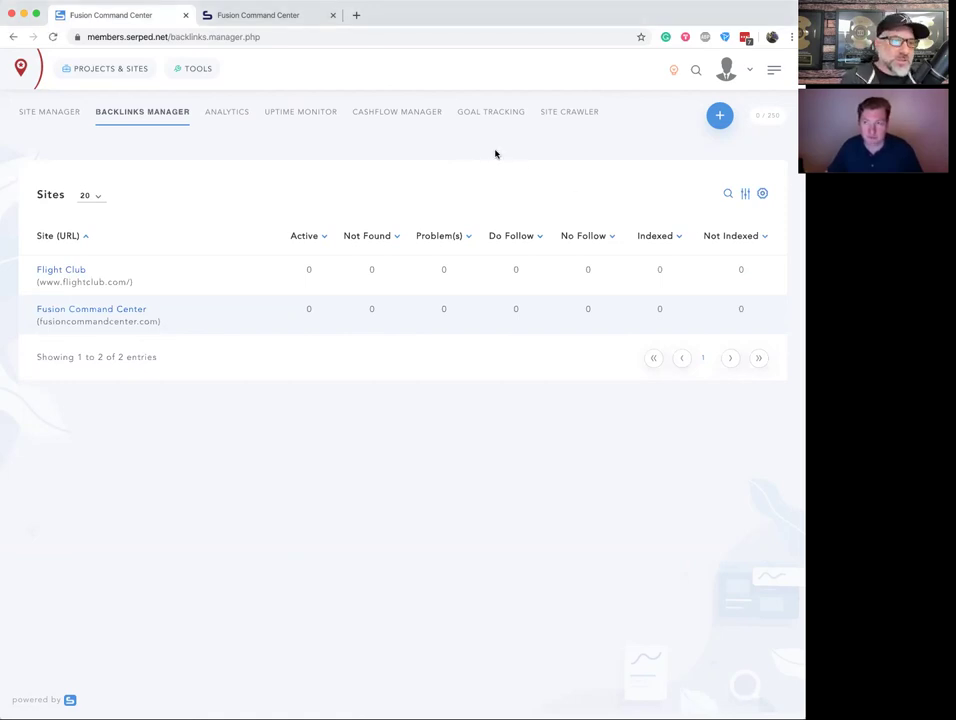
- View Flight Club's uptime log in the Uptime Monitor and check the date range options of its response time chart
{"action": "left_click", "coordinate": [320, 118]}
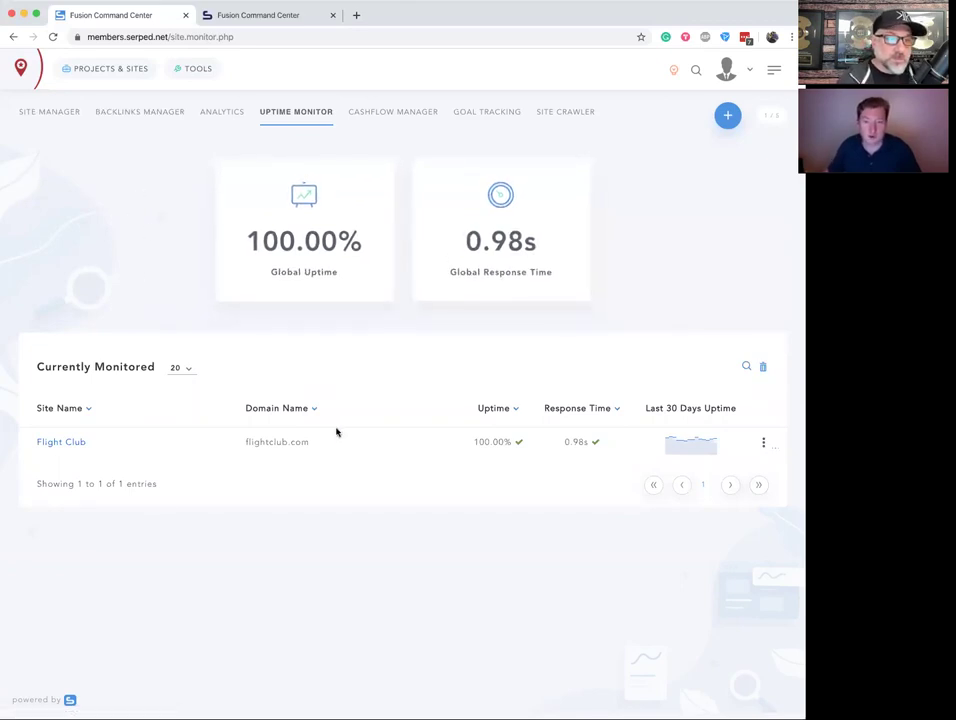
{"action": "mouse_move", "coordinate": [680, 436]}
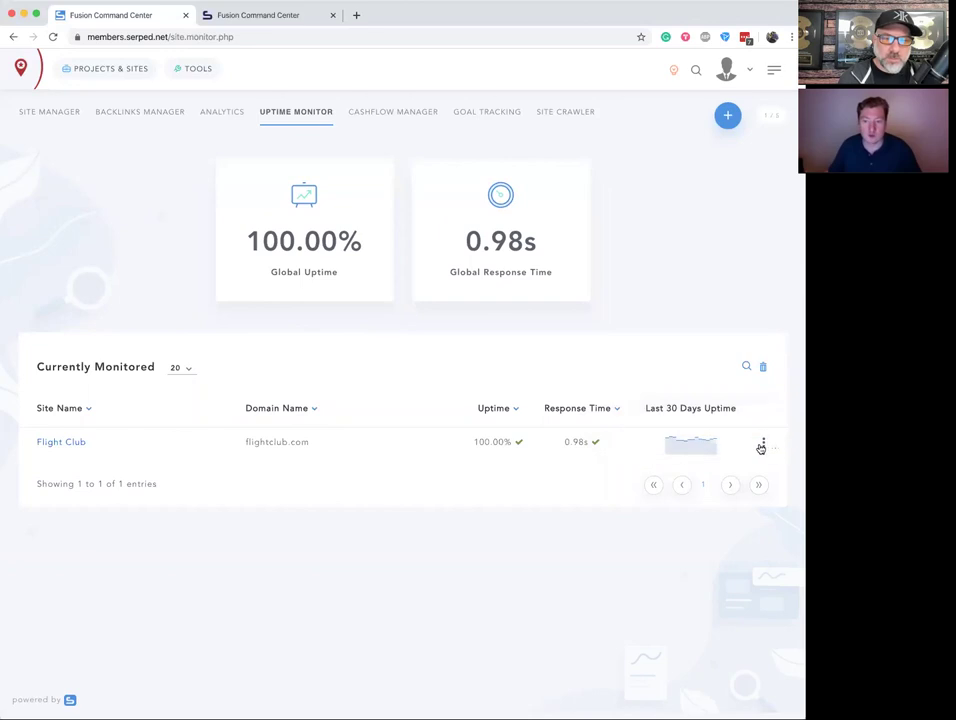
{"action": "left_click", "coordinate": [762, 443]}
{"action": "left_click", "coordinate": [693, 475]}
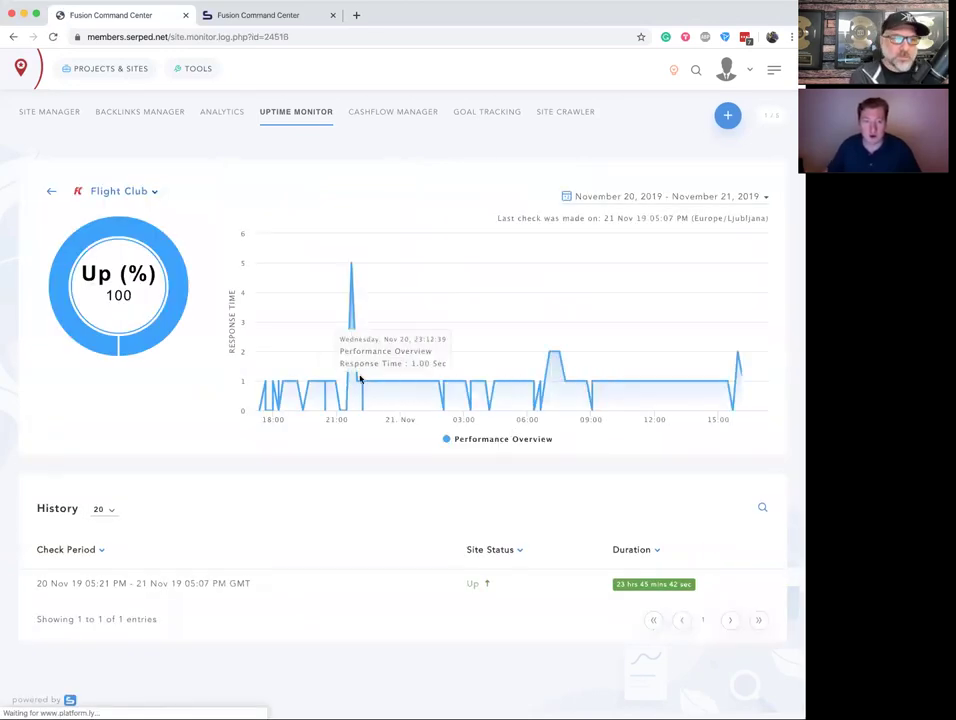
{"action": "left_click", "coordinate": [753, 195]}
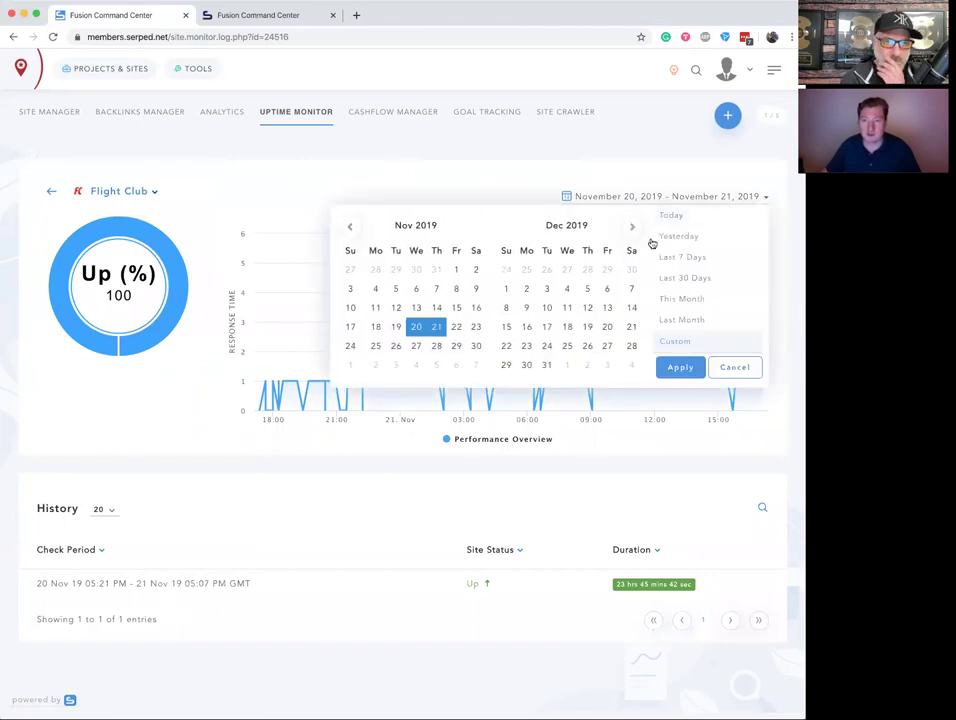
{"action": "left_click", "coordinate": [766, 198]}
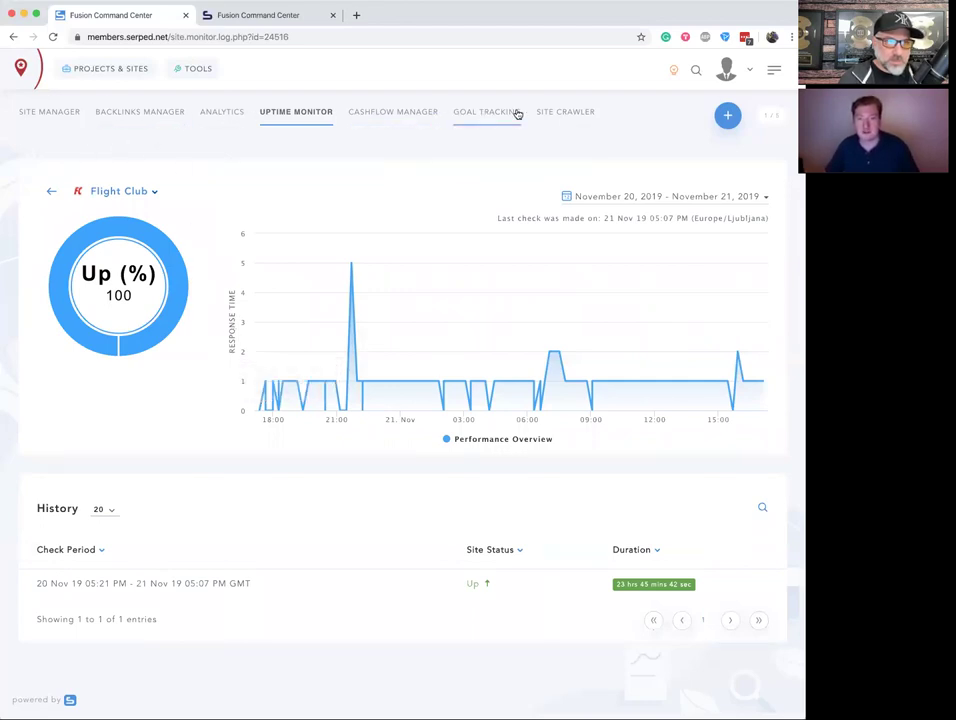
- Glance at the membership features on the pricing page and return to Flight Club's uptime log
{"action": "left_click", "coordinate": [263, 15]}
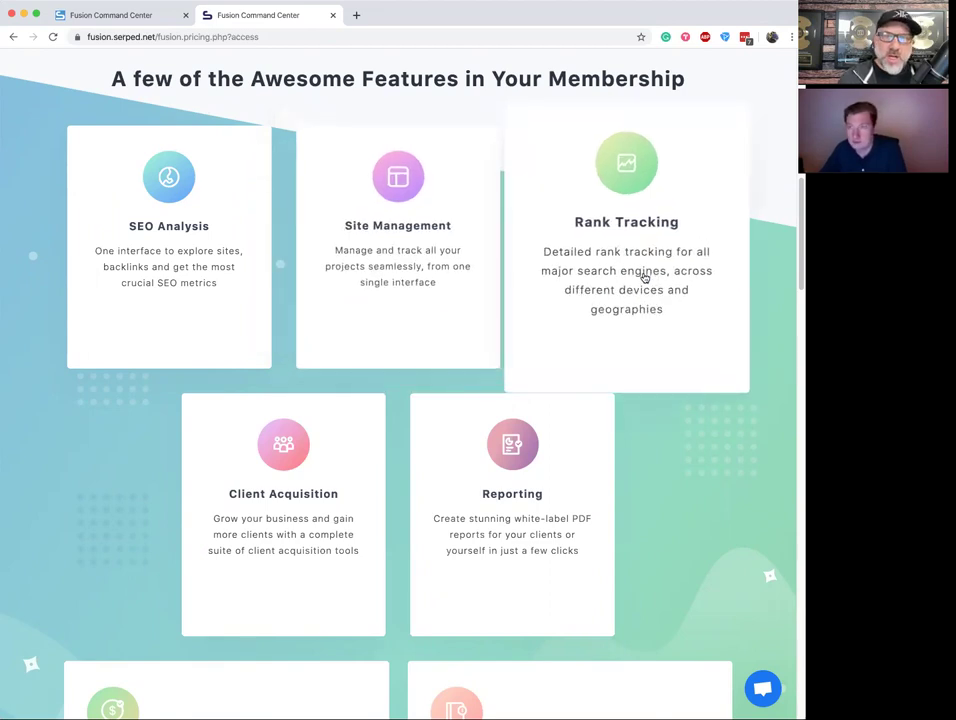
{"action": "left_click", "coordinate": [120, 18]}
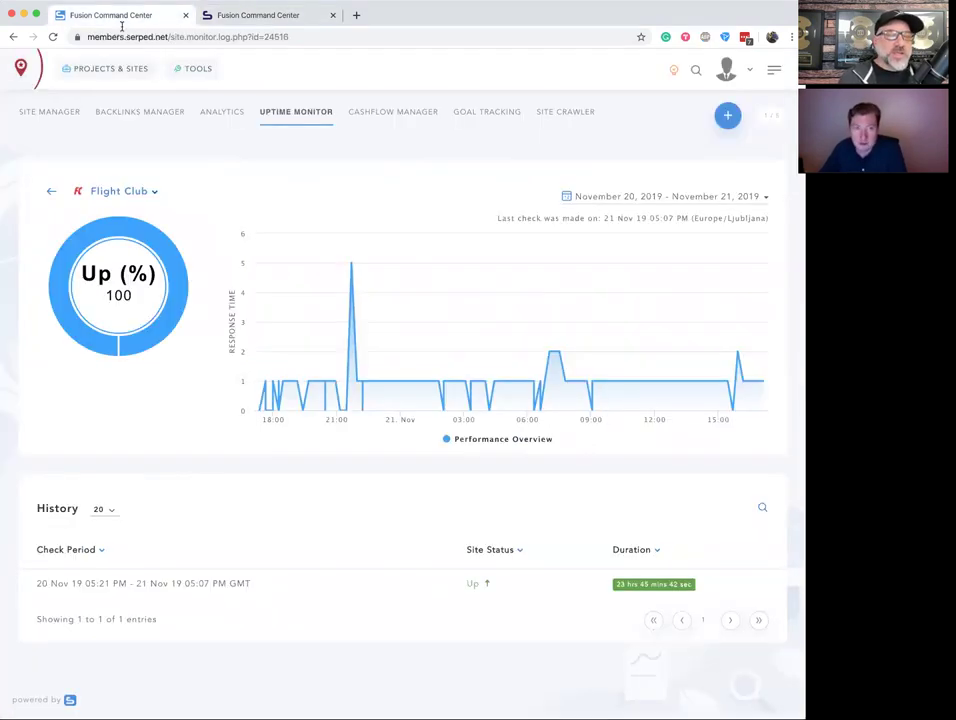
- Open the Local Tracker tool and start adding keywords
{"action": "left_click", "coordinate": [186, 68]}
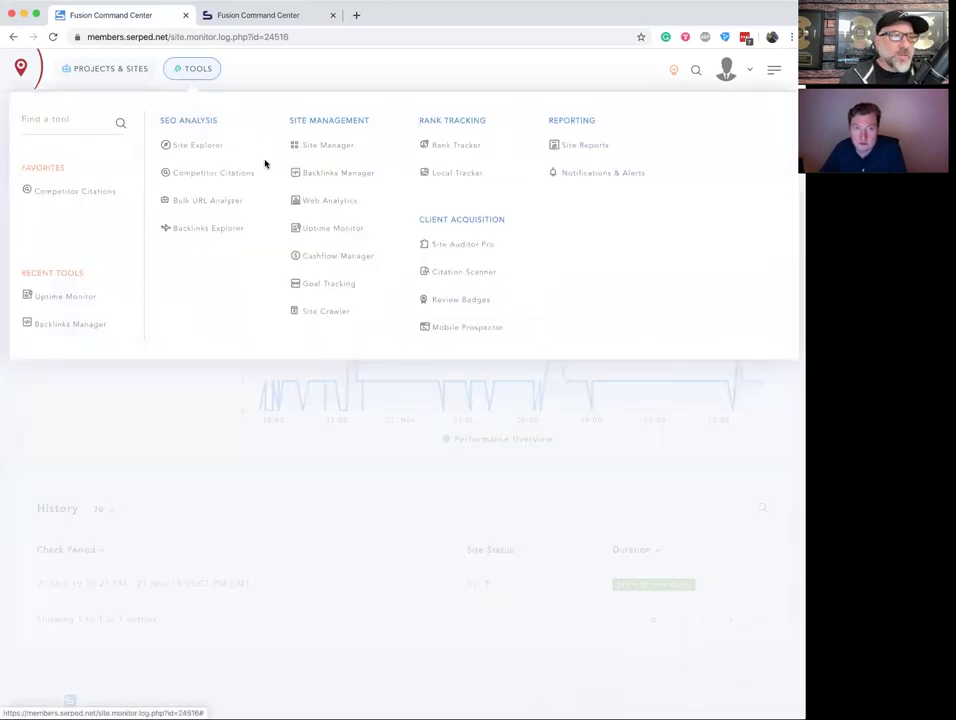
{"action": "left_click", "coordinate": [449, 173]}
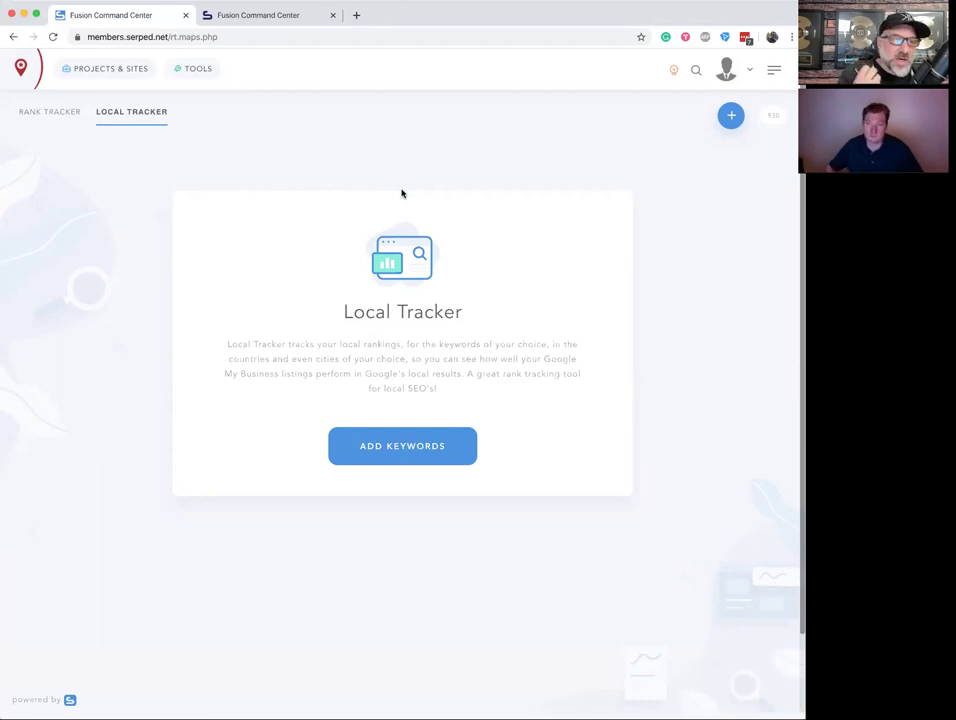
{"action": "left_click", "coordinate": [430, 451]}
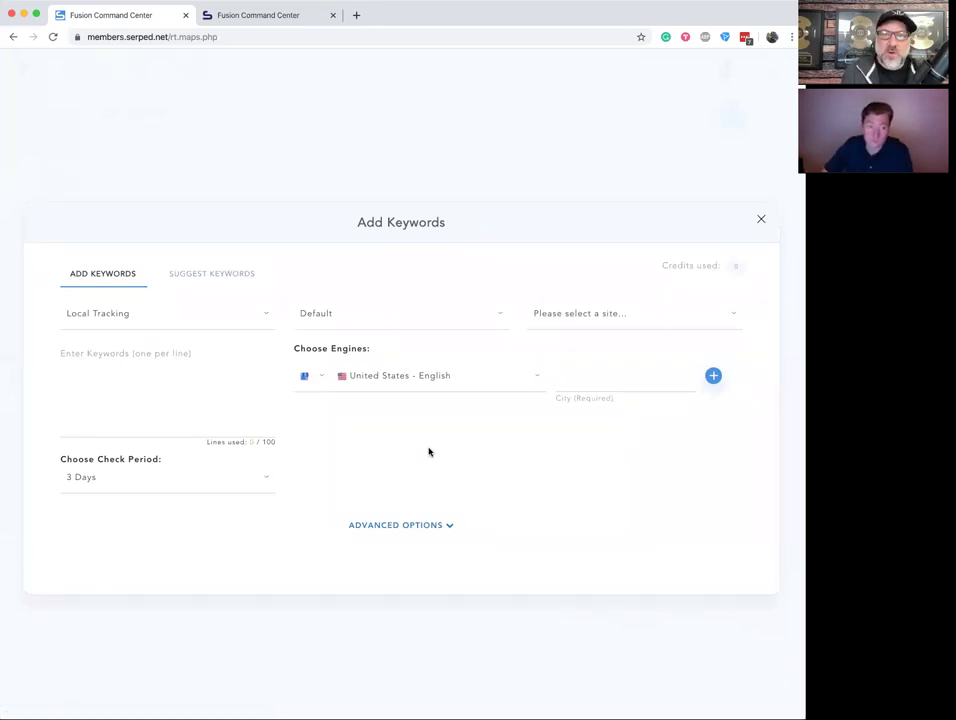
- Examine the keyword entry, search engine, tracking type and check period options in the Add Keywords form
{"action": "left_click", "coordinate": [160, 374]}
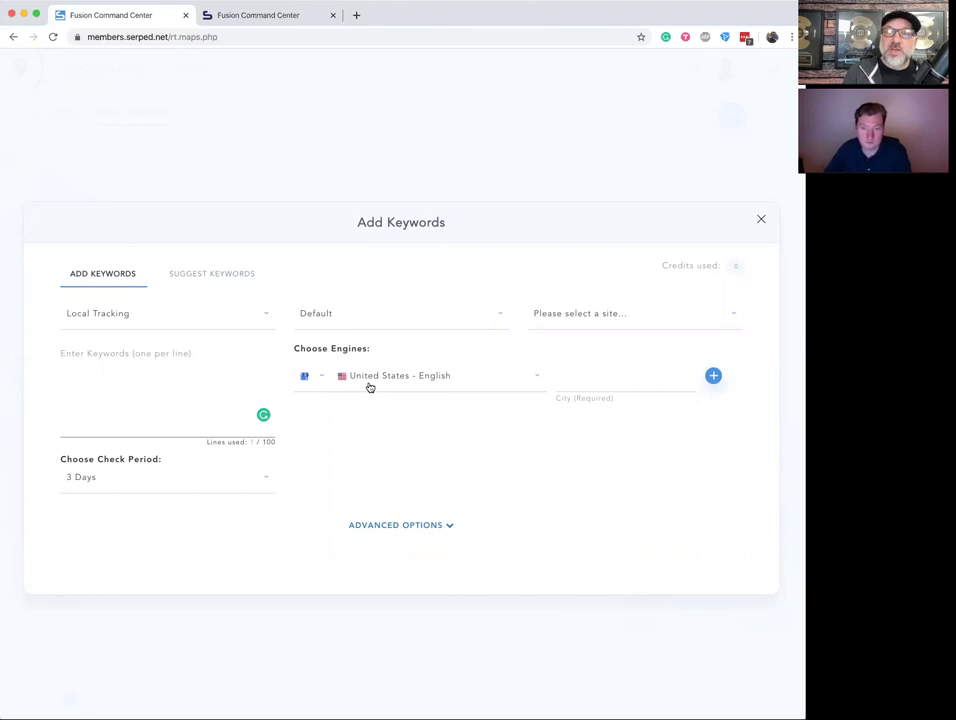
{"action": "left_click", "coordinate": [322, 377]}
{"action": "left_click", "coordinate": [322, 377]}
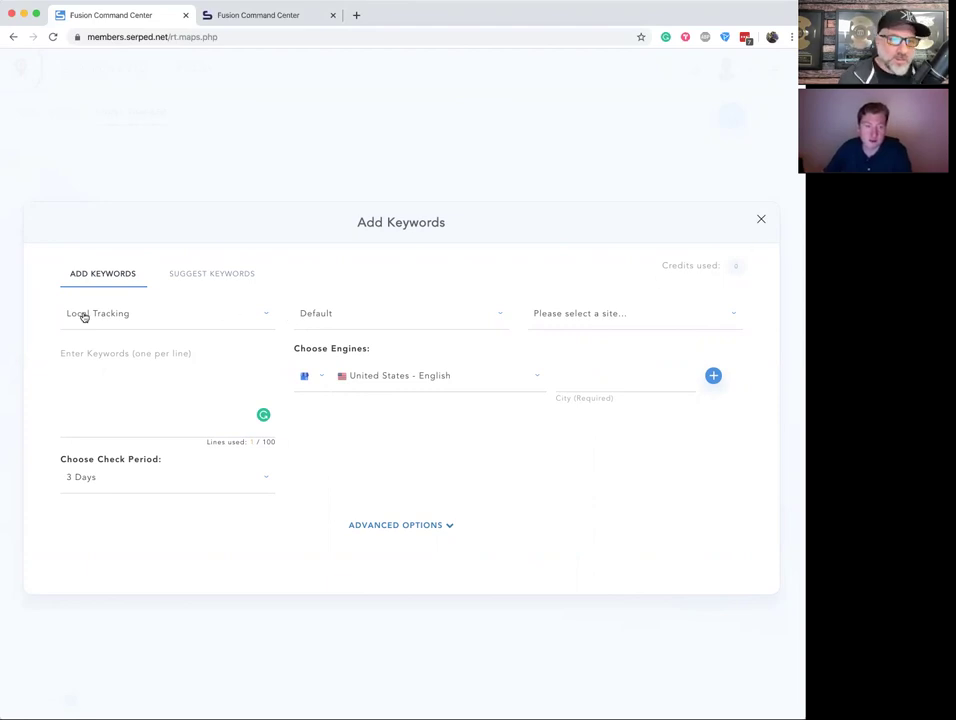
{"action": "left_click", "coordinate": [192, 321]}
{"action": "left_click", "coordinate": [192, 321]}
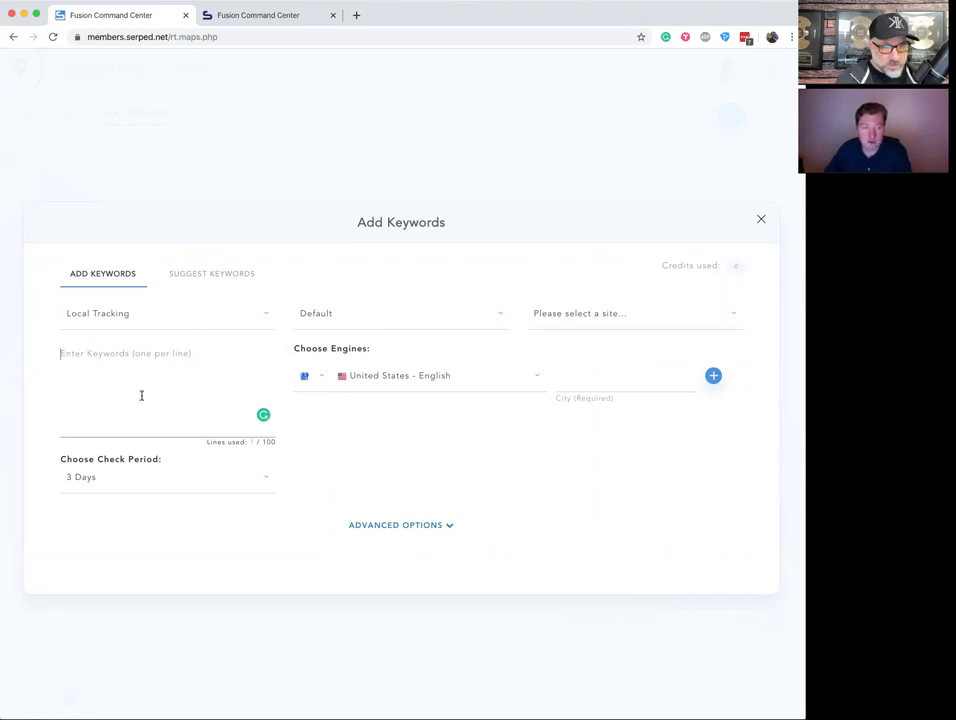
{"action": "left_click", "coordinate": [141, 480]}
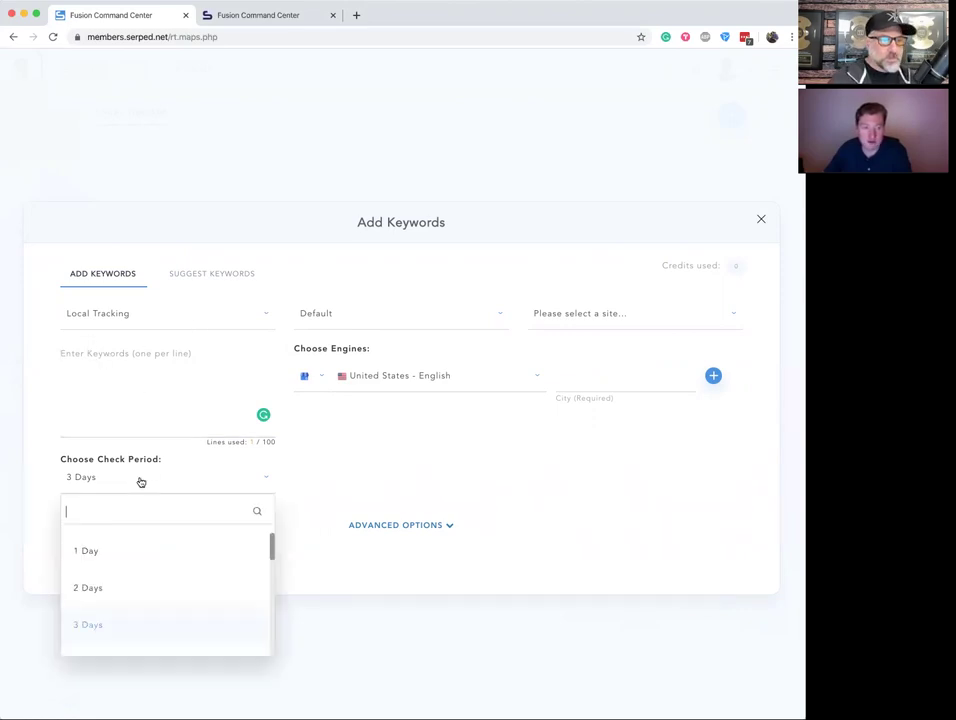
{"action": "left_click", "coordinate": [152, 481]}
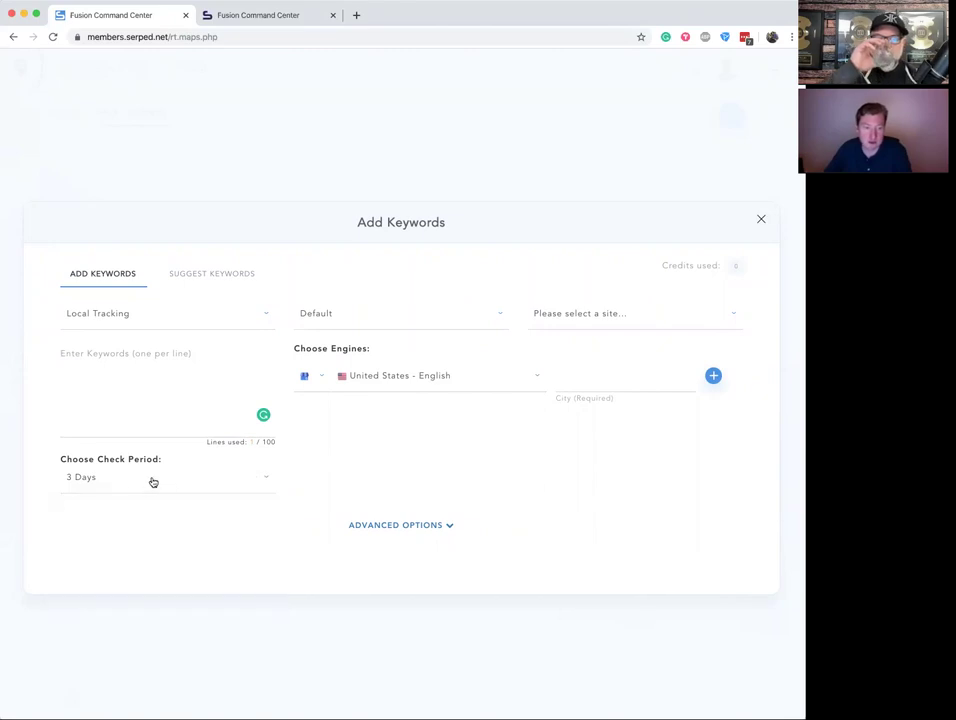
{"action": "left_click", "coordinate": [254, 482]}
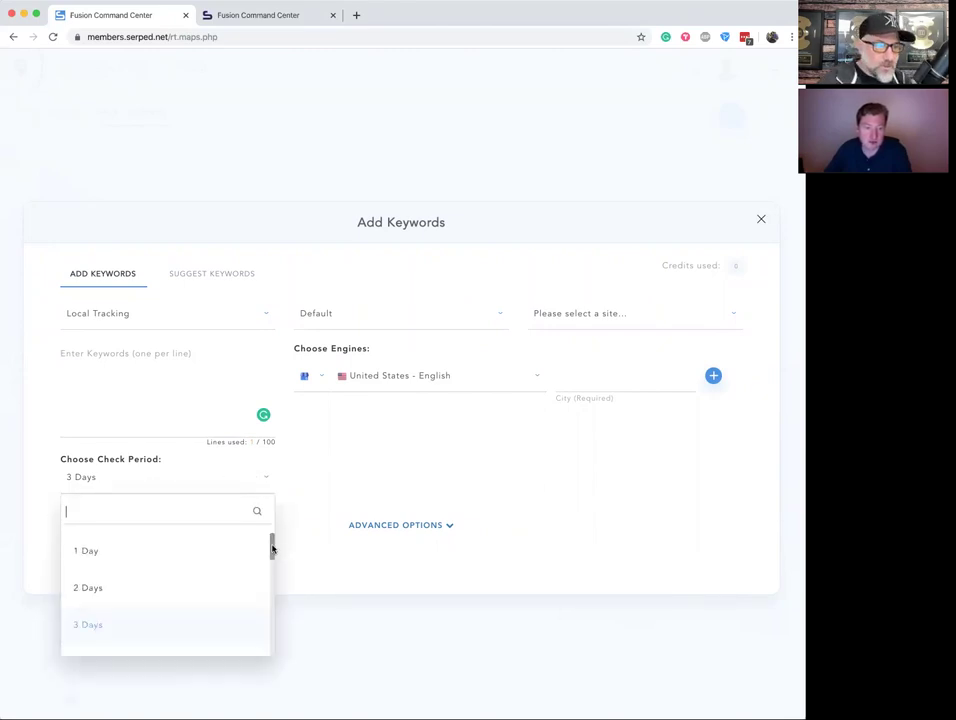
{"action": "mouse_move", "coordinate": [271, 547]}
{"action": "left_mouse_down"}
{"action": "mouse_move", "coordinate": [265, 580]}
{"action": "mouse_move", "coordinate": [271, 546]}
{"action": "left_mouse_up"}
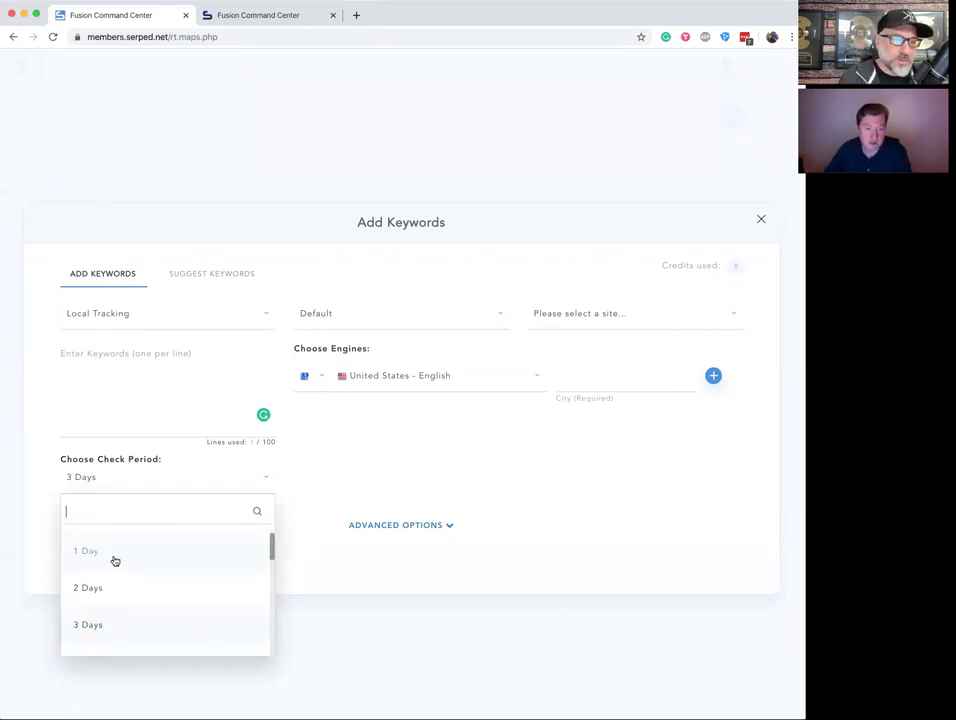
{"action": "left_click", "coordinate": [375, 455]}
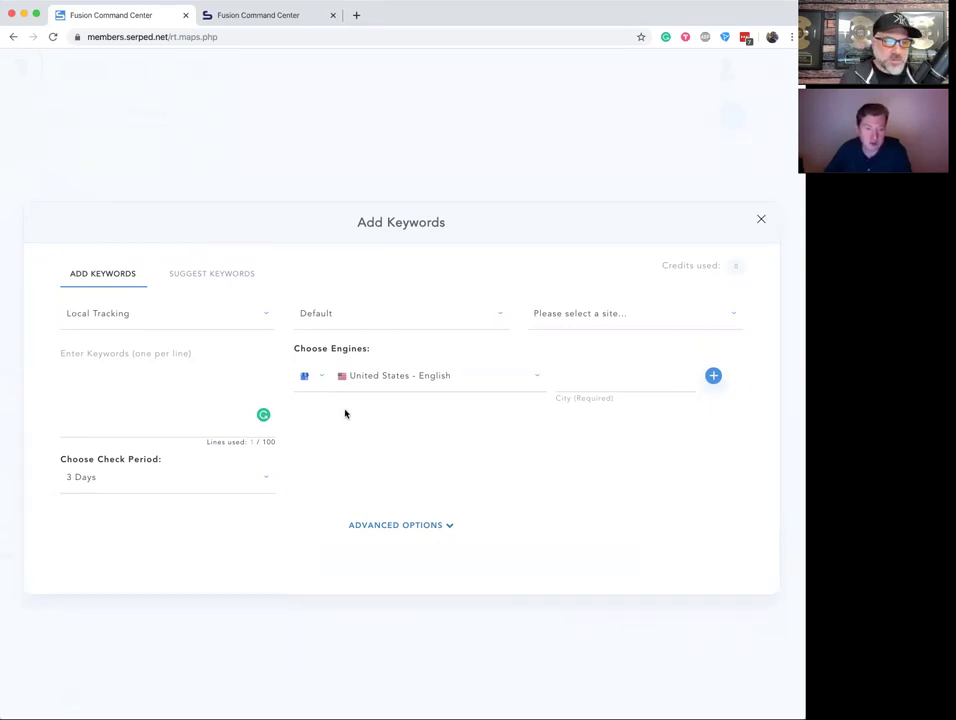
- Select the Clients project and the Flight Club site for the local tracking keywords
{"action": "left_click", "coordinate": [609, 314]}
{"action": "left_click", "coordinate": [608, 314]}
{"action": "left_click", "coordinate": [442, 316]}
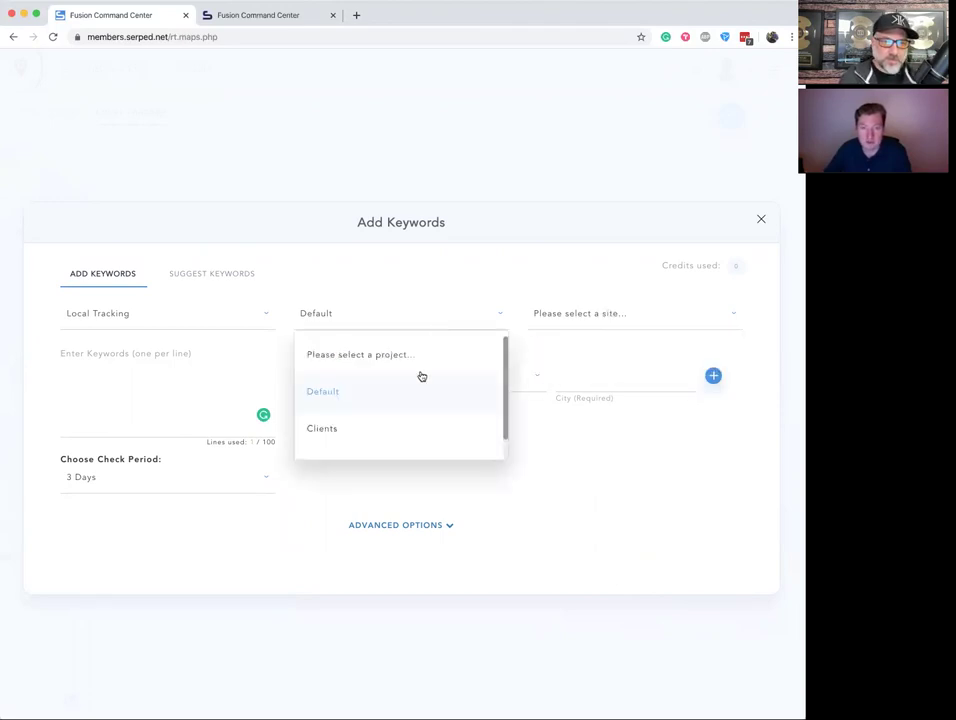
{"action": "left_click", "coordinate": [368, 429]}
{"action": "left_click", "coordinate": [613, 322]}
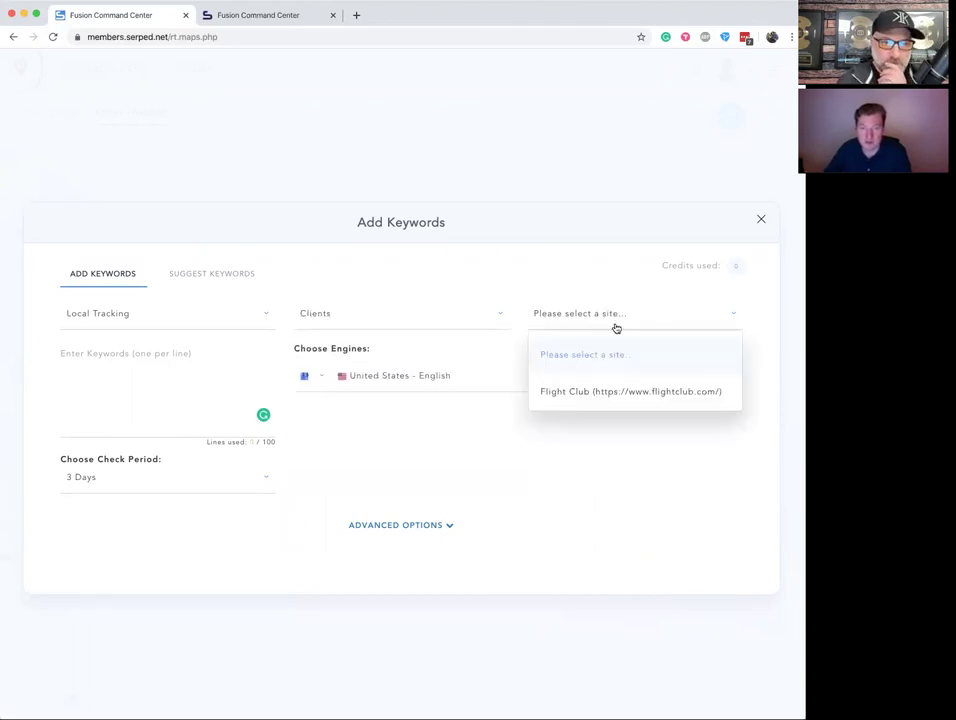
{"action": "left_click", "coordinate": [570, 392]}
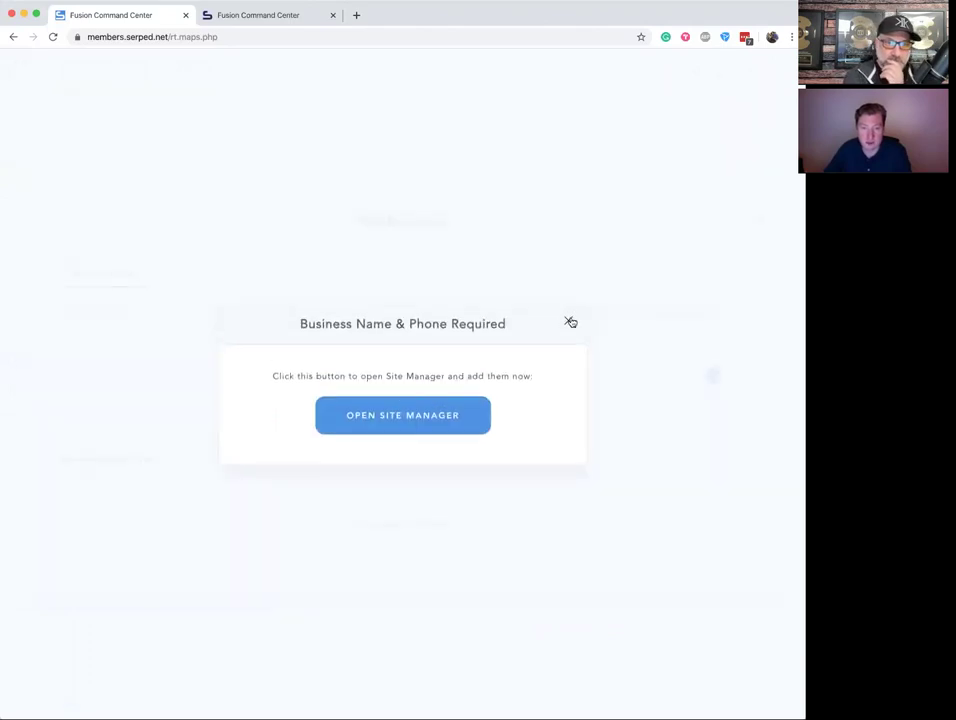
{"action": "left_click", "coordinate": [570, 320]}
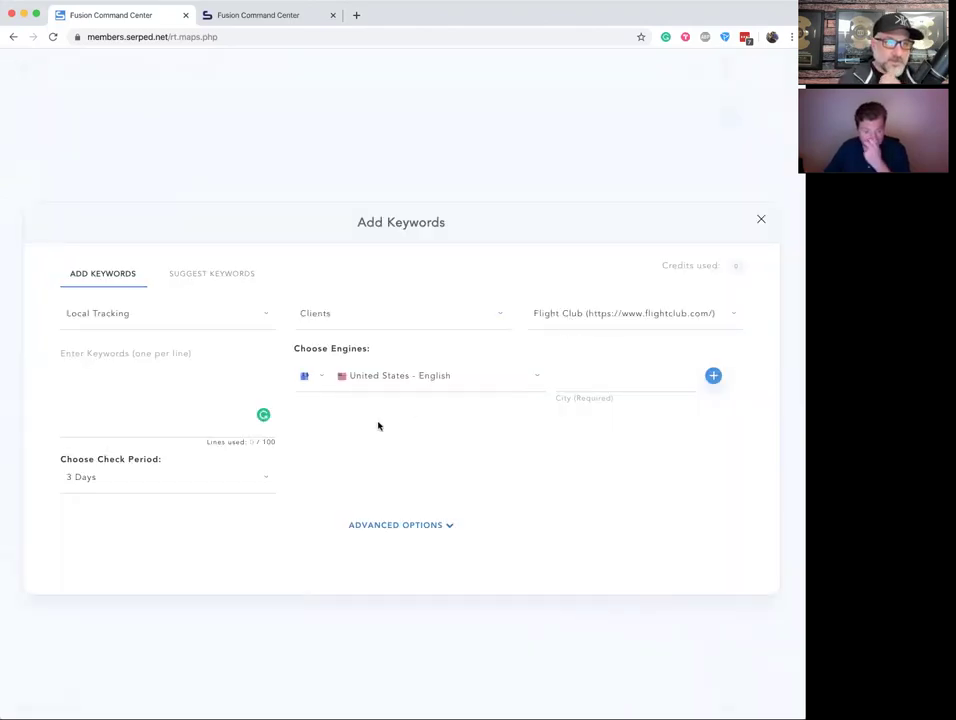
- Search the cities for "San" and choose San Andreas, California, United States as the local tracking location
{"action": "left_click", "coordinate": [617, 380]}
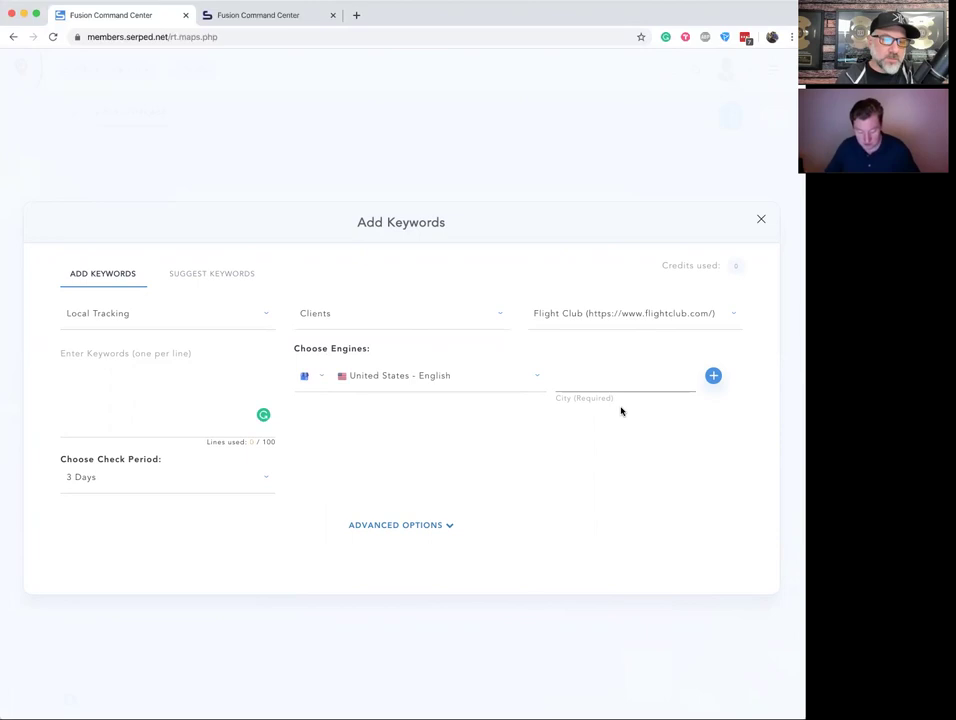
{"action": "type", "text": "San"}
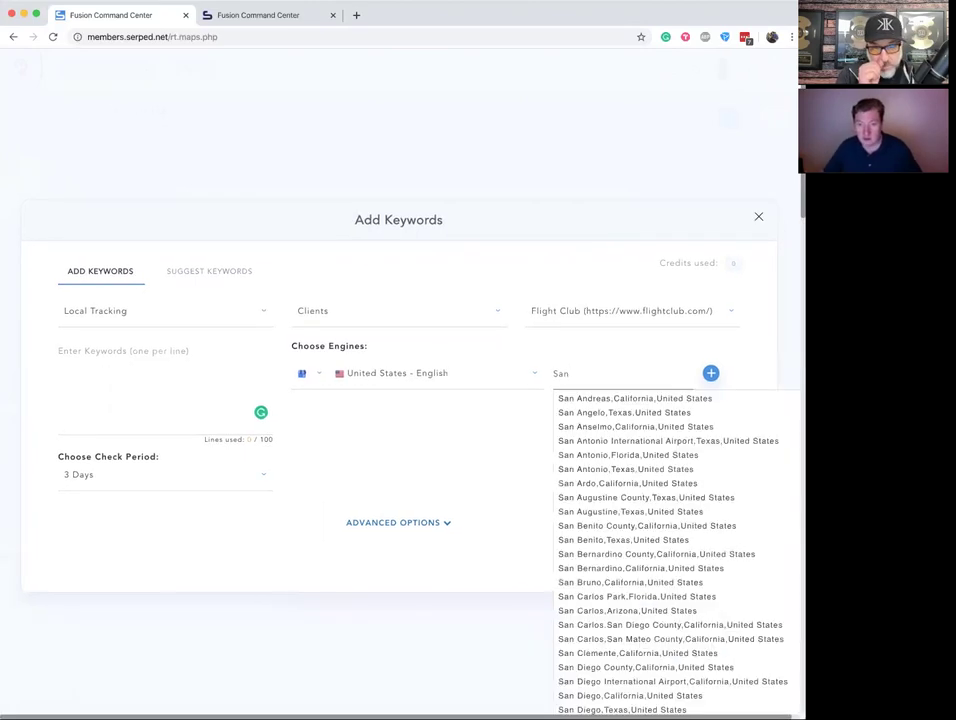
{"action": "left_click", "coordinate": [614, 400]}
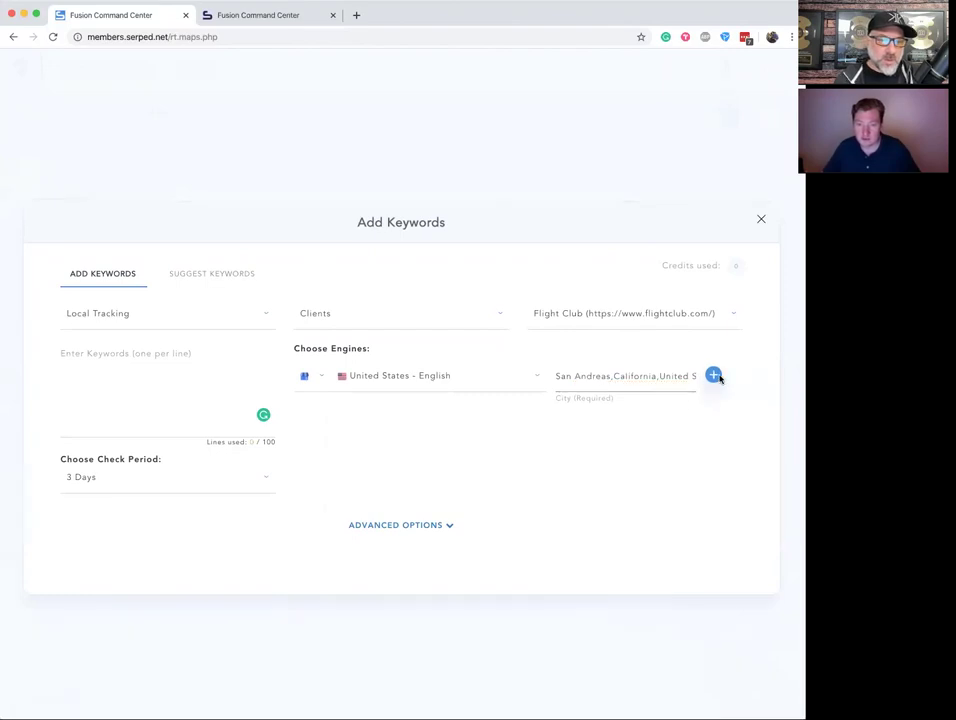
- Add a second search engine row to the local tracking form and remove it again
{"action": "left_click", "coordinate": [711, 373]}
{"action": "left_click", "coordinate": [604, 411]}
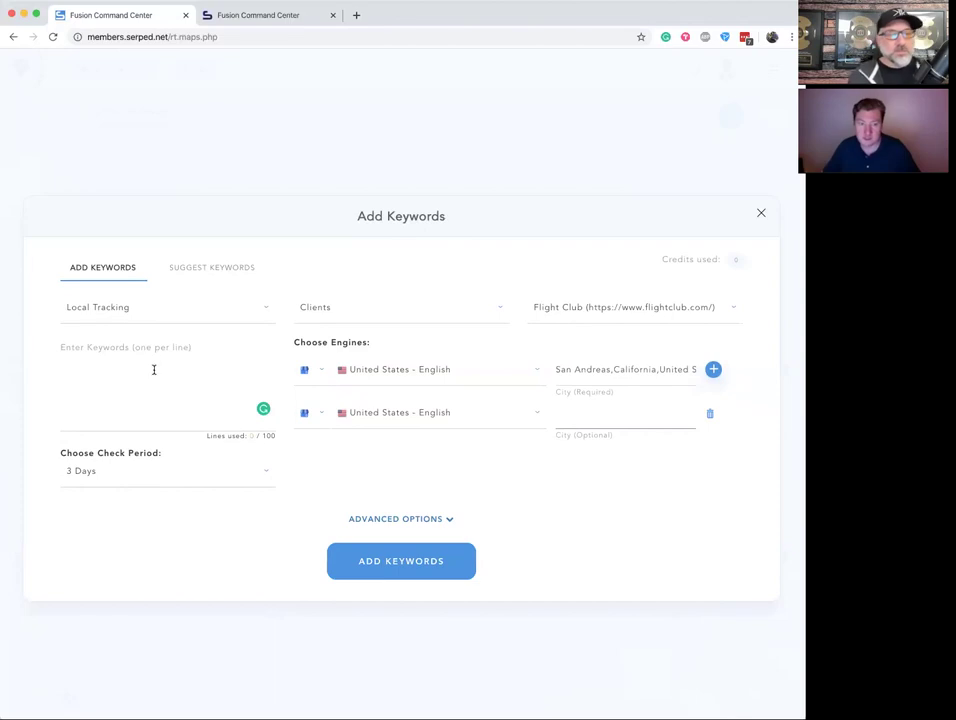
{"action": "left_click", "coordinate": [597, 425]}
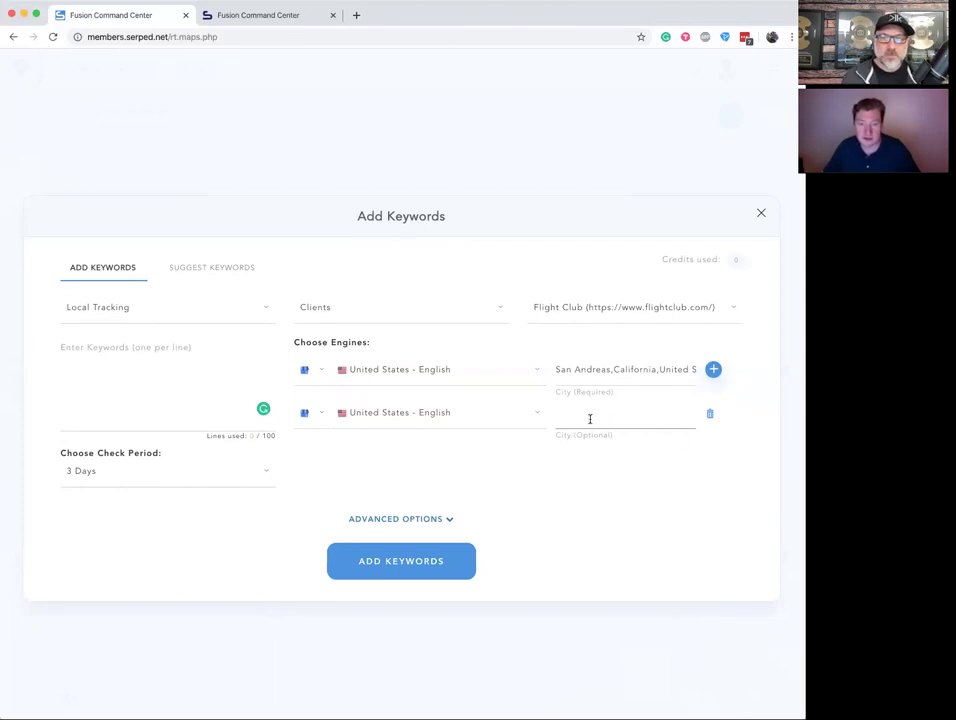
{"action": "left_click", "coordinate": [710, 415]}
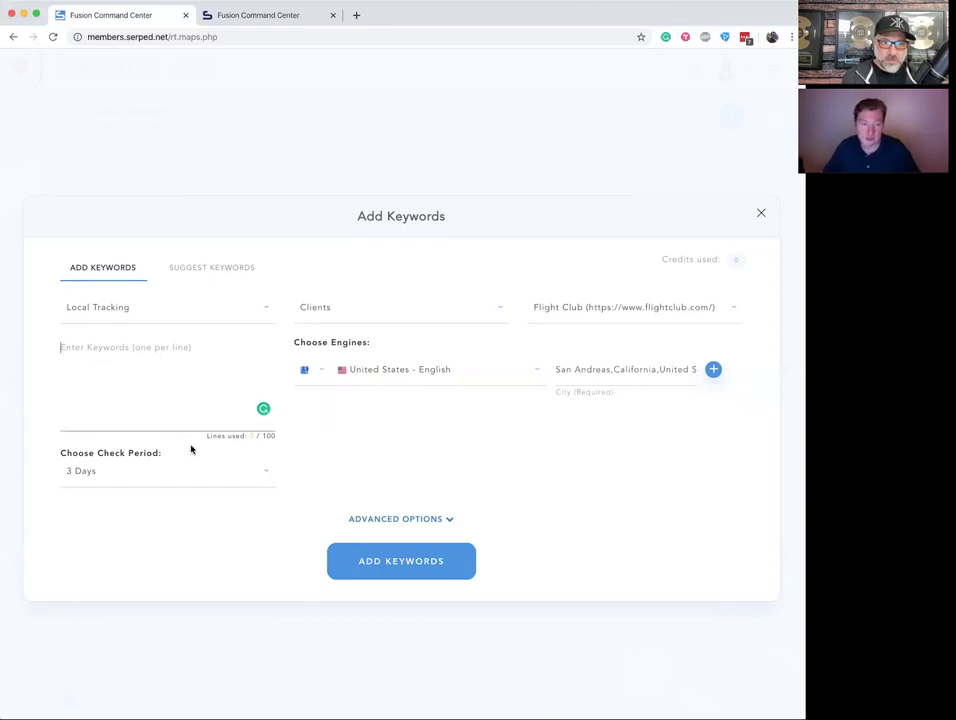
- Look at the advanced search volume country and language options, and close the Add Keywords form without adding keywords
{"action": "left_click", "coordinate": [435, 518]}
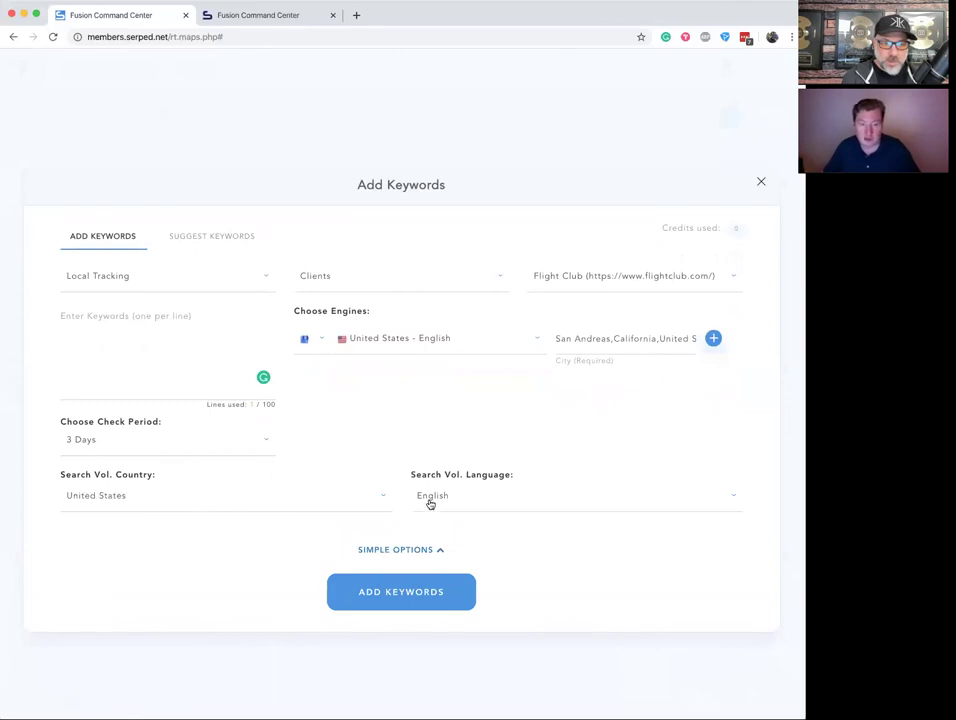
{"action": "left_click", "coordinate": [422, 550]}
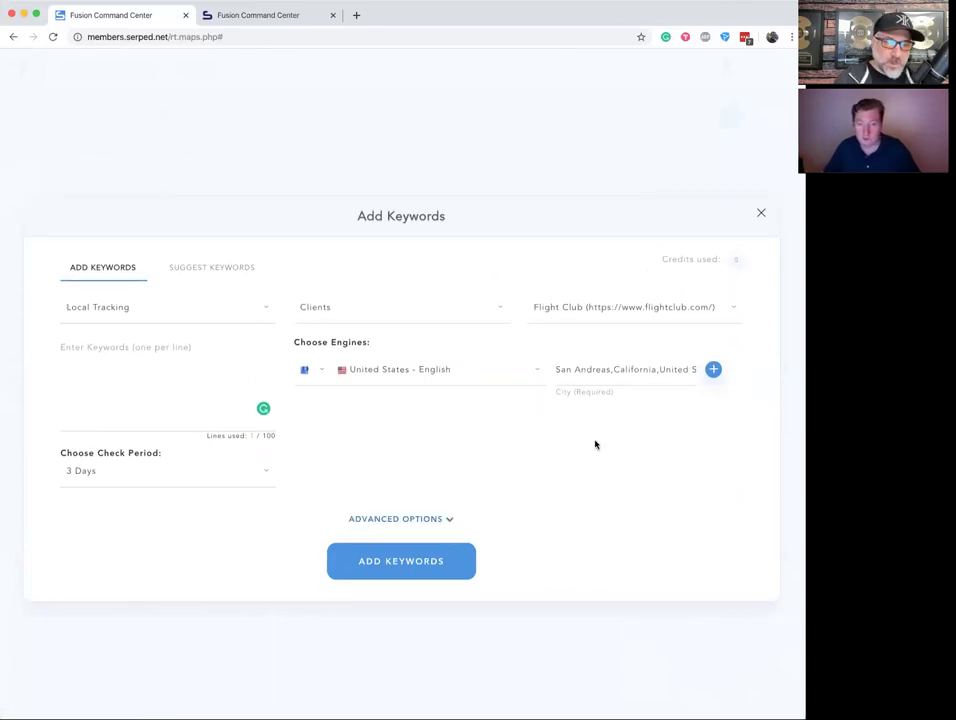
{"action": "left_click", "coordinate": [760, 214]}
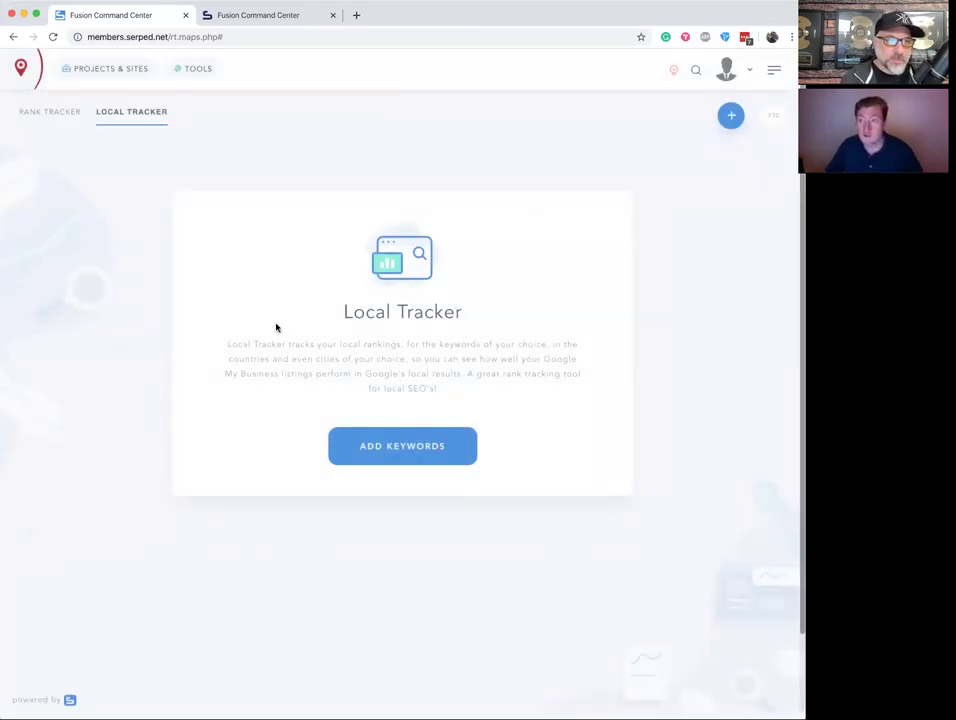
- Open the Rank Tracker and examine the search engine, country and city choices in its Add Keywords form
{"action": "left_click", "coordinate": [47, 118]}
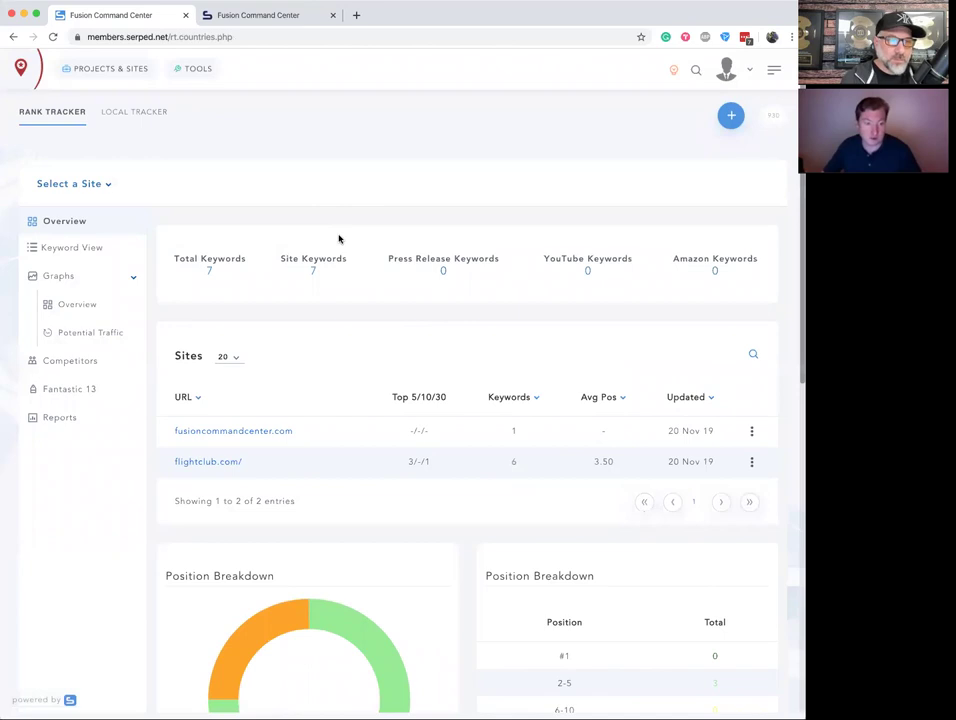
{"action": "left_click", "coordinate": [730, 116]}
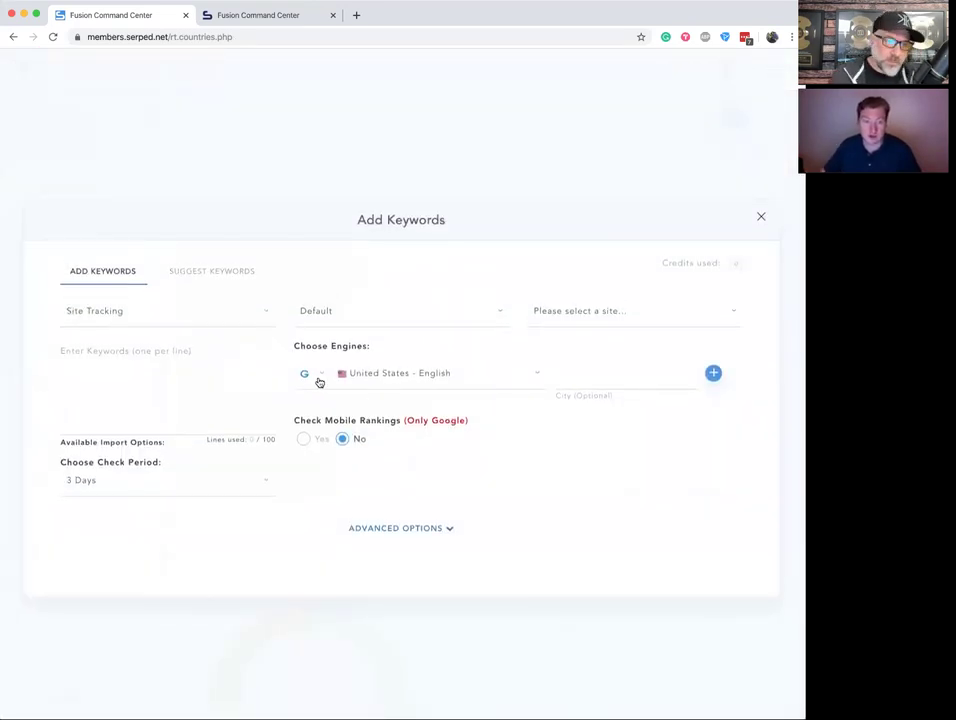
{"action": "left_click", "coordinate": [318, 378]}
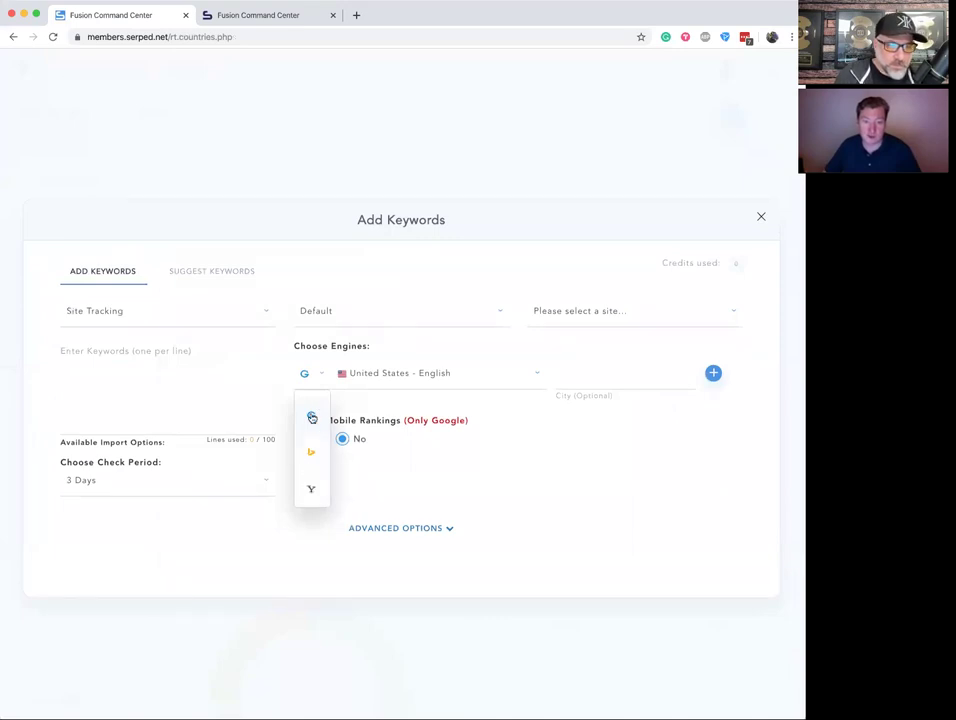
{"action": "left_click", "coordinate": [441, 377]}
{"action": "mouse_move", "coordinate": [542, 435]}
{"action": "left_mouse_down"}
{"action": "mouse_move", "coordinate": [542, 516]}
{"action": "mouse_move", "coordinate": [531, 482]}
{"action": "mouse_move", "coordinate": [535, 424]}
{"action": "left_mouse_up"}
{"action": "left_click", "coordinate": [604, 467]}
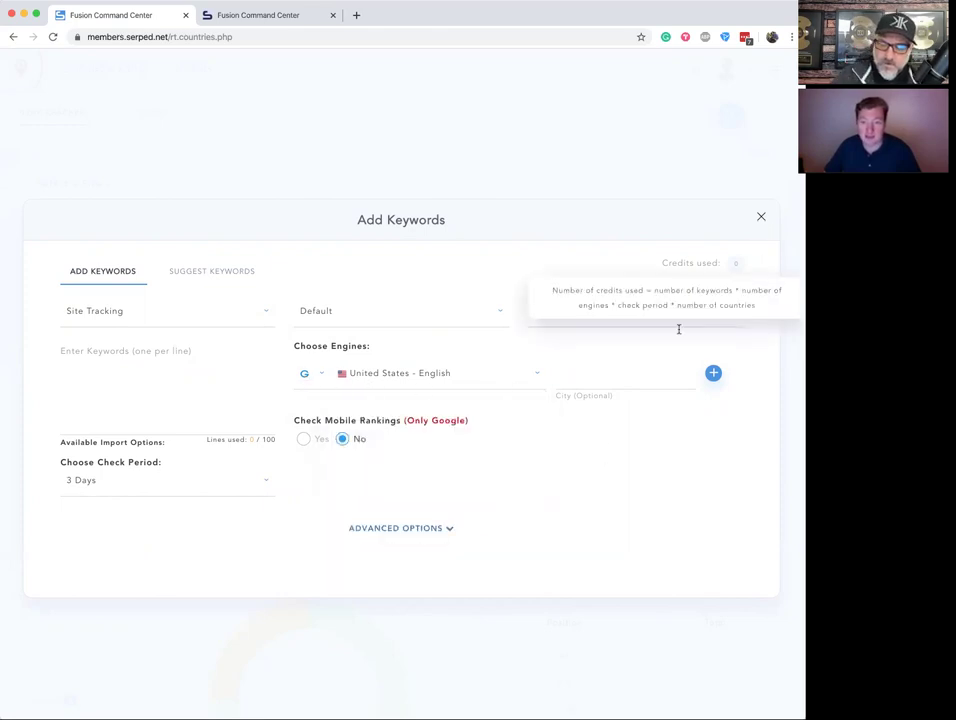
{"action": "left_click", "coordinate": [593, 384]}
{"action": "left_click", "coordinate": [759, 218]}
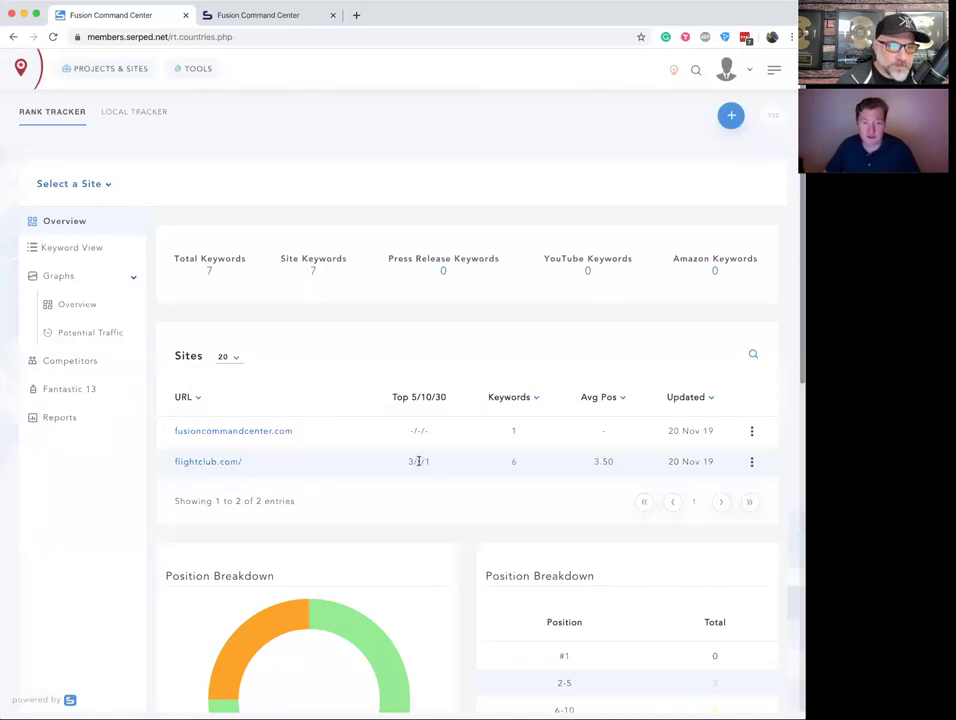
- View the keywords tracked for flightclub.com and review their rankings, position breakdown, and biggest gainers and losers
{"action": "left_click", "coordinate": [752, 462]}
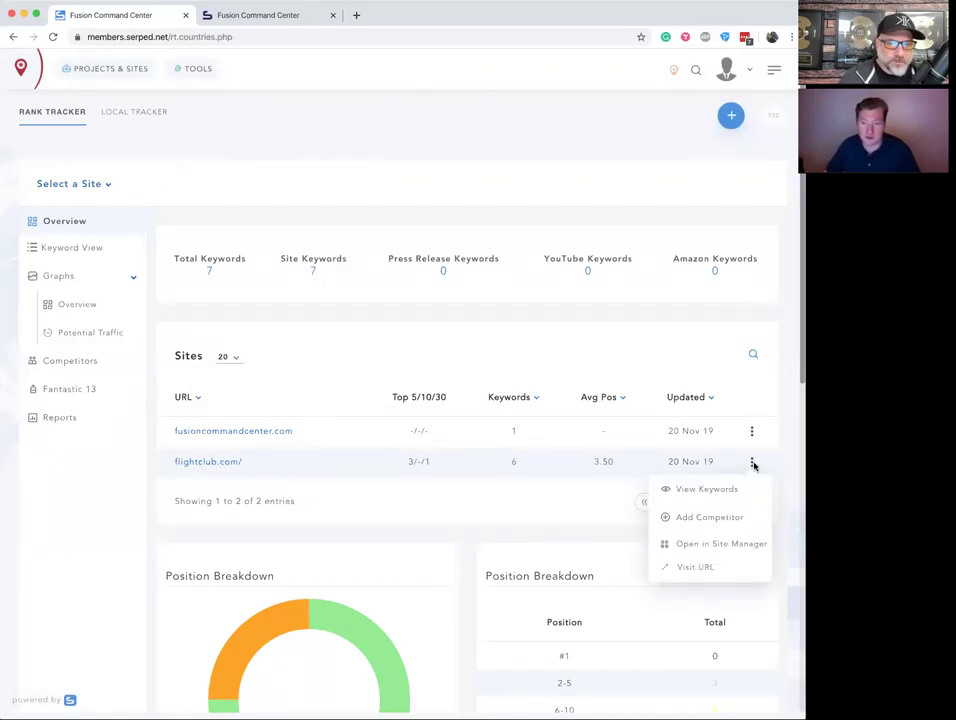
{"action": "left_click", "coordinate": [706, 489]}
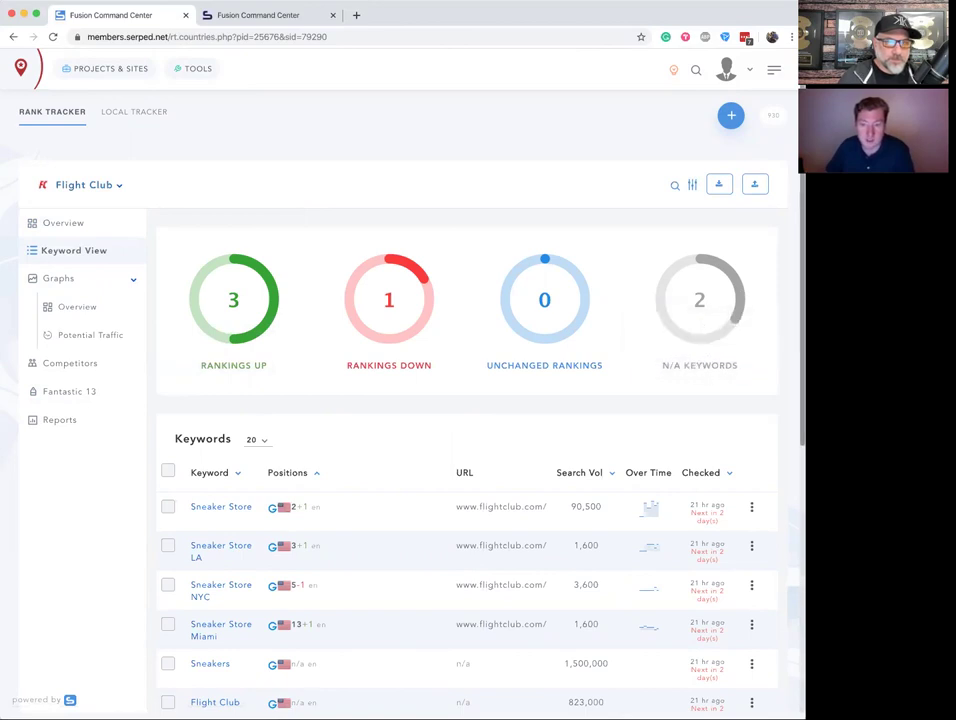
{"action": "scroll", "coordinate": [400, 400], "scroll_direction": "down", "scroll_amount": 2}
{"action": "scroll", "coordinate": [728, 438], "scroll_direction": "down", "scroll_amount": 3}
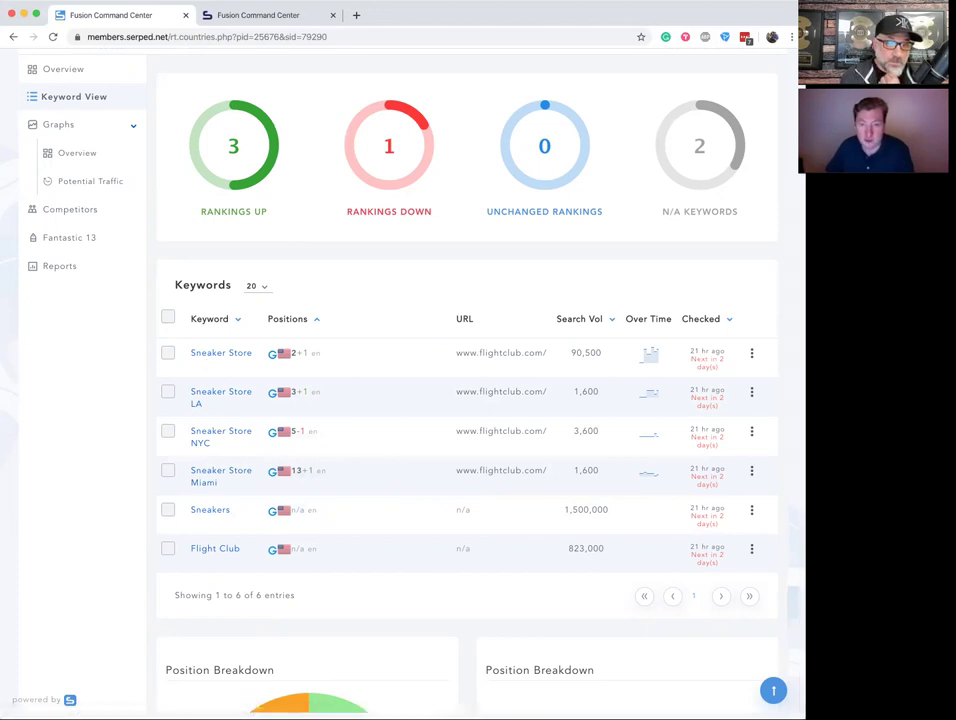
{"action": "scroll", "coordinate": [790, 518], "scroll_direction": "down", "scroll_amount": 3}
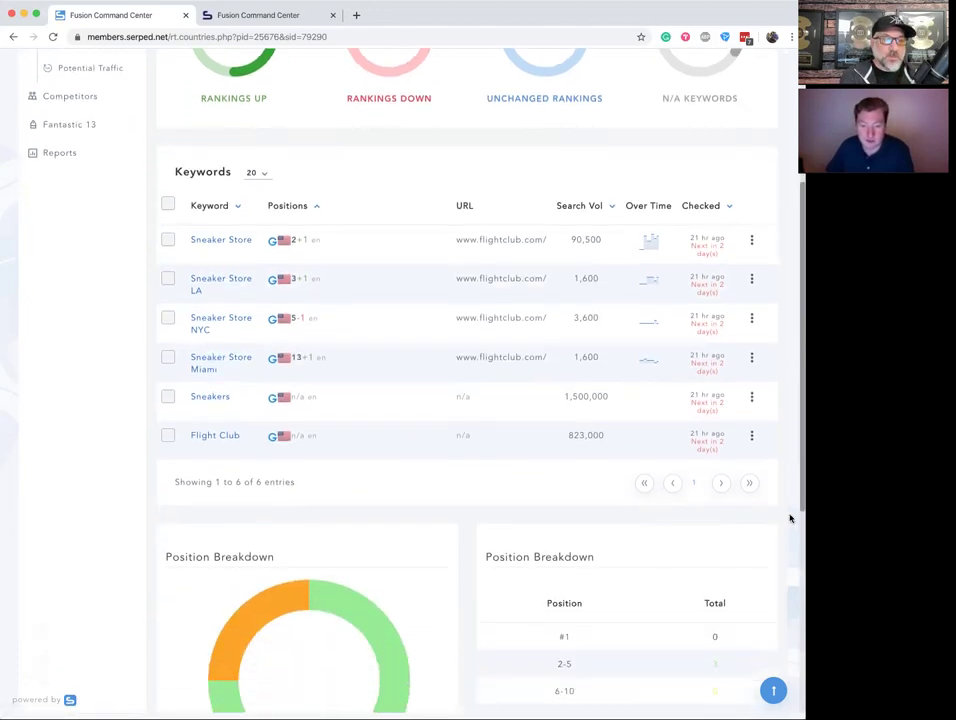
{"action": "scroll", "coordinate": [790, 518], "scroll_direction": "down", "scroll_amount": 6}
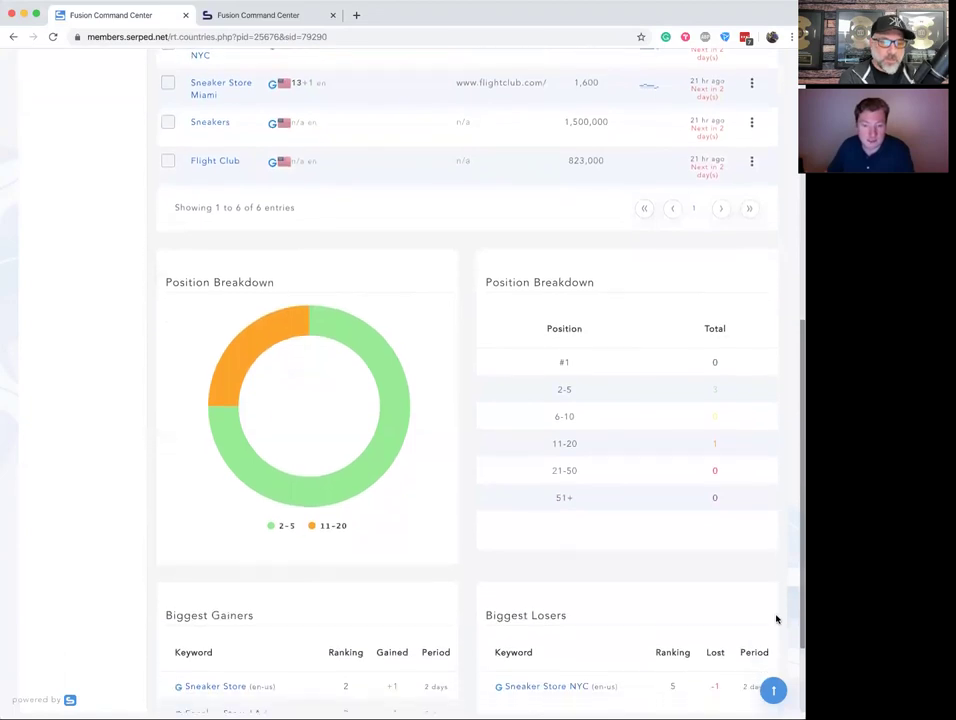
{"action": "scroll", "coordinate": [776, 625], "scroll_direction": "down", "scroll_amount": 3}
{"action": "scroll", "coordinate": [769, 500], "scroll_direction": "up", "scroll_amount": 10}
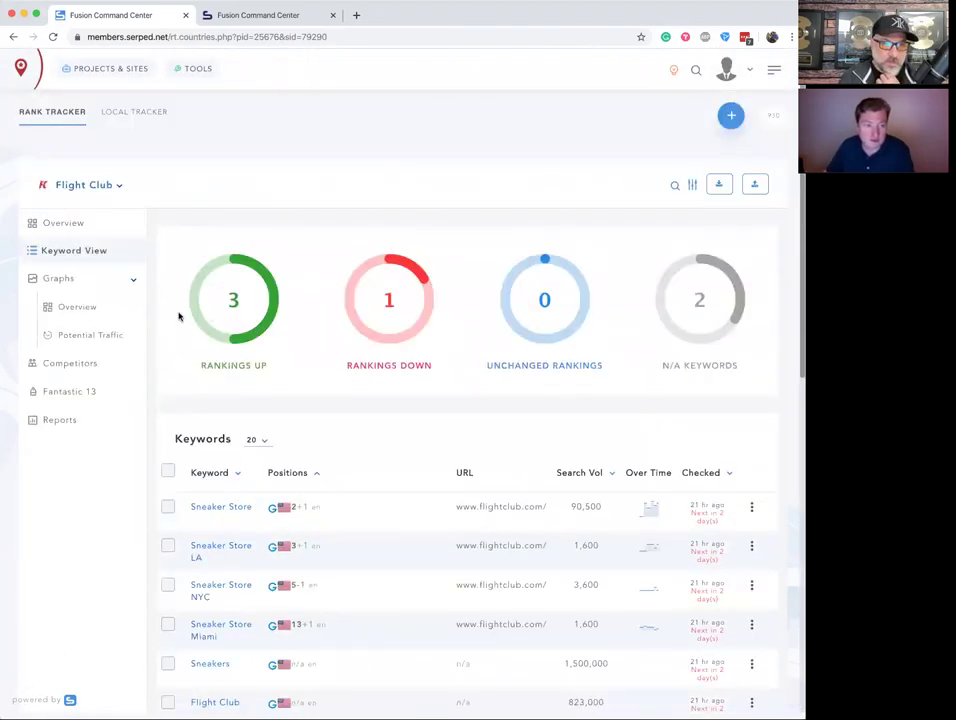
- Open Flight Club's Potential Traffic graph and examine the position, search volume and estimated traffic for Sneaker Store Miami
{"action": "left_click", "coordinate": [66, 307]}
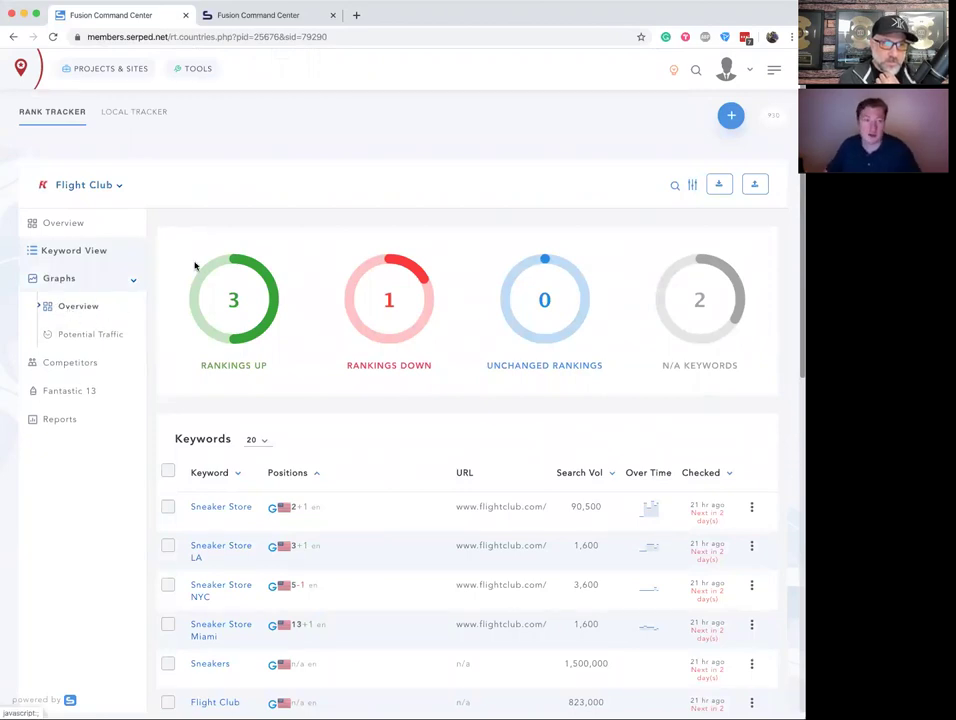
{"action": "left_click", "coordinate": [70, 337]}
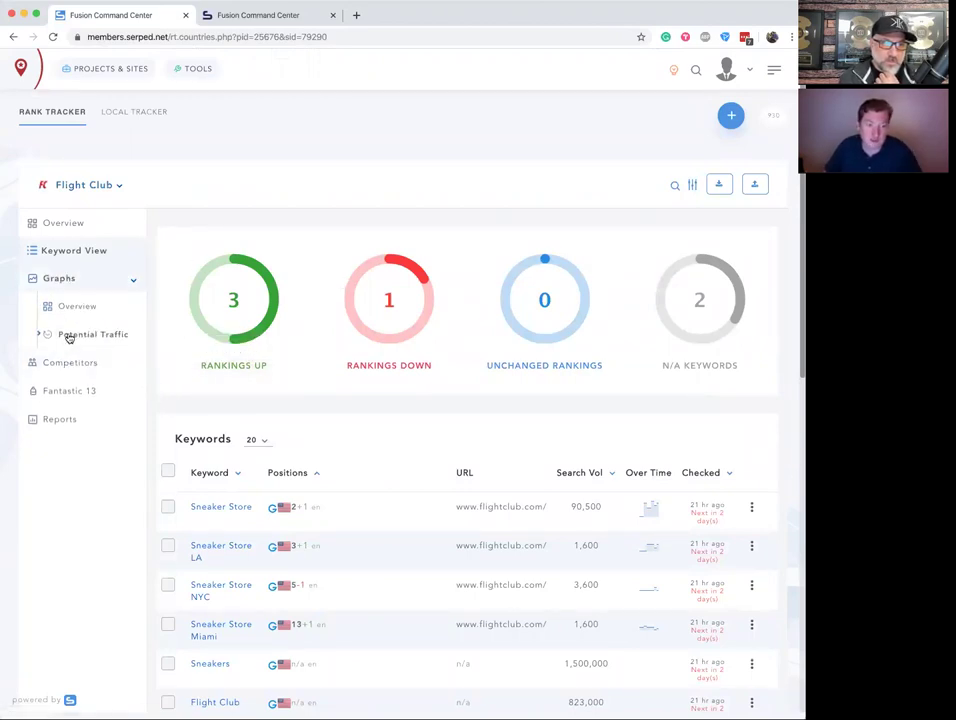
{"action": "left_click", "coordinate": [70, 337]}
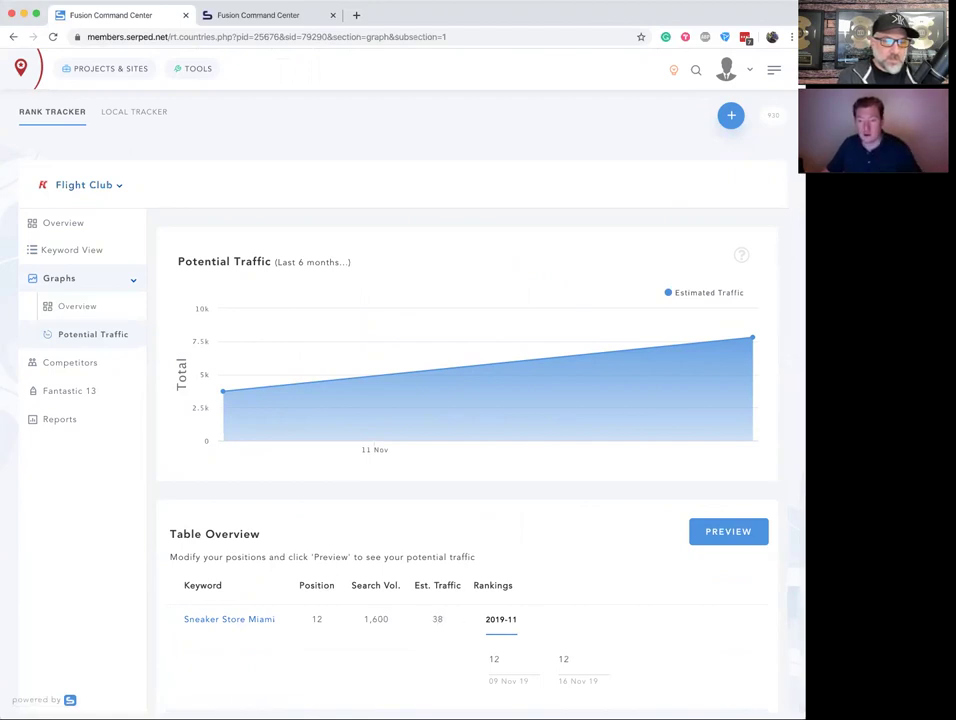
{"action": "scroll", "coordinate": [437, 621], "scroll_direction": "down", "scroll_amount": 1}
{"action": "scroll", "coordinate": [248, 444], "scroll_direction": "down", "scroll_amount": 4}
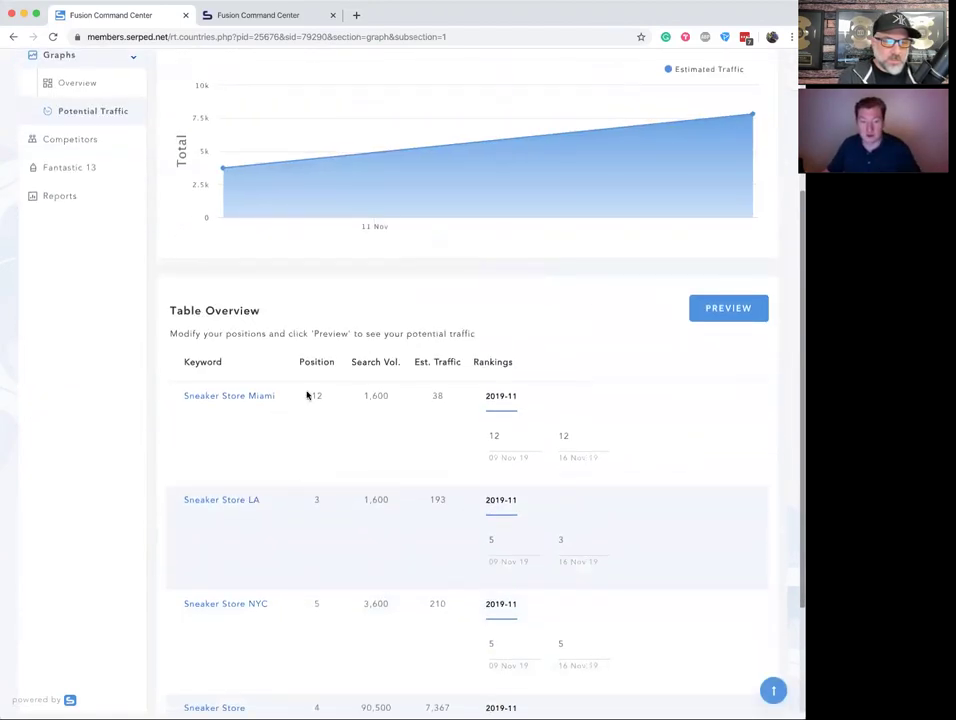
{"action": "left_click_drag", "start_coordinate": [361, 399], "coordinate": [390, 398]}
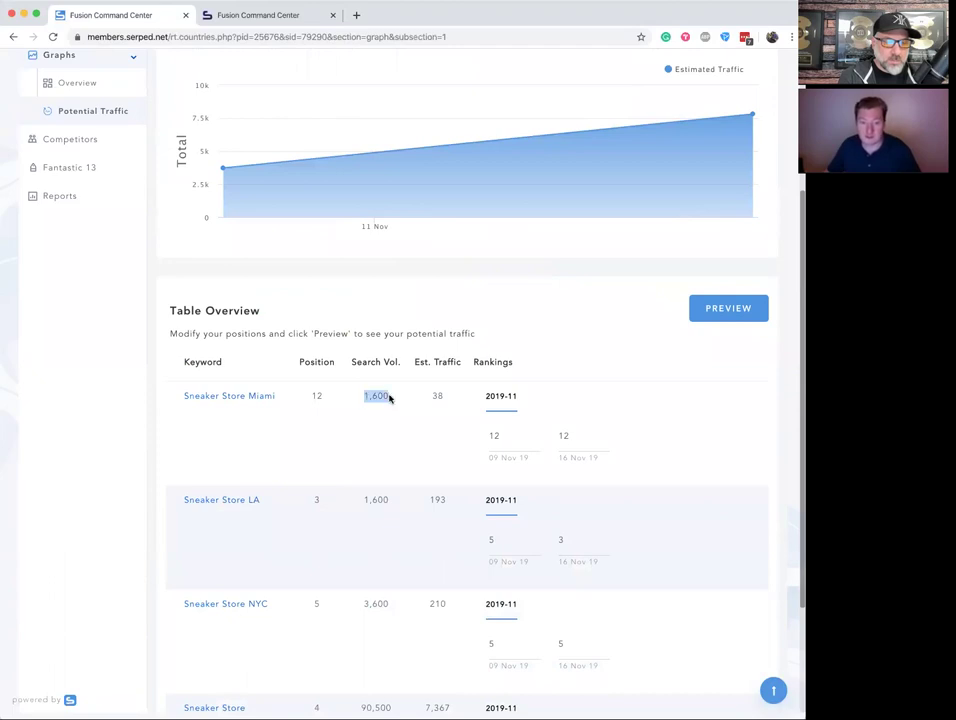
{"action": "double_click", "coordinate": [437, 396]}
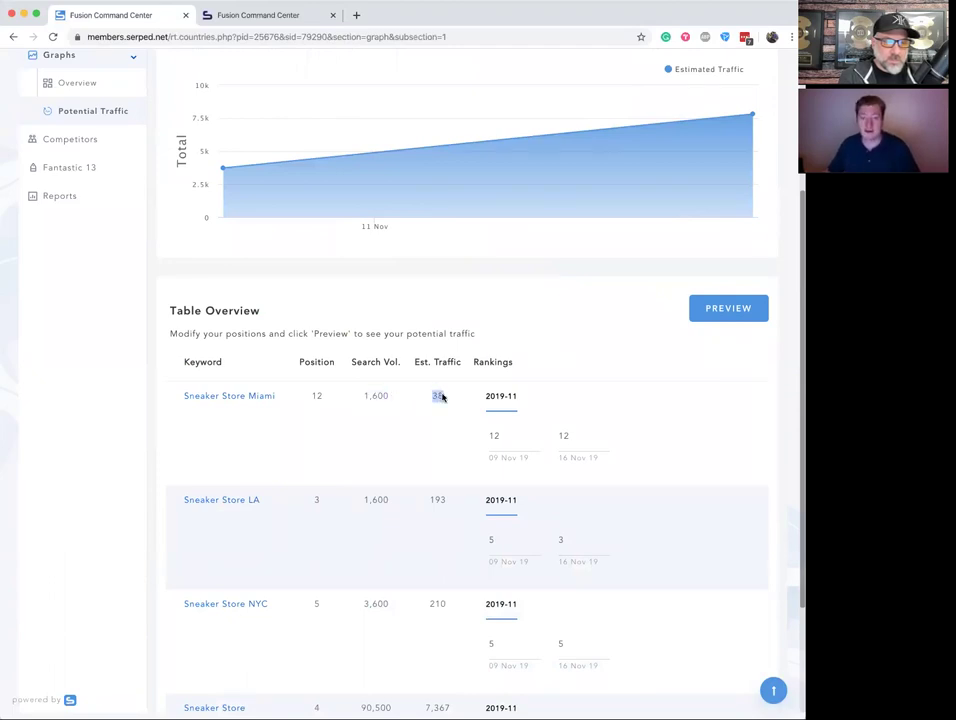
{"action": "left_click", "coordinate": [309, 400]}
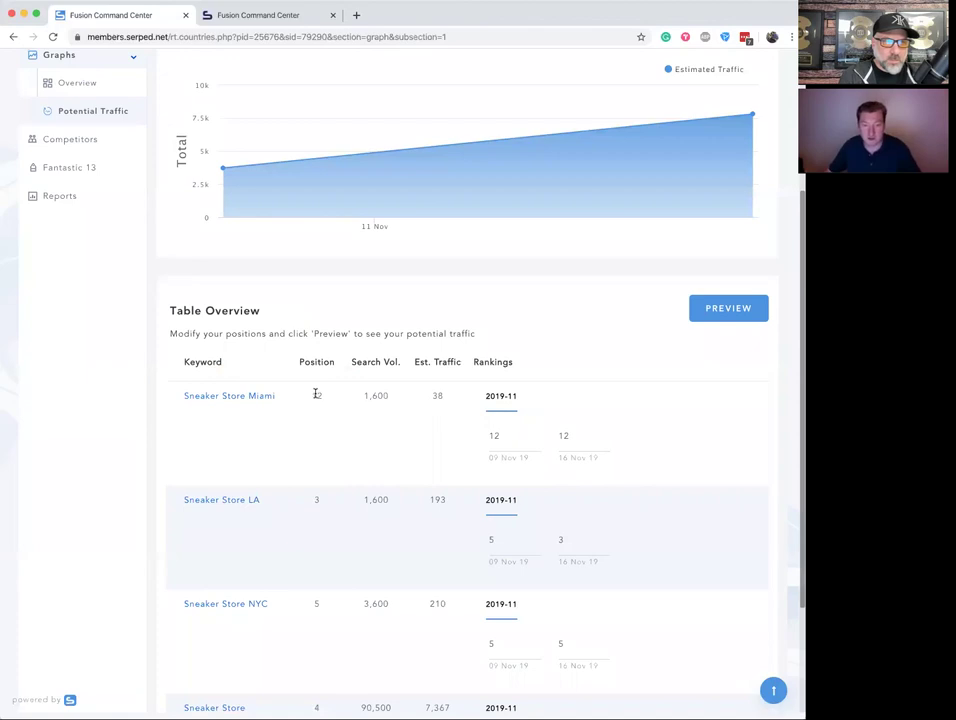
- Set the 16 Nov 19 ranking of Sneaker Store Miami to 1 and preview the potential traffic
{"action": "left_click", "coordinate": [500, 437]}
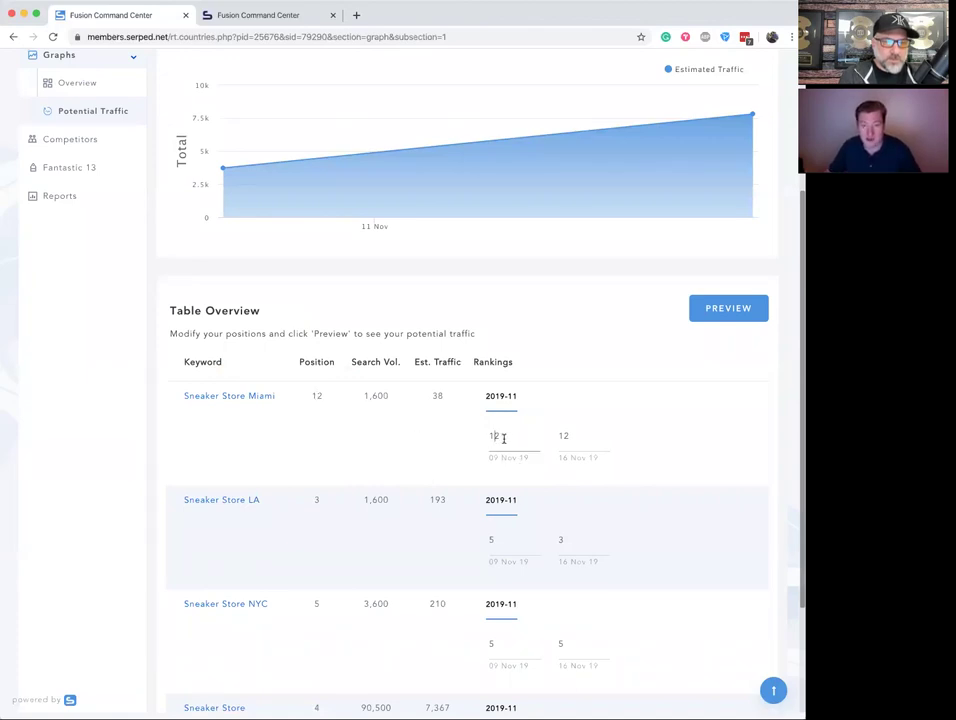
{"action": "left_click_drag", "start_coordinate": [503, 436], "coordinate": [488, 439]}
{"action": "left_click", "coordinate": [582, 437]}
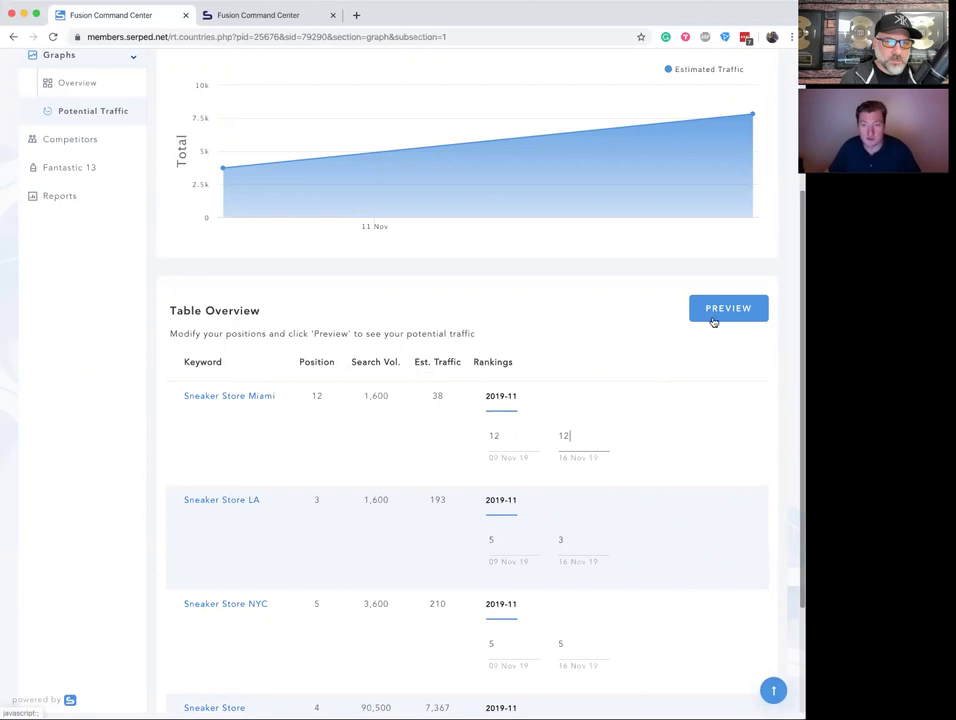
{"action": "key", "text": "BackSpace"}
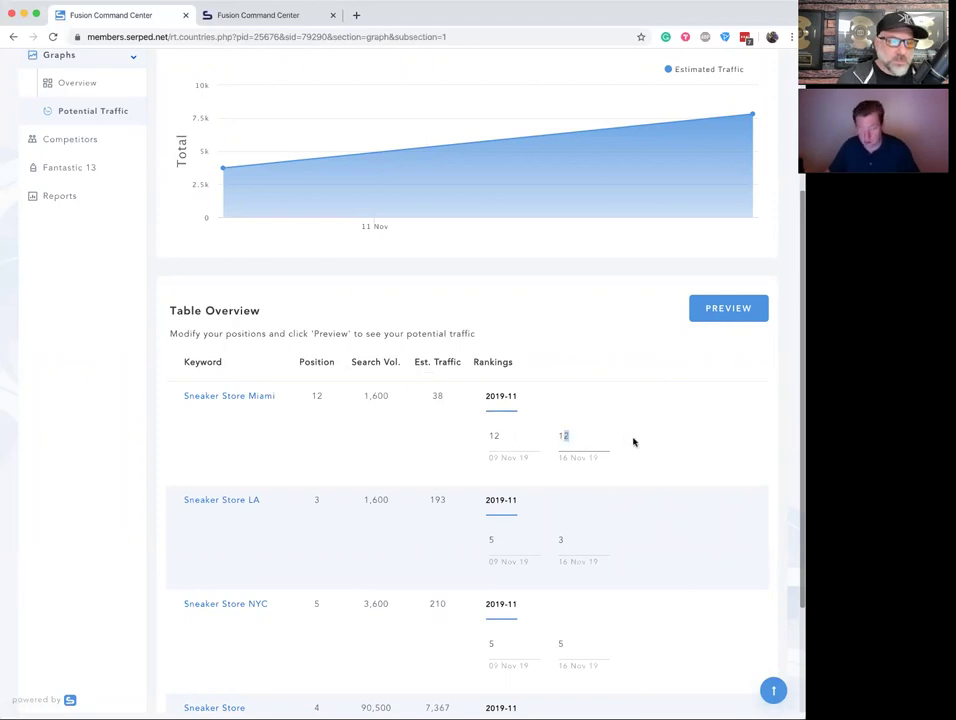
{"action": "left_click", "coordinate": [730, 314]}
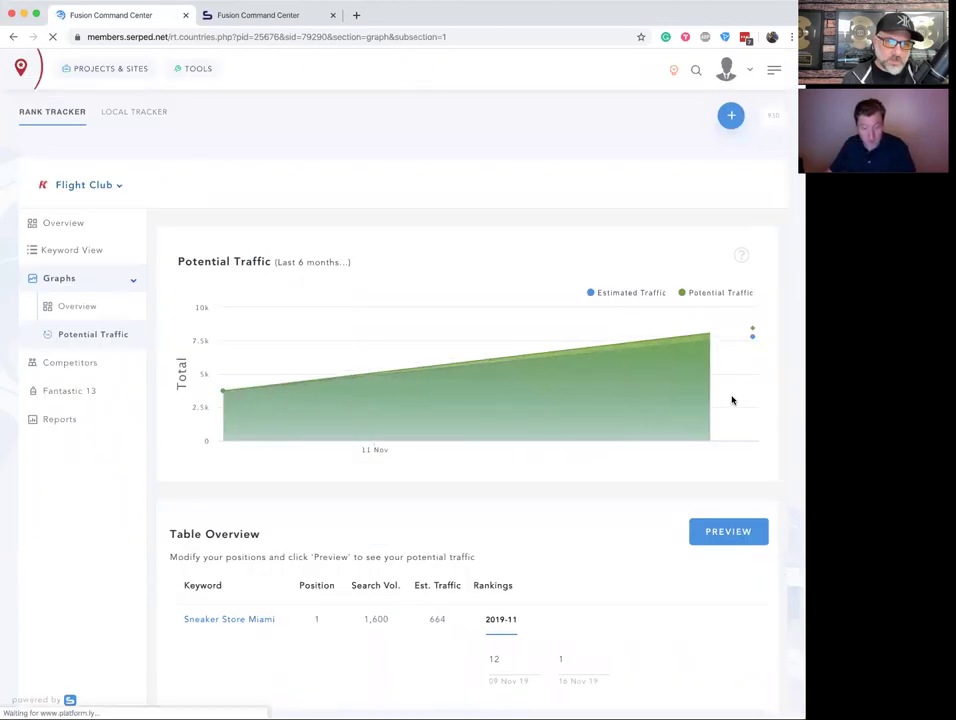
- Compare the previewed traffic chart with the estimated traffic for Sneaker Store Miami in the table
{"action": "double_click", "coordinate": [435, 621]}
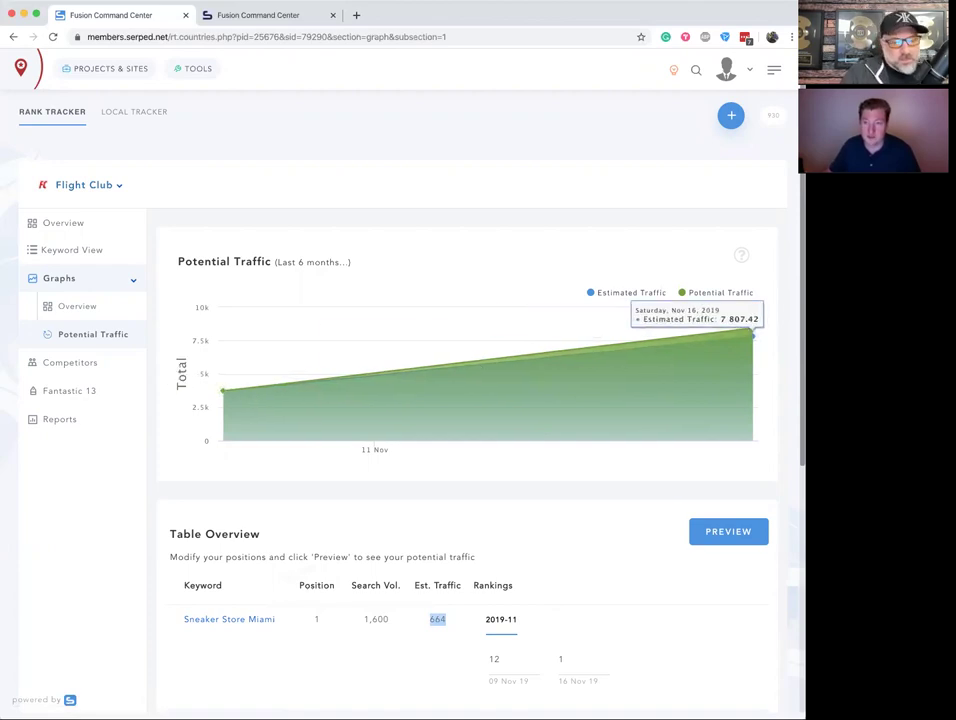
{"action": "scroll", "coordinate": [785, 480], "scroll_direction": "down", "scroll_amount": 5}
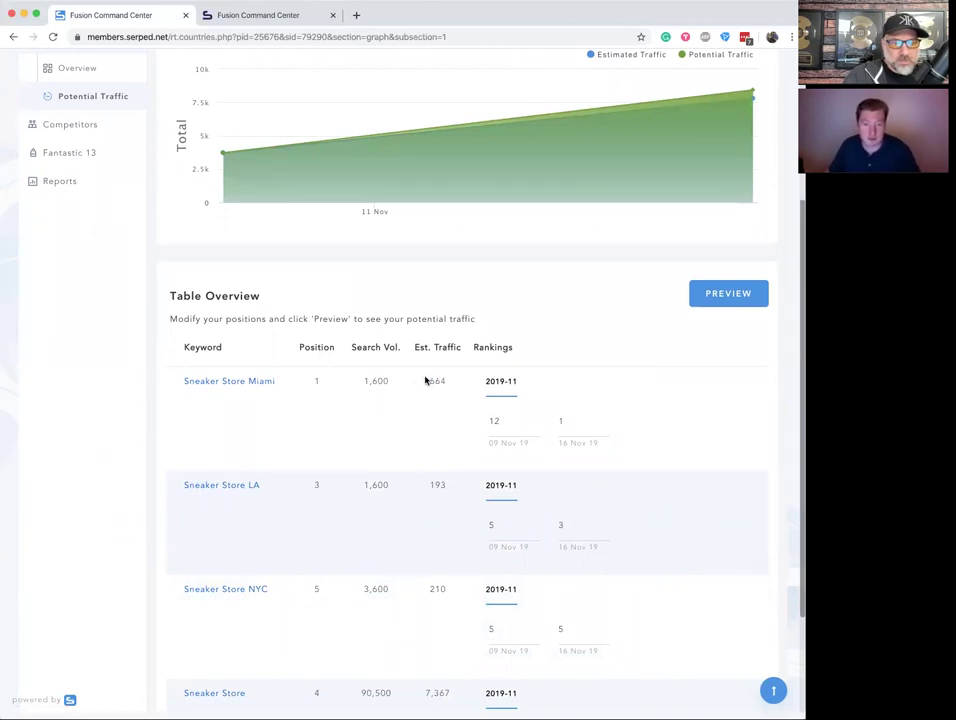
{"action": "type", "text": "1"}
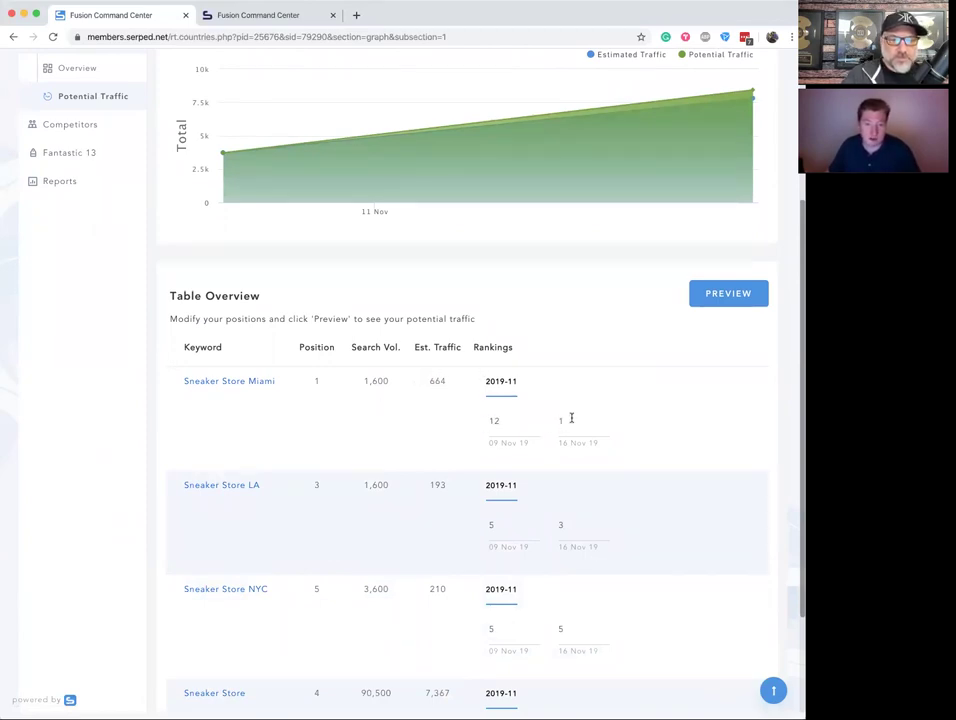
{"action": "left_click_drag", "start_coordinate": [429, 383], "coordinate": [448, 381]}
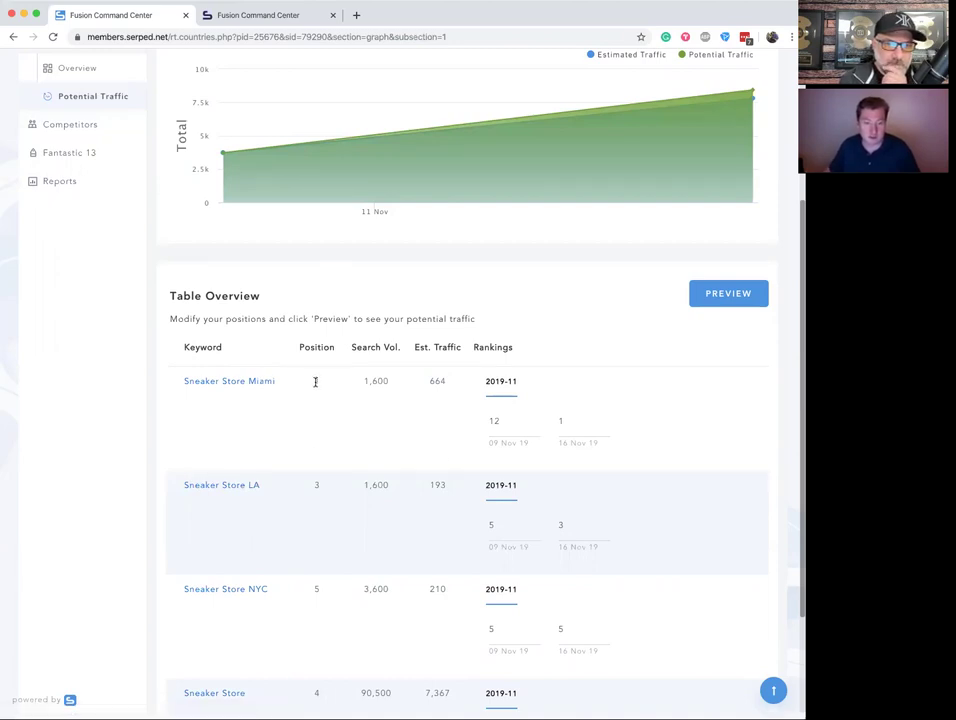
- Set the 16 Nov 19 ranking of Sneaker Store Miami to 12 and look over the remaining keywords
{"action": "left_click", "coordinate": [590, 425]}
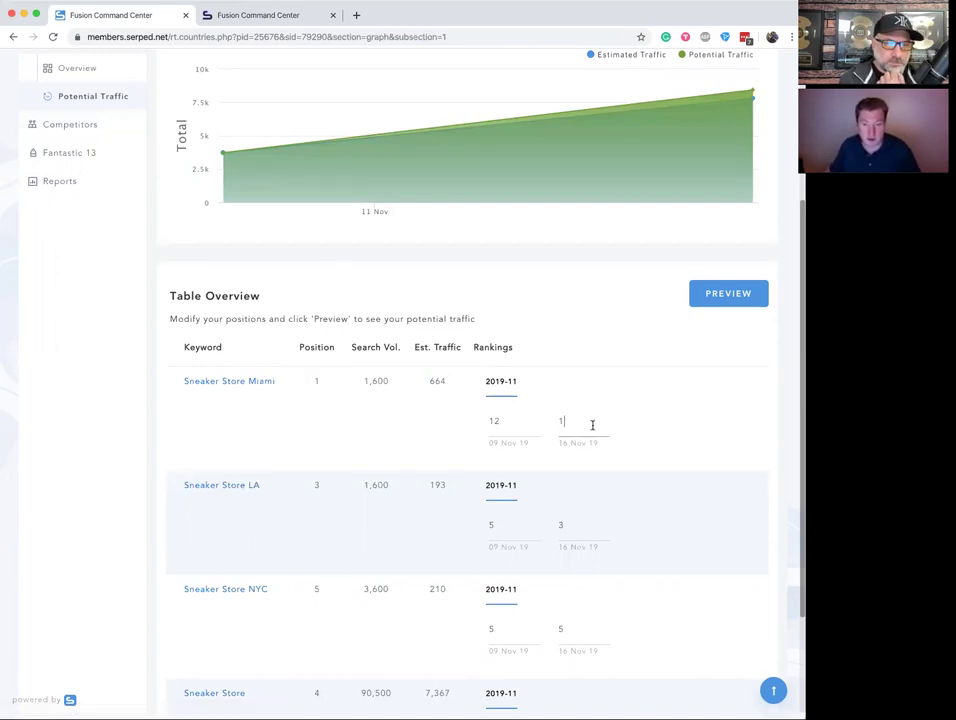
{"action": "type", "text": "2"}
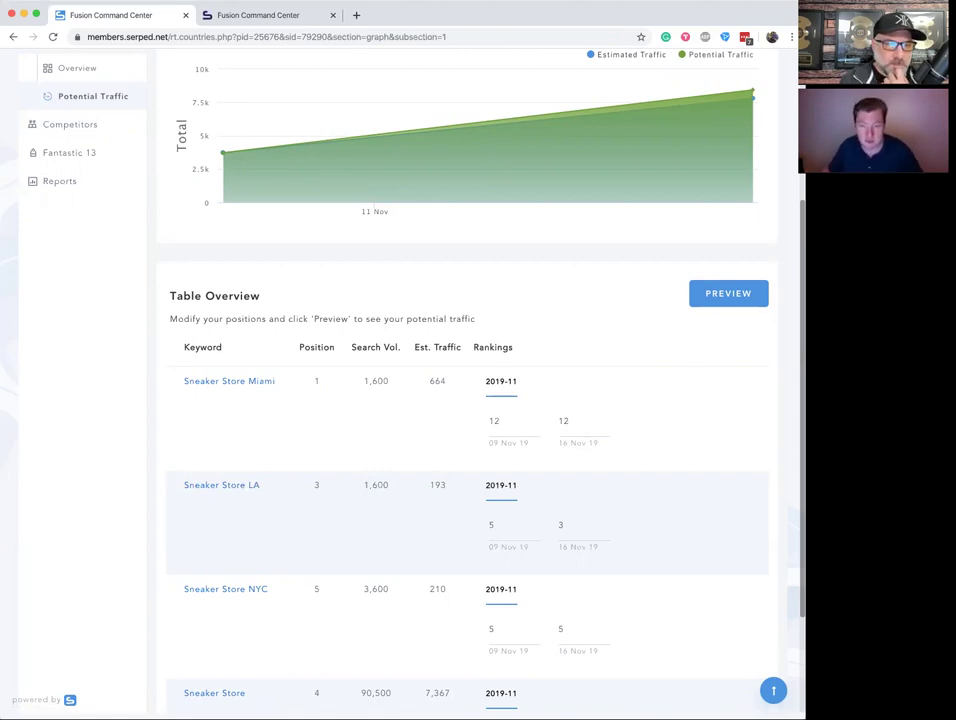
{"action": "scroll", "coordinate": [787, 474], "scroll_direction": "down", "scroll_amount": 3}
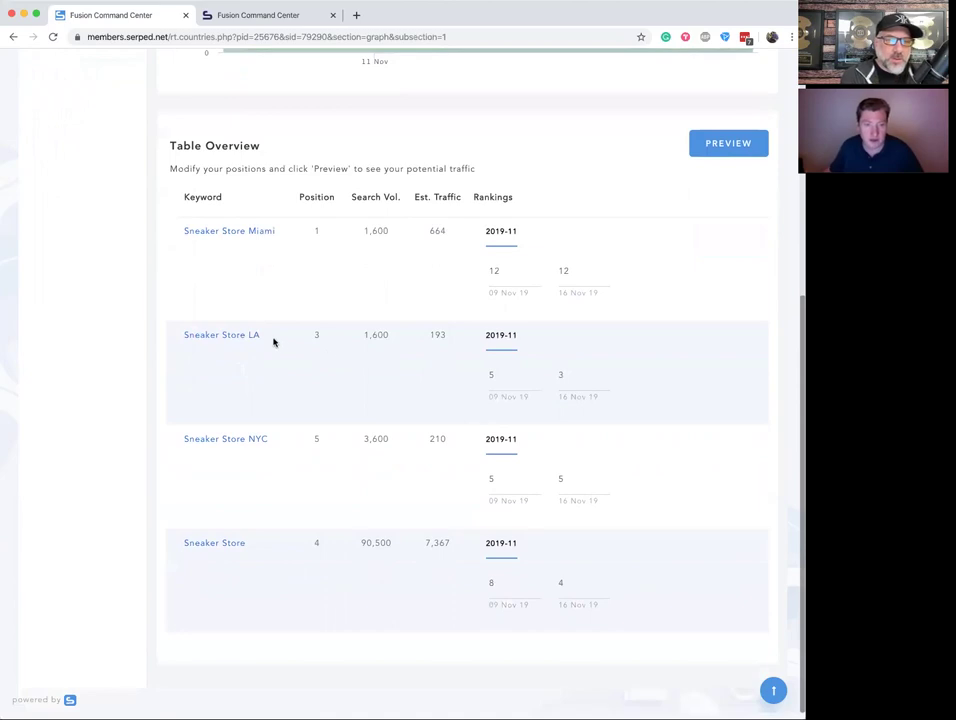
- Check the position and estimated traffic of Sneaker Store LA and read the help note on the Potential Traffic chart
{"action": "double_click", "coordinate": [316, 337]}
{"action": "type", "text": "3"}
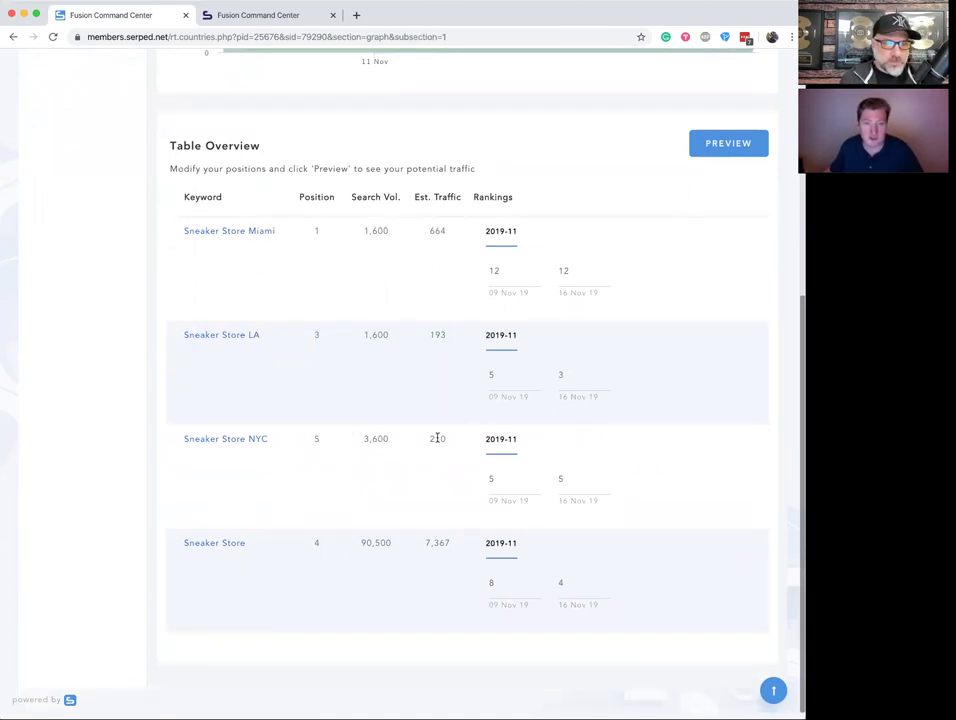
{"action": "scroll", "coordinate": [773, 320], "scroll_direction": "up", "scroll_amount": 4}
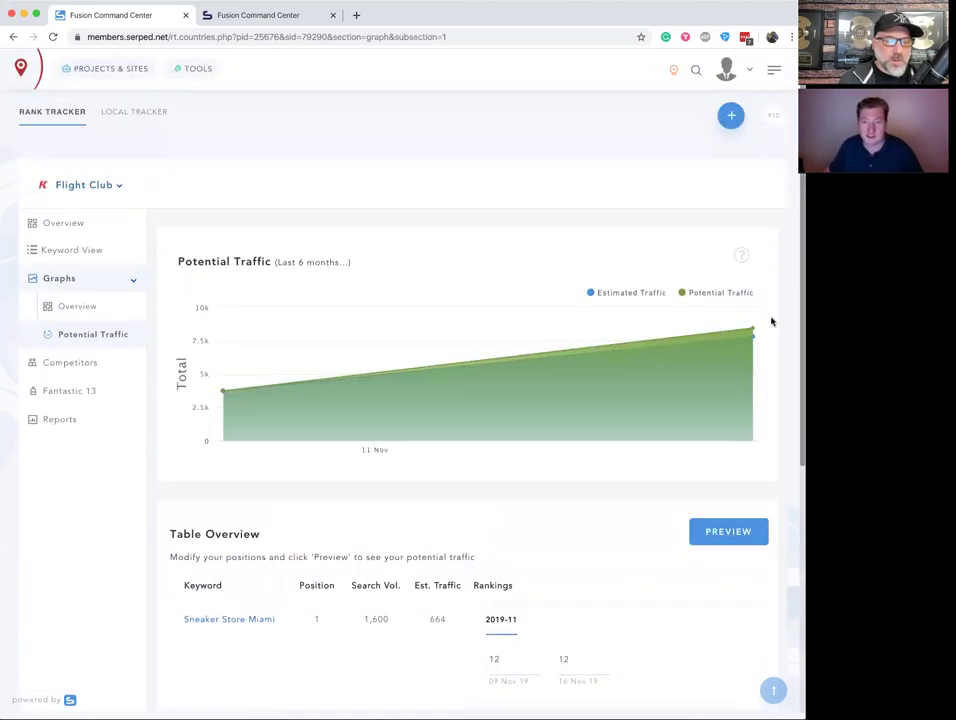
{"action": "mouse_move", "coordinate": [742, 261]}
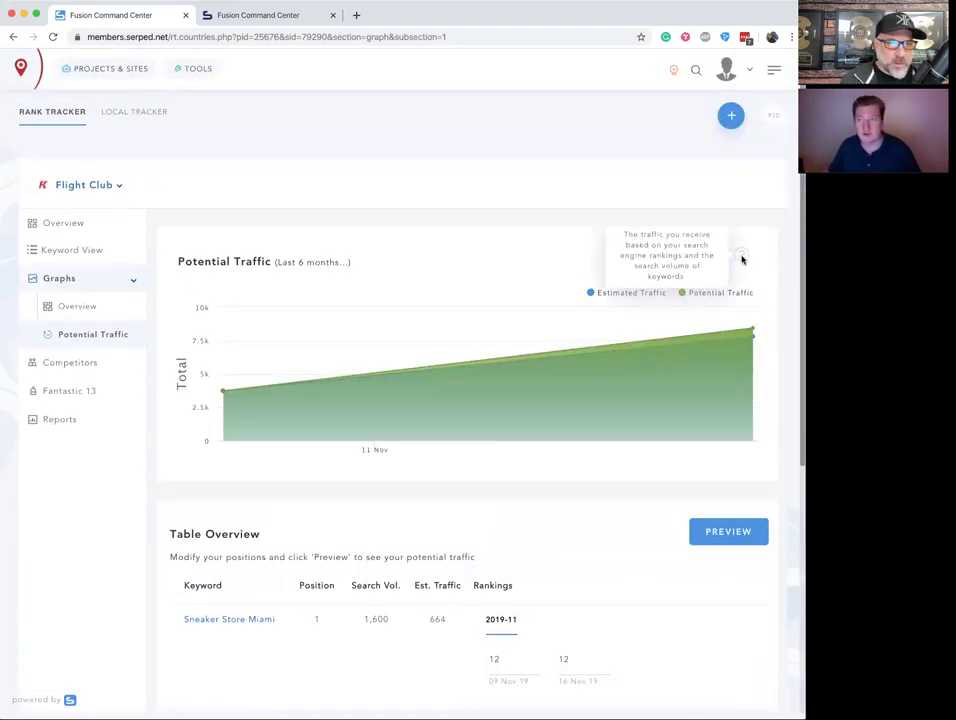
- Examine the estimated and potential traffic curves alongside the keyword figures in the Table Overview
{"action": "mouse_move", "coordinate": [689, 384]}
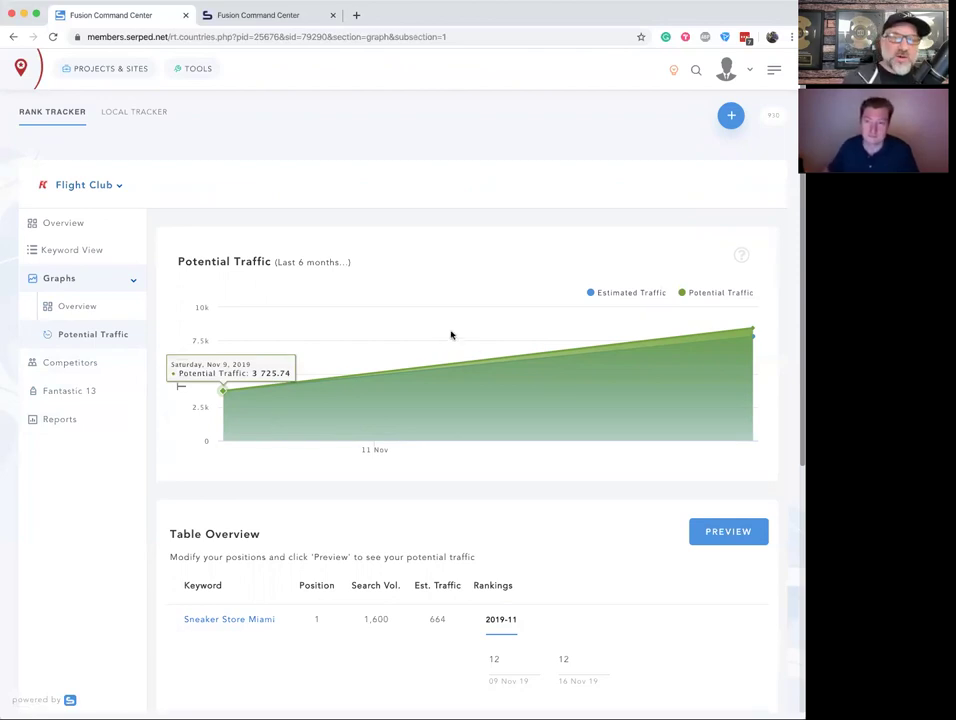
{"action": "scroll", "coordinate": [478, 400], "scroll_direction": "down", "scroll_amount": 1}
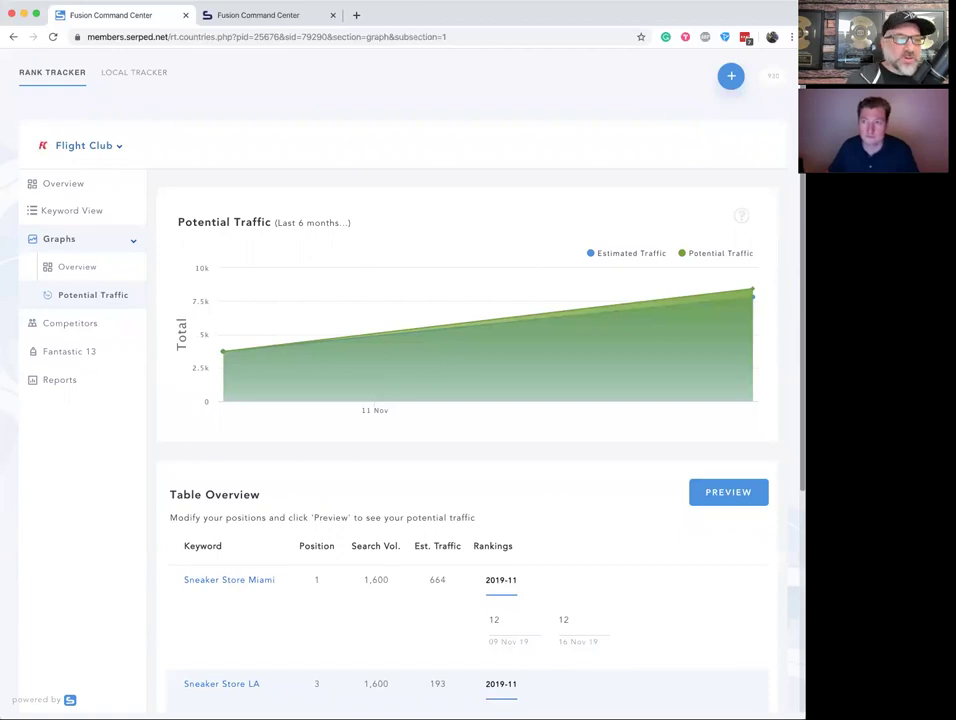
{"action": "scroll", "coordinate": [400, 400], "scroll_direction": "down", "scroll_amount": 1}
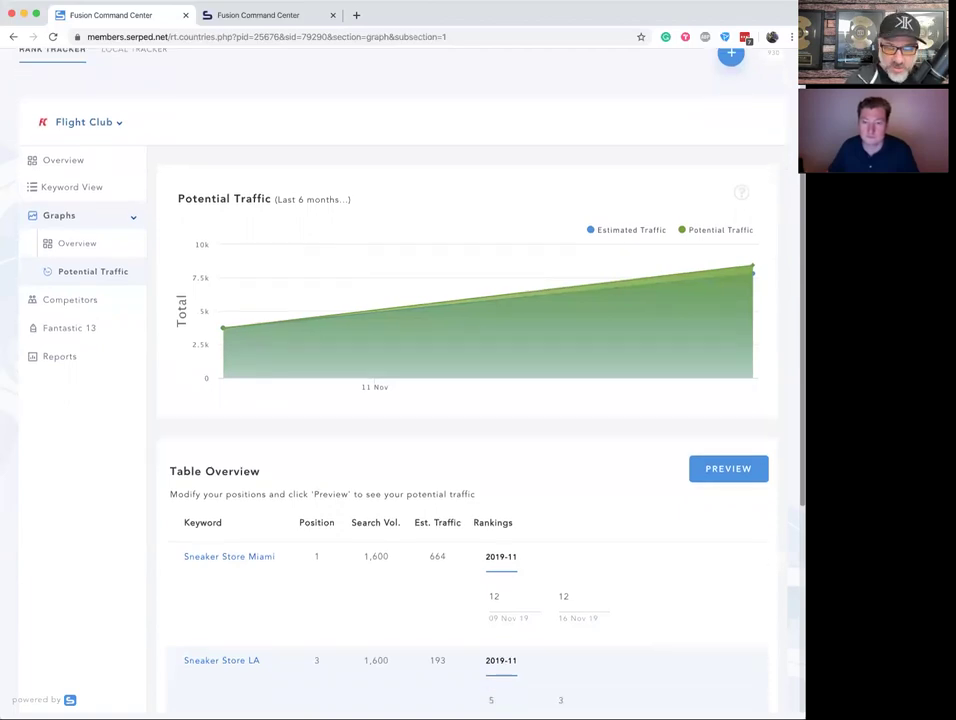
{"action": "scroll", "coordinate": [400, 400], "scroll_direction": "up", "scroll_amount": 2}
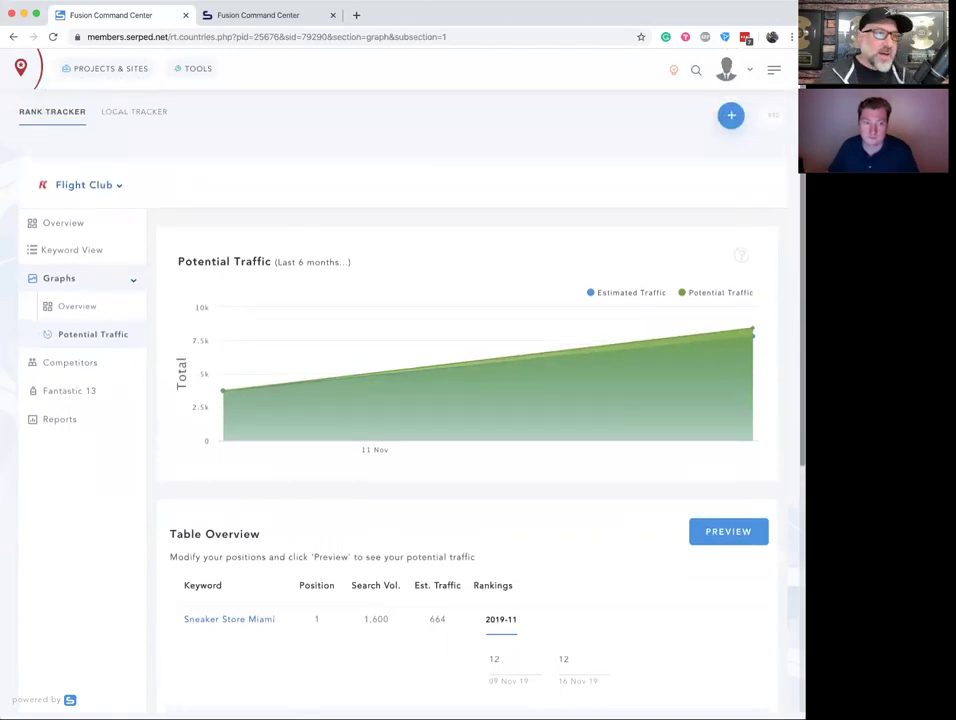
{"action": "scroll", "coordinate": [497, 559], "scroll_direction": "down", "scroll_amount": 5}
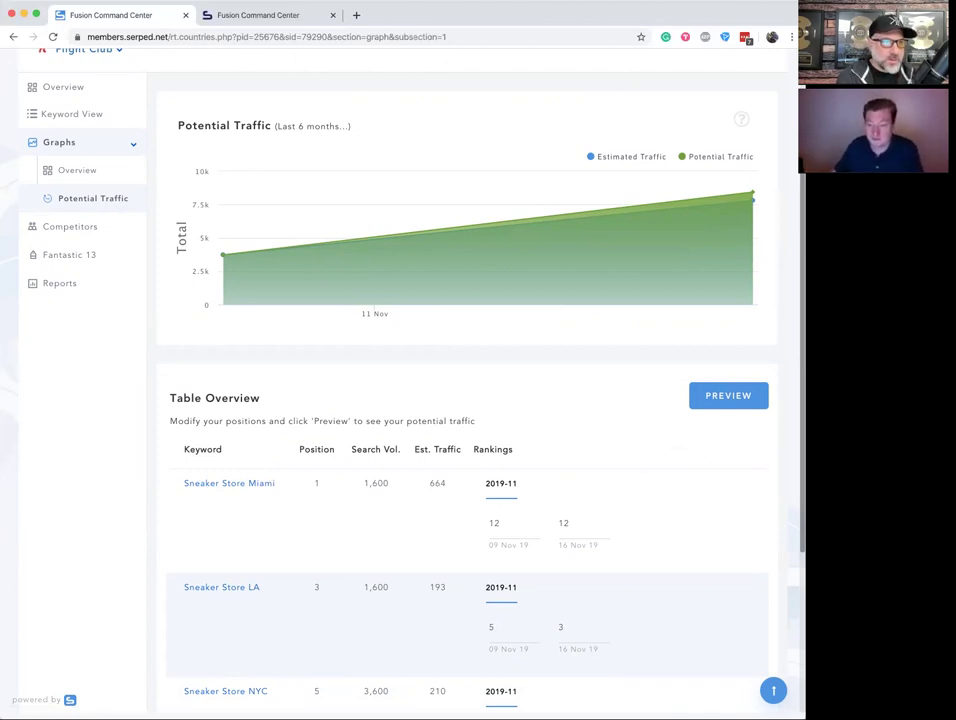
{"action": "scroll", "coordinate": [489, 363], "scroll_direction": "up", "scroll_amount": 3}
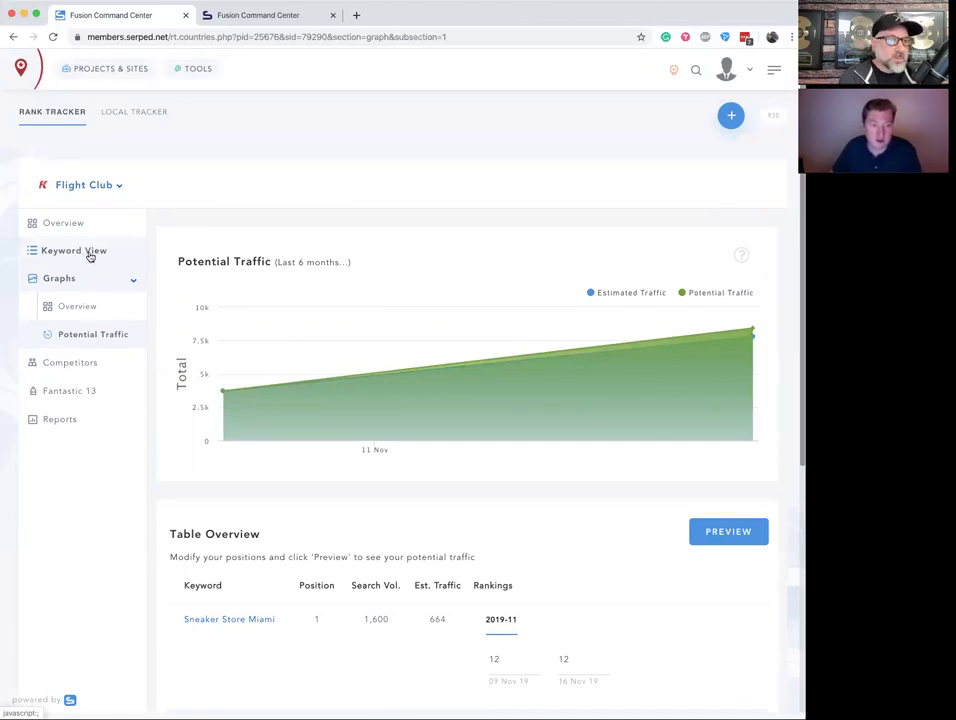
- View Flight Club's Fantastic 13 and Competitors pages in the Rank Tracker
{"action": "left_click", "coordinate": [70, 395]}
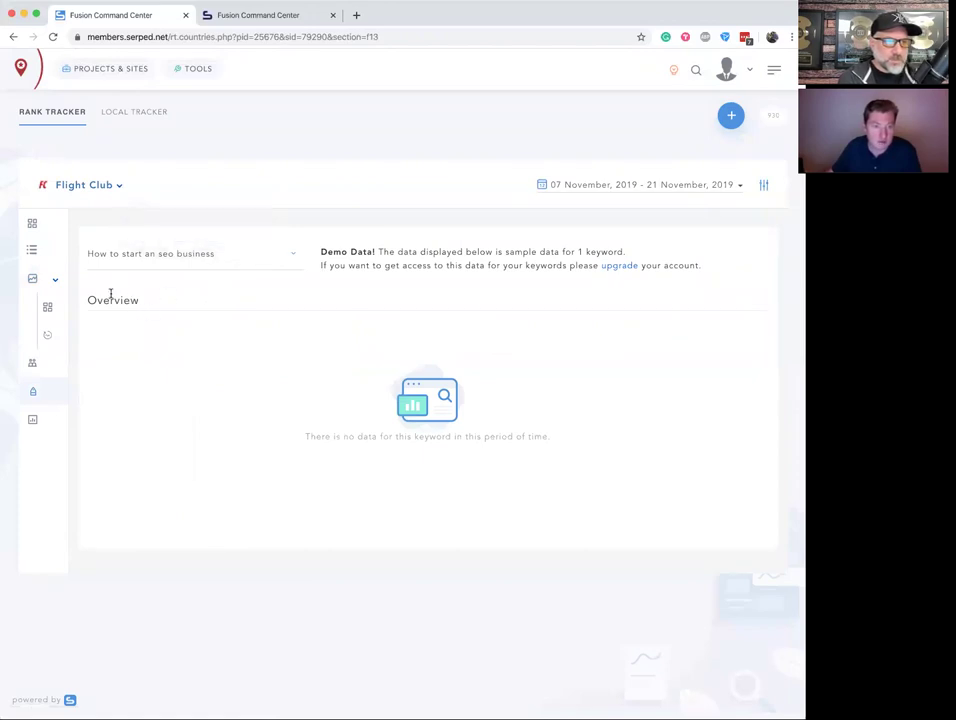
{"action": "left_click", "coordinate": [34, 367]}
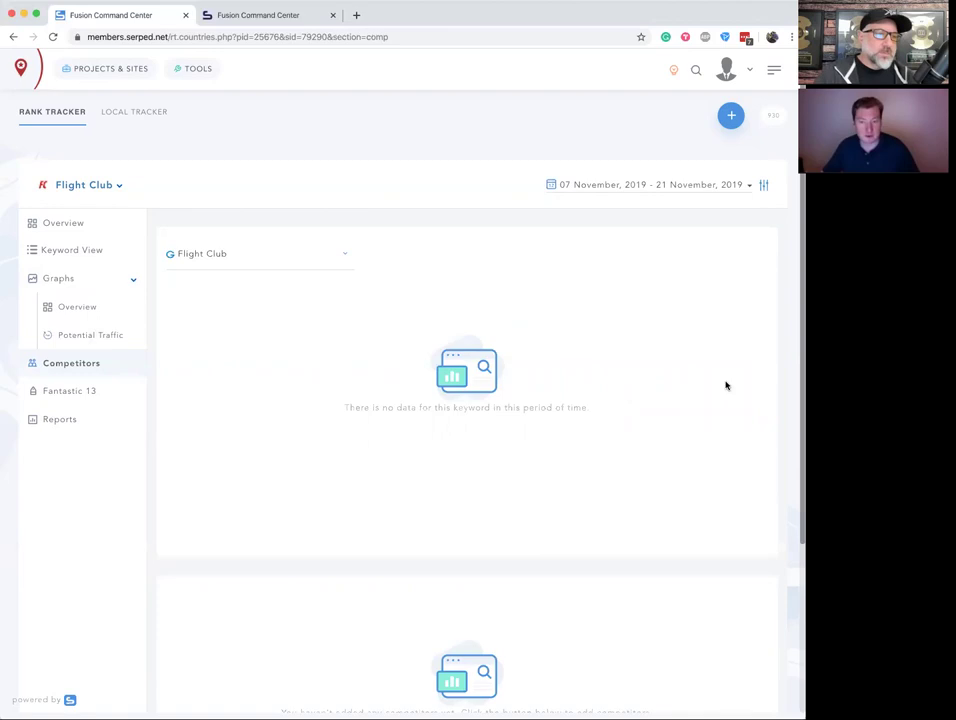
{"action": "scroll", "coordinate": [786, 308], "scroll_direction": "down", "scroll_amount": 5}
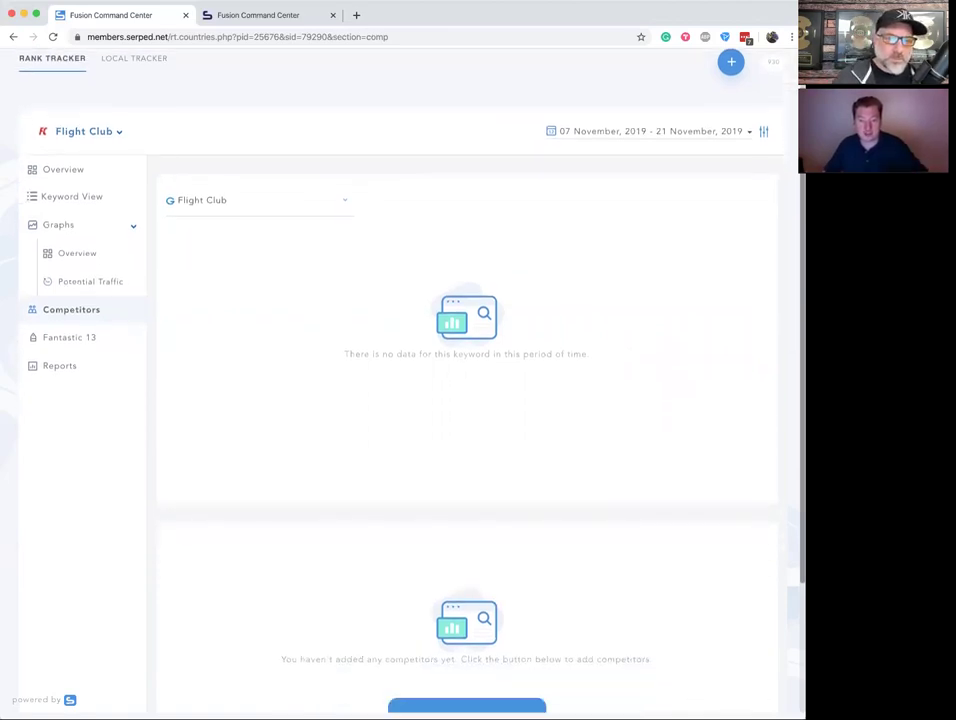
{"action": "scroll", "coordinate": [786, 308], "scroll_direction": "up", "scroll_amount": 5}
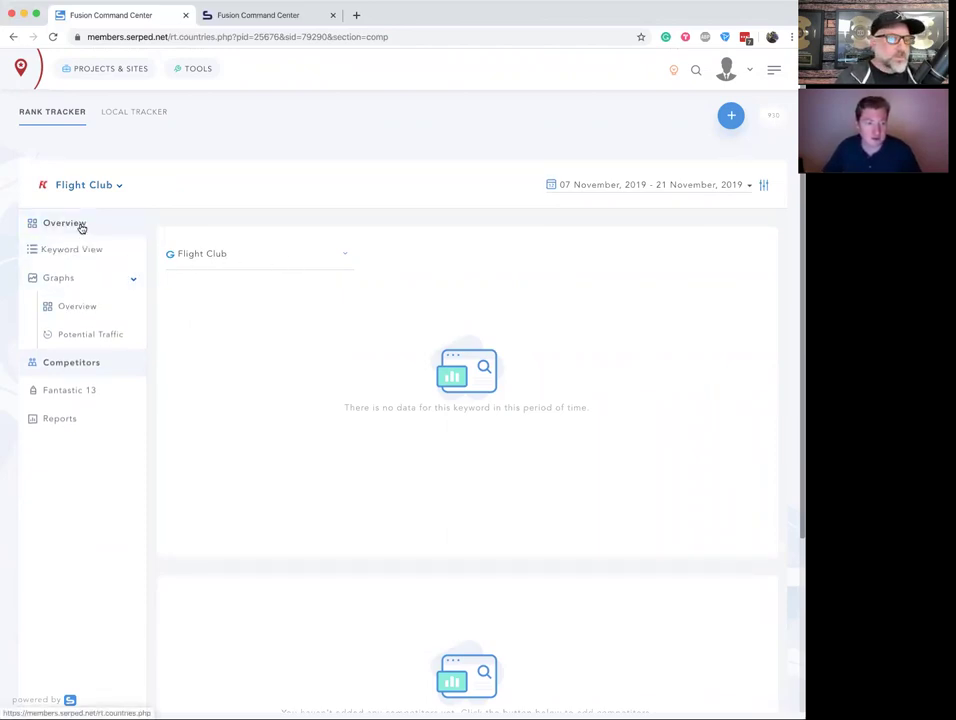
- Start a quick public report for Flight Club covering Sneaker Store, Sneaker Store LA, Sneaker Store Miami and Sneaker Store NYC
{"action": "left_click", "coordinate": [60, 424]}
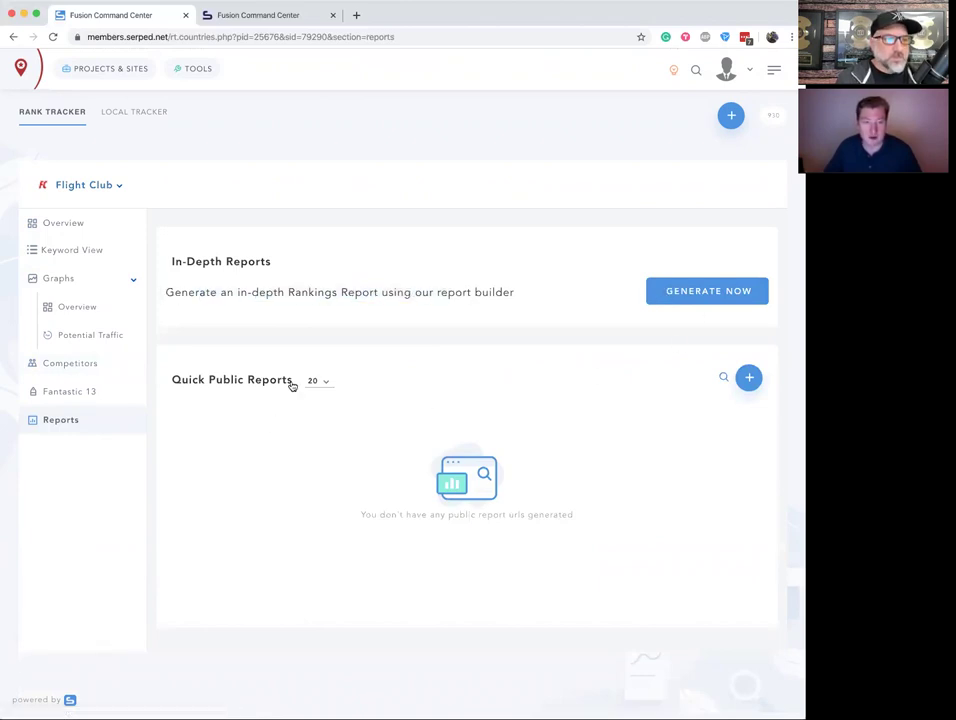
{"action": "left_click", "coordinate": [750, 381]}
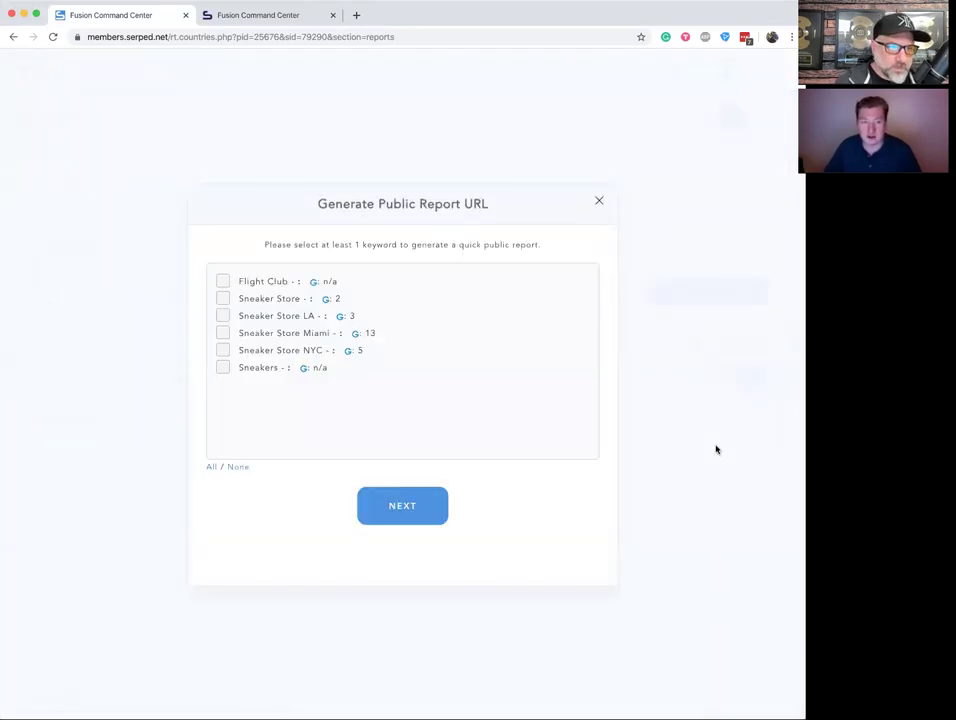
{"action": "left_click", "coordinate": [210, 467]}
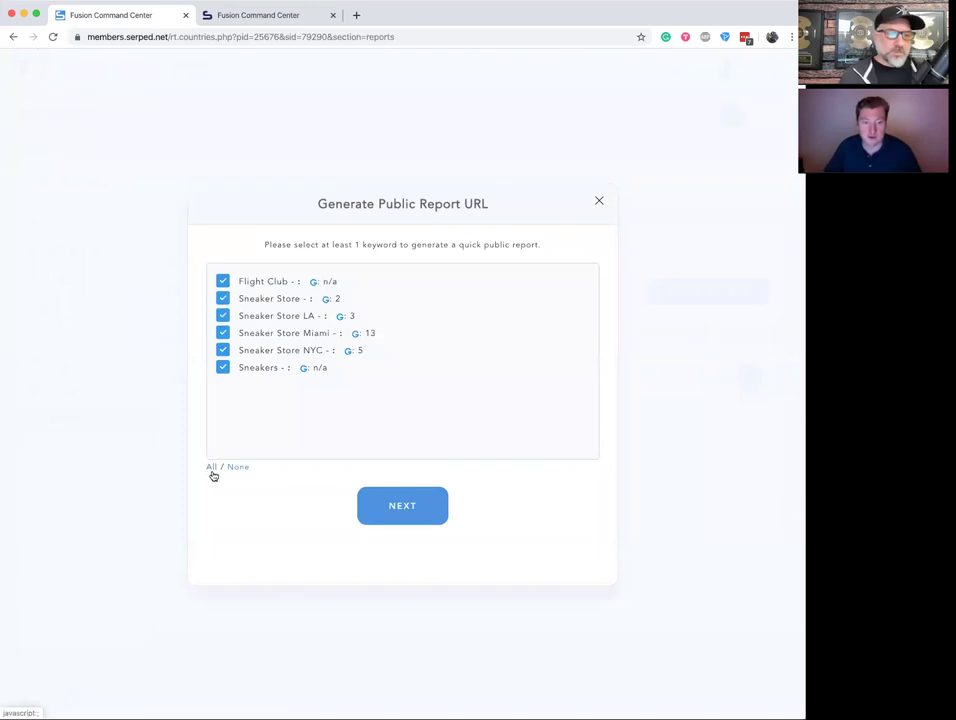
{"action": "left_click", "coordinate": [222, 281]}
{"action": "left_click", "coordinate": [222, 368]}
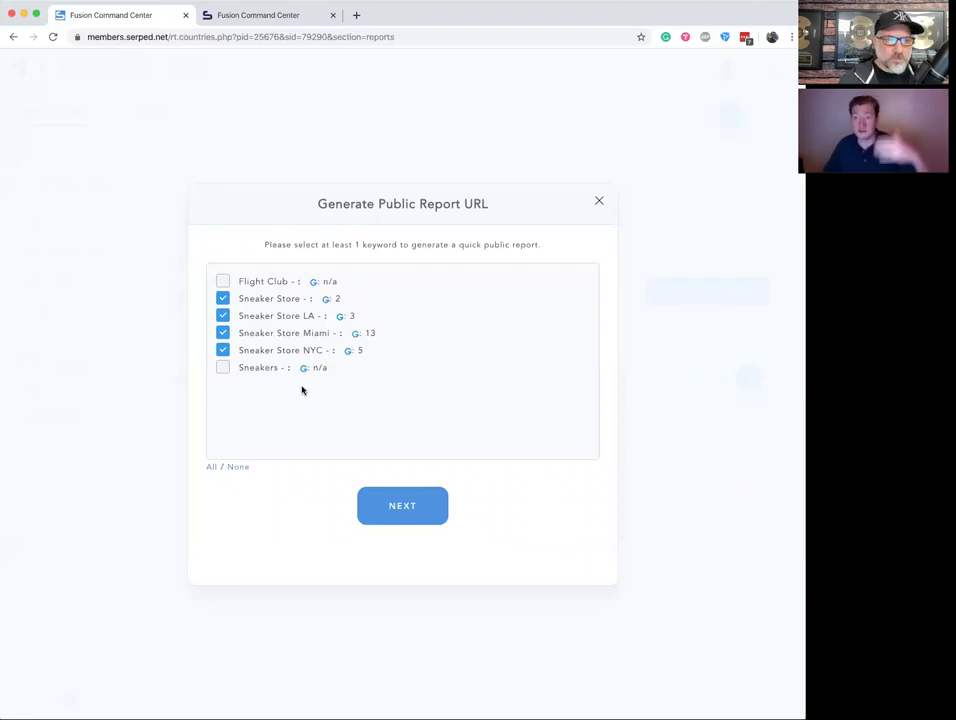
{"action": "left_click", "coordinate": [403, 510]}
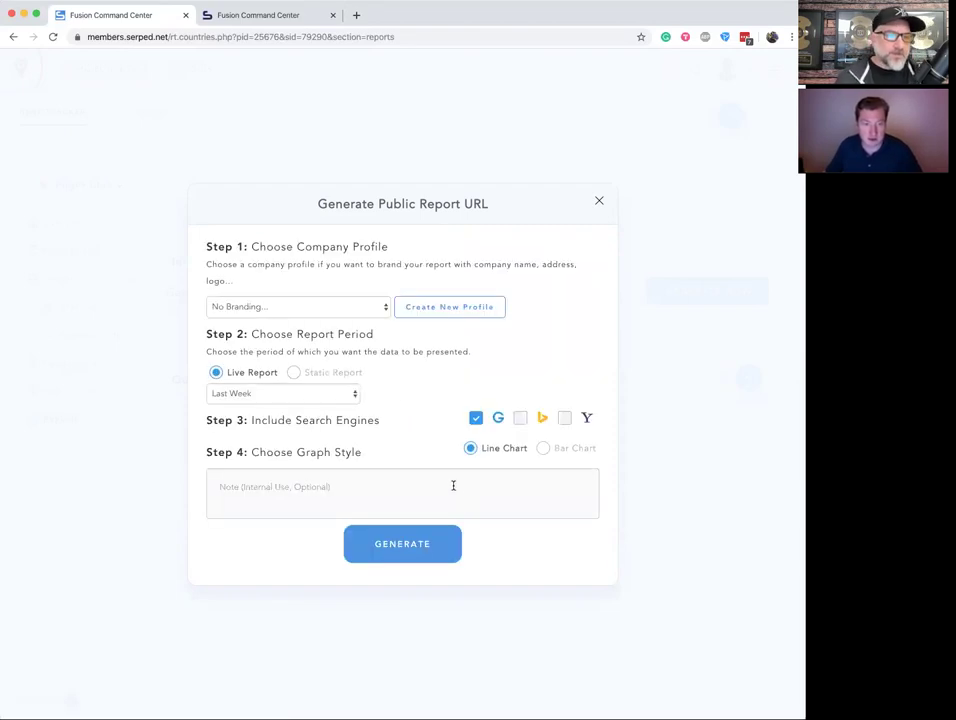
- Check the company profile choices for branding the public report, keeping No Branding
{"action": "left_click", "coordinate": [333, 309]}
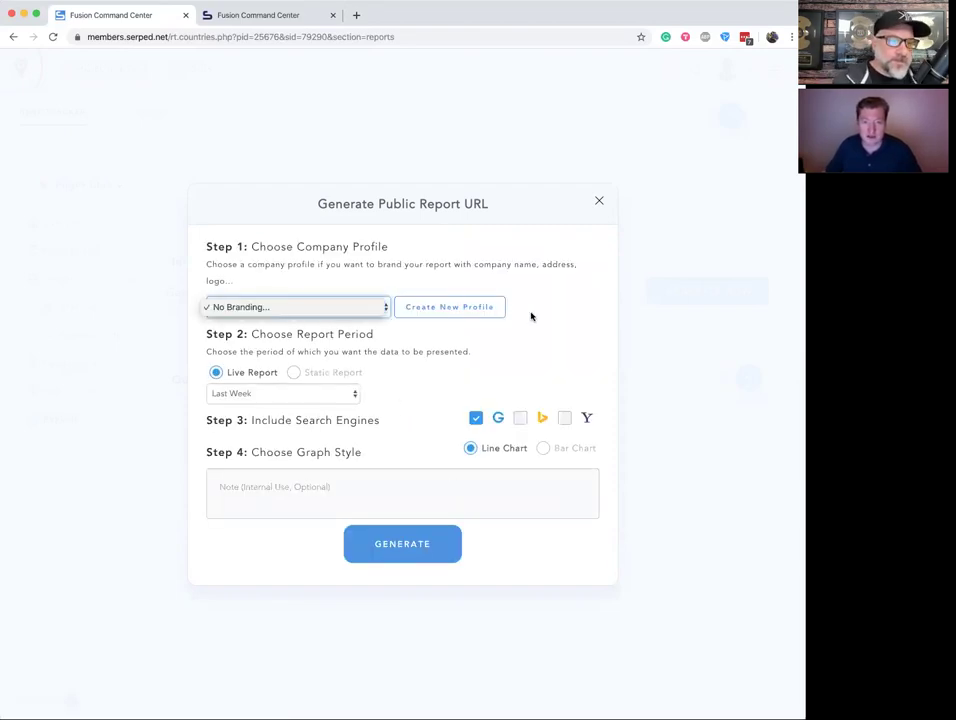
{"action": "left_click", "coordinate": [474, 306]}
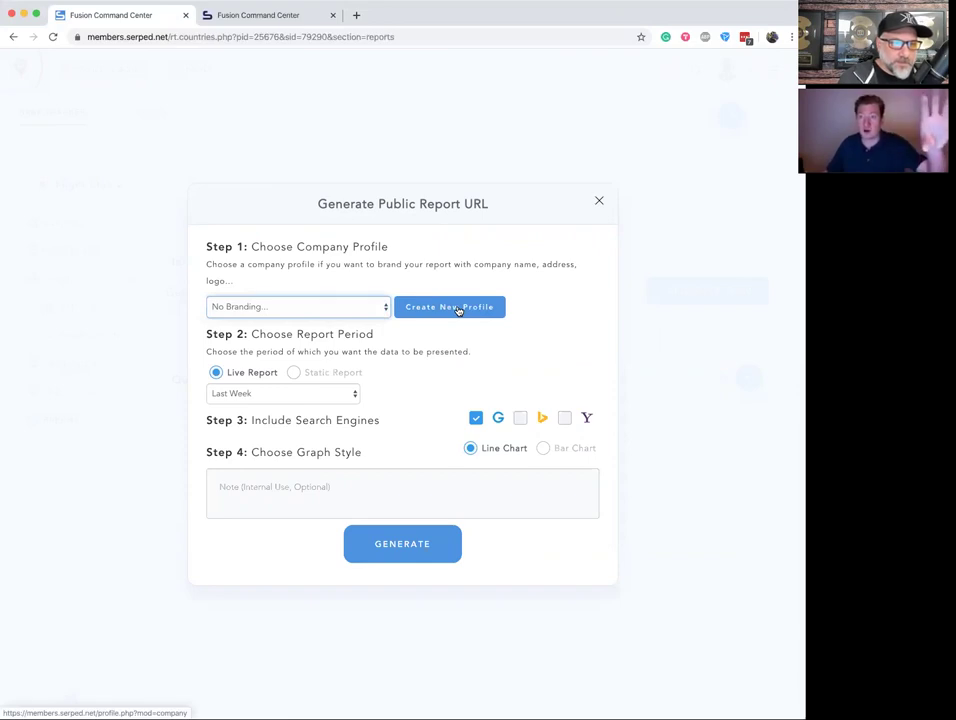
{"action": "left_click", "coordinate": [254, 309]}
{"action": "left_click", "coordinate": [465, 310]}
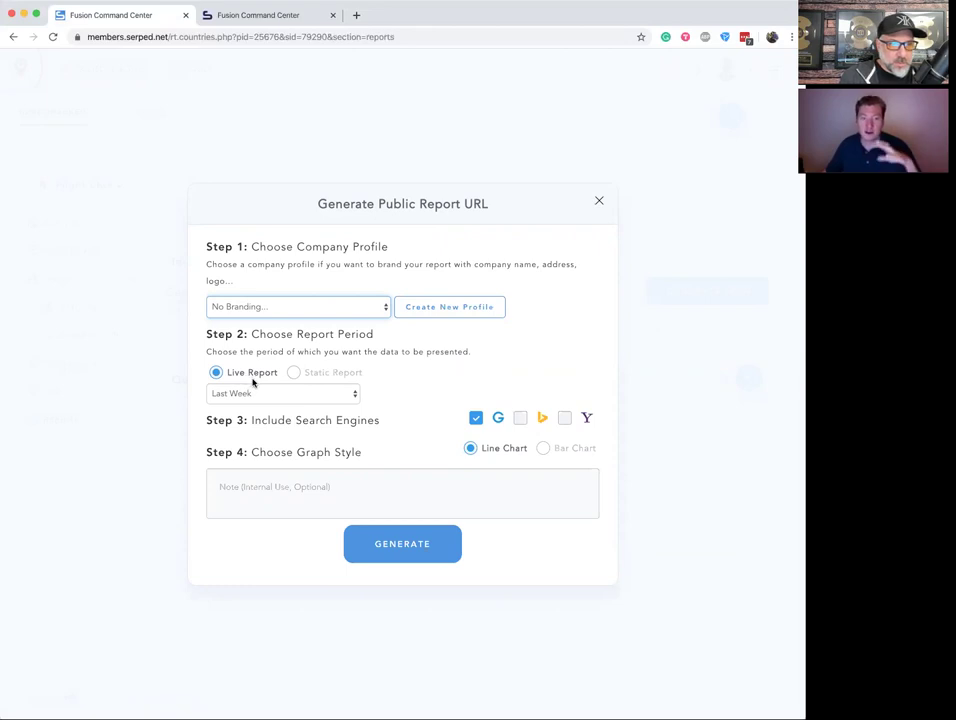
- Generate the public report as a Live Report for the Last 30 Days after viewing the Static Report option
{"action": "left_click", "coordinate": [329, 373]}
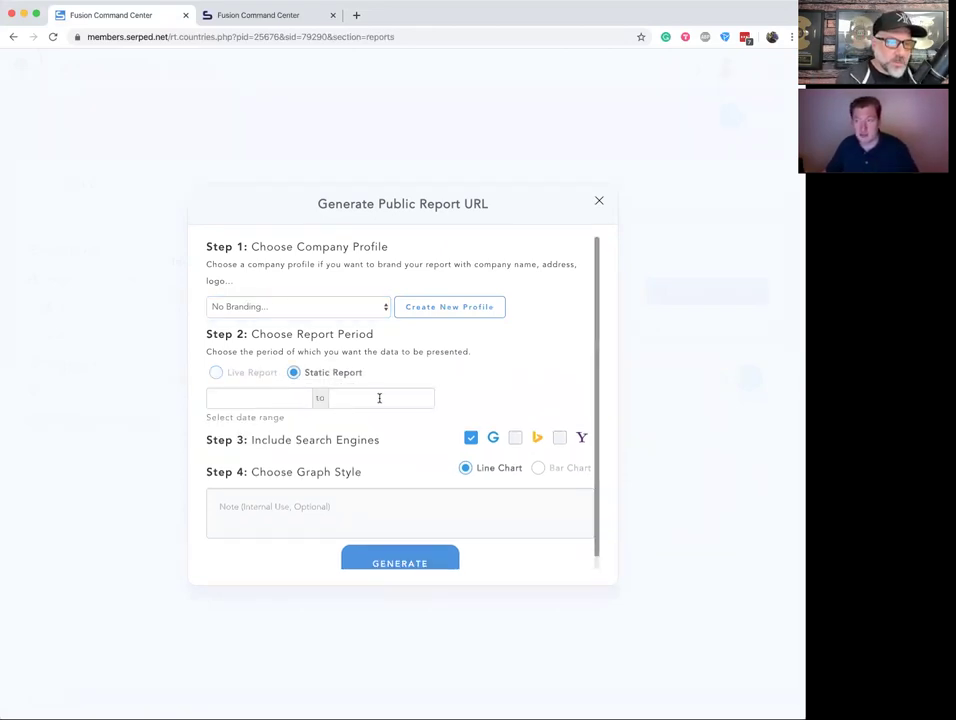
{"action": "left_click", "coordinate": [220, 373]}
{"action": "left_click", "coordinate": [283, 396]}
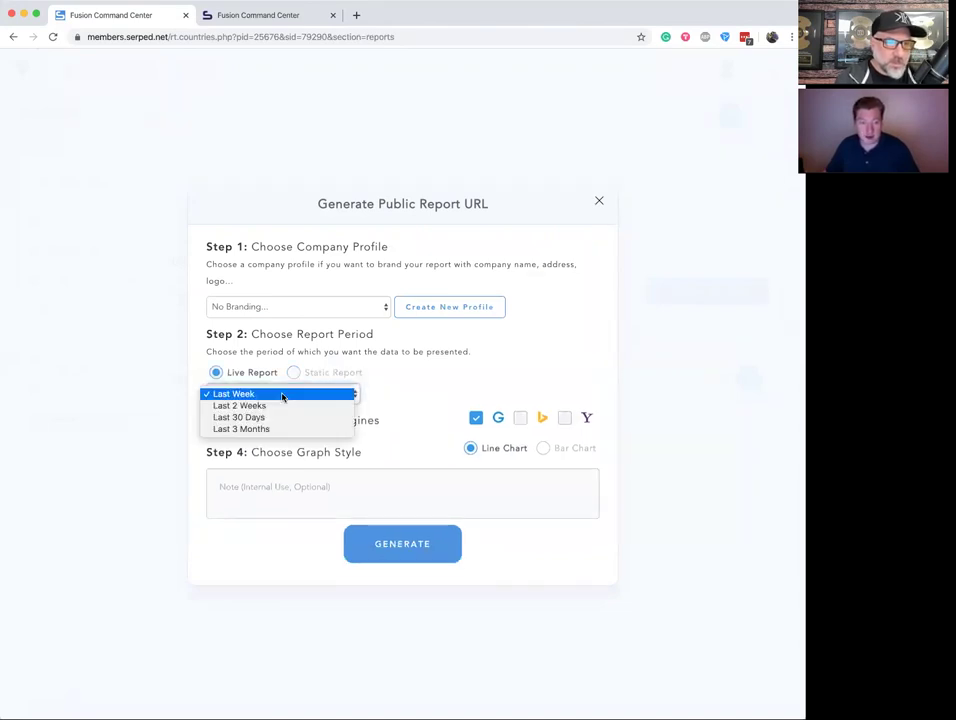
{"action": "left_click", "coordinate": [238, 417]}
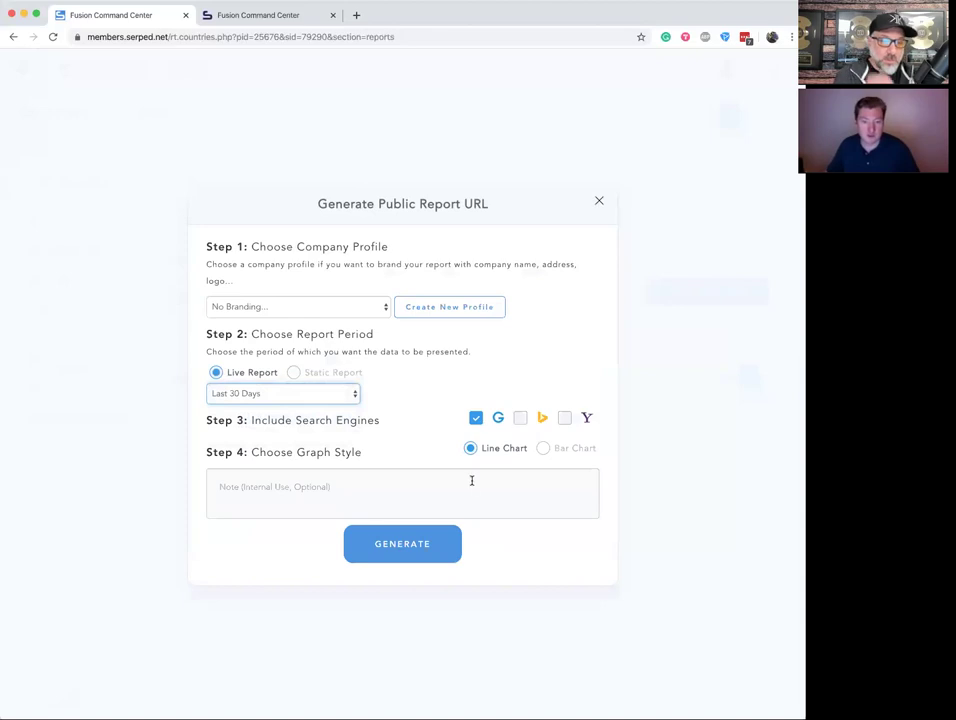
{"action": "left_click", "coordinate": [405, 546]}
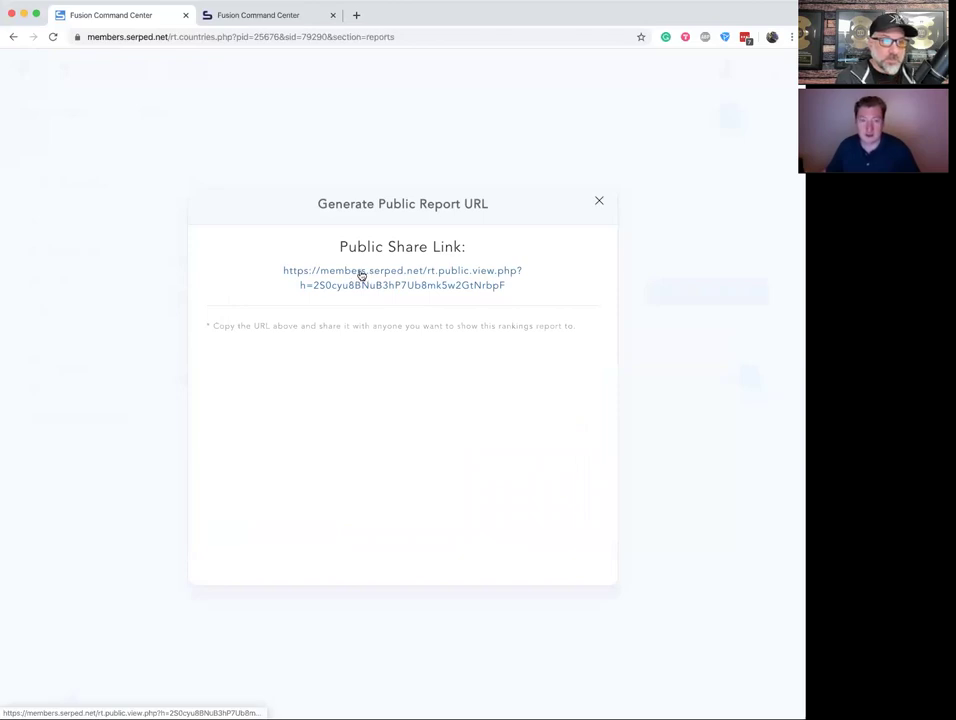
- Open the public share link in a new tab and review the keywords overview and Sneaker Store ranking history
{"action": "left_click", "coordinate": [361, 274], "text": "super"}
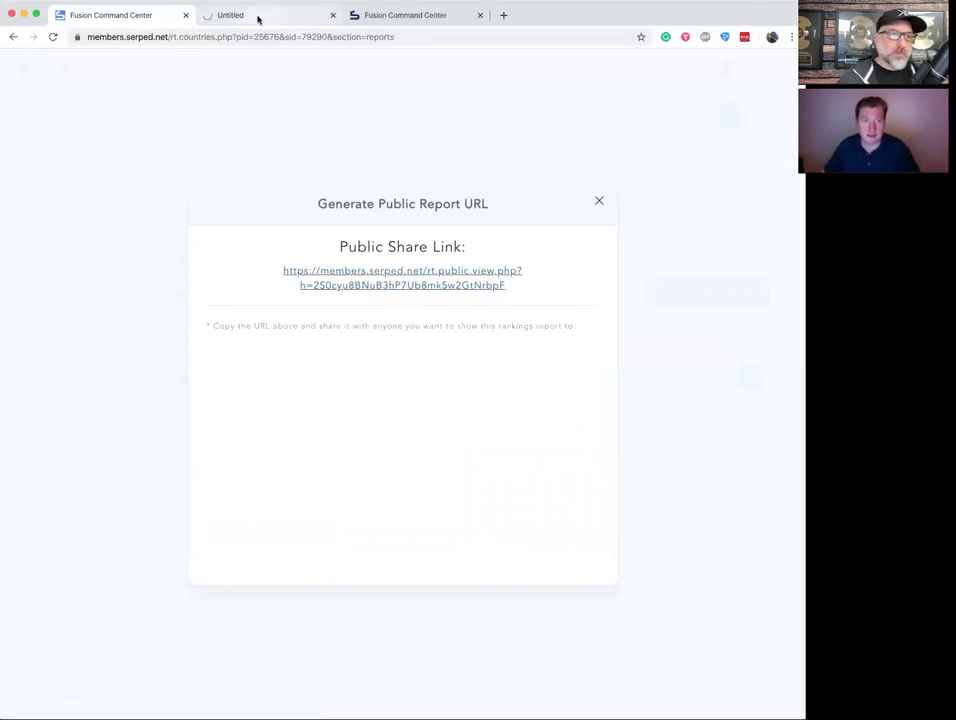
{"action": "left_click", "coordinate": [259, 17]}
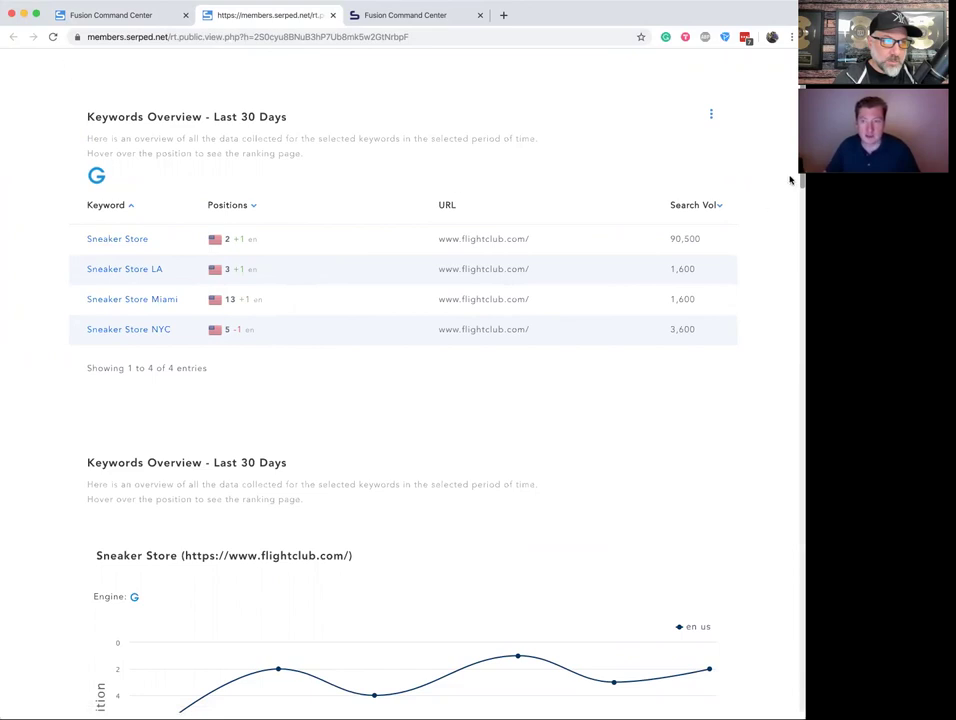
{"action": "scroll", "coordinate": [400, 400], "scroll_direction": "down", "scroll_amount": 5}
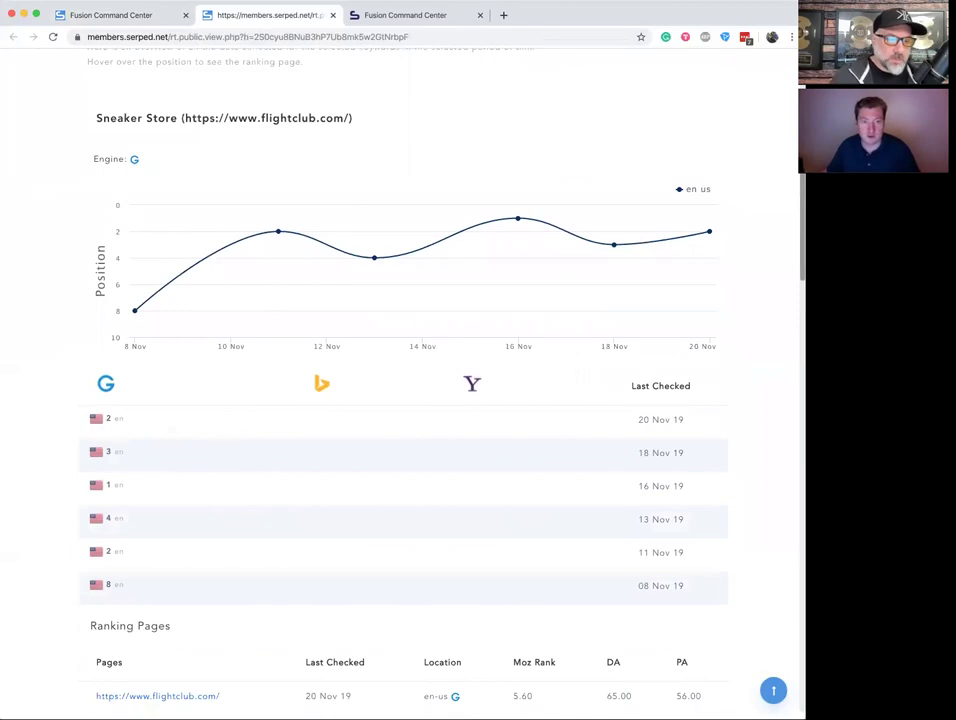
{"action": "scroll", "coordinate": [400, 400], "scroll_direction": "down", "scroll_amount": 4}
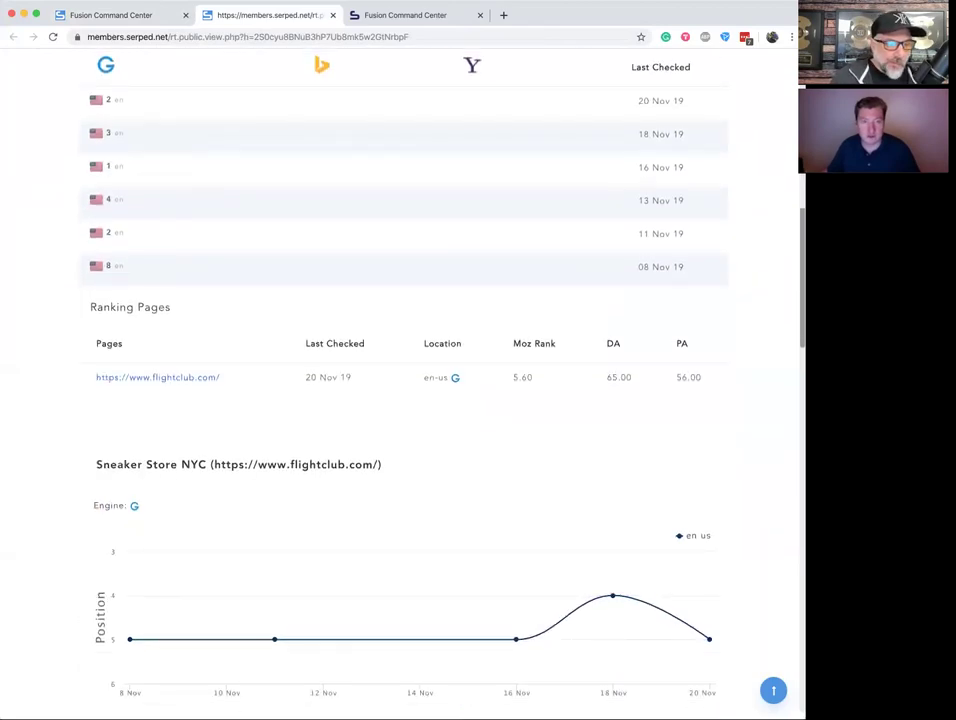
- Examine the check dates and remaining keyword charts in the public report, and close it to return to the Reports page
{"action": "scroll", "coordinate": [678, 393], "scroll_direction": "up", "scroll_amount": 2}
{"action": "triple_click", "coordinate": [688, 406]}
{"action": "triple_click", "coordinate": [684, 373]}
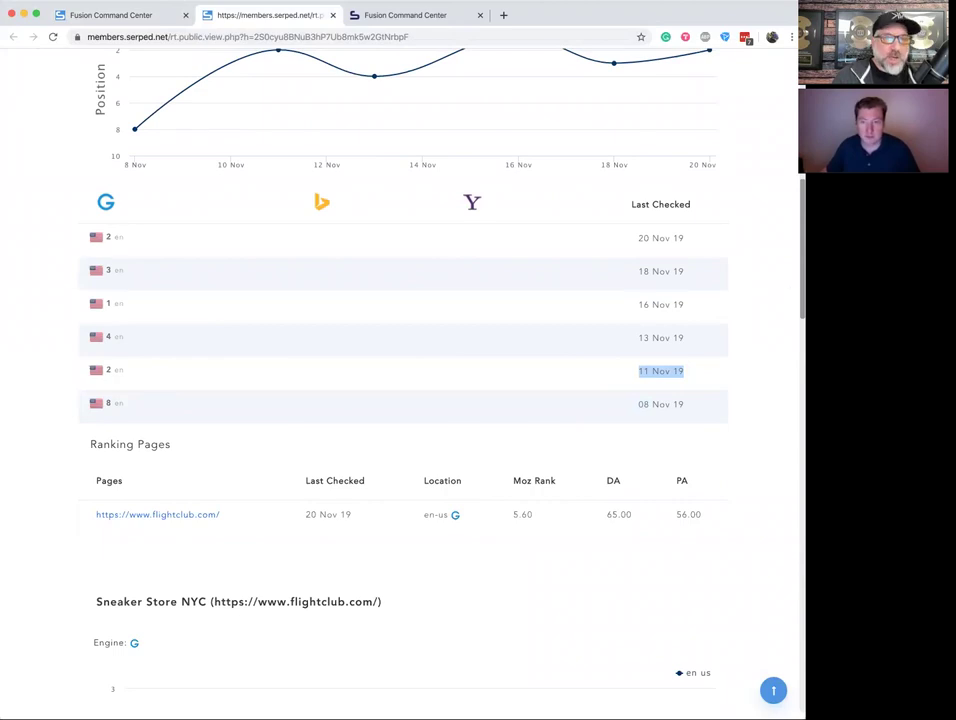
{"action": "scroll", "coordinate": [782, 560], "scroll_direction": "down", "scroll_amount": 15}
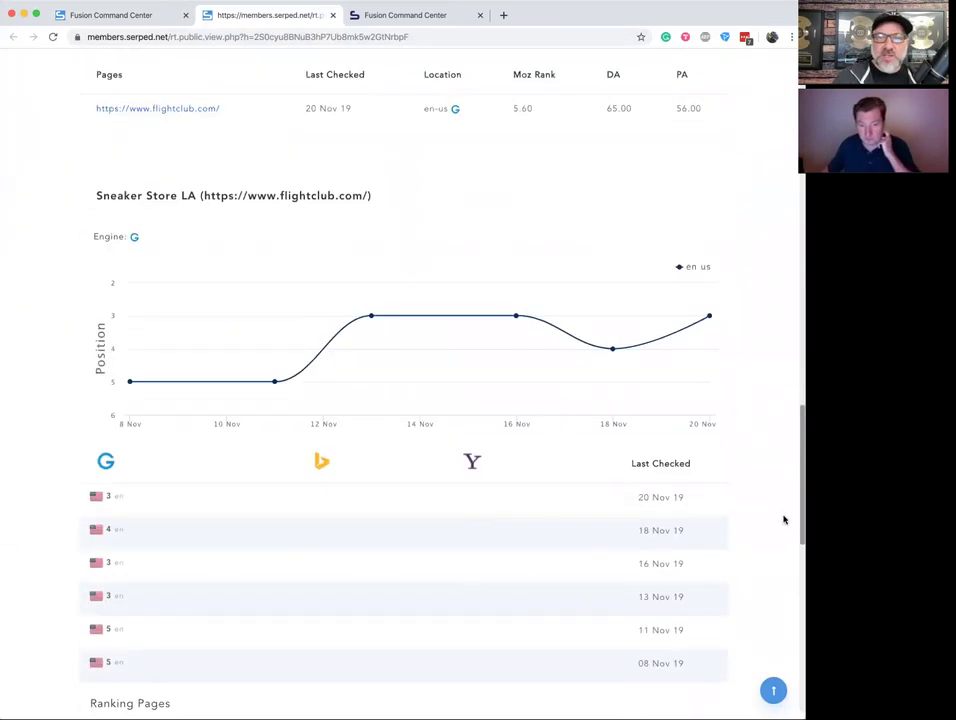
{"action": "scroll", "coordinate": [782, 624], "scroll_direction": "up", "scroll_amount": 20}
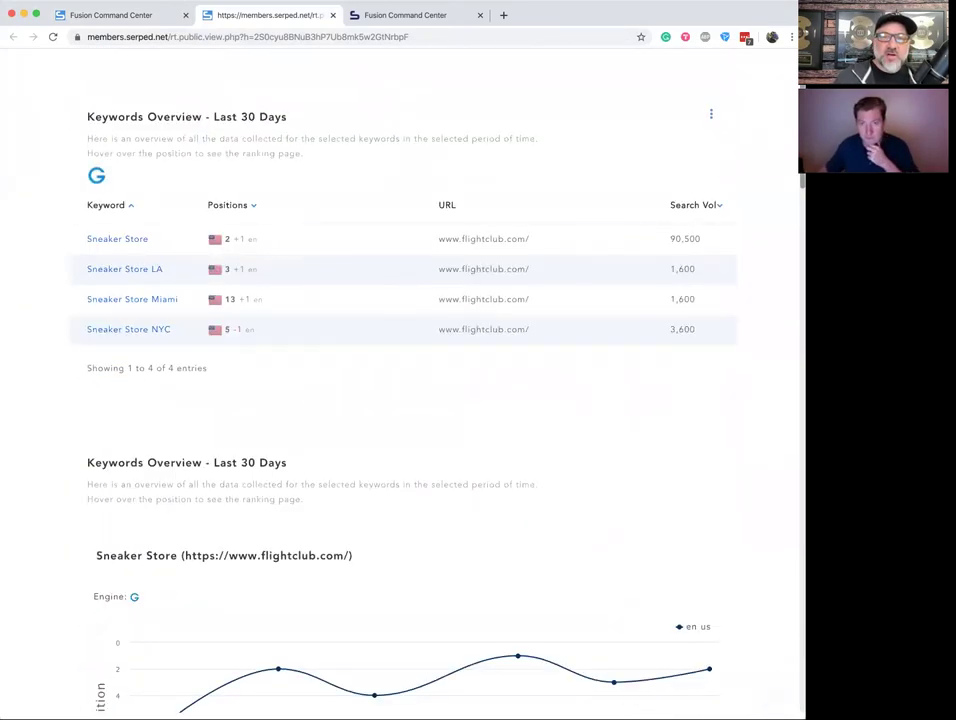
{"action": "left_click", "coordinate": [334, 16]}
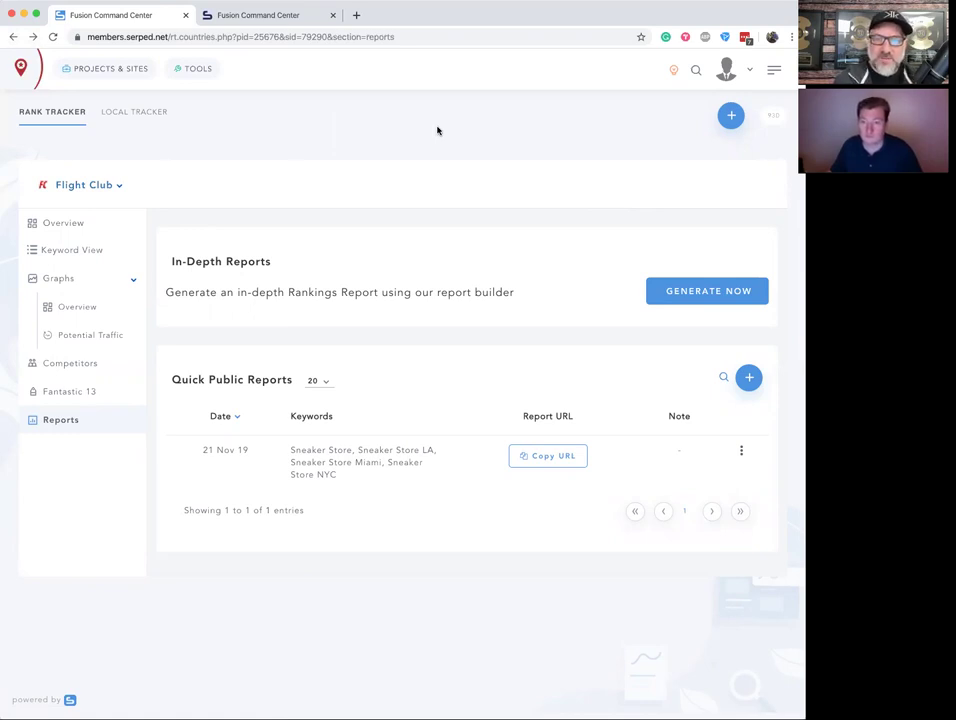
{"action": "left_click", "coordinate": [193, 70]}
{"action": "left_click", "coordinate": [195, 72]}
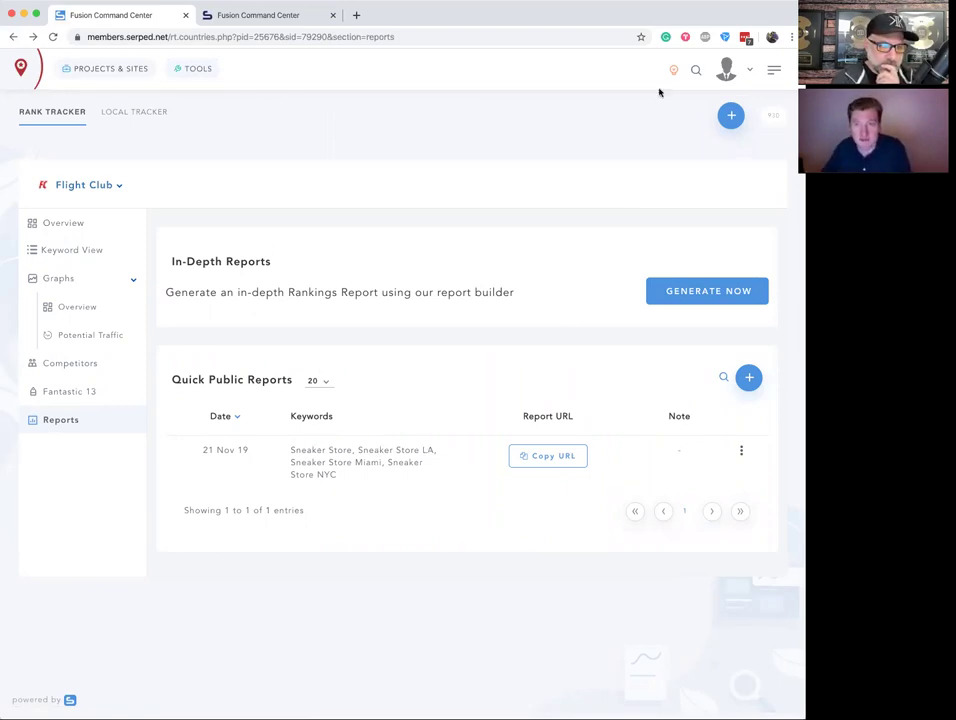
{"action": "mouse_move", "coordinate": [673, 70]}
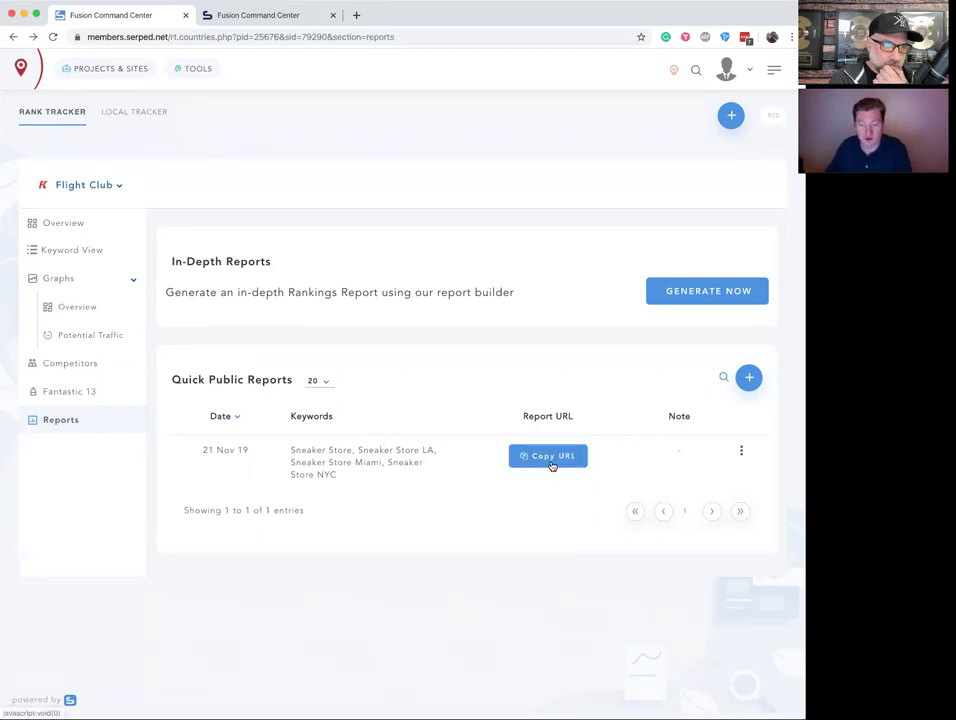
- Start an in-depth rankings report for flightclub.com and check the company profile choices without selecting one
{"action": "left_click", "coordinate": [700, 294]}
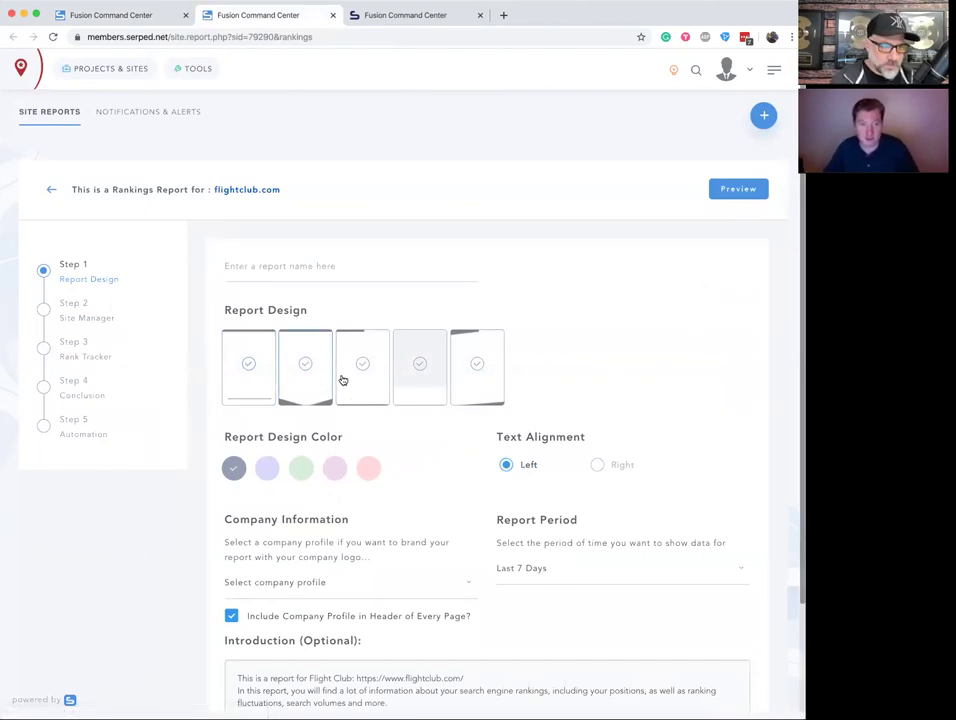
{"action": "left_click", "coordinate": [354, 585]}
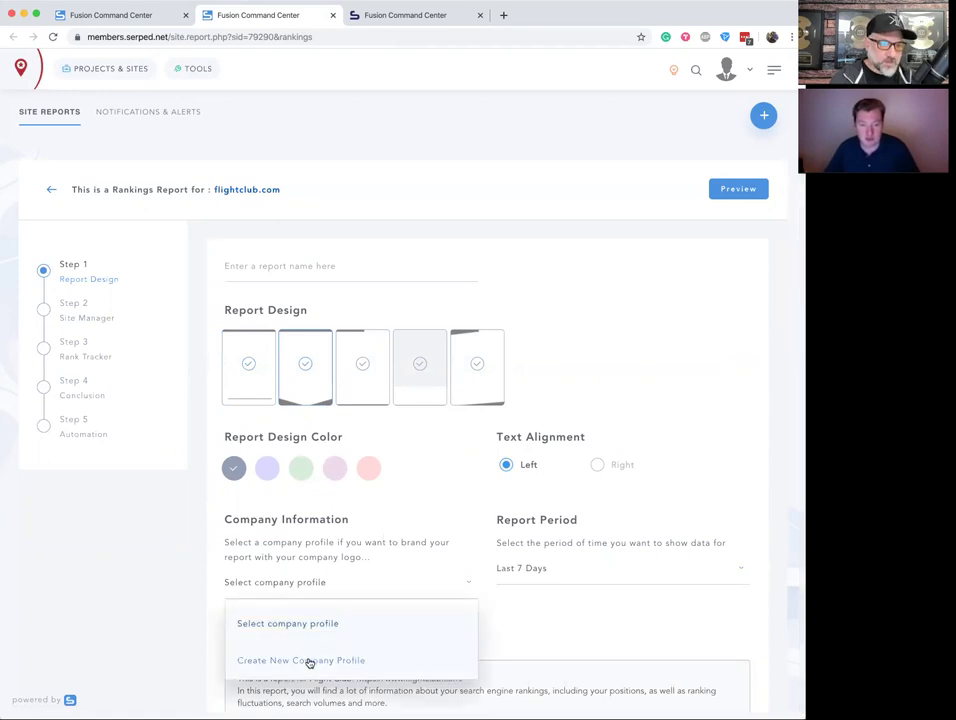
{"action": "left_click", "coordinate": [385, 607]}
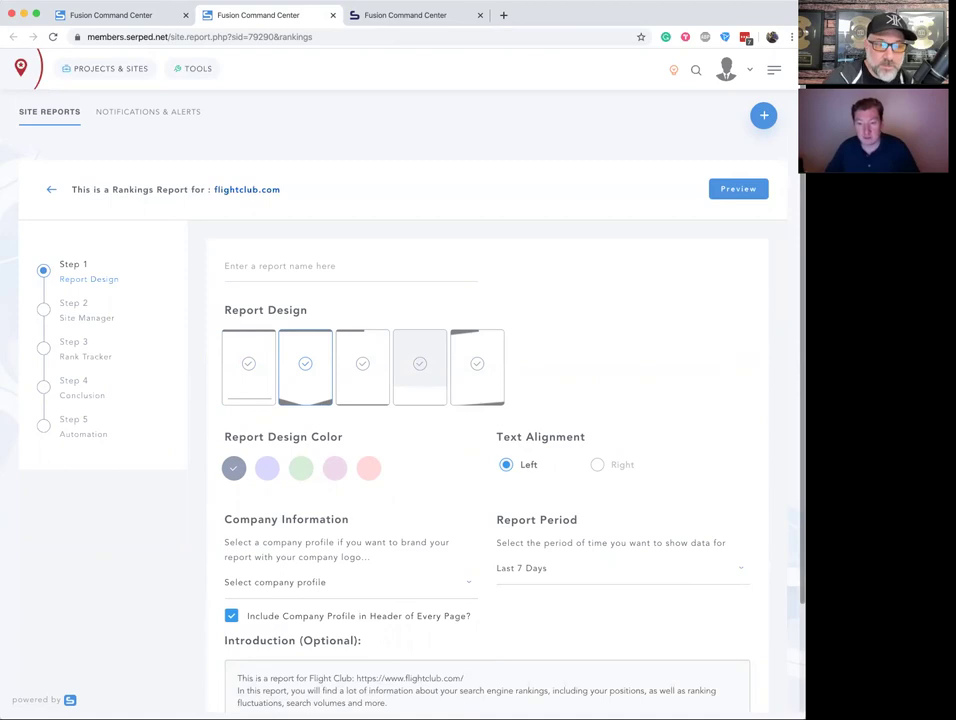
- Set the rankings report's period to Last 30 Days
{"action": "scroll", "coordinate": [617, 497], "scroll_direction": "down", "scroll_amount": 3}
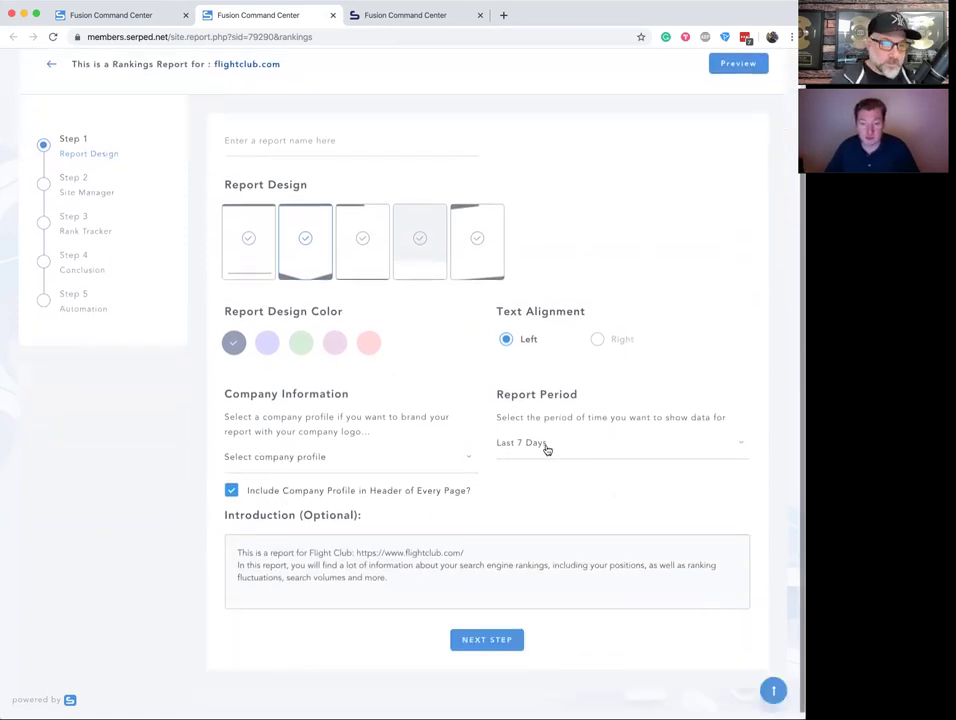
{"action": "left_click", "coordinate": [547, 448]}
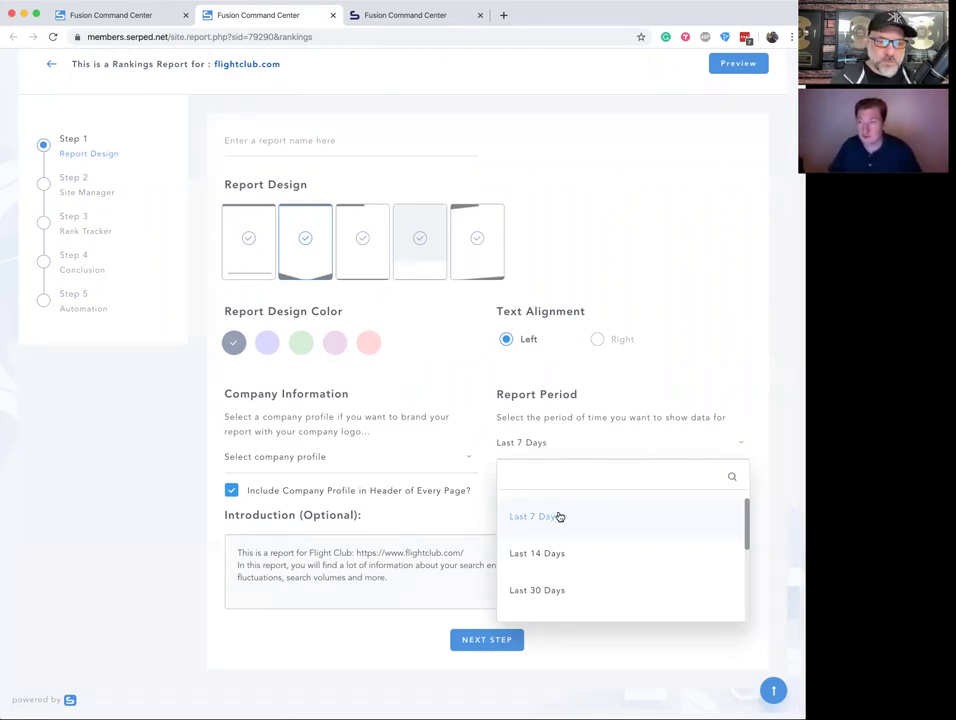
{"action": "left_click_drag", "start_coordinate": [743, 541], "coordinate": [745, 544]}
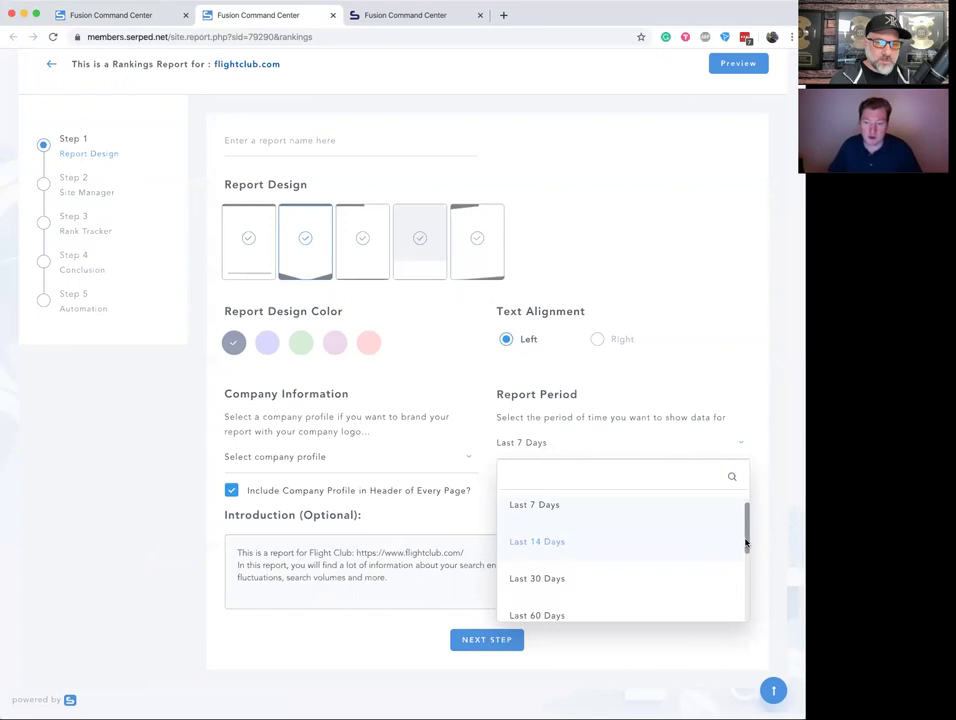
{"action": "left_click", "coordinate": [548, 574]}
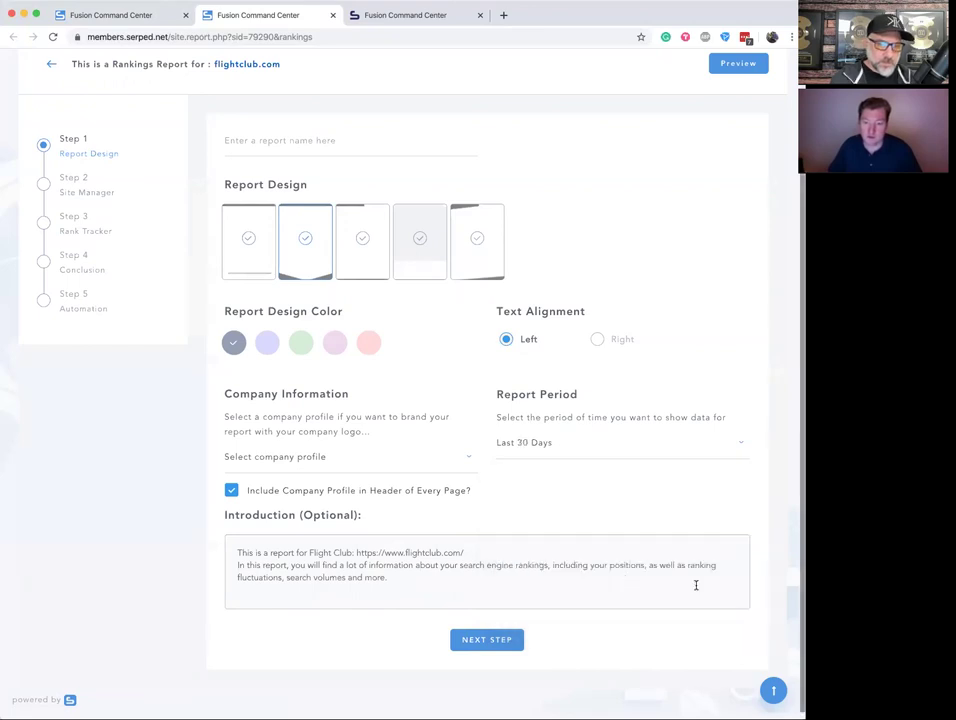
- Go to the Site Manager stage of the report, exclude that optional section, and continue to Rank Tracker
{"action": "left_click", "coordinate": [491, 641]}
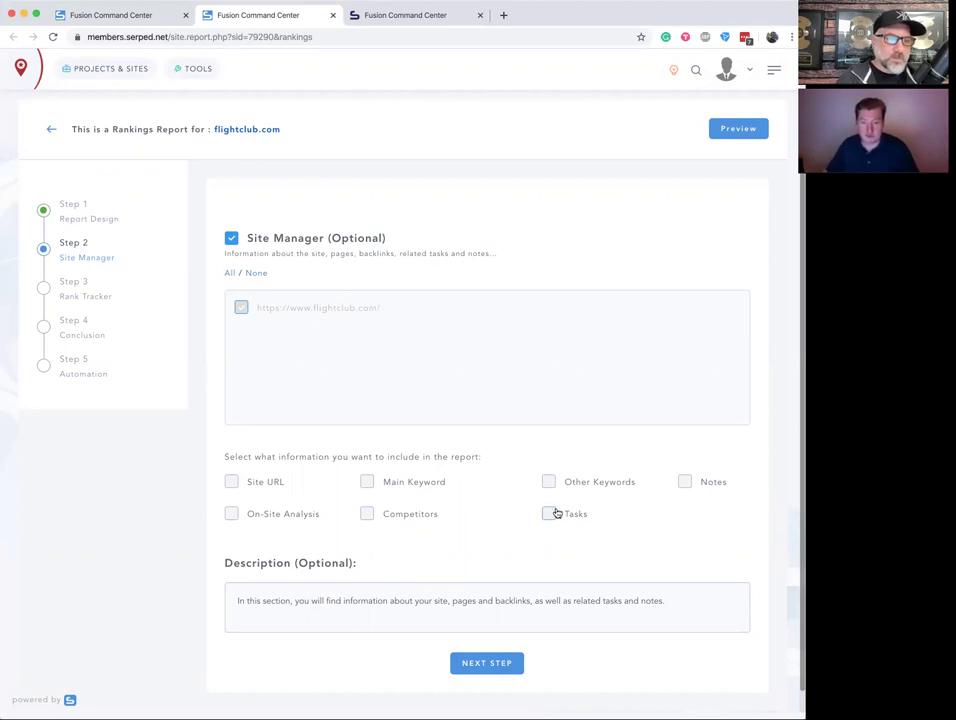
{"action": "left_click", "coordinate": [231, 238]}
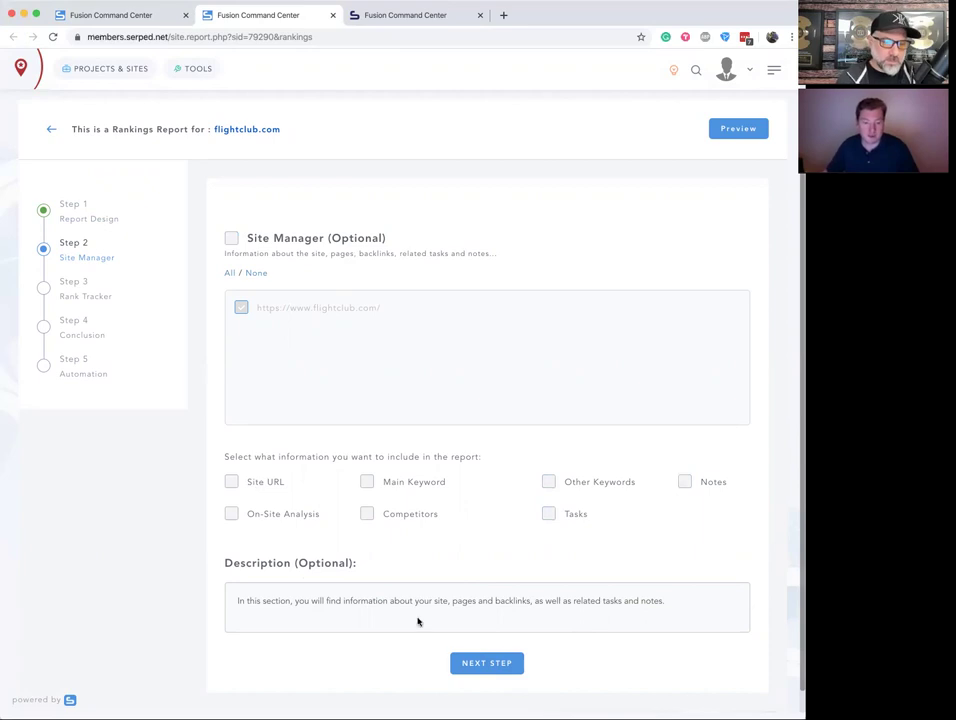
{"action": "left_click", "coordinate": [488, 664]}
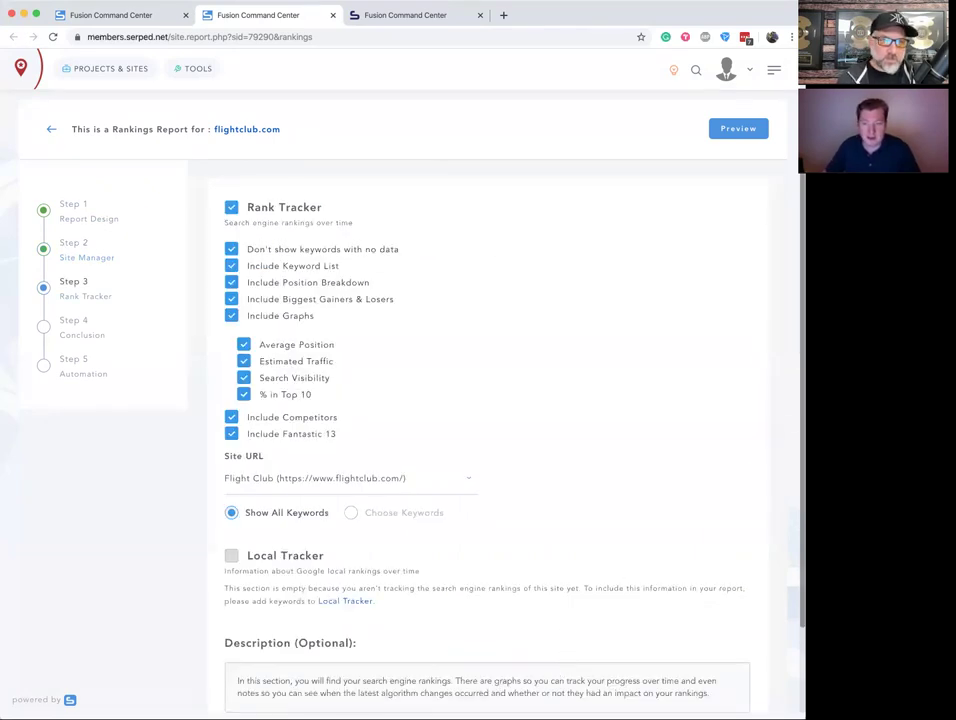
- Review the Rank Tracker report options, try to include the Local Tracker section, and continue
{"action": "scroll", "coordinate": [546, 404], "scroll_direction": "down", "scroll_amount": 3}
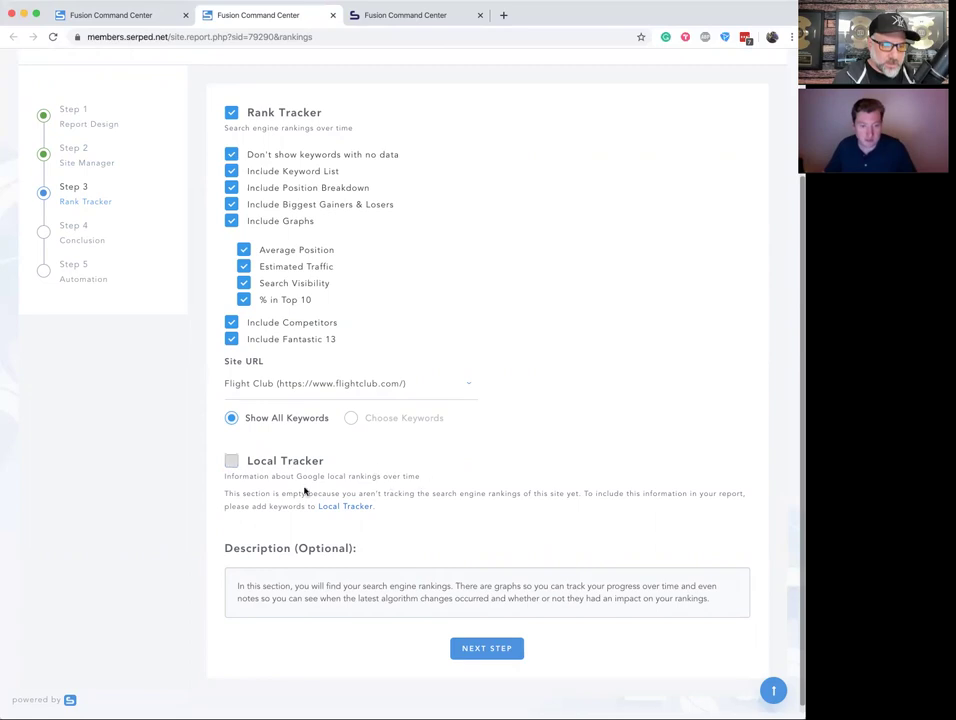
{"action": "double_click", "coordinate": [233, 463]}
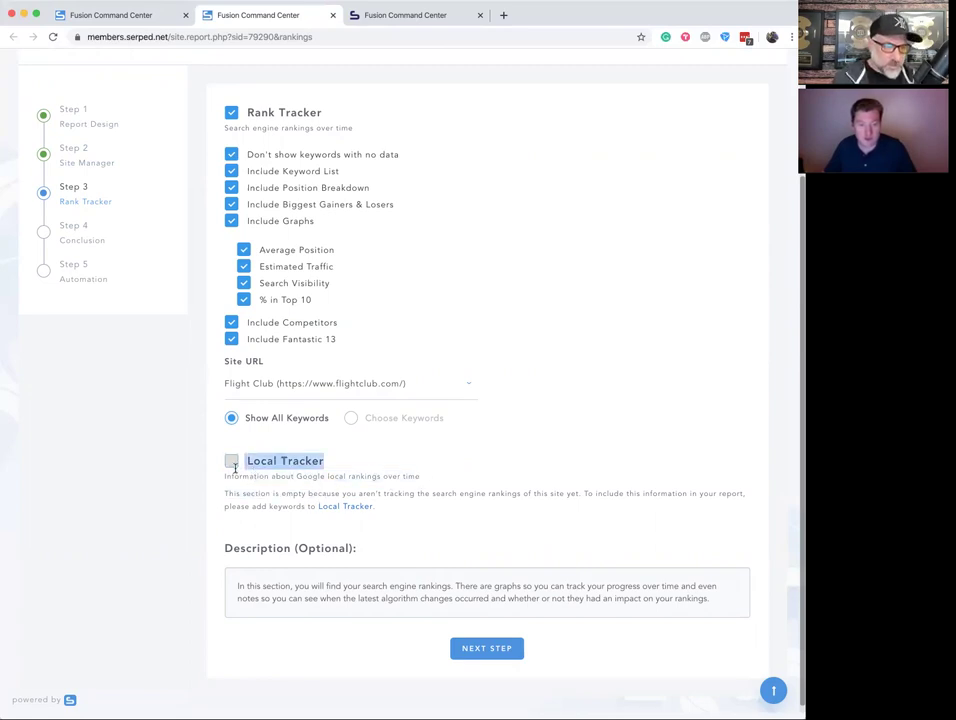
{"action": "left_click", "coordinate": [234, 464]}
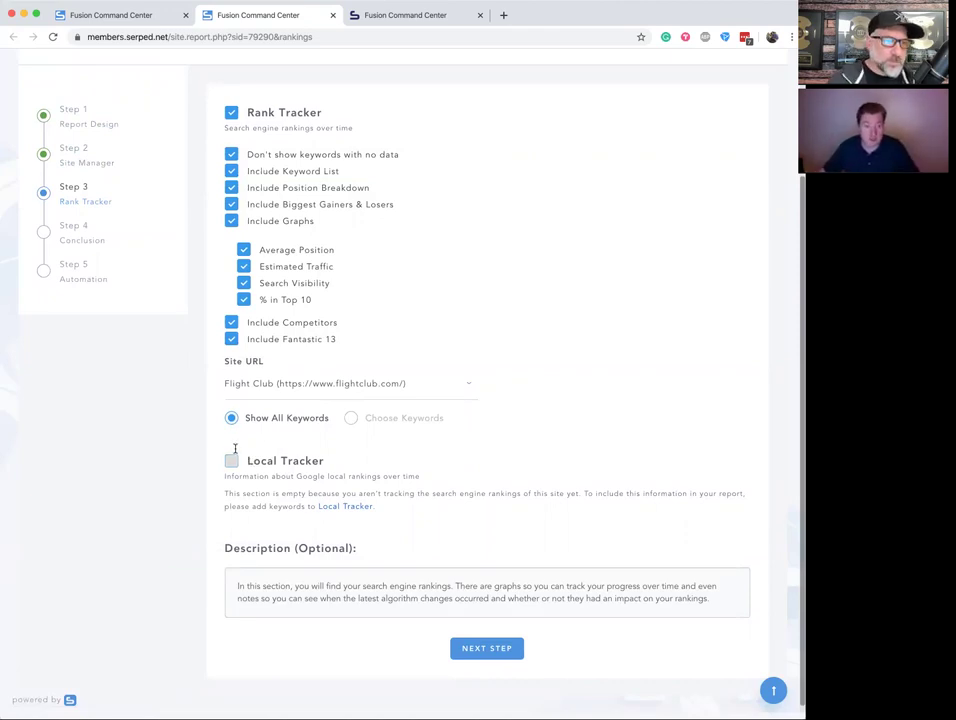
{"action": "left_click", "coordinate": [483, 652]}
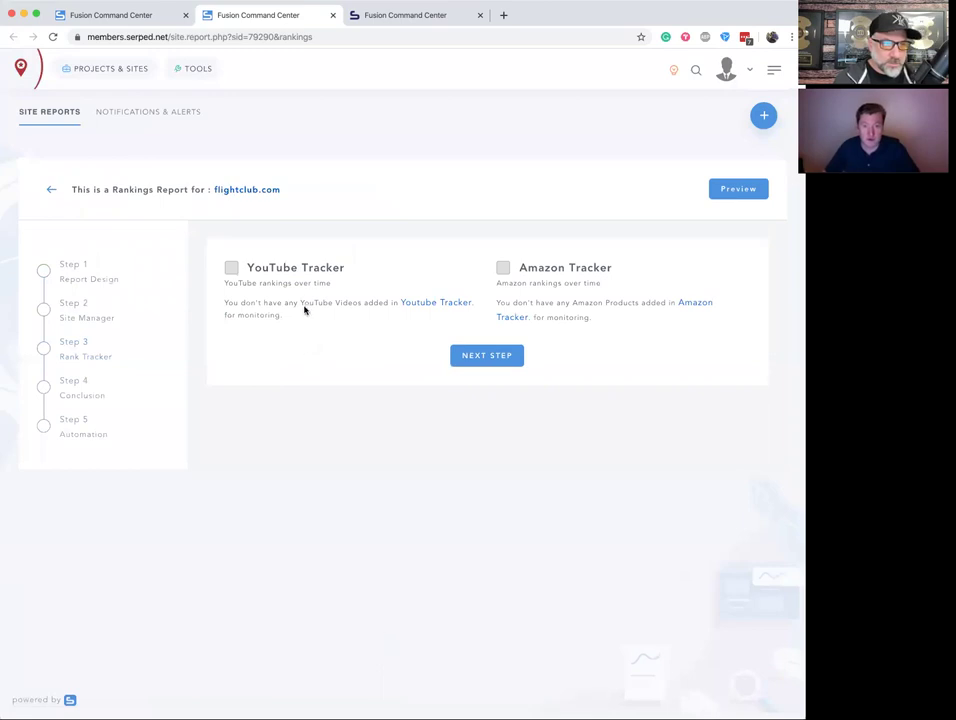
- Skip the YouTube and Amazon trackers and keep the default conclusion text for the report
{"action": "left_click", "coordinate": [504, 357]}
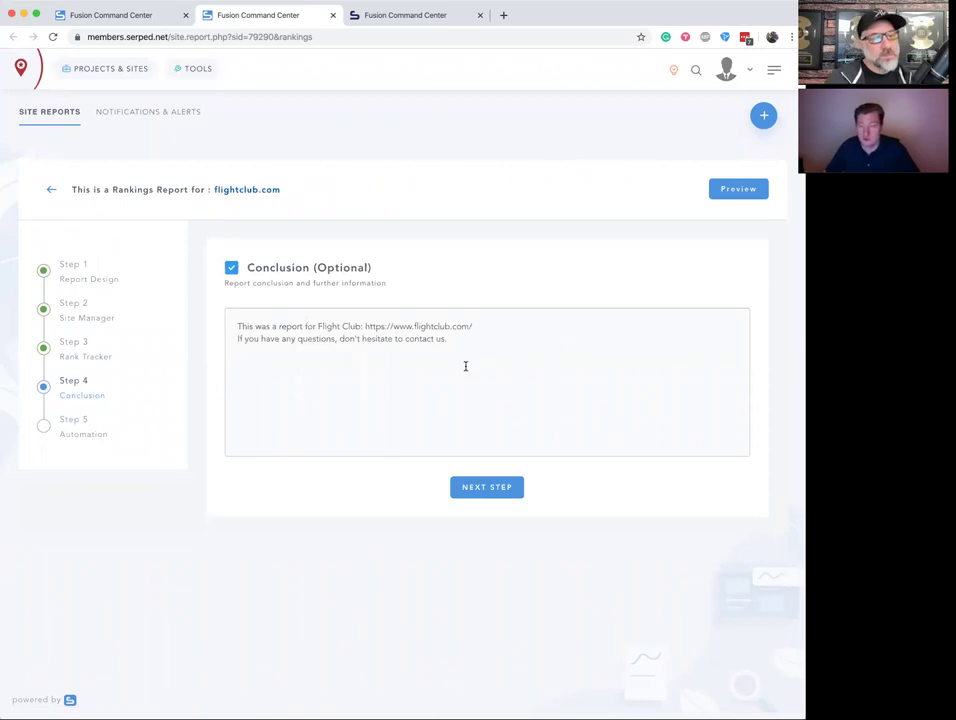
{"action": "left_click", "coordinate": [422, 357]}
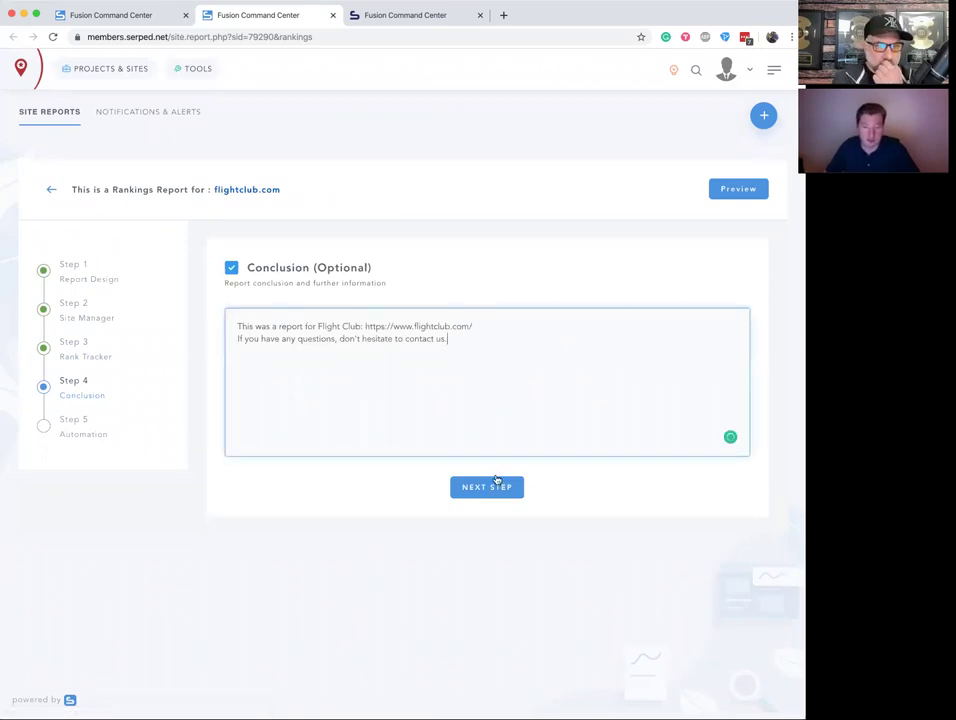
{"action": "left_click", "coordinate": [498, 489]}
- Enable automated report sending and look over the recipient, email subject and email body fields
{"action": "scroll", "coordinate": [550, 490], "scroll_direction": "down", "scroll_amount": 1}
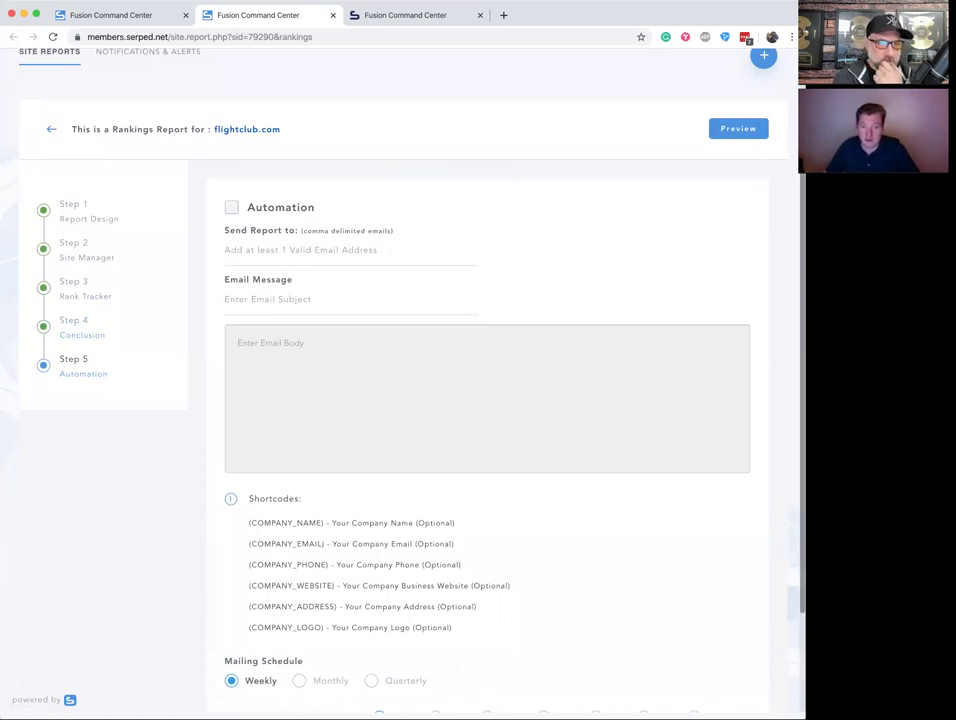
{"action": "scroll", "coordinate": [500, 450], "scroll_direction": "down", "scroll_amount": 3}
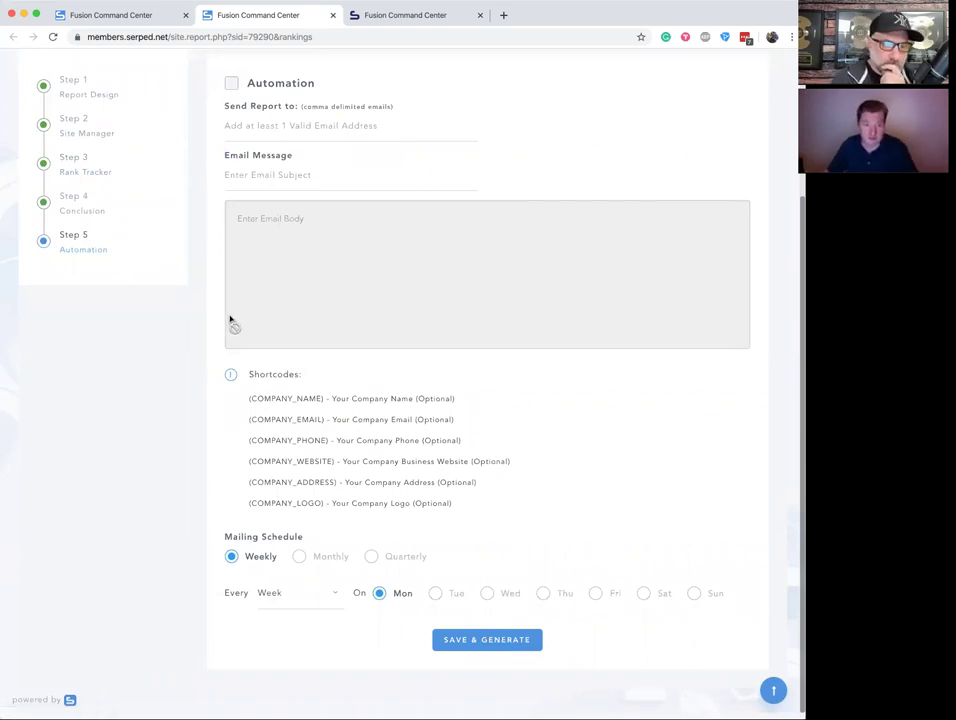
{"action": "left_click", "coordinate": [233, 88]}
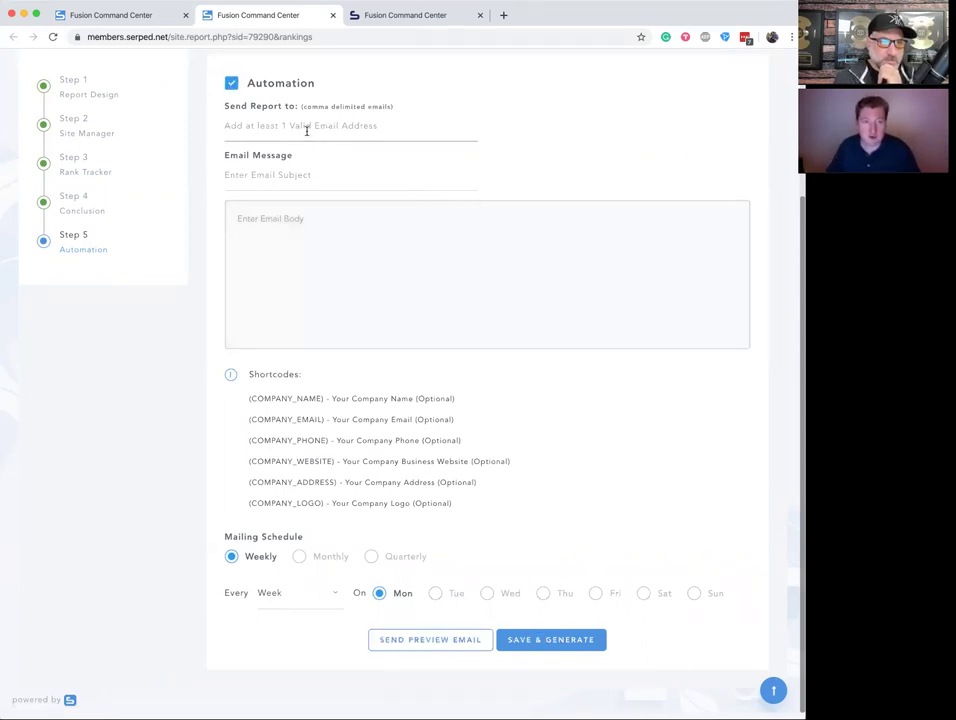
{"action": "left_click", "coordinate": [248, 174]}
{"action": "left_click", "coordinate": [242, 214]}
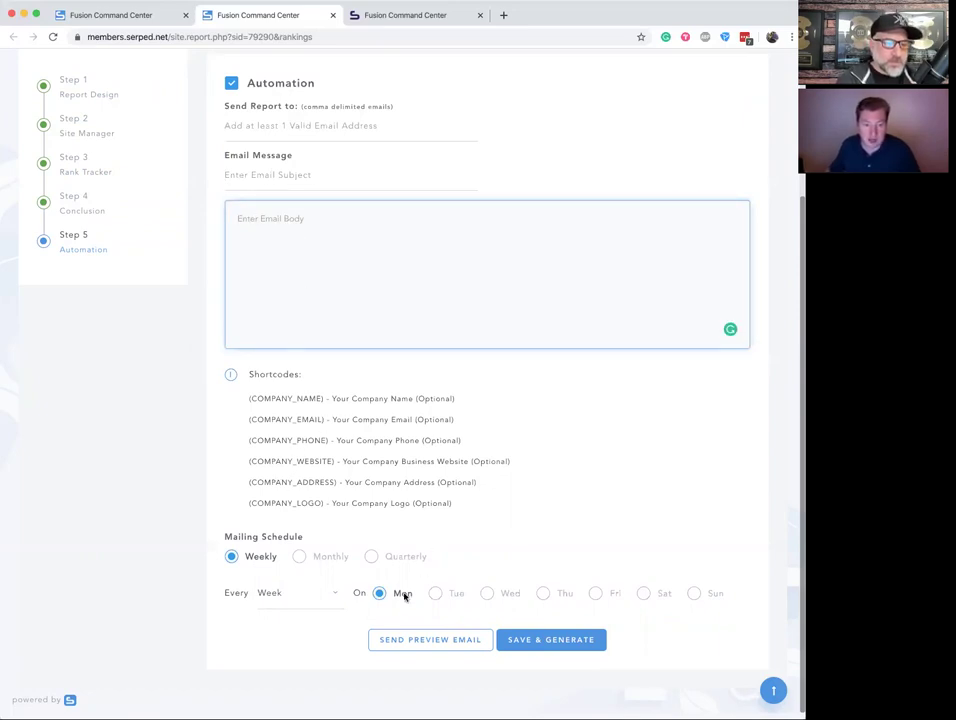
- Set the mailing schedule to Monthly, on day 1 of each month at 12:00 PM
{"action": "left_click", "coordinate": [300, 559]}
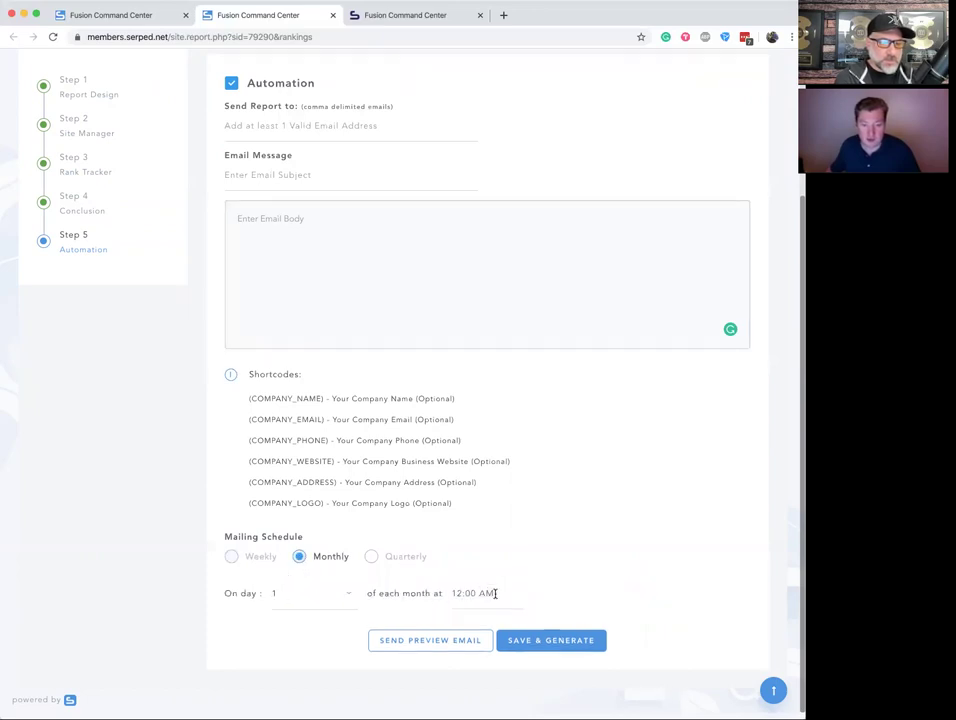
{"action": "left_click", "coordinate": [495, 593]}
{"action": "left_click", "coordinate": [533, 523]}
{"action": "left_click", "coordinate": [600, 555]}
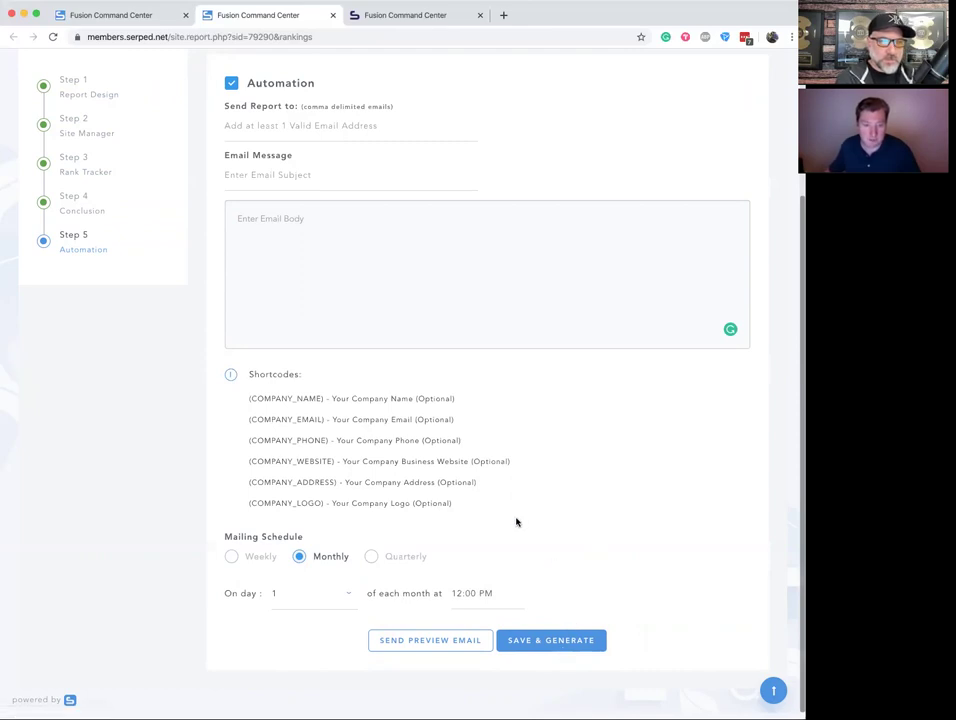
- Examine the company logo shortcode for the email body, and turn report automation off
{"action": "left_click_drag", "start_coordinate": [321, 503], "coordinate": [251, 498]}
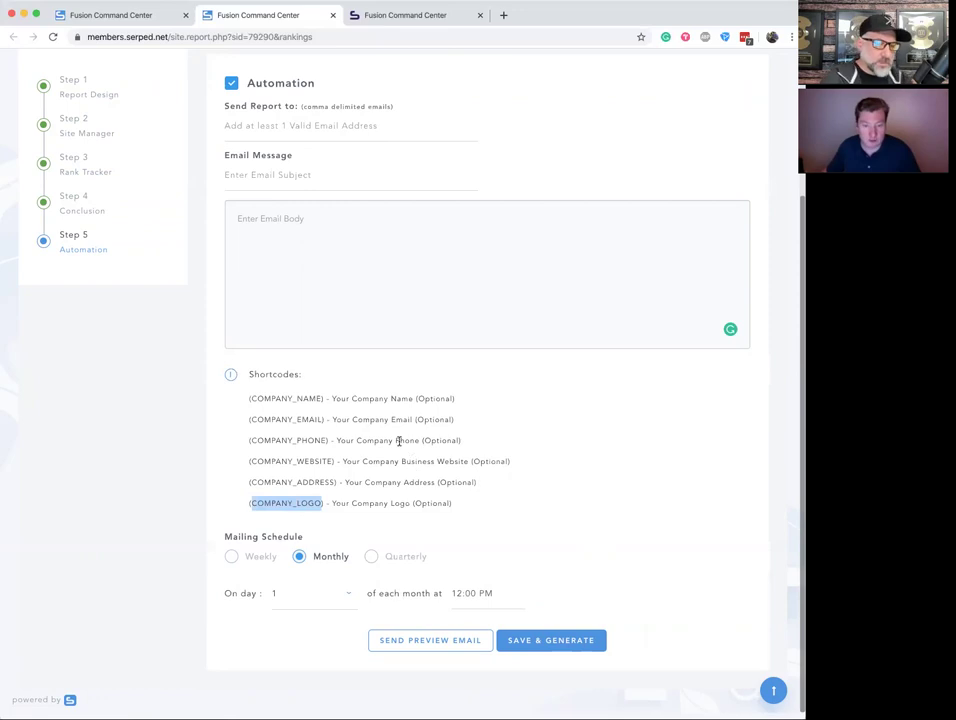
{"action": "left_click", "coordinate": [263, 253]}
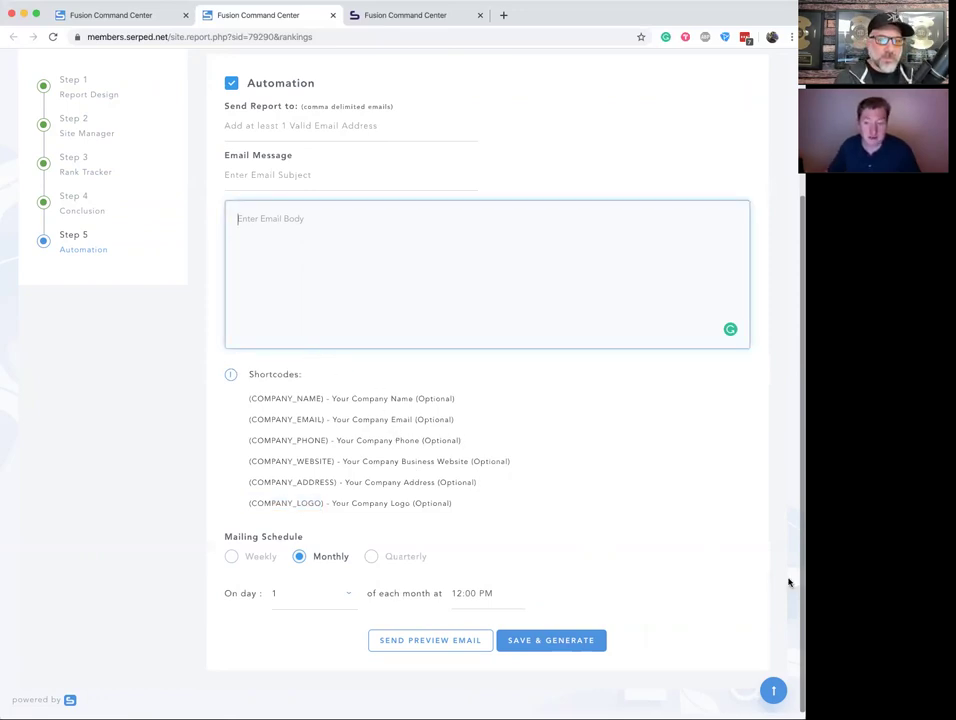
{"action": "scroll", "coordinate": [790, 442], "scroll_direction": "up", "scroll_amount": 4}
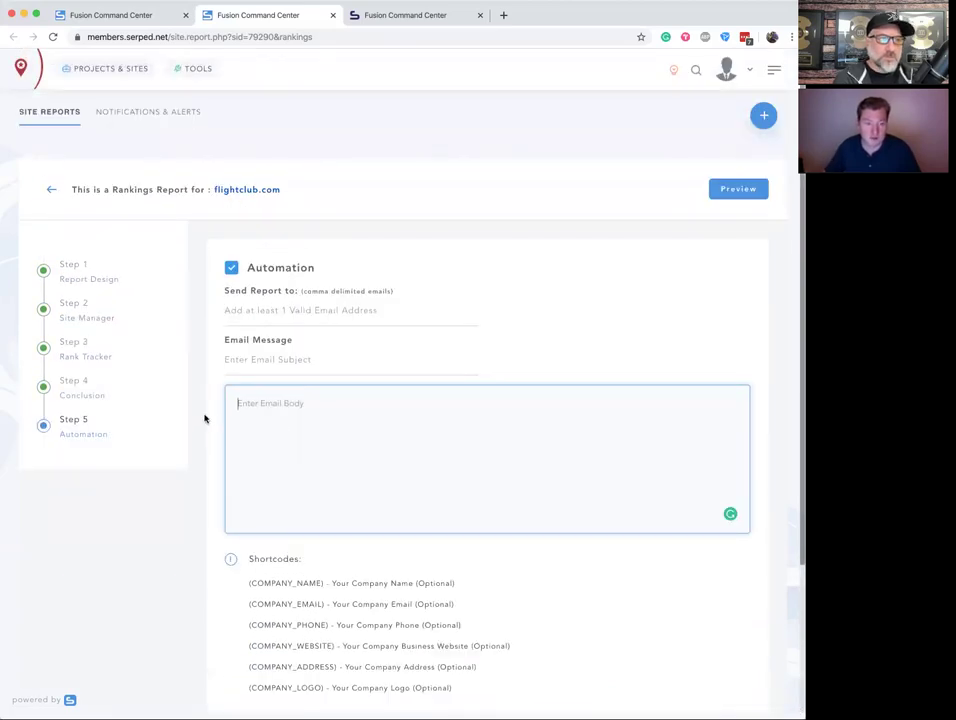
{"action": "left_click", "coordinate": [231, 267]}
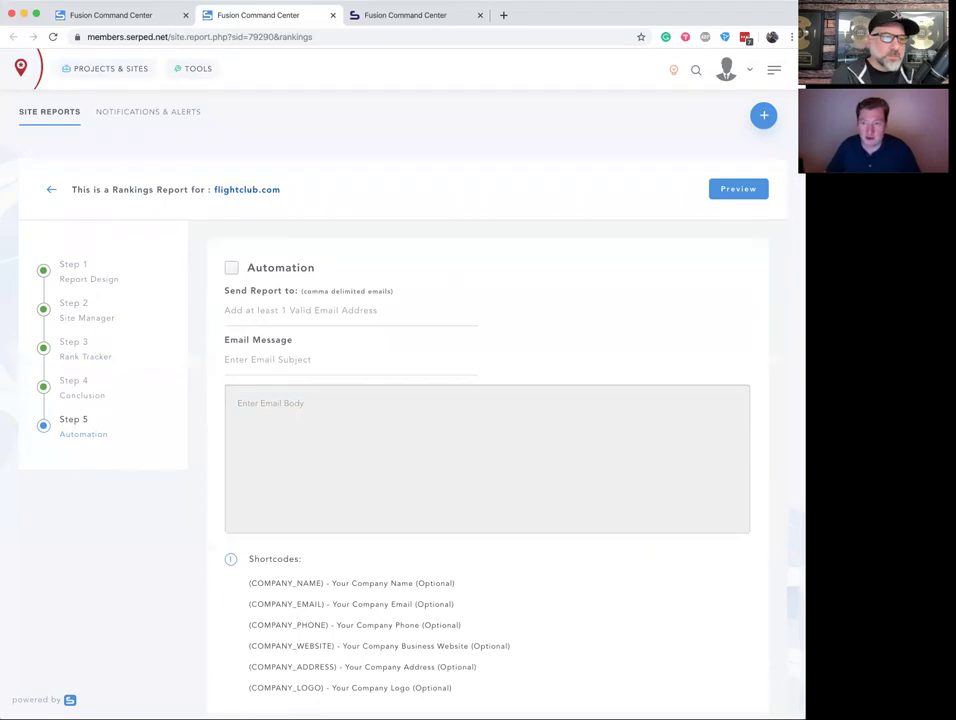
- Name the report Test and try to preview it
{"action": "left_click", "coordinate": [736, 188]}
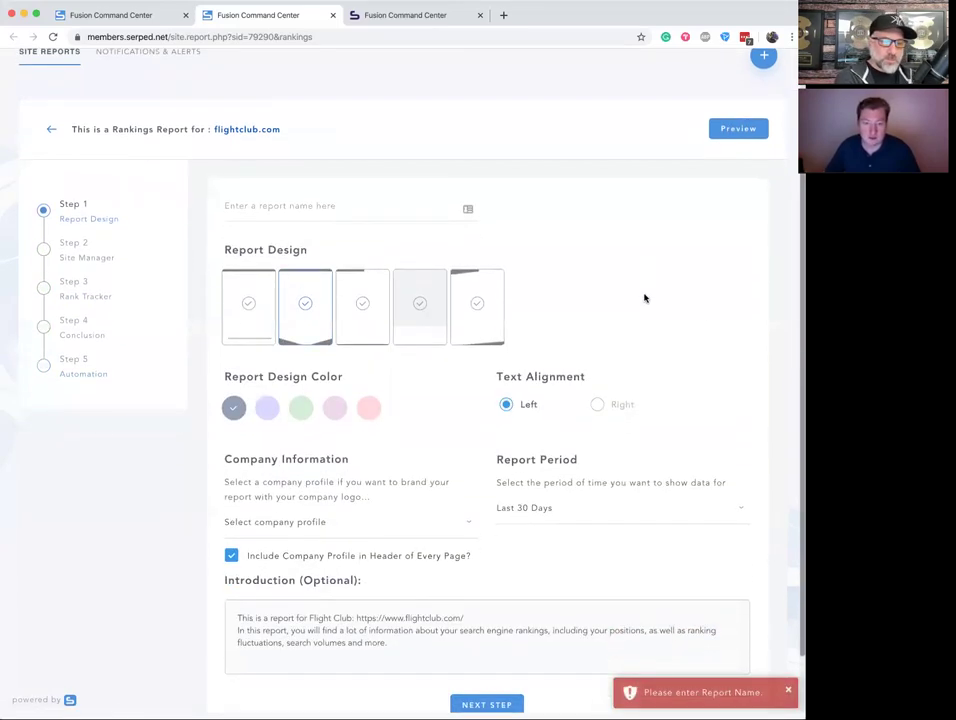
{"action": "left_click", "coordinate": [304, 197]}
{"action": "type", "text": "Test"}
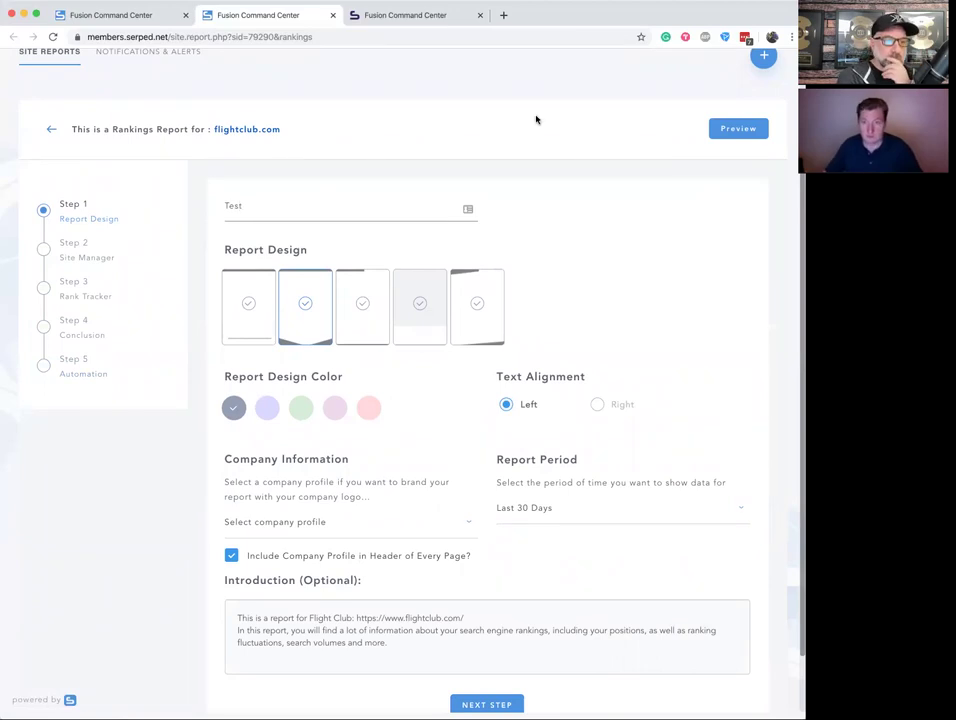
{"action": "left_click", "coordinate": [737, 128]}
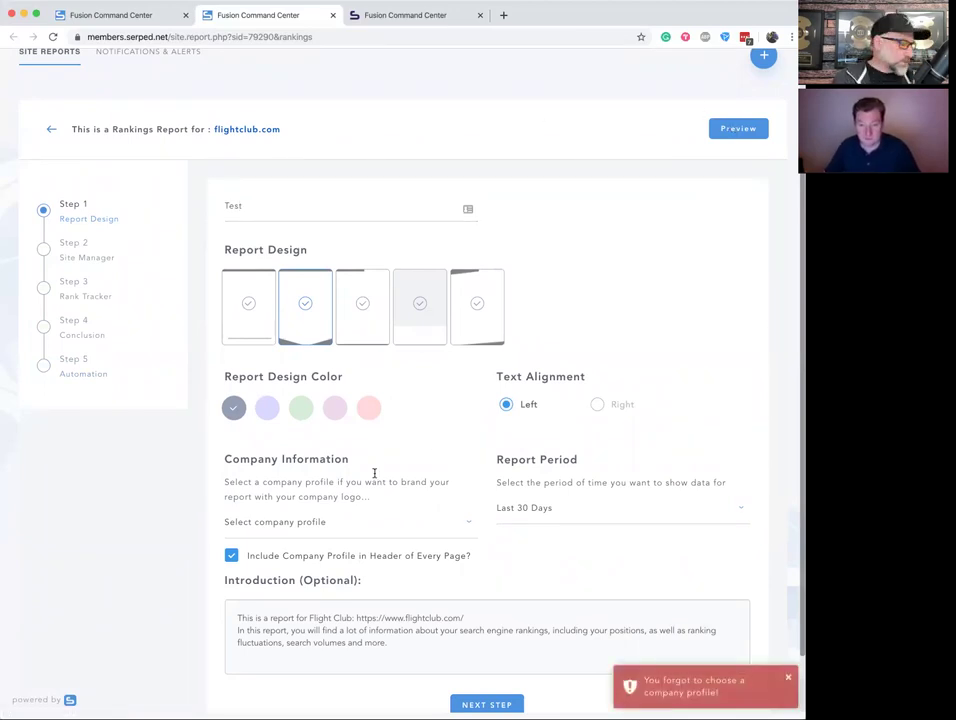
- Check the company profile choices for the Test report, leaving the profile unselected
{"action": "left_click", "coordinate": [335, 525]}
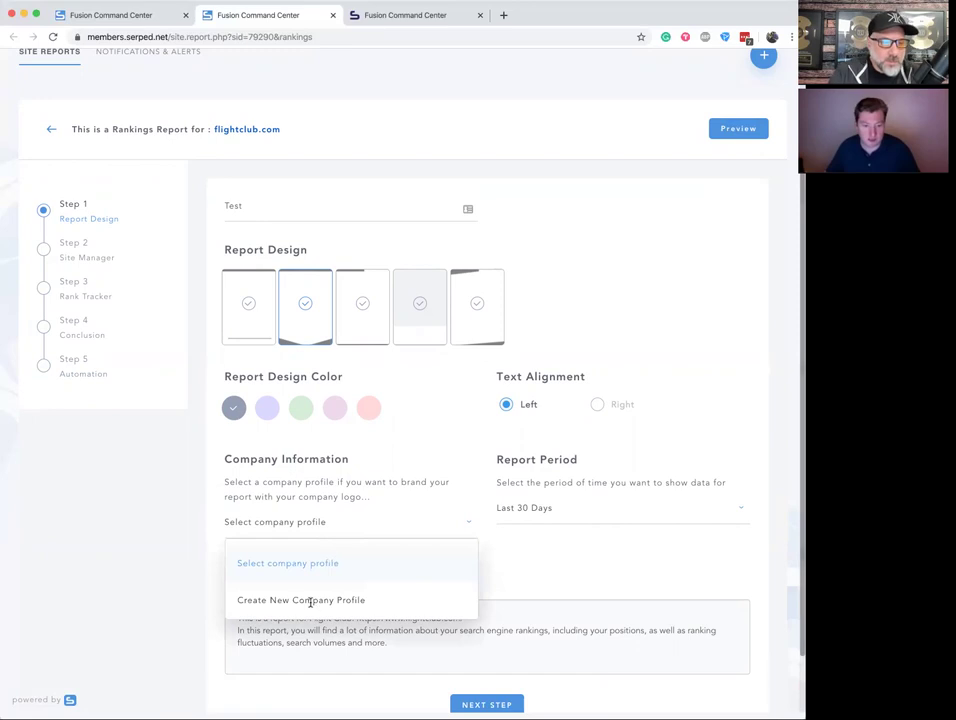
{"action": "left_click", "coordinate": [527, 570]}
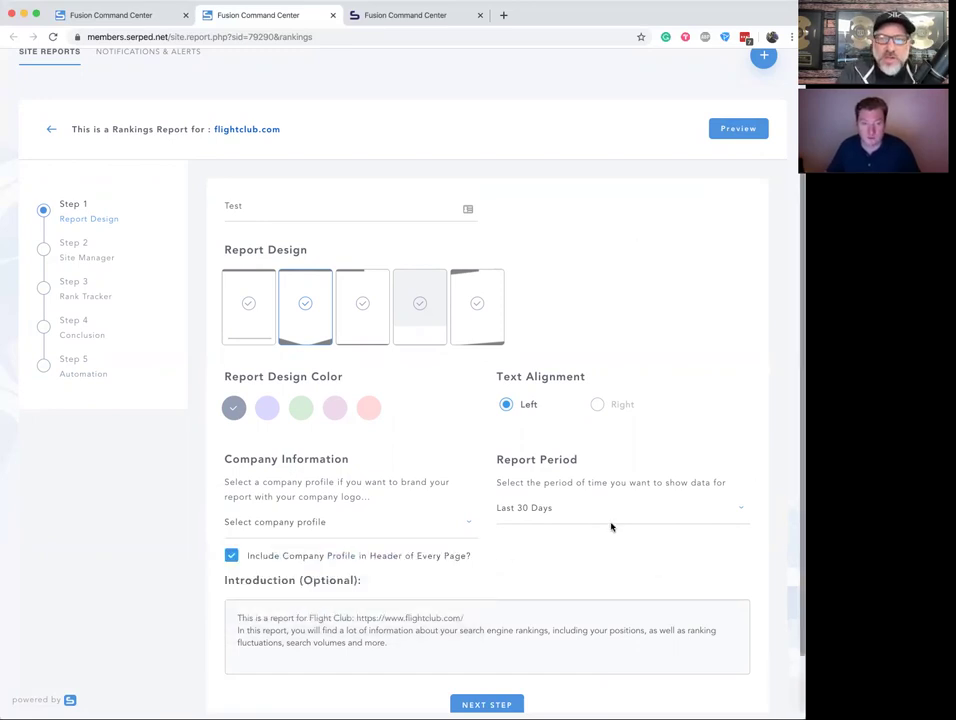
{"action": "scroll", "coordinate": [615, 466], "scroll_direction": "up", "scroll_amount": 2}
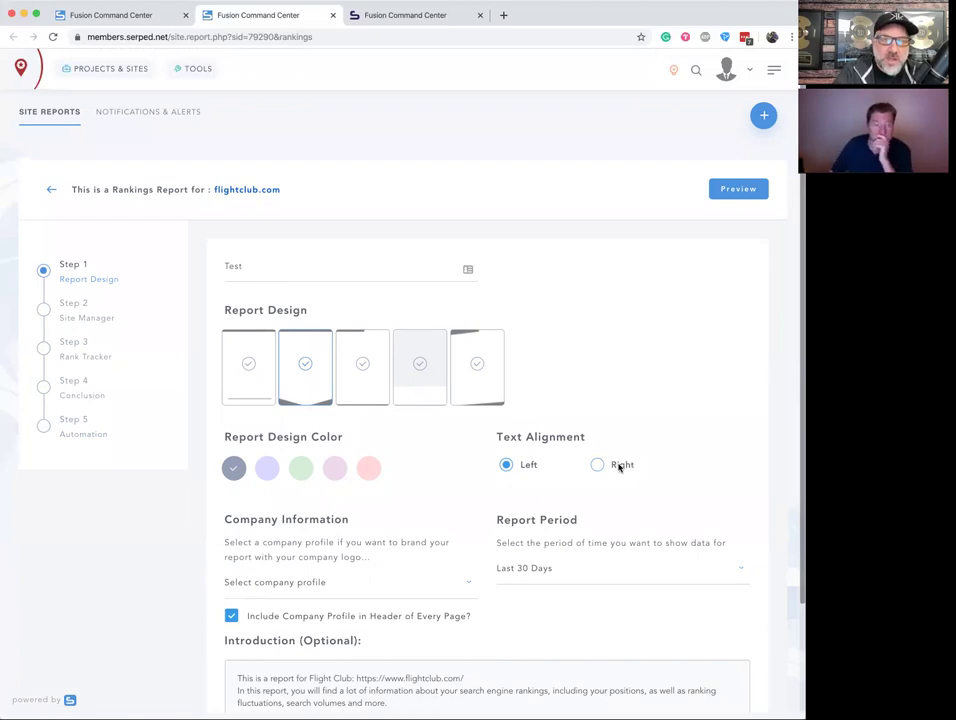
- Leave the report builder for the Site Reports page and look over the full list of tools
{"action": "left_click", "coordinate": [45, 194]}
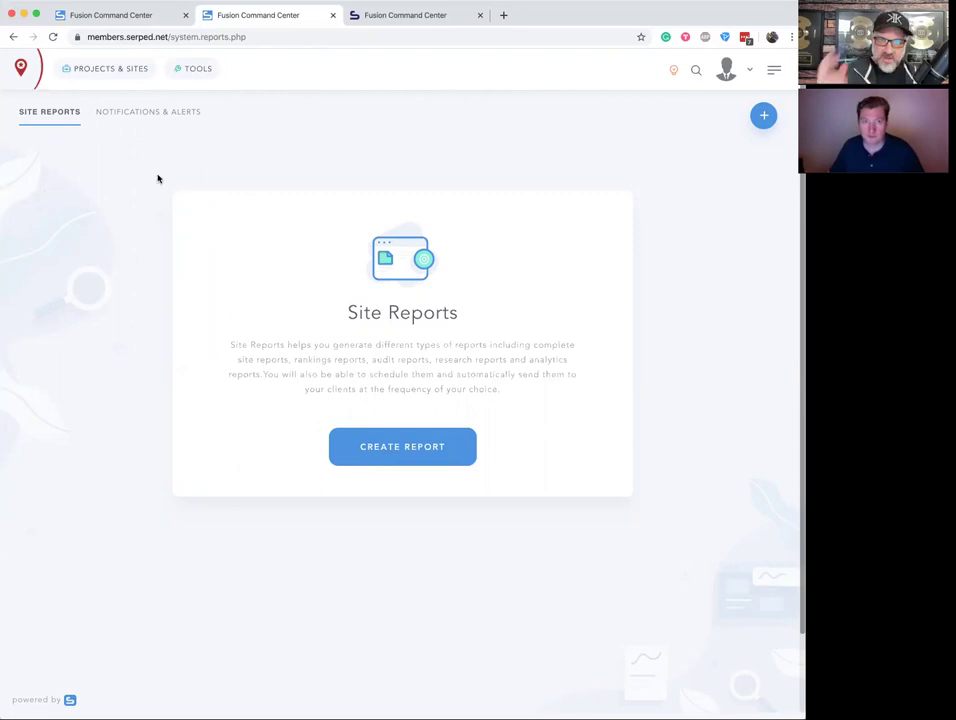
{"action": "left_click", "coordinate": [201, 72]}
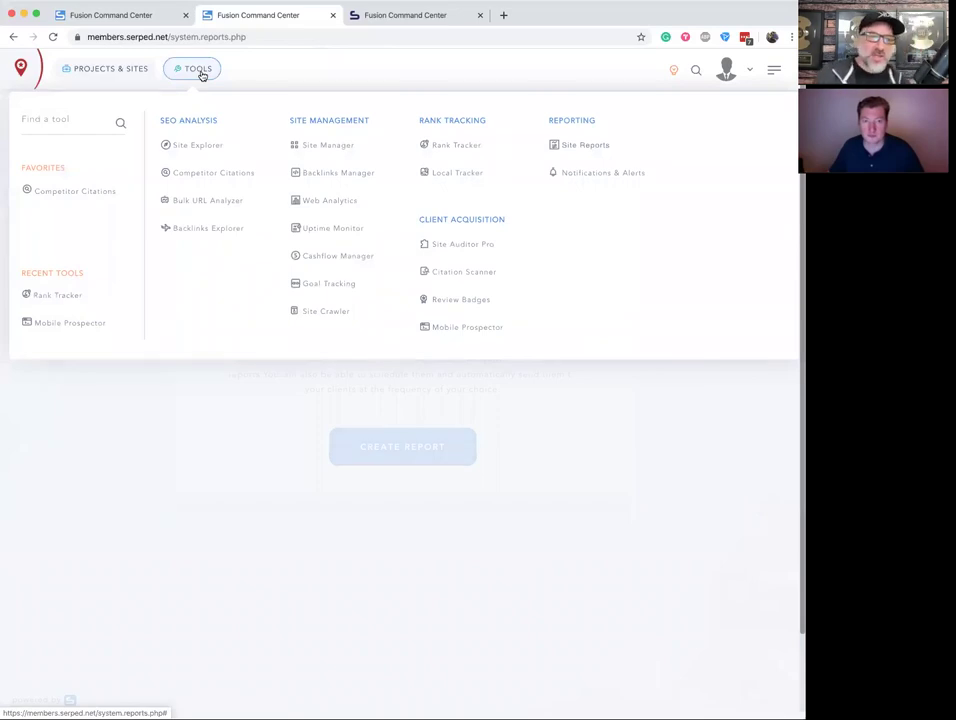
{"action": "left_click", "coordinate": [202, 75]}
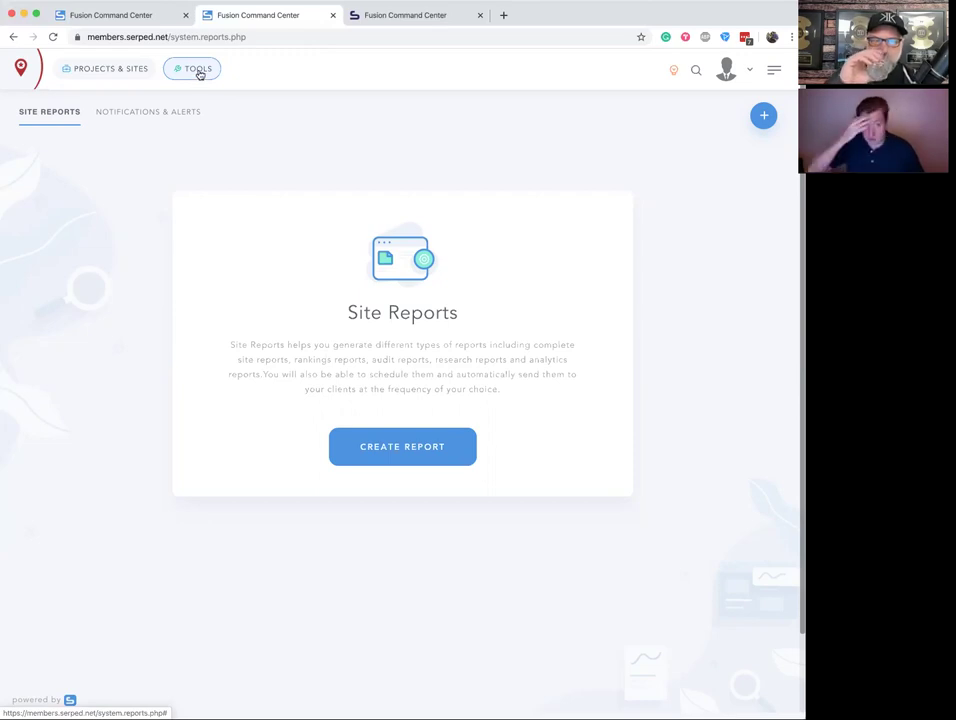
- Start a Complete Site Report for the Flight Club site and look over the steps of its report builder
{"action": "left_click", "coordinate": [190, 69]}
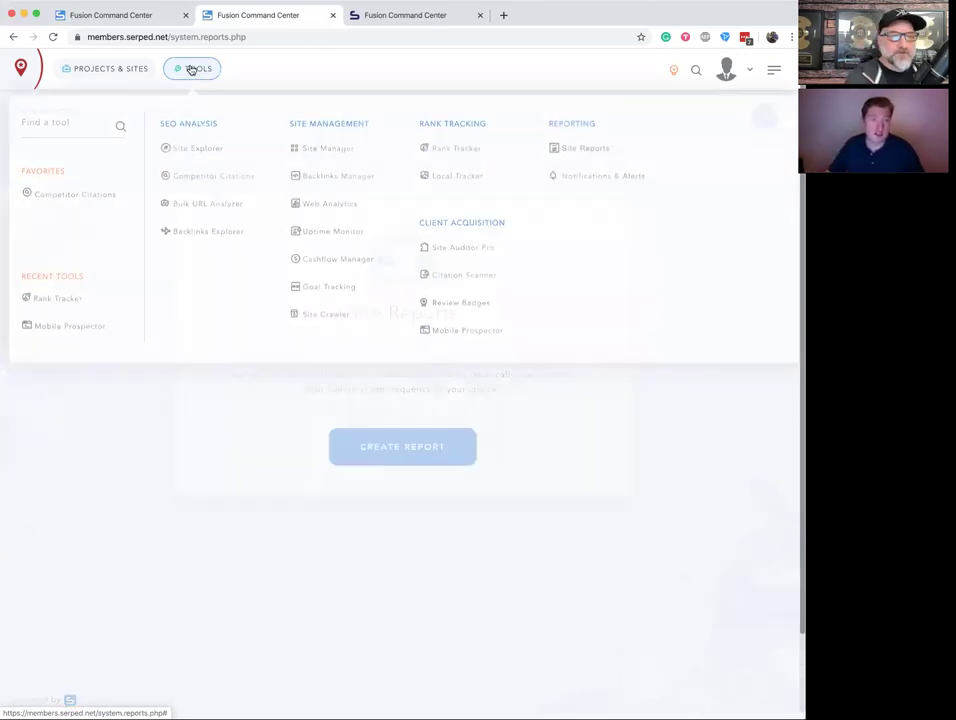
{"action": "left_click", "coordinate": [588, 147]}
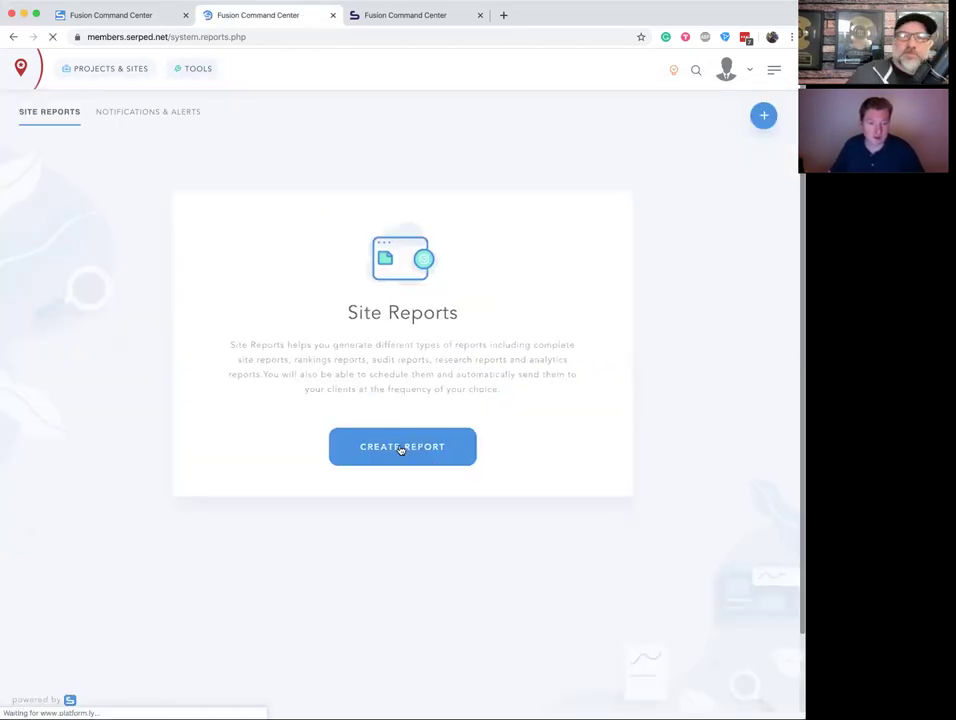
{"action": "left_click", "coordinate": [401, 448]}
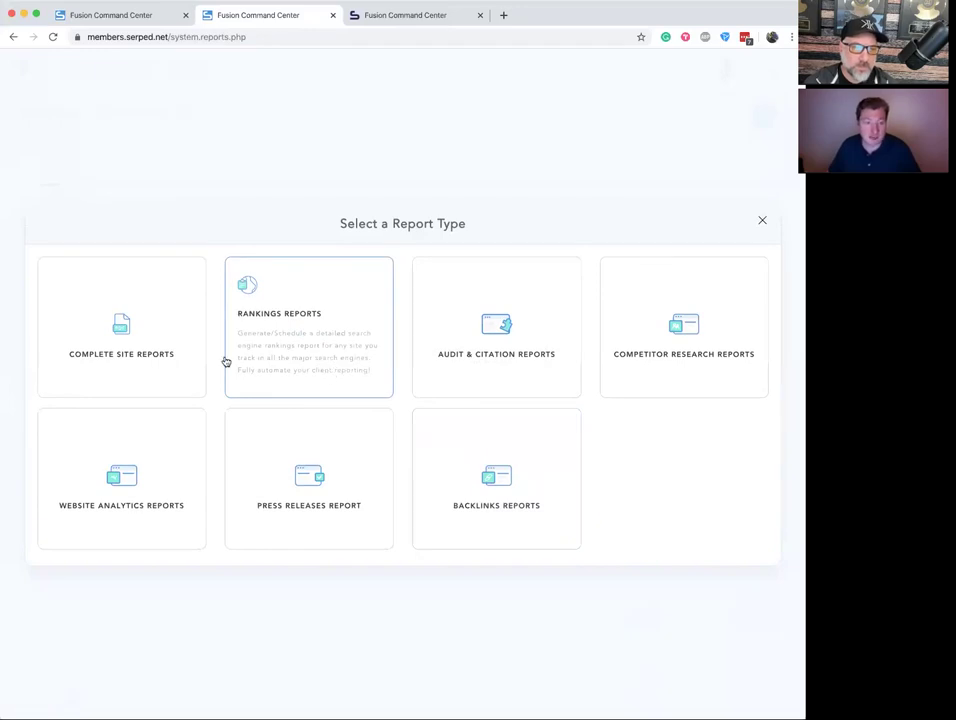
{"action": "left_click", "coordinate": [110, 360]}
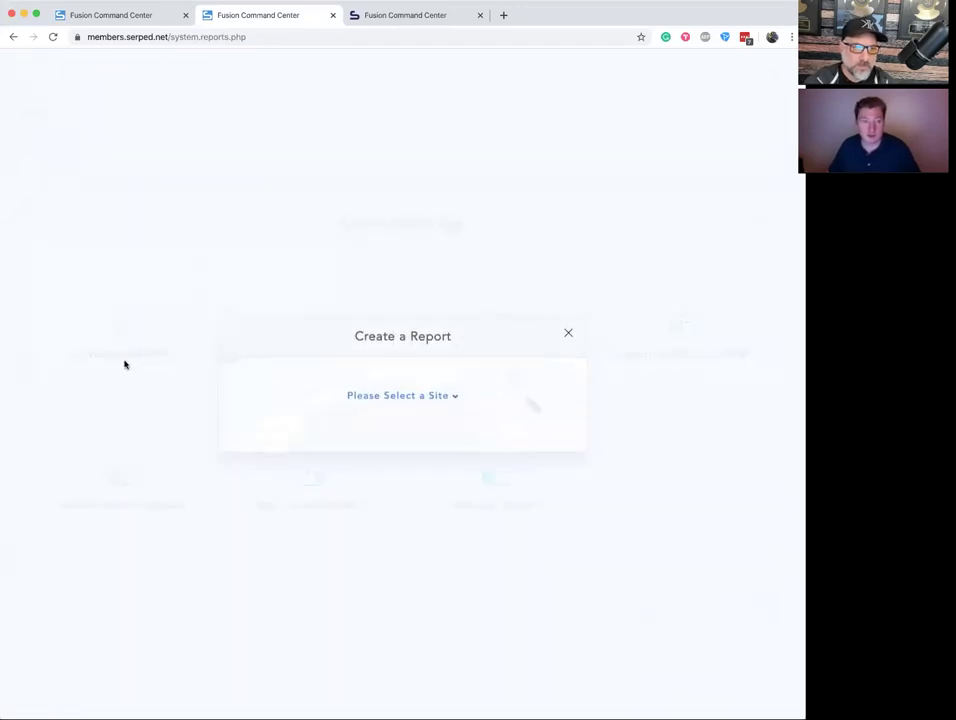
{"action": "left_click", "coordinate": [436, 398]}
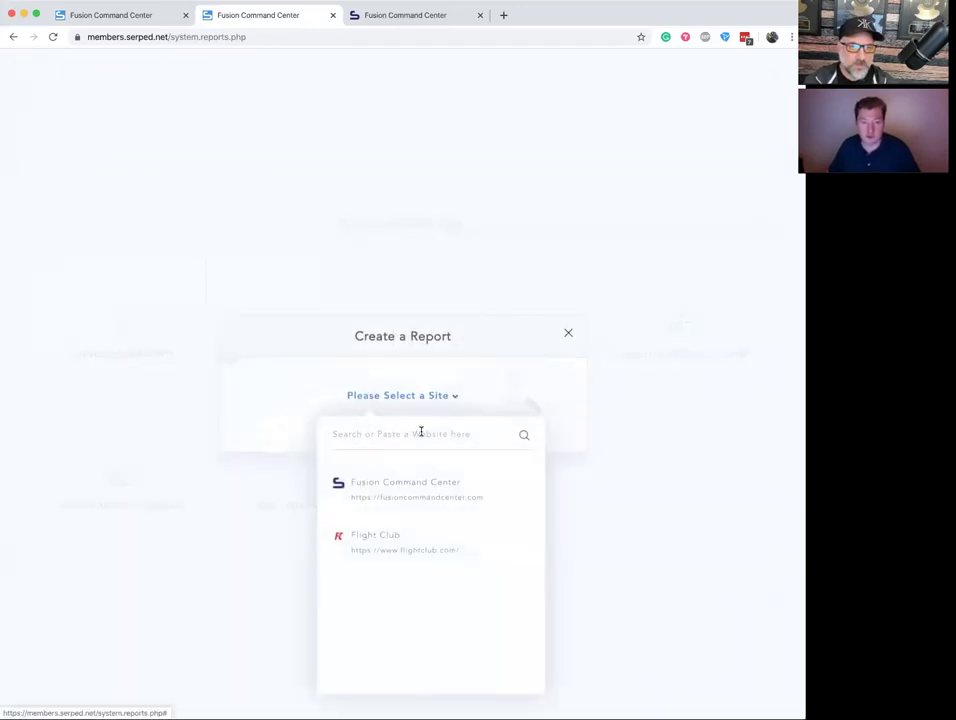
{"action": "left_click", "coordinate": [405, 538]}
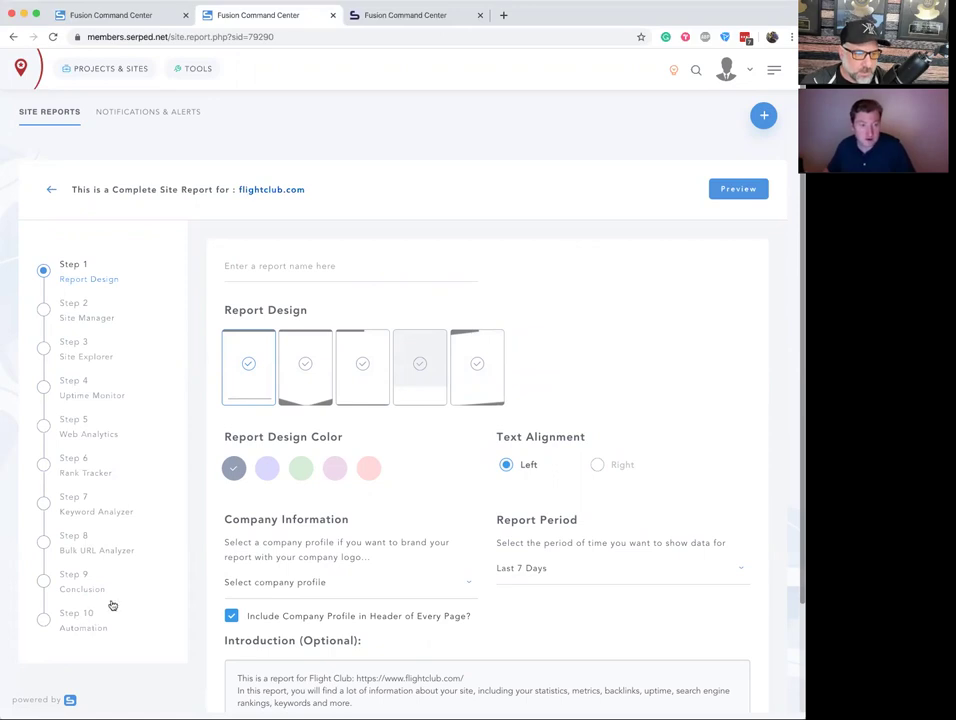
- Add a new audit form named Test in Site Auditor Pro
{"action": "left_click", "coordinate": [197, 72]}
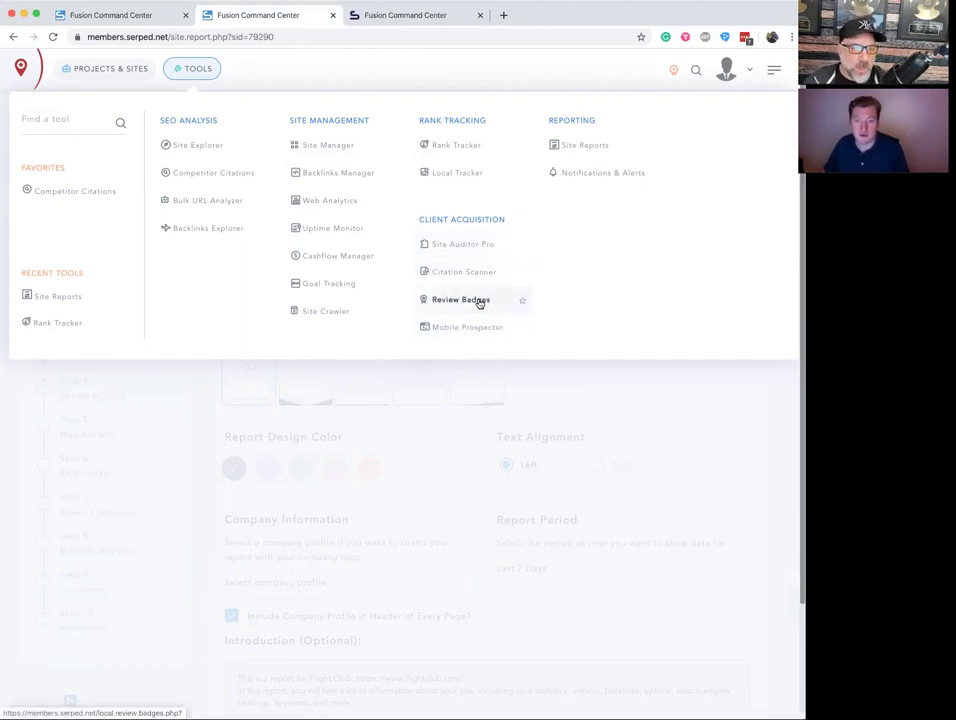
{"action": "left_click", "coordinate": [471, 246]}
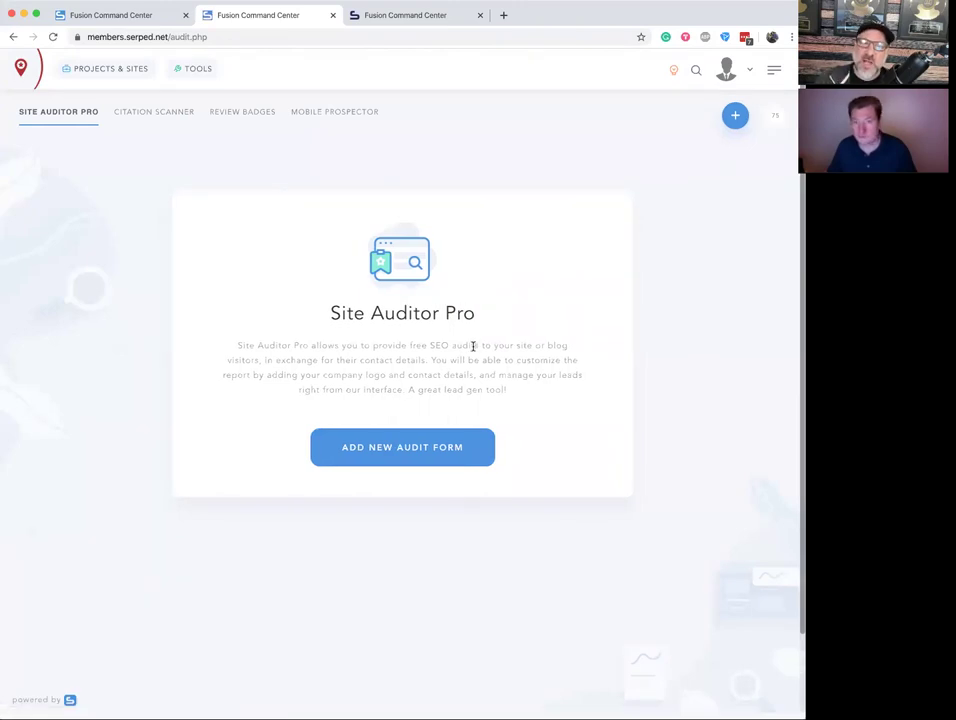
{"action": "left_click", "coordinate": [454, 447]}
{"action": "left_click", "coordinate": [389, 370]}
{"action": "type", "text": "Test"}
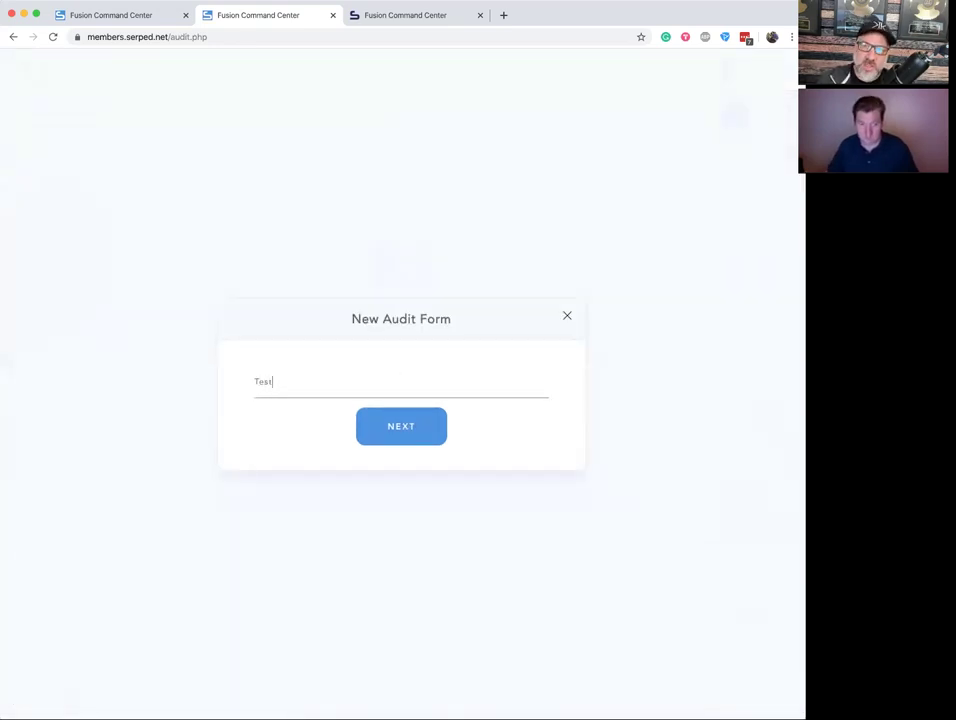
{"action": "left_click", "coordinate": [414, 433]}
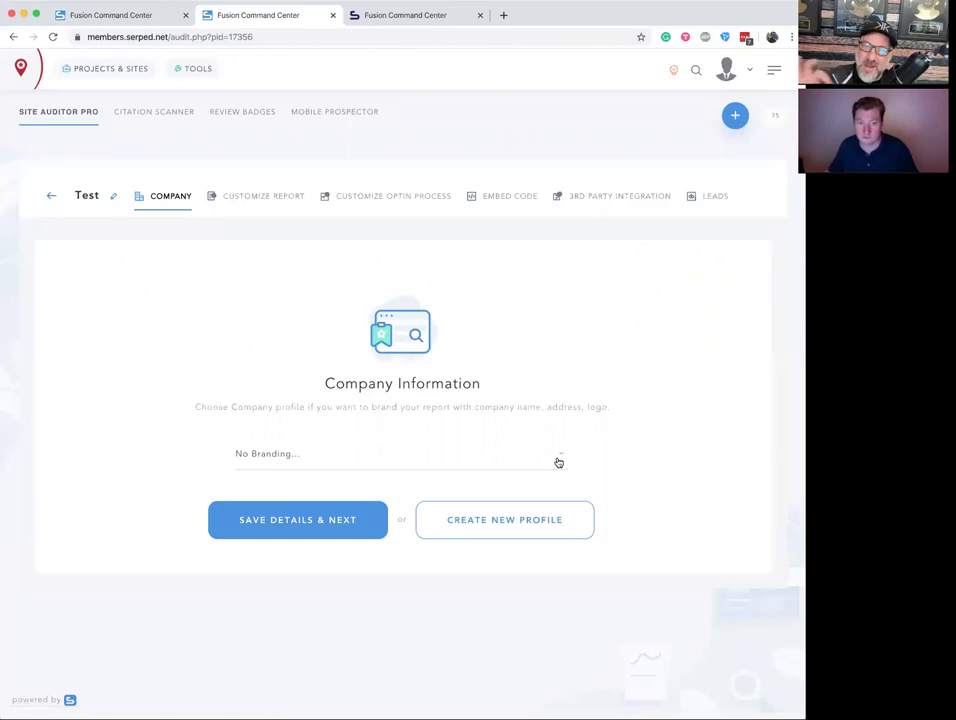
- Check the company profile choices for the Test audit form and save it with No Branding
{"action": "left_click", "coordinate": [558, 461]}
{"action": "left_click", "coordinate": [558, 461]}
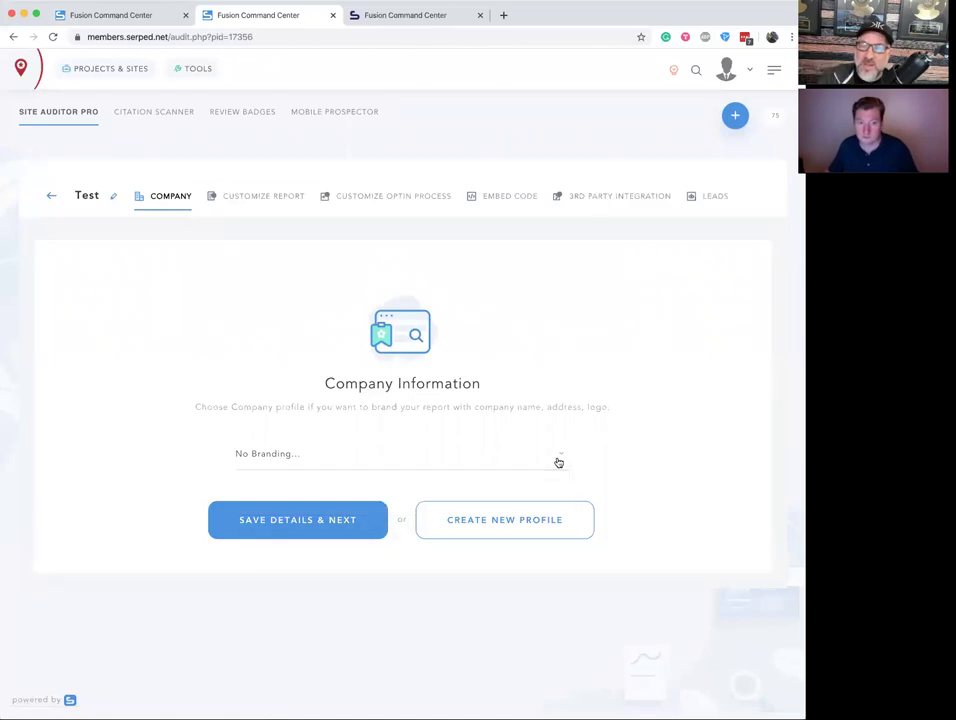
{"action": "left_click", "coordinate": [348, 522]}
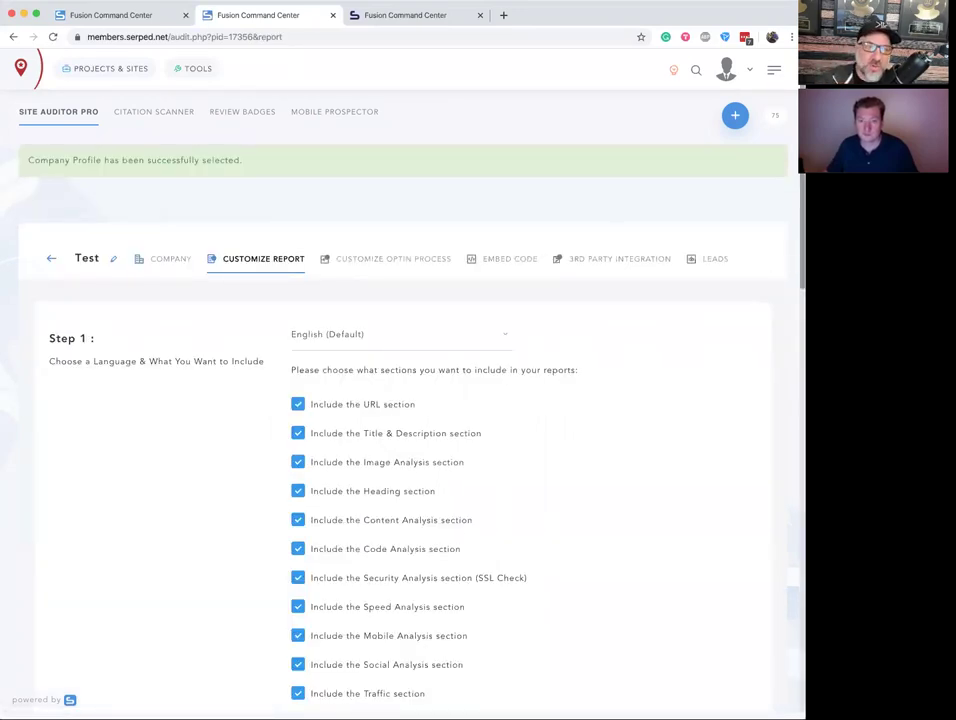
- Set the audit report's background to Animated Background, and preview both the animated and the static image options
{"action": "scroll", "coordinate": [400, 400], "scroll_direction": "down", "scroll_amount": 1}
{"action": "scroll", "coordinate": [400, 400], "scroll_direction": "down", "scroll_amount": 1}
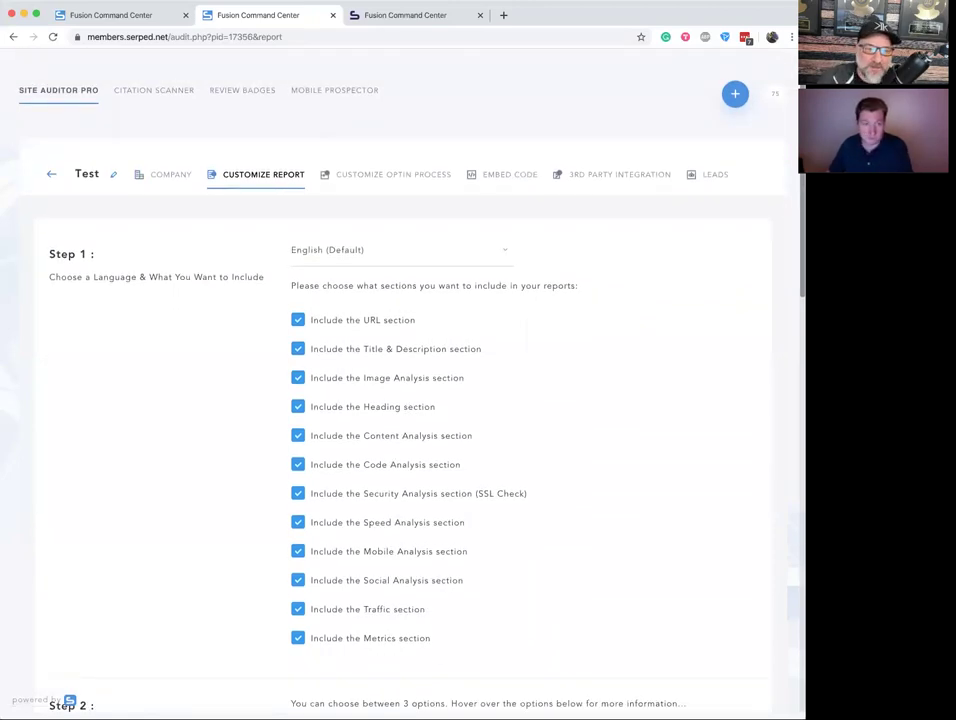
{"action": "scroll", "coordinate": [789, 267], "scroll_direction": "up", "scroll_amount": 1}
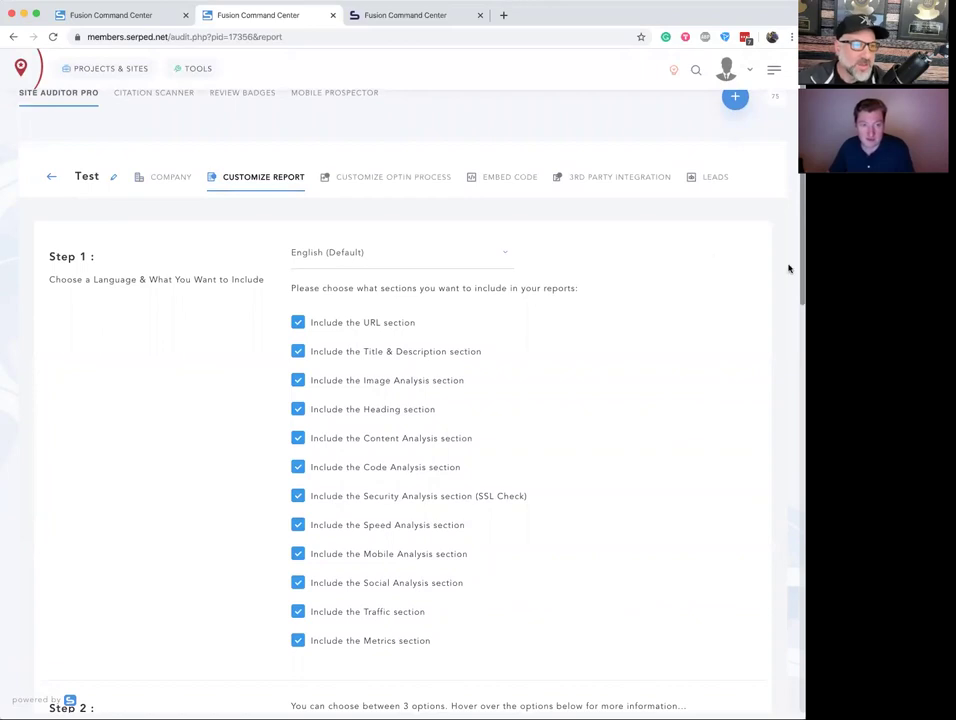
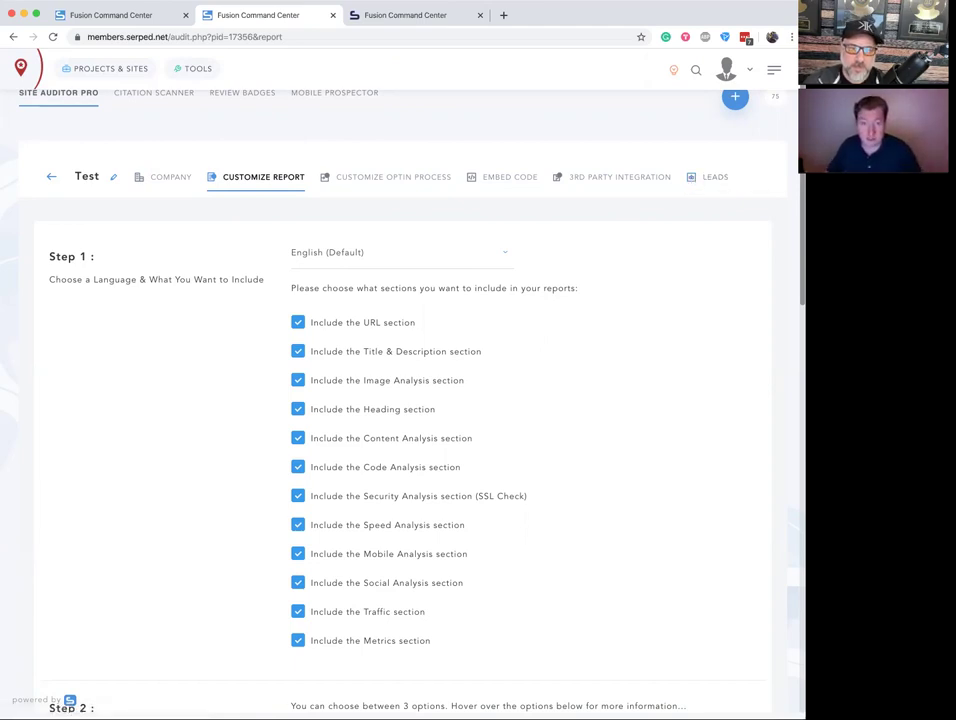
{"action": "scroll", "coordinate": [400, 400], "scroll_direction": "down", "scroll_amount": 2}
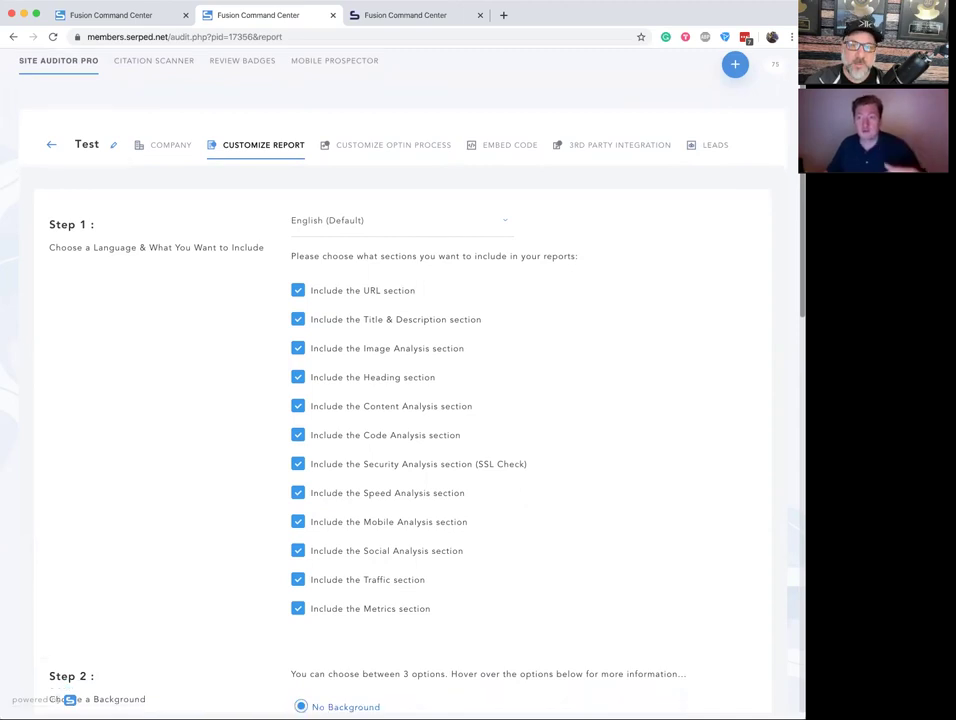
{"action": "scroll", "coordinate": [400, 400], "scroll_direction": "down", "scroll_amount": 3}
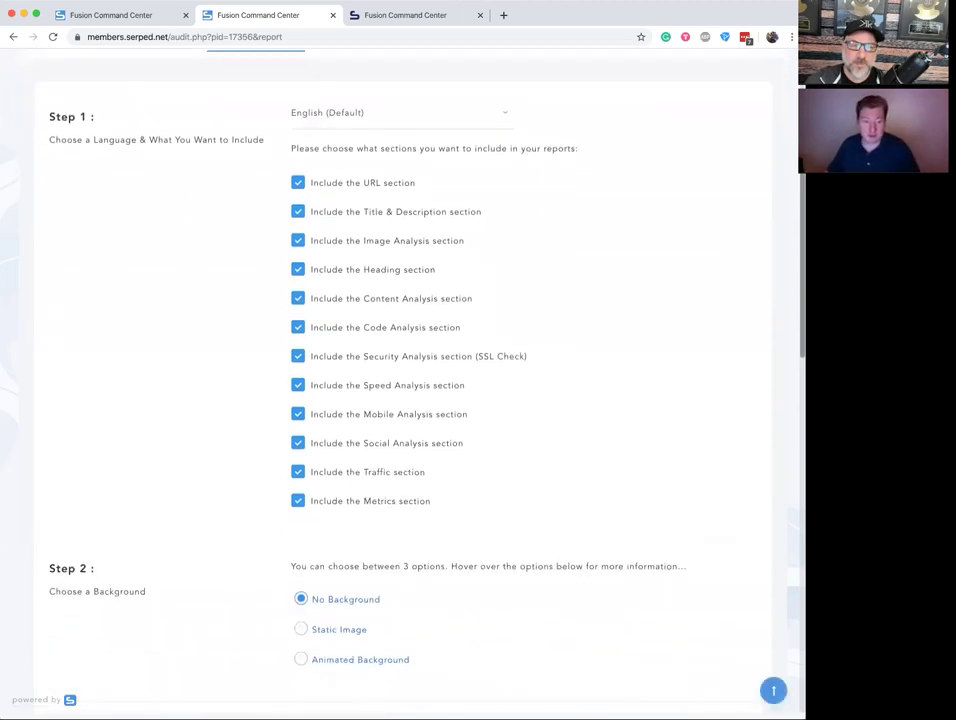
{"action": "scroll", "coordinate": [785, 288], "scroll_direction": "down", "scroll_amount": 6}
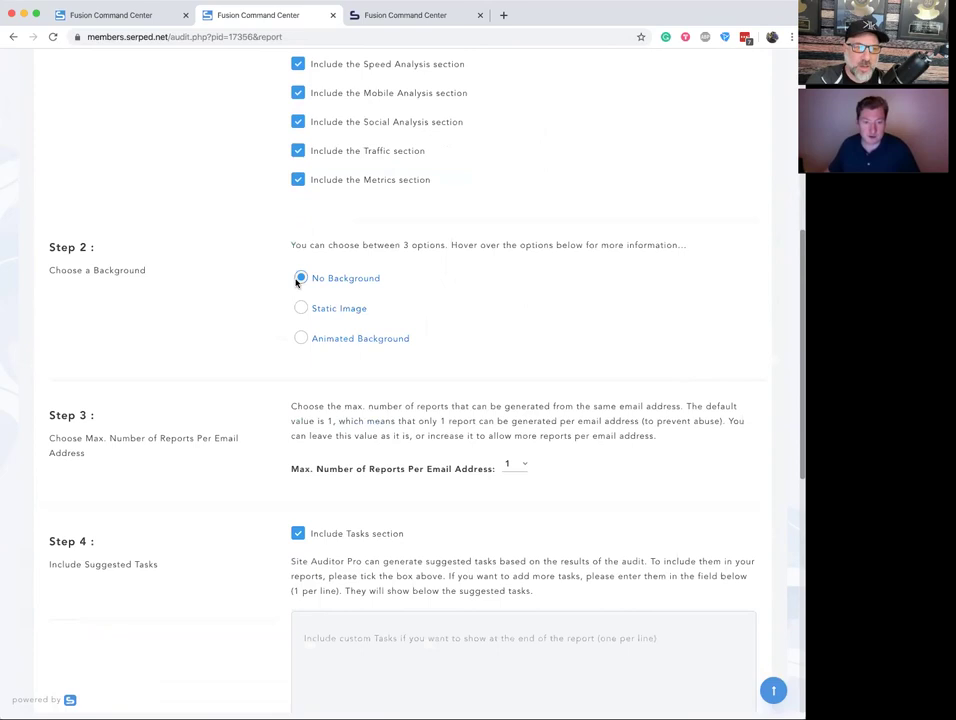
{"action": "mouse_move", "coordinate": [324, 313]}
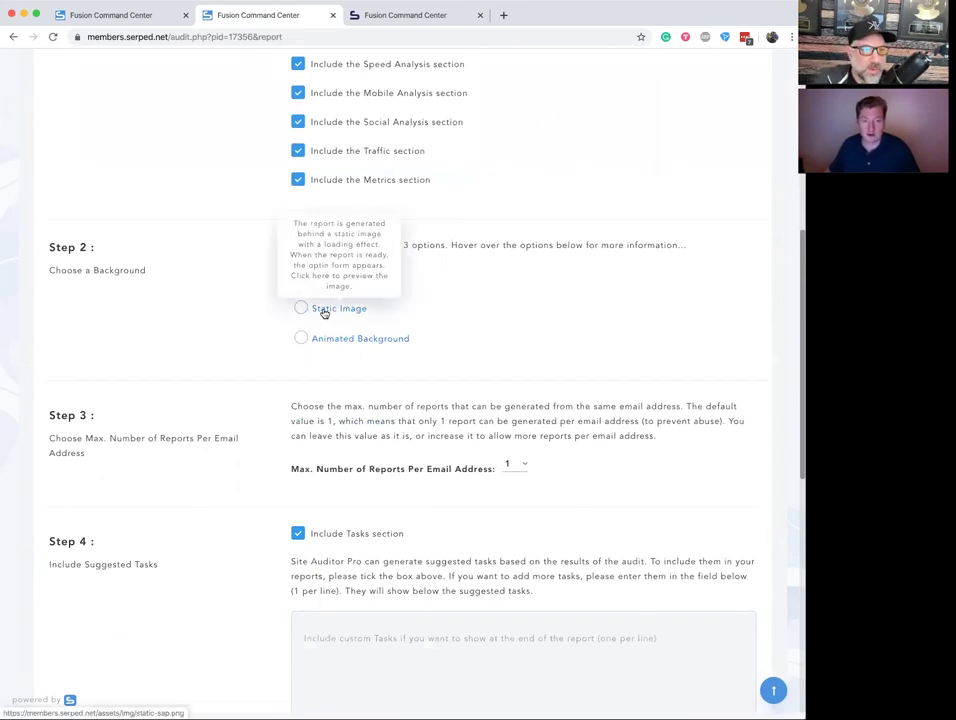
{"action": "left_click", "coordinate": [303, 338]}
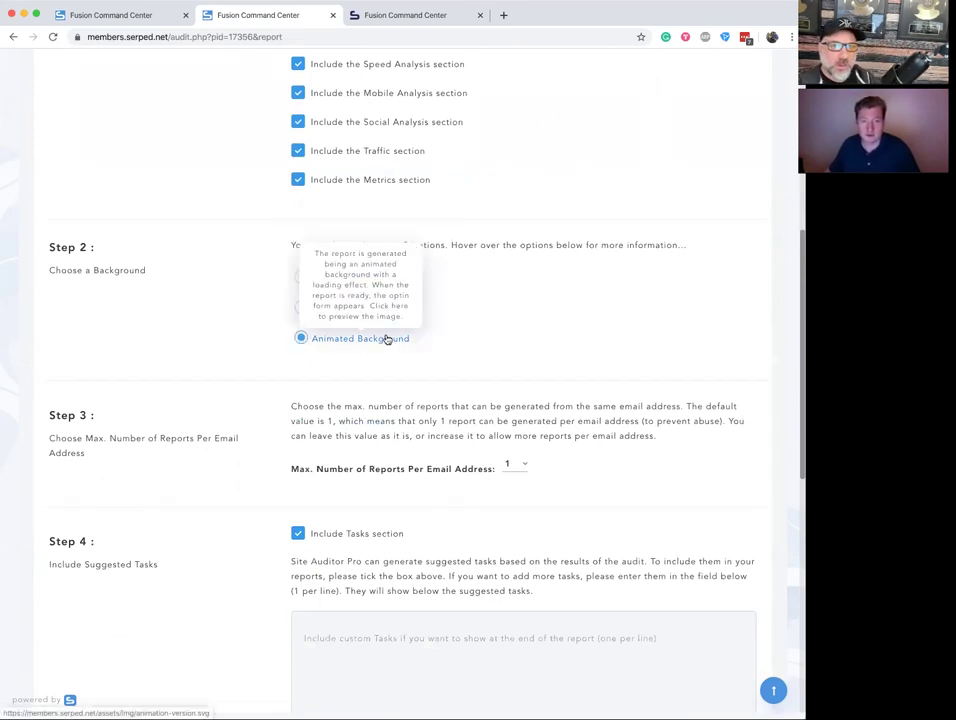
{"action": "left_click", "coordinate": [386, 340]}
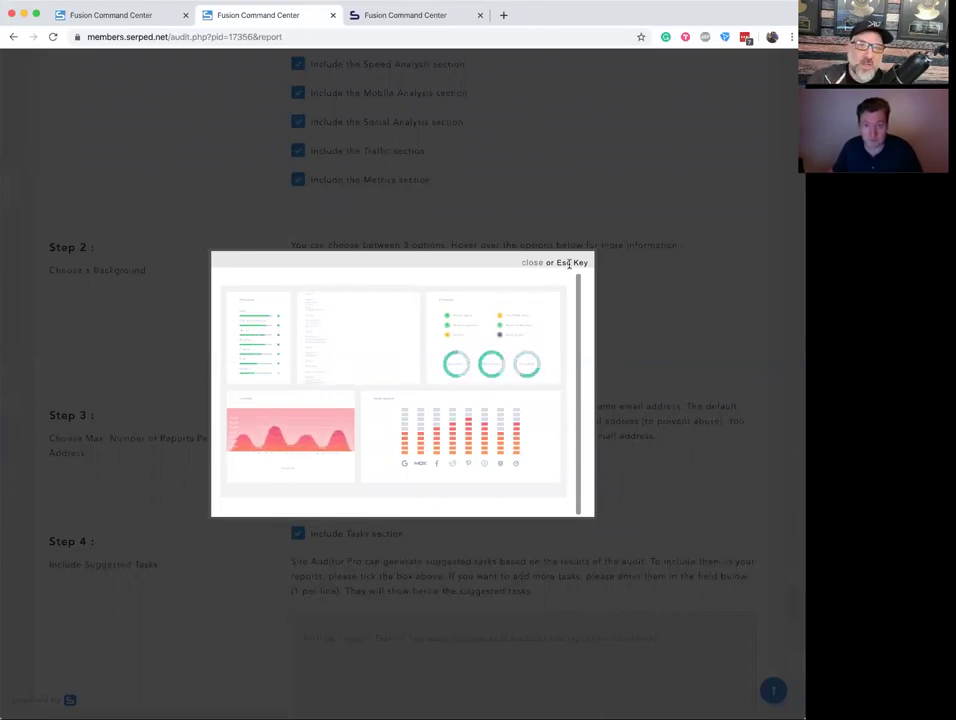
{"action": "left_click", "coordinate": [531, 264]}
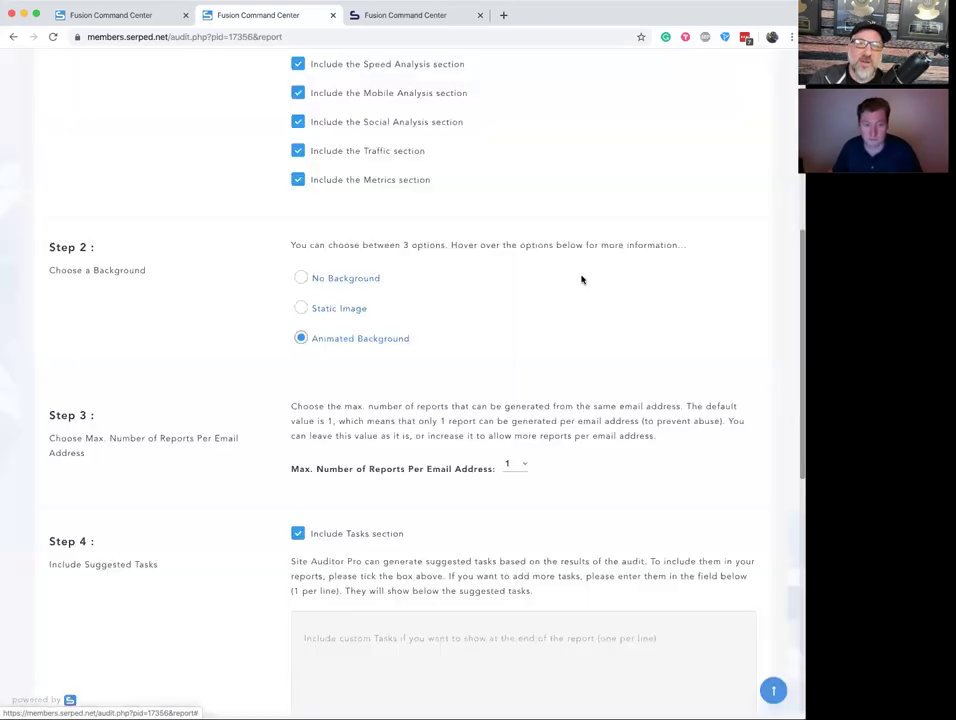
{"action": "left_click", "coordinate": [339, 309]}
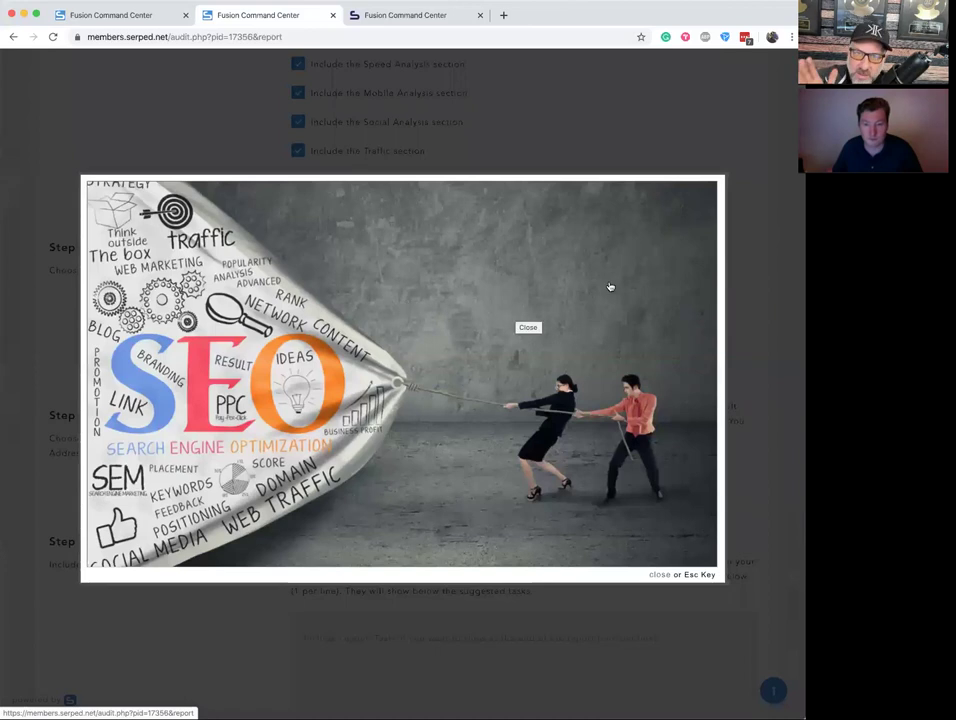
{"action": "left_click", "coordinate": [662, 575]}
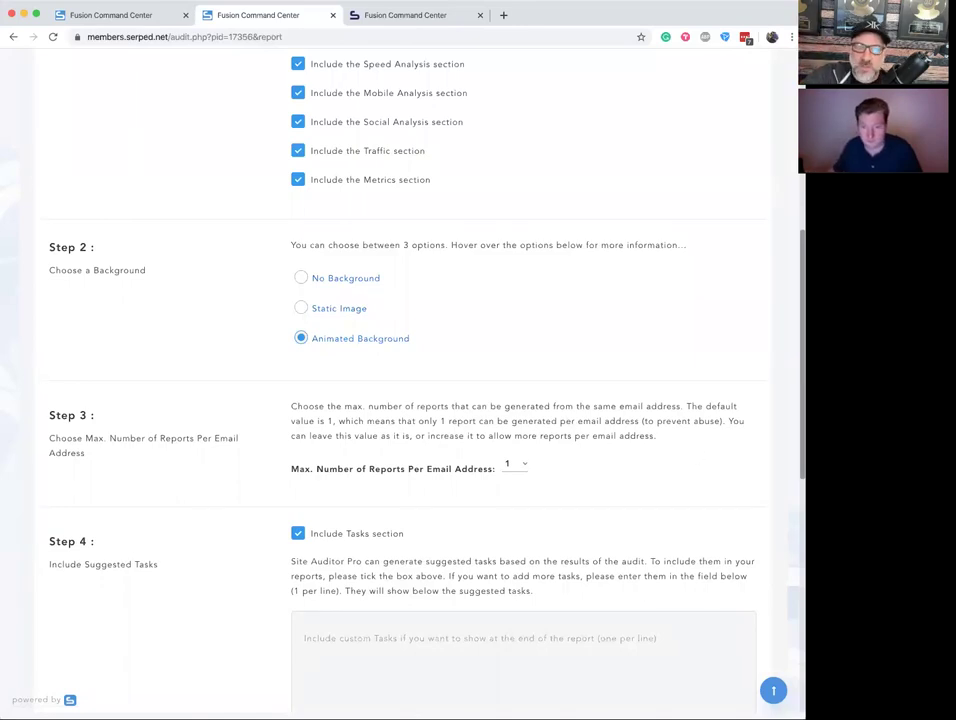
- Add a custom suggested task giving a contact e-mail address, followed by "if you want to blow your business up with customers"
{"action": "scroll", "coordinate": [455, 422], "scroll_direction": "down", "scroll_amount": 4}
{"action": "left_click", "coordinate": [460, 420]}
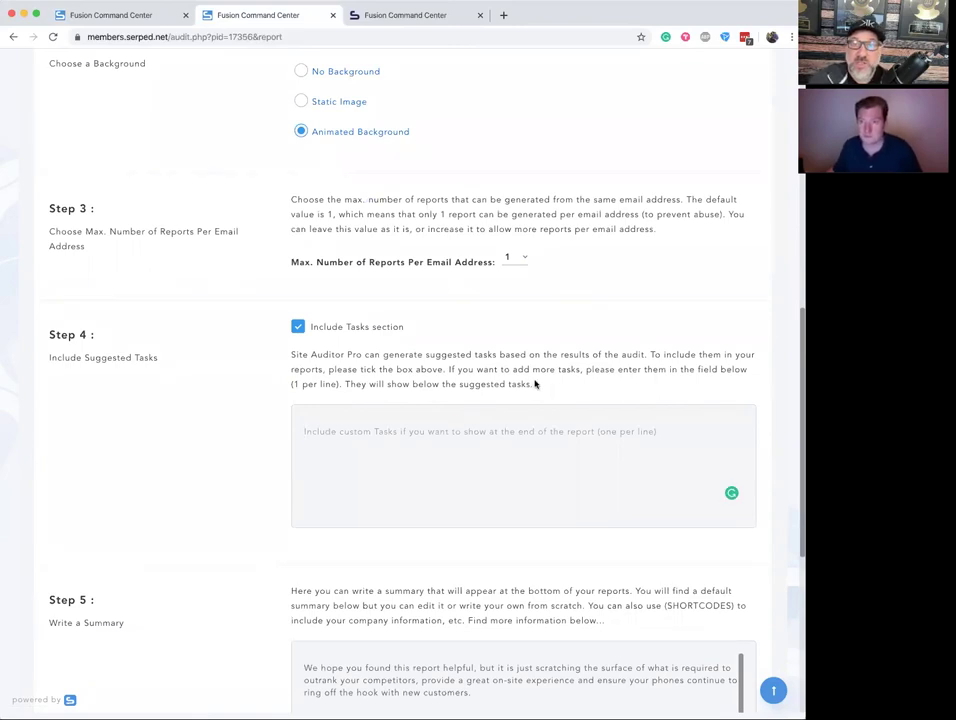
{"action": "type", "text": "Cont"}
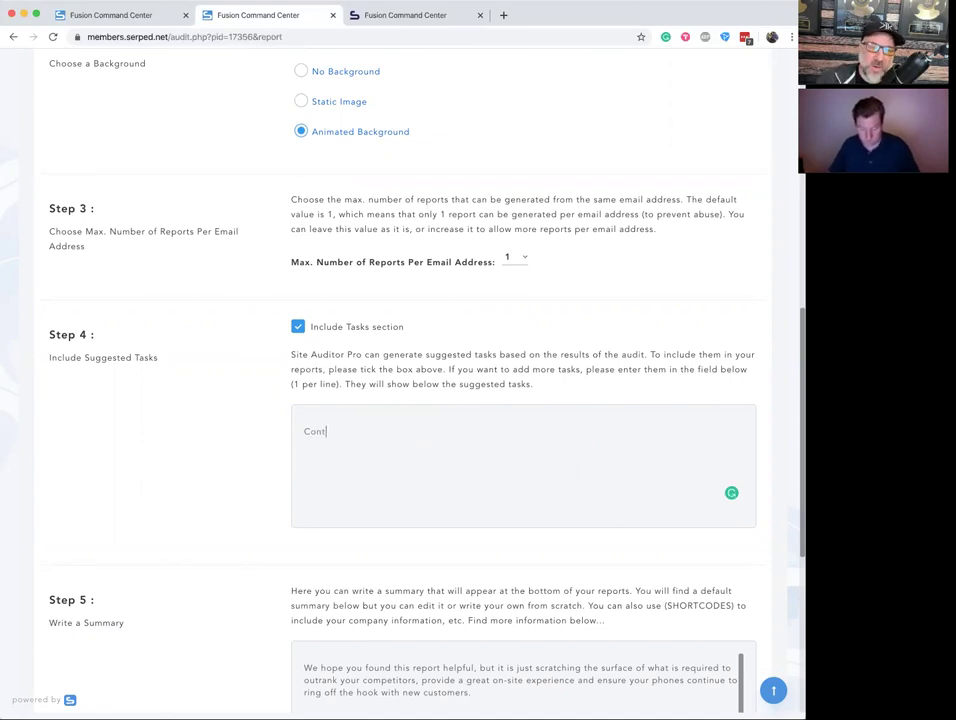
{"action": "type", "text": "act me at: myemail@mycompany.com "}
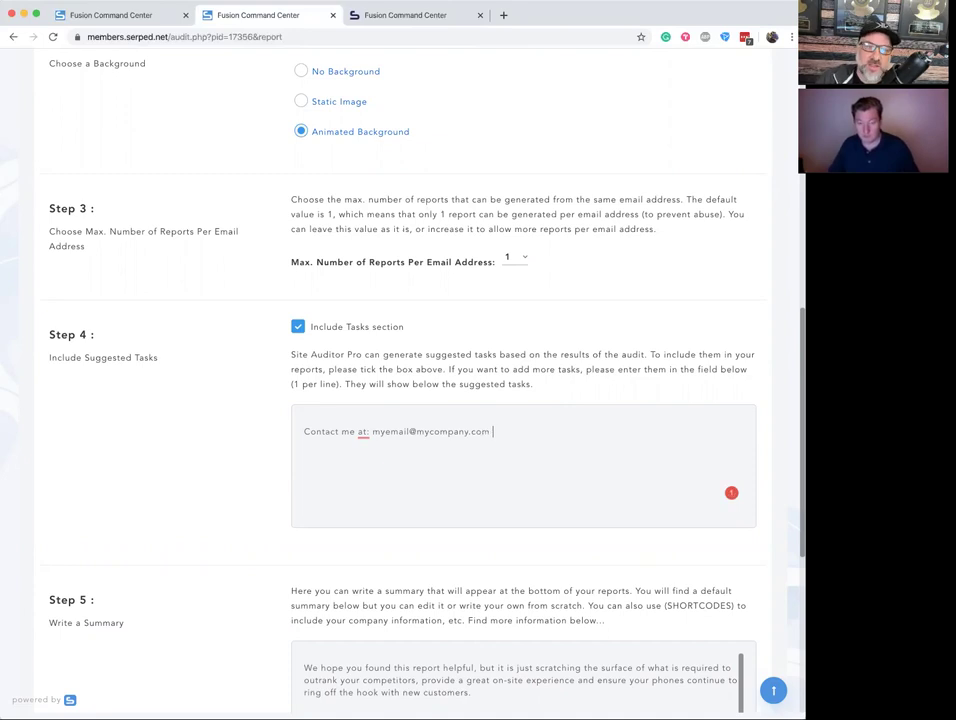
{"action": "type", "text": "if you want to blow your busi"}
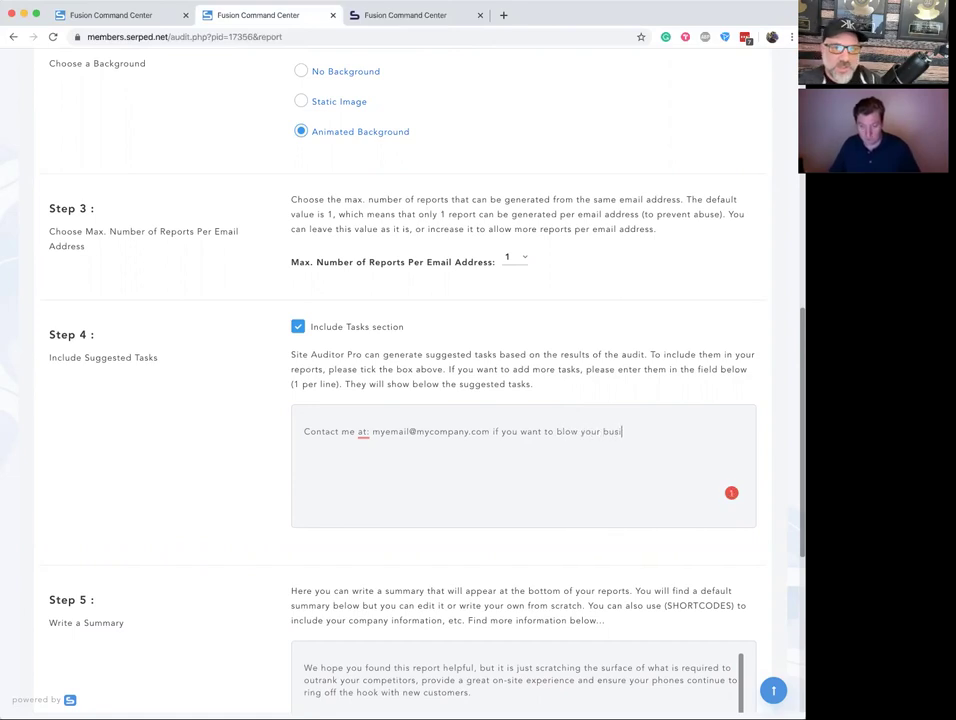
{"action": "type", "text": "ness us "}
{"action": "type", "text": " with "}
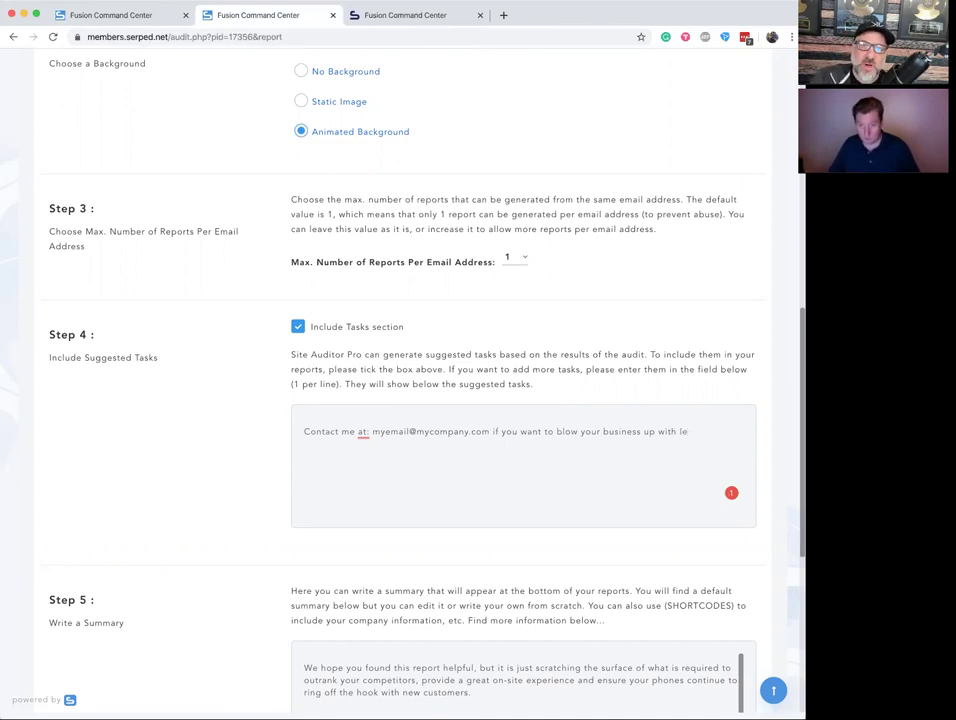
{"action": "type", "text": "customers"}
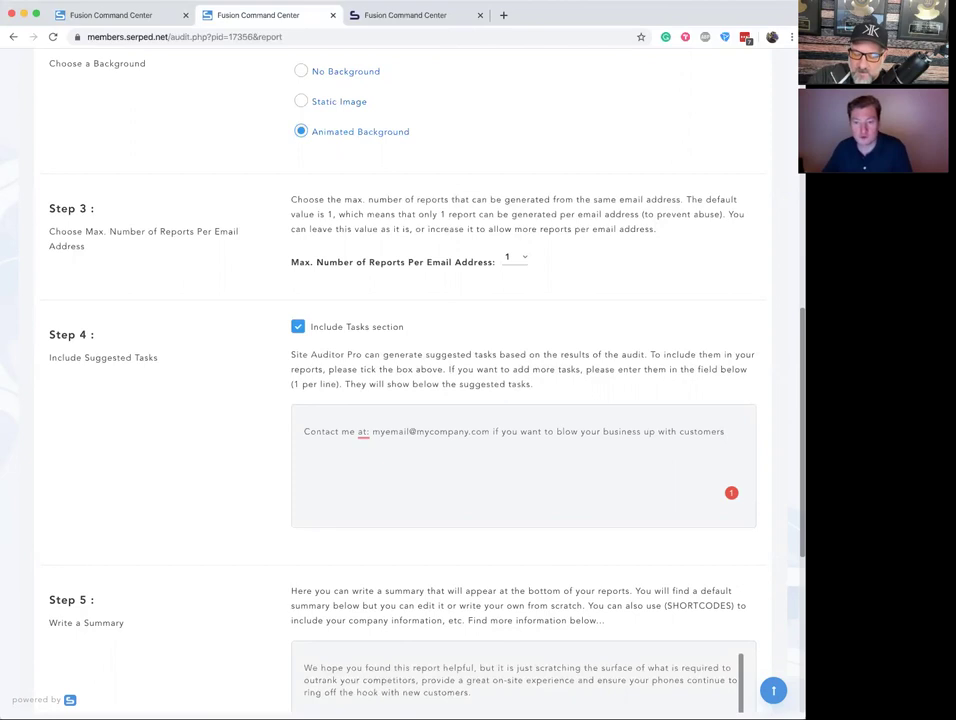
- Review the audit report's task, summary and team member settings, and open the form's opt-in process customization
{"action": "scroll", "coordinate": [478, 380], "scroll_direction": "down", "scroll_amount": 1}
{"action": "scroll", "coordinate": [478, 380], "scroll_direction": "down", "scroll_amount": 1}
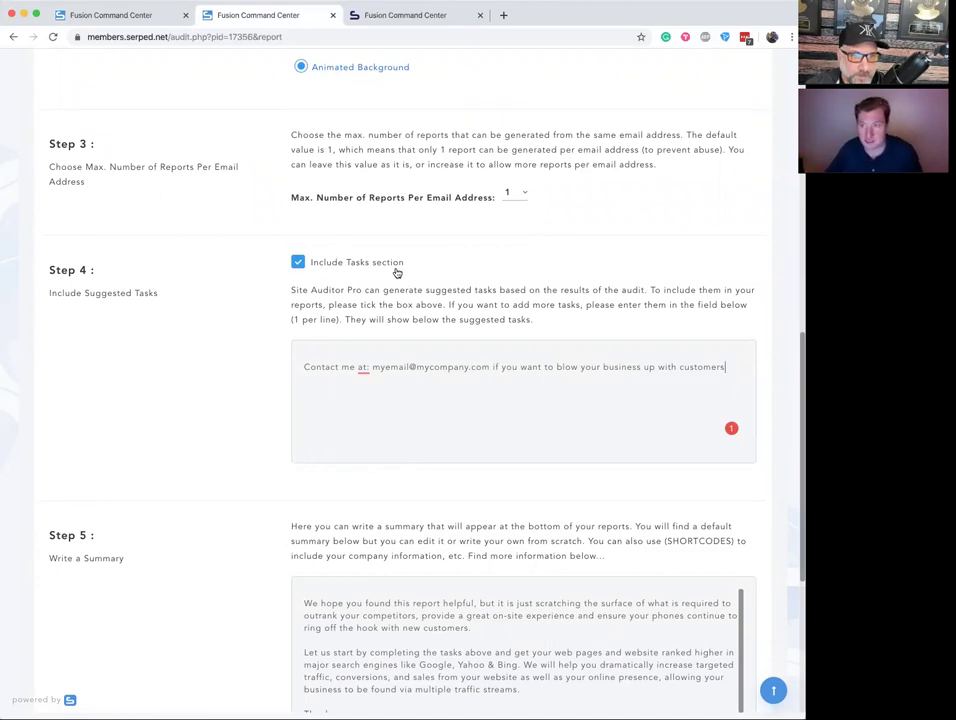
{"action": "left_click_drag", "start_coordinate": [304, 367], "coordinate": [339, 367]}
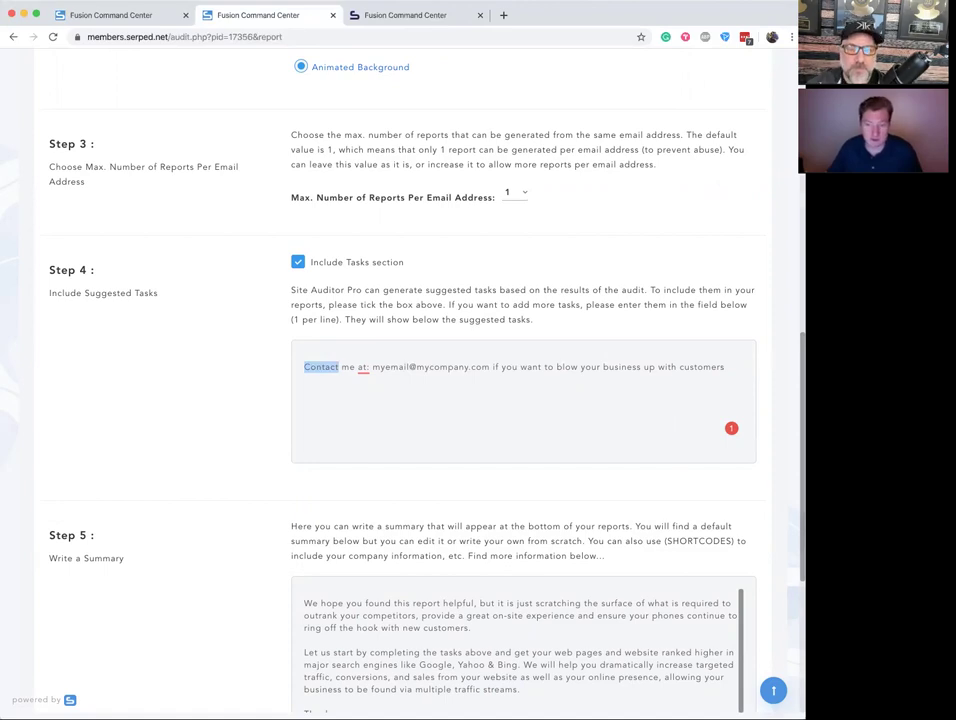
{"action": "scroll", "coordinate": [790, 442], "scroll_direction": "down", "scroll_amount": 3}
{"action": "scroll", "coordinate": [790, 442], "scroll_direction": "down", "scroll_amount": 2}
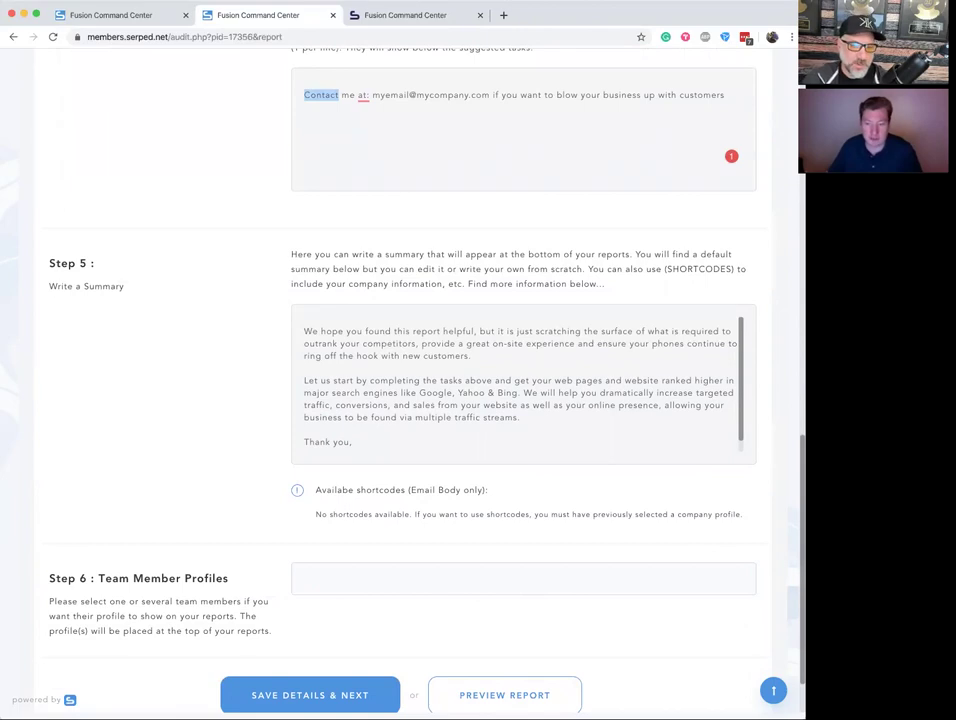
{"action": "scroll", "coordinate": [753, 420], "scroll_direction": "up", "scroll_amount": 15}
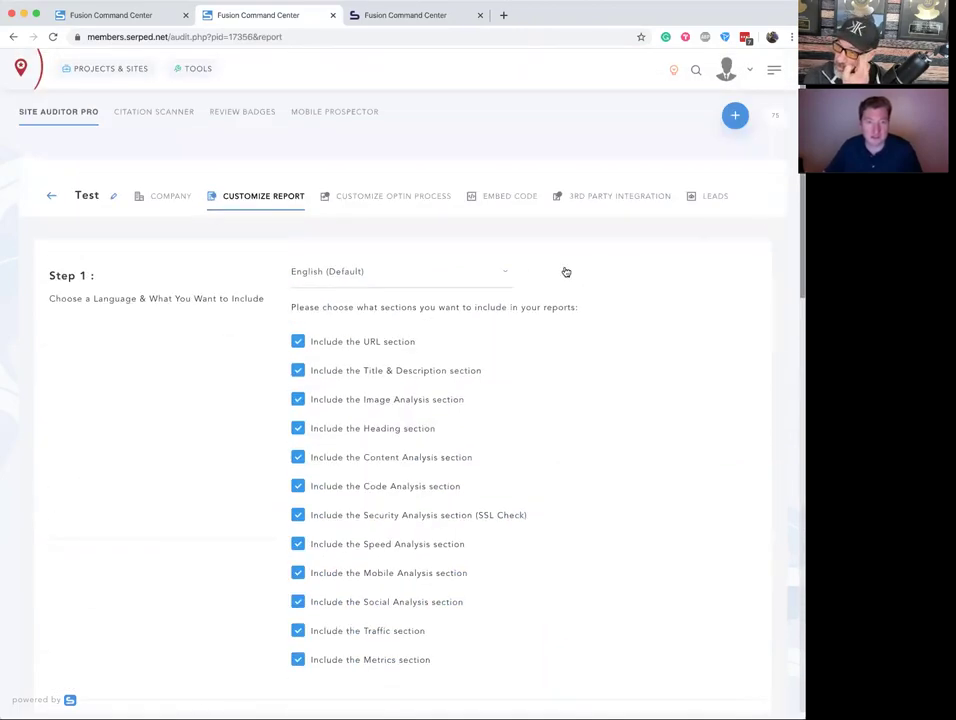
{"action": "left_click", "coordinate": [400, 198]}
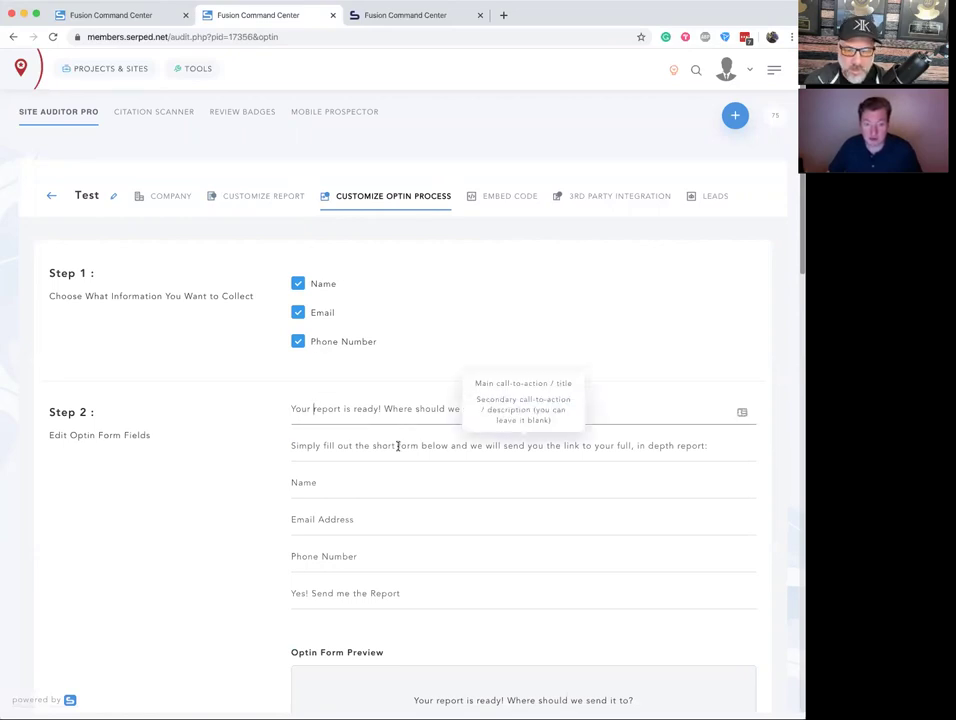
- Examine the opt-in form's call-to-action text, its form preview and the optional custom thank-you page setting
{"action": "left_click", "coordinate": [504, 409]}
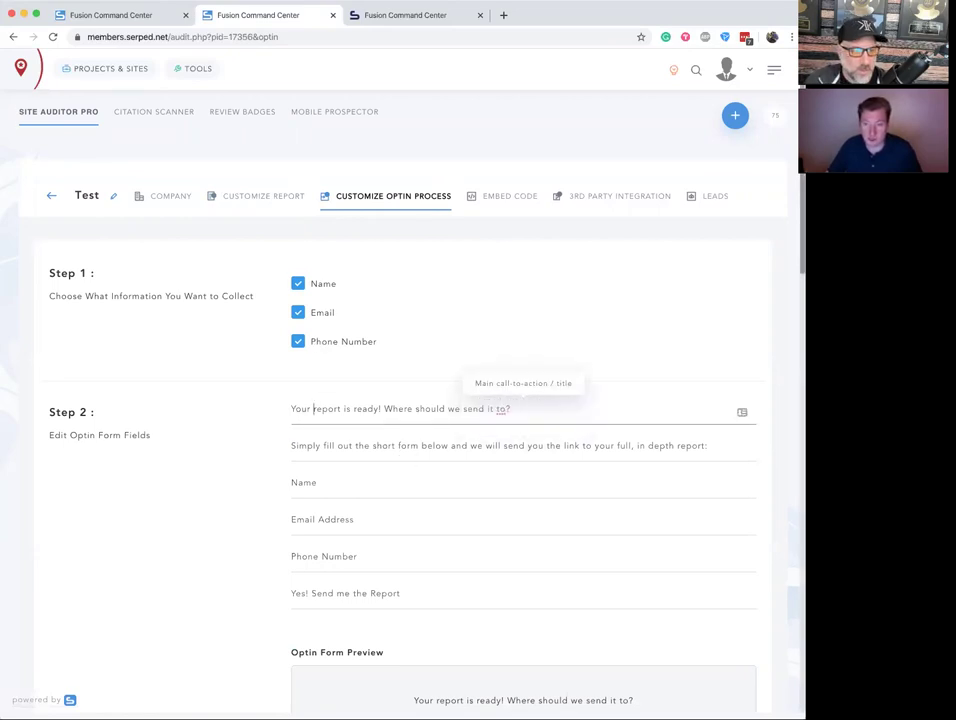
{"action": "scroll", "coordinate": [783, 399], "scroll_direction": "down", "scroll_amount": 5}
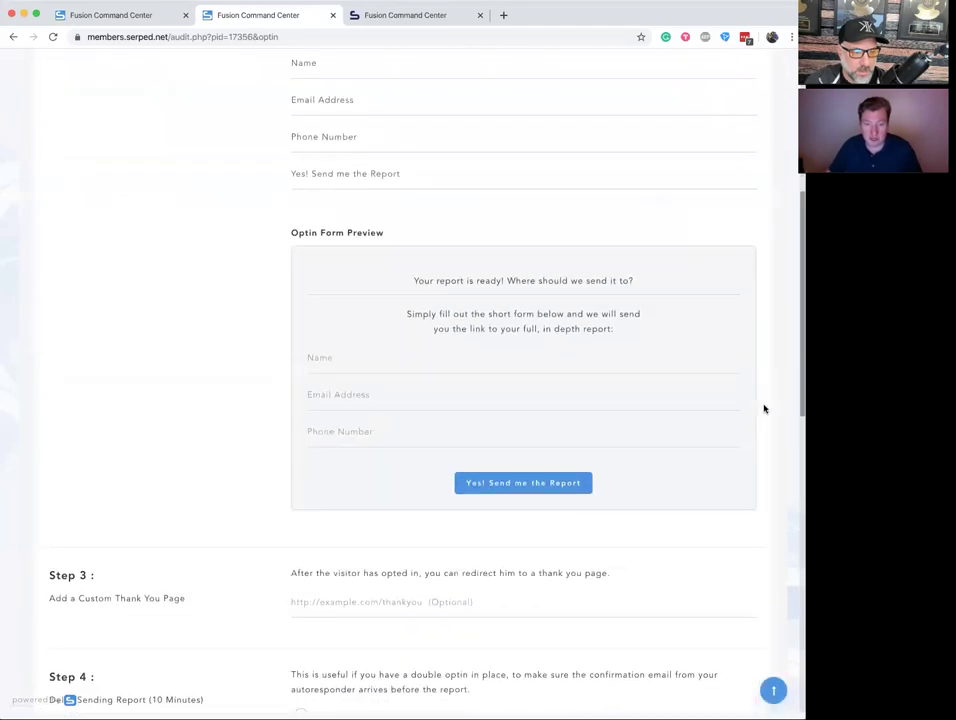
{"action": "left_click_drag", "start_coordinate": [401, 282], "coordinate": [609, 298]}
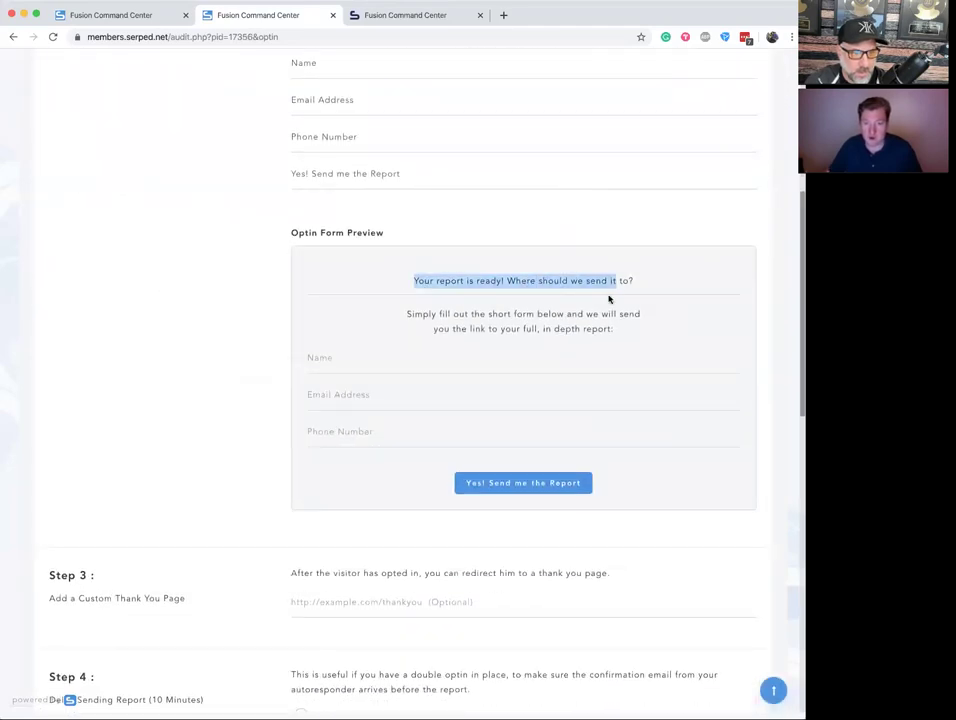
{"action": "left_click", "coordinate": [321, 357]}
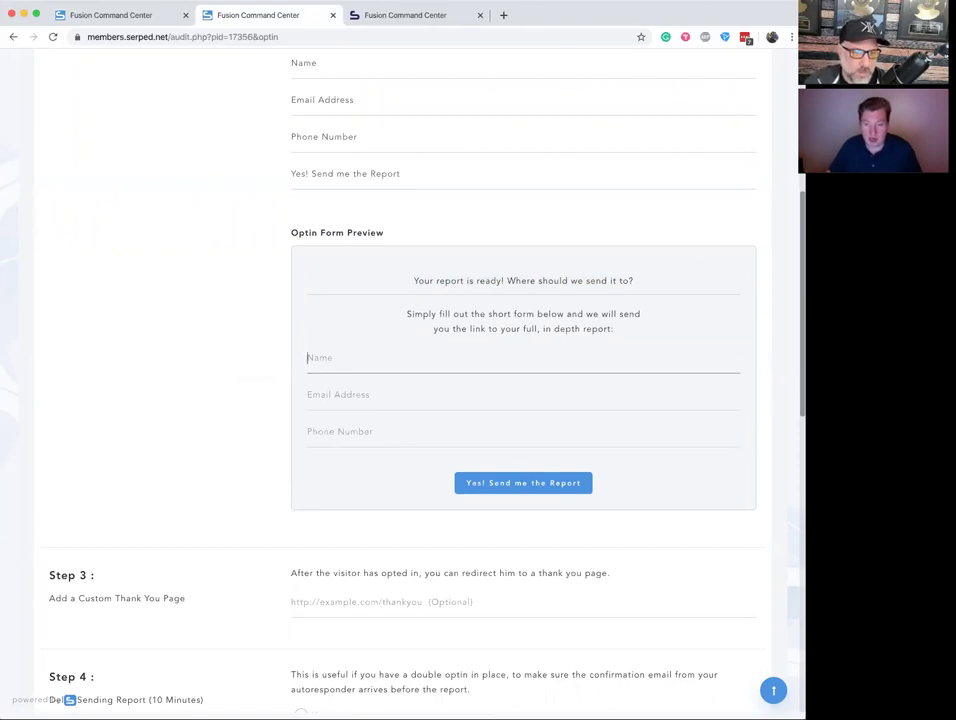
{"action": "scroll", "coordinate": [785, 525], "scroll_direction": "down", "scroll_amount": 5}
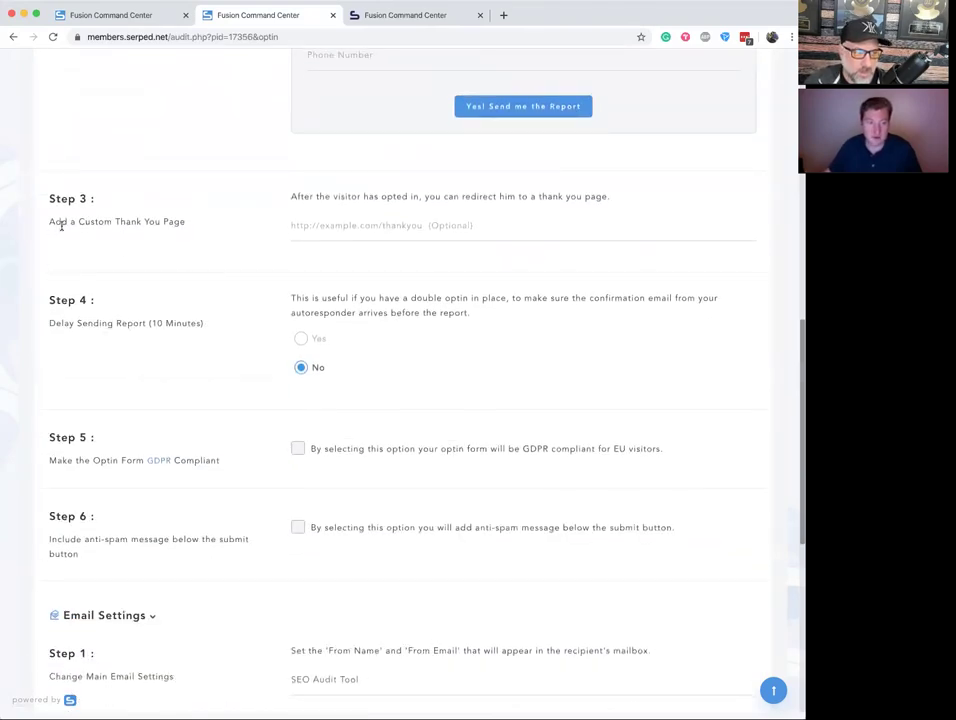
{"action": "left_click_drag", "start_coordinate": [303, 196], "coordinate": [586, 194]}
{"action": "left_click", "coordinate": [480, 221]}
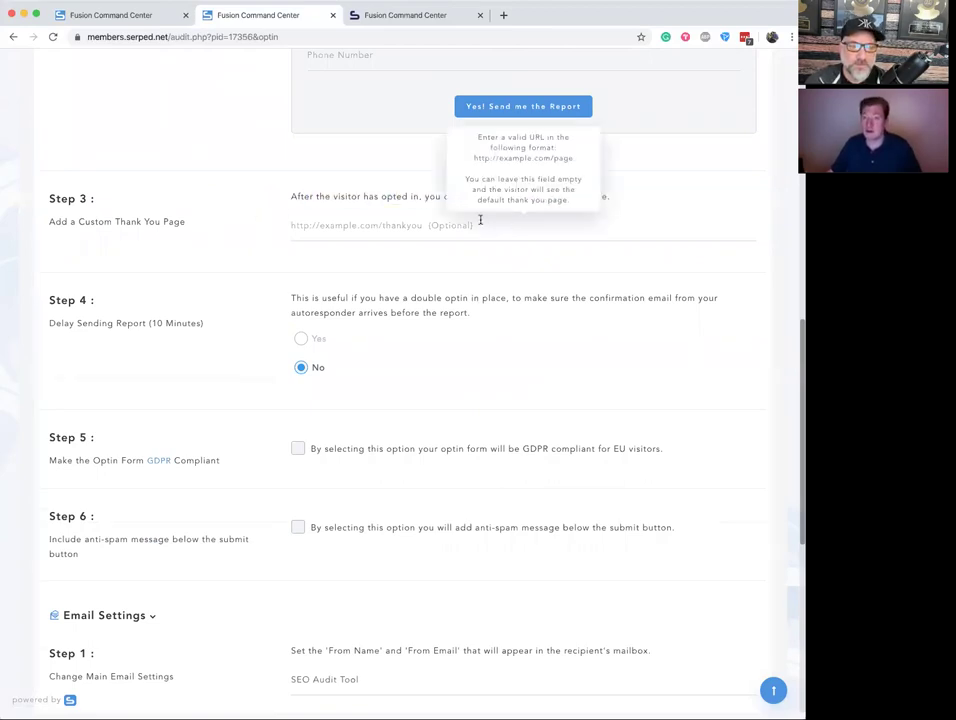
{"action": "left_click", "coordinate": [453, 225]}
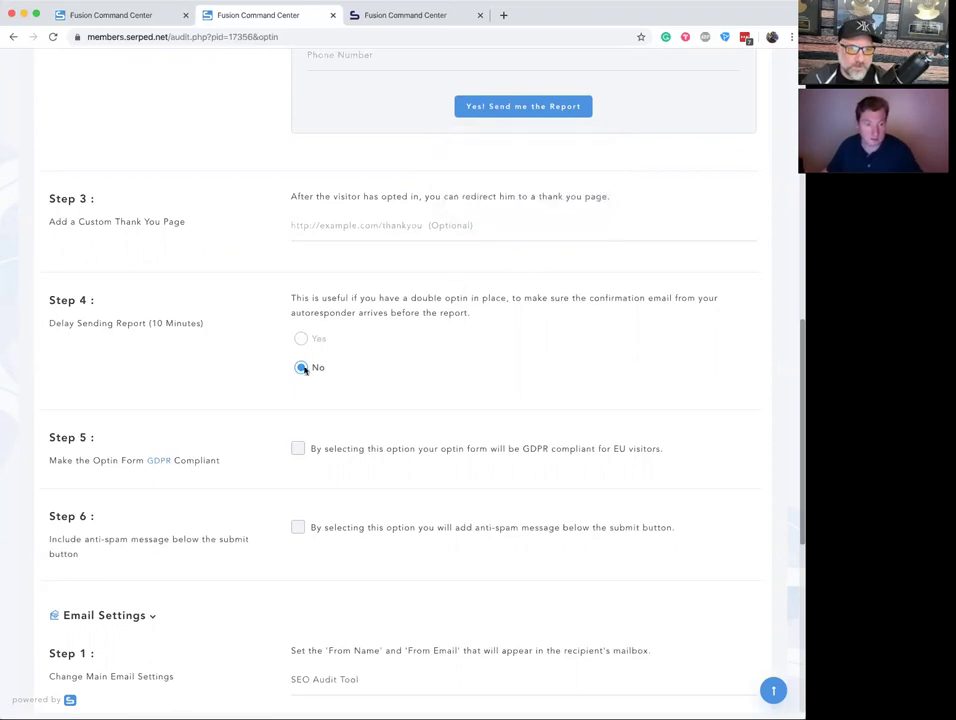
- Turn on the 10-minute delay for sending the report in the opt-in process
{"action": "left_click_drag", "start_coordinate": [62, 333], "coordinate": [149, 323]}
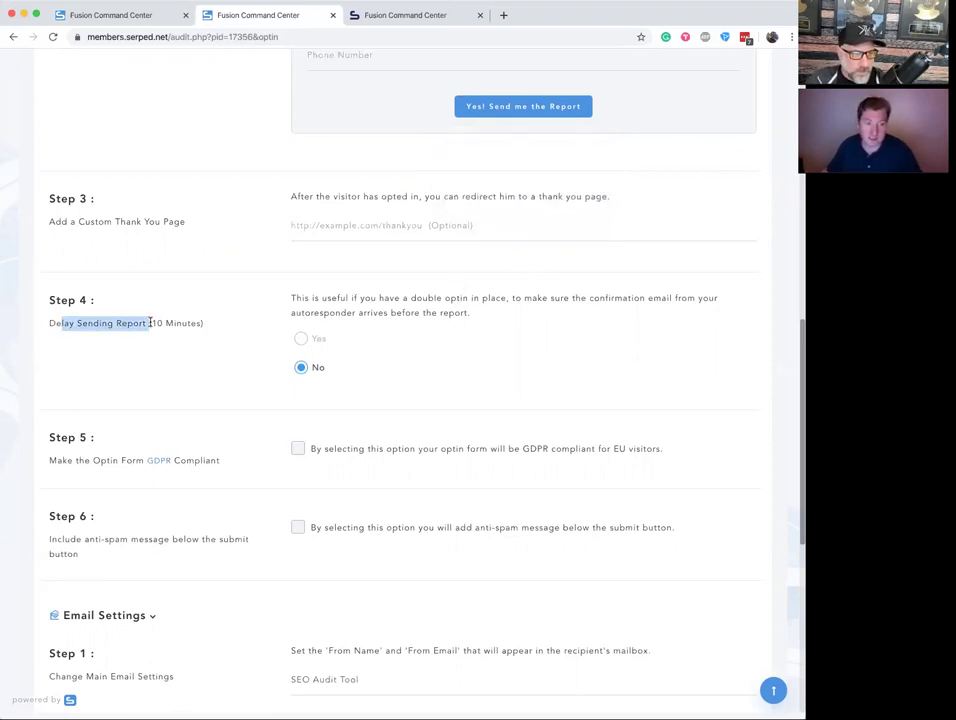
{"action": "left_click", "coordinate": [150, 322]}
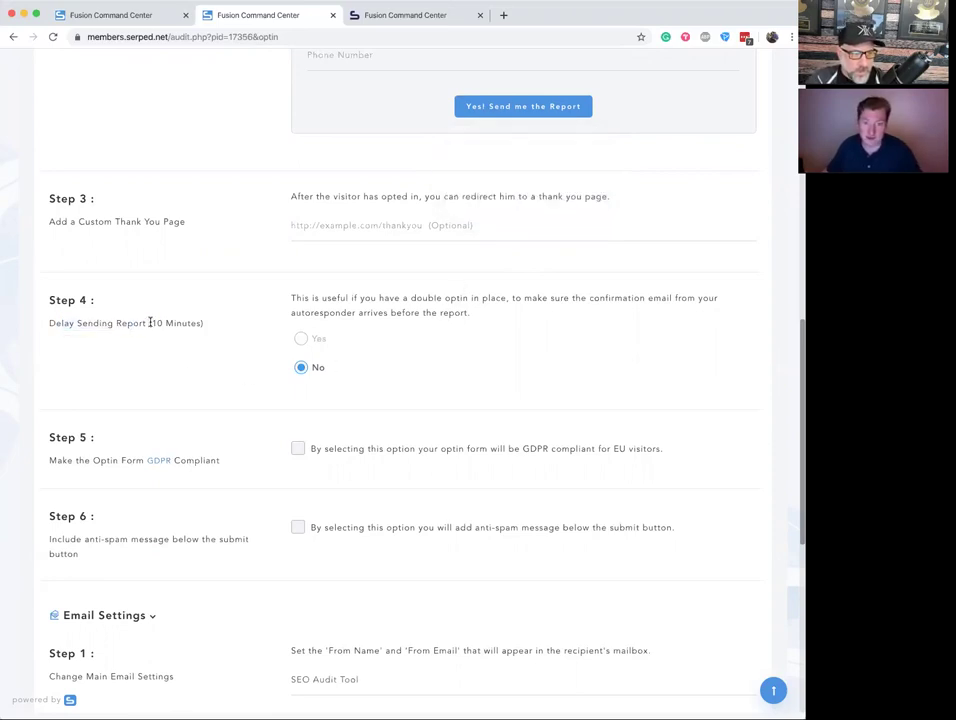
{"action": "left_click", "coordinate": [300, 340]}
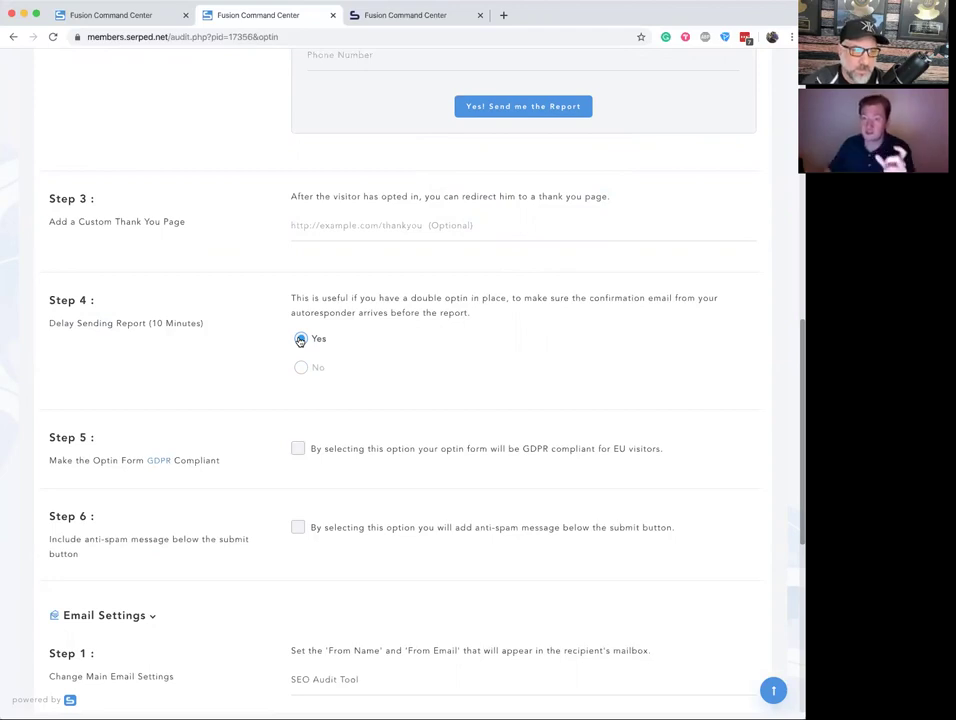
{"action": "scroll", "coordinate": [400, 400], "scroll_direction": "down", "scroll_amount": 1}
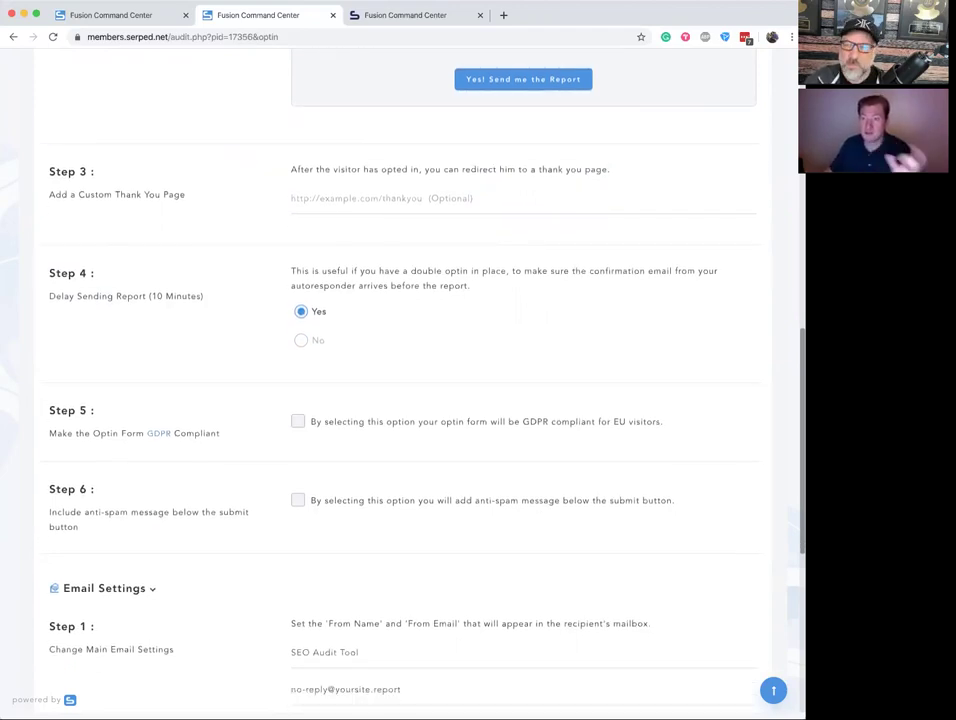
- Review the Test form's third-party autoresponder integrations, including the field for another autoresponder's form code
{"action": "scroll", "coordinate": [400, 400], "scroll_direction": "up", "scroll_amount": 10}
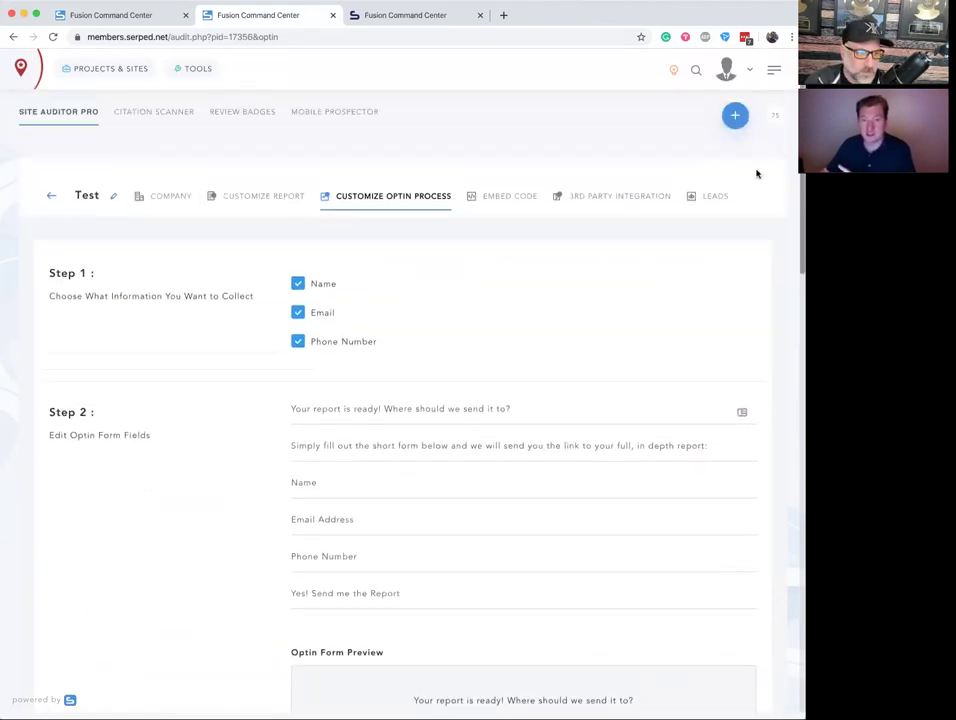
{"action": "left_click", "coordinate": [583, 203]}
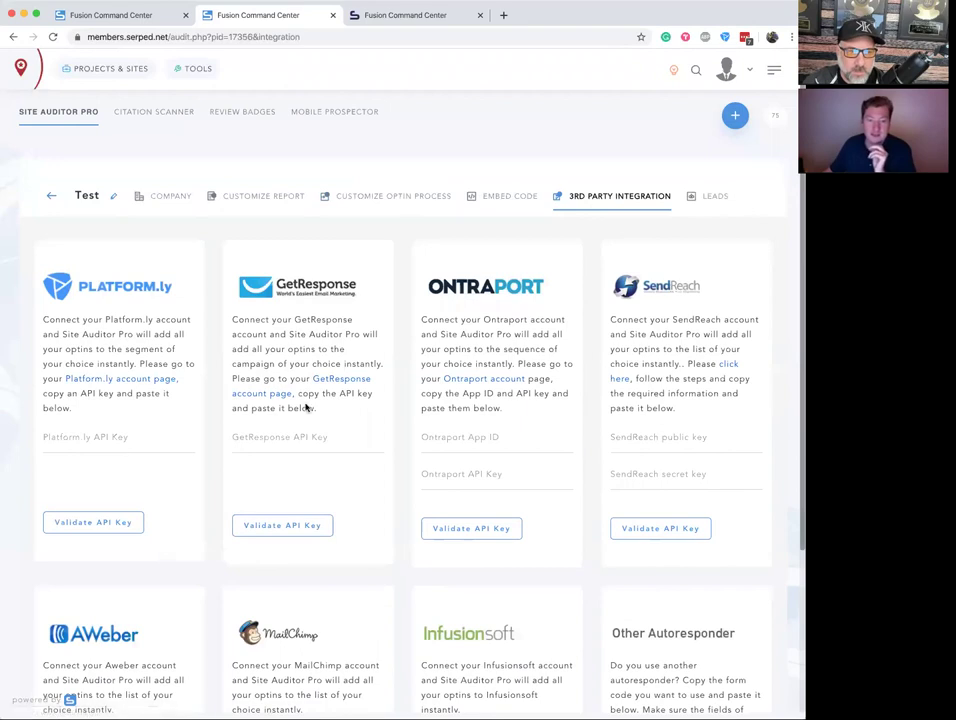
{"action": "scroll", "coordinate": [775, 382], "scroll_direction": "down", "scroll_amount": 1}
{"action": "scroll", "coordinate": [787, 476], "scroll_direction": "down", "scroll_amount": 3}
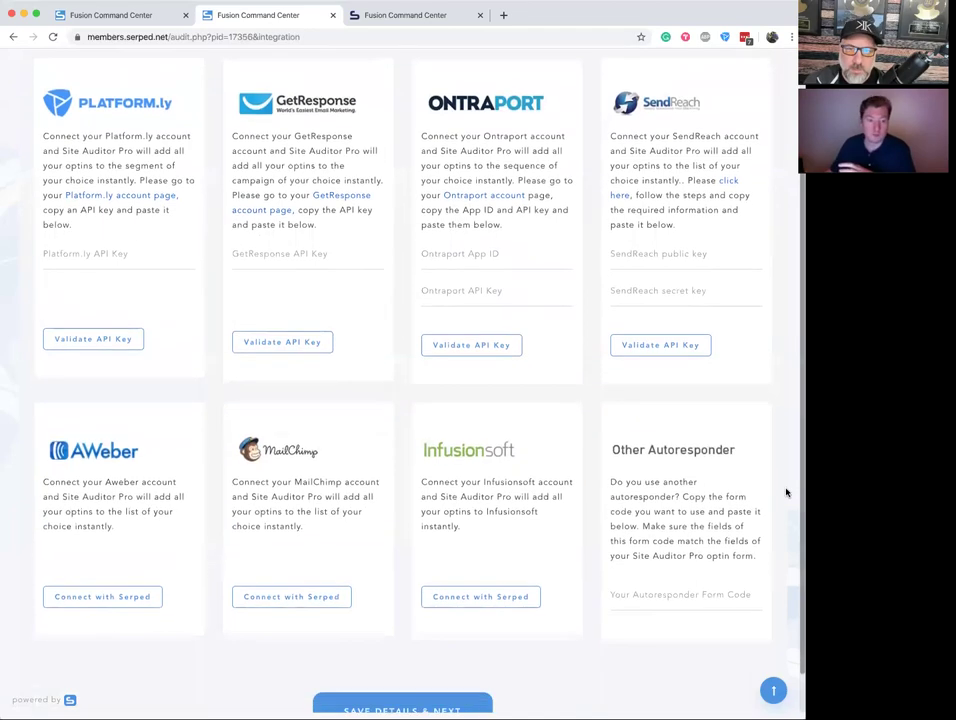
{"action": "scroll", "coordinate": [787, 490], "scroll_direction": "up", "scroll_amount": 4}
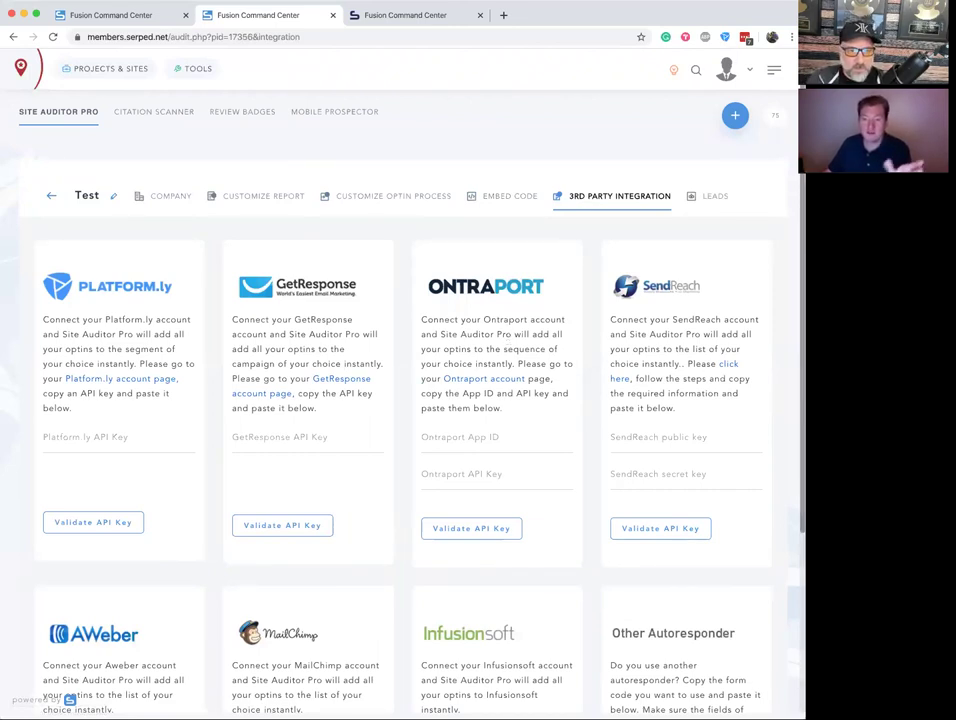
{"action": "scroll", "coordinate": [400, 380], "scroll_direction": "down", "scroll_amount": 1}
{"action": "scroll", "coordinate": [785, 419], "scroll_direction": "down", "scroll_amount": 3}
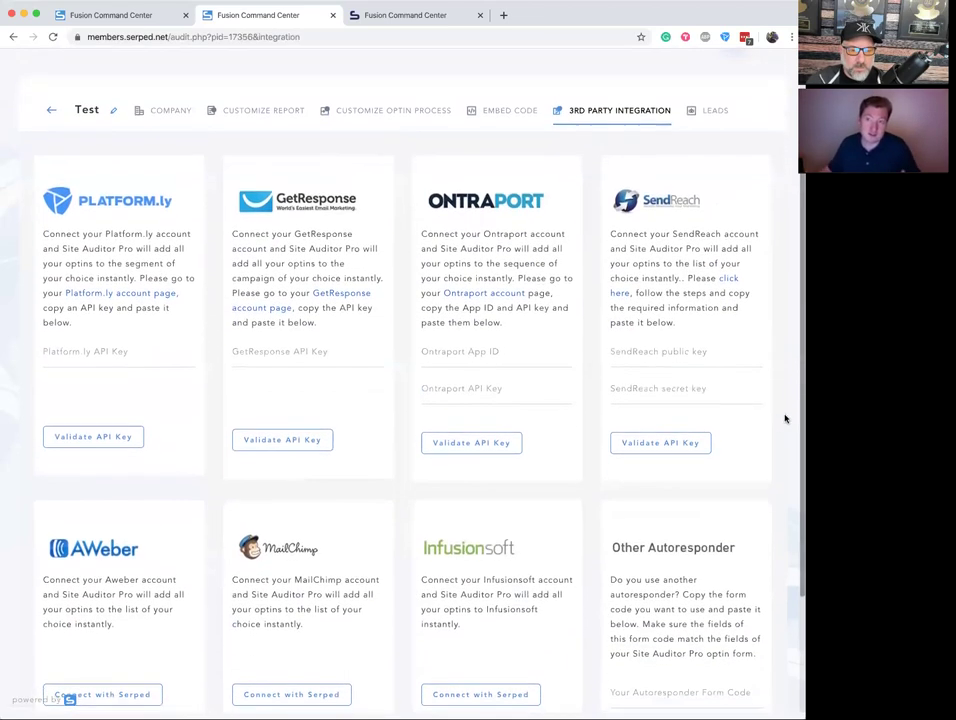
{"action": "scroll", "coordinate": [785, 419], "scroll_direction": "down", "scroll_amount": 3}
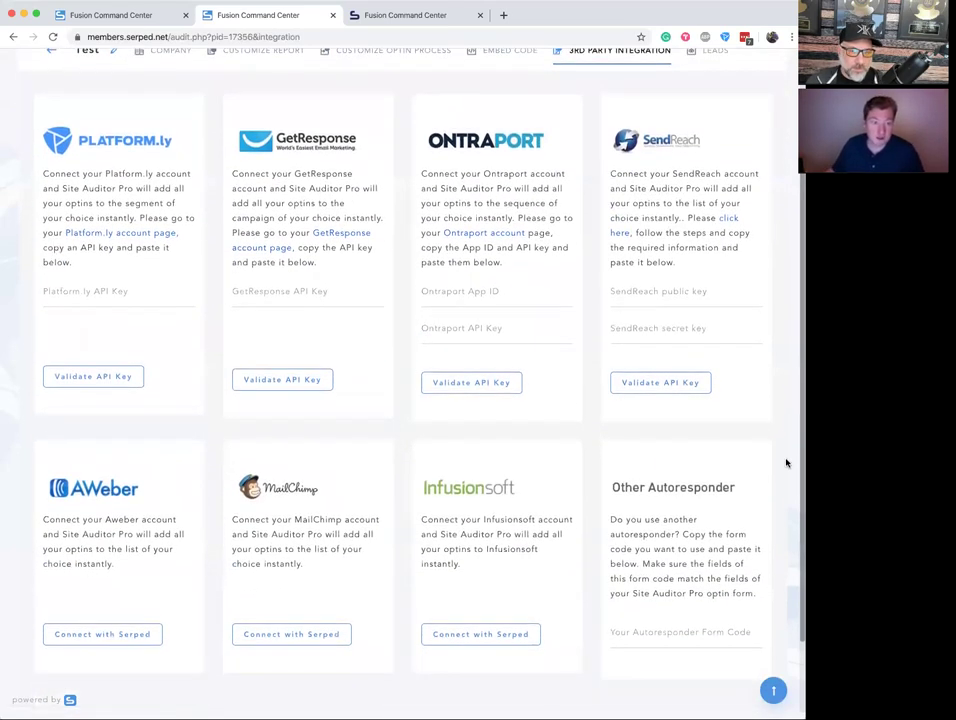
{"action": "scroll", "coordinate": [786, 463], "scroll_direction": "down", "scroll_amount": 1}
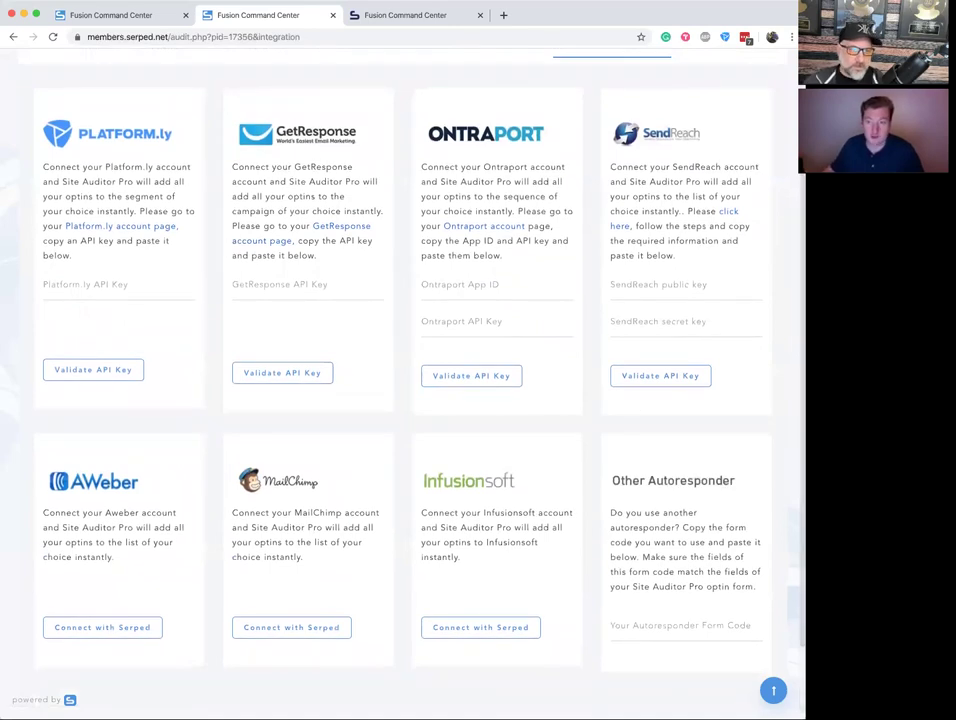
{"action": "scroll", "coordinate": [400, 380], "scroll_direction": "down", "scroll_amount": 1}
{"action": "left_click", "coordinate": [669, 540]}
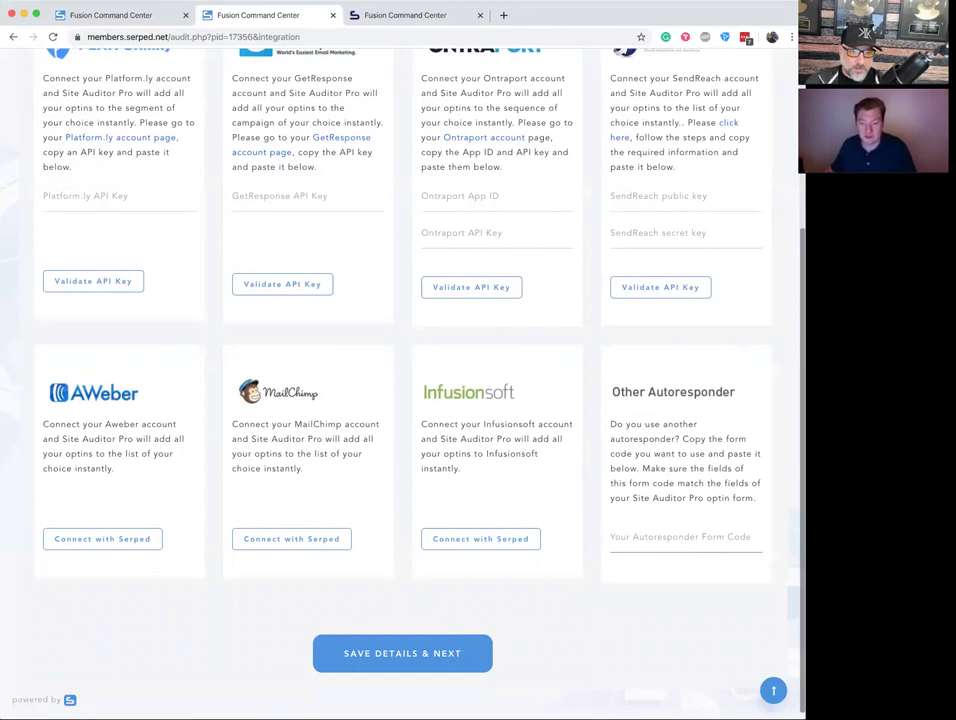
{"action": "scroll", "coordinate": [762, 342], "scroll_direction": "up", "scroll_amount": 5}
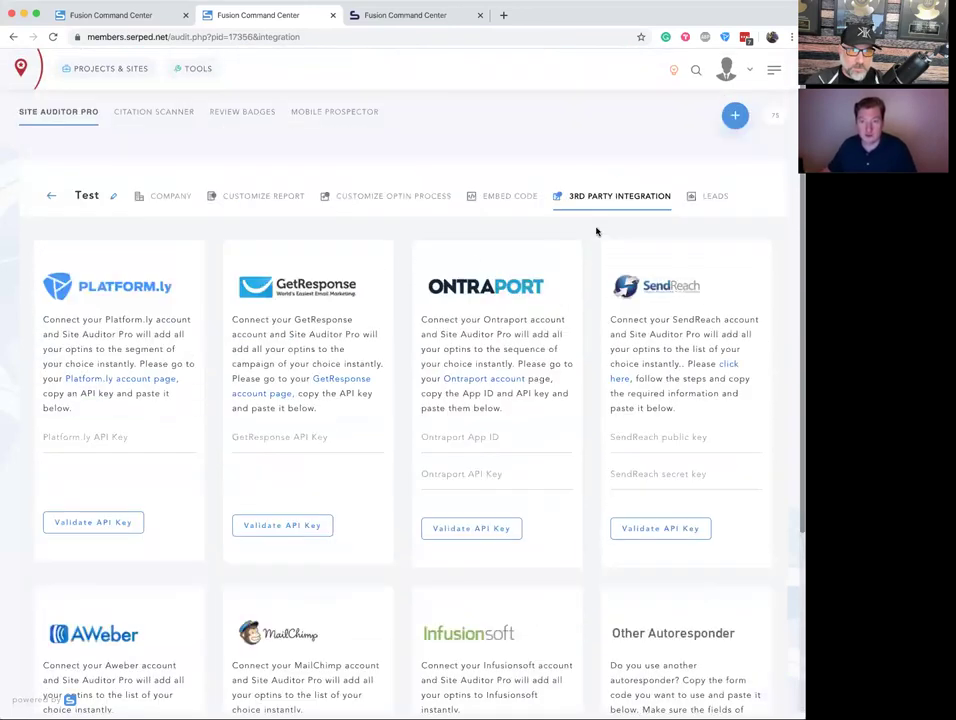
- Check the Test form's leads, and examine its box and landing page embed codes
{"action": "left_click", "coordinate": [704, 202]}
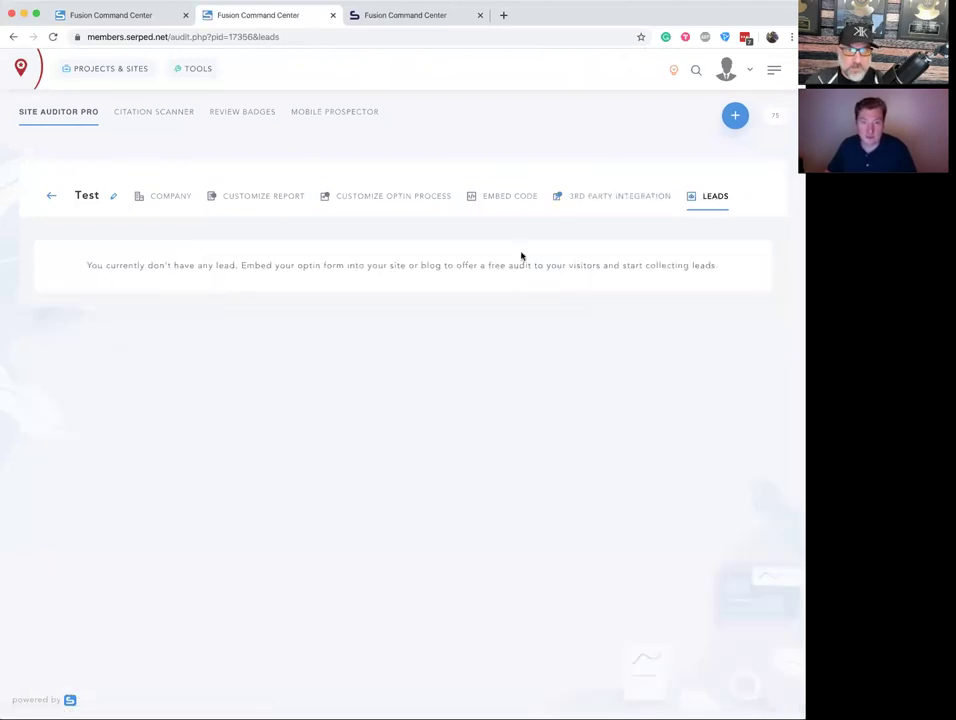
{"action": "left_click", "coordinate": [498, 203]}
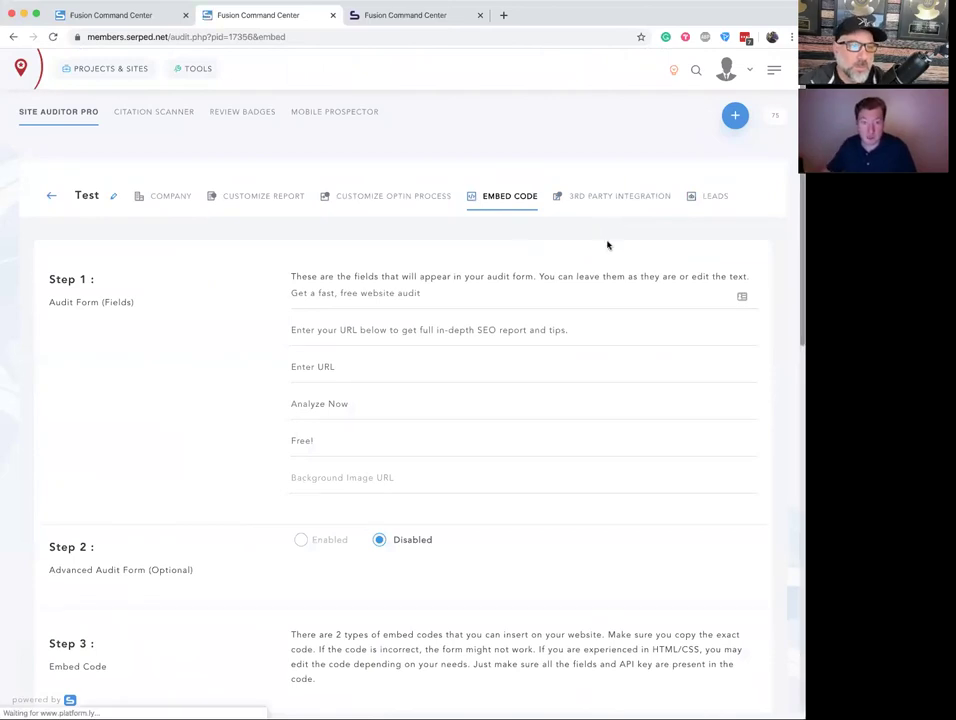
{"action": "scroll", "coordinate": [785, 370], "scroll_direction": "down", "scroll_amount": 5}
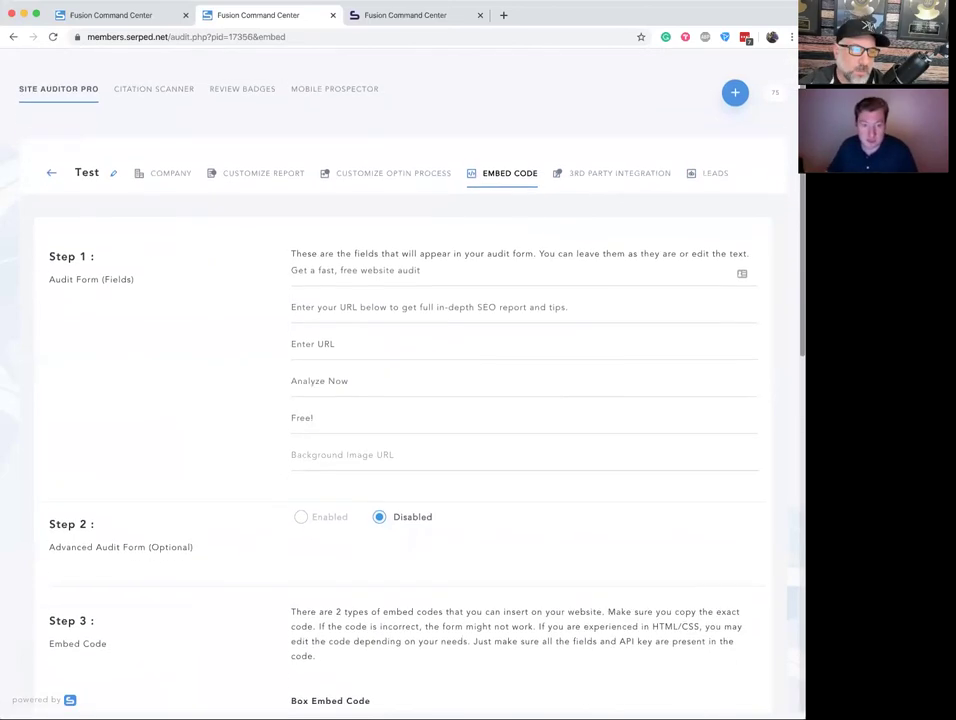
{"action": "scroll", "coordinate": [785, 378], "scroll_direction": "down", "scroll_amount": 6}
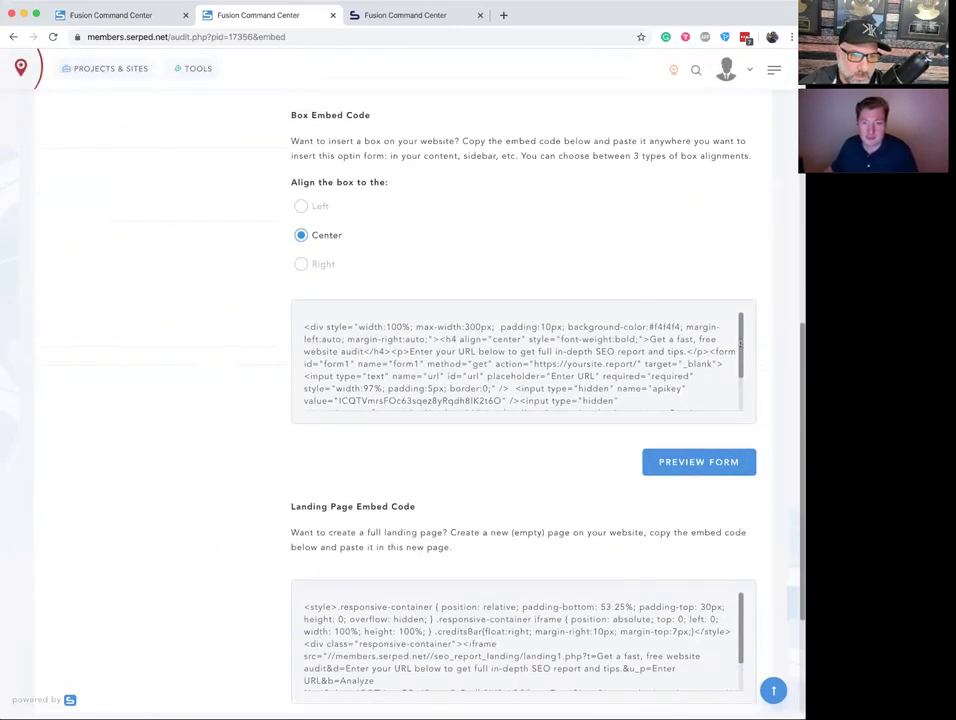
{"action": "scroll", "coordinate": [730, 388], "scroll_direction": "down", "scroll_amount": 3}
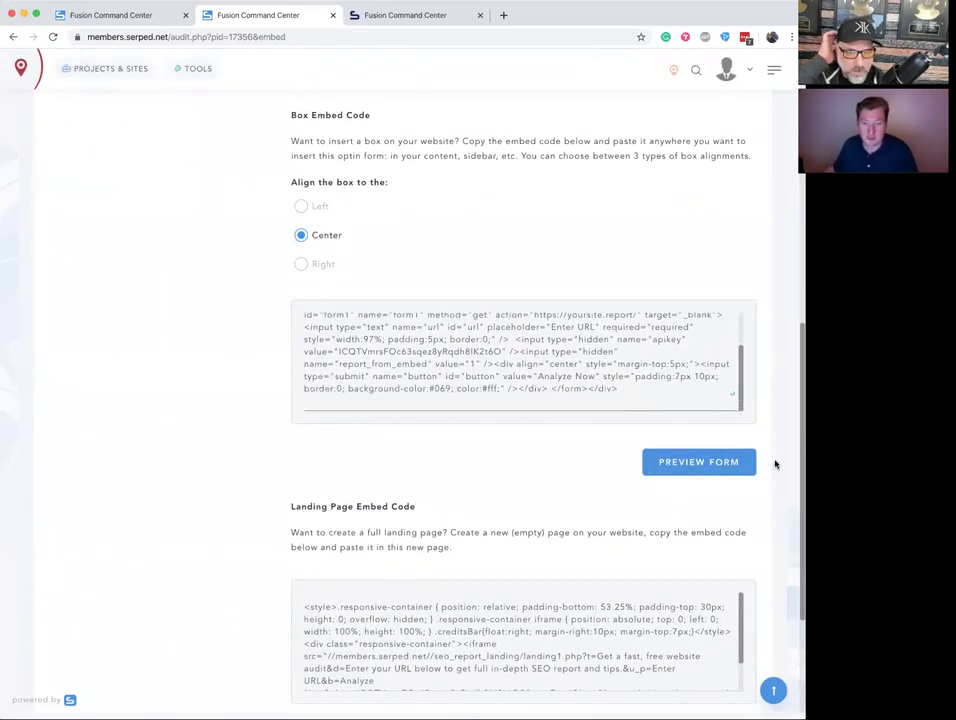
- Preview the center-aligned box audit form, close the preview and return to the embed code's audit form fields
{"action": "left_click", "coordinate": [709, 462]}
{"action": "left_click_drag", "start_coordinate": [328, 157], "coordinate": [452, 216]}
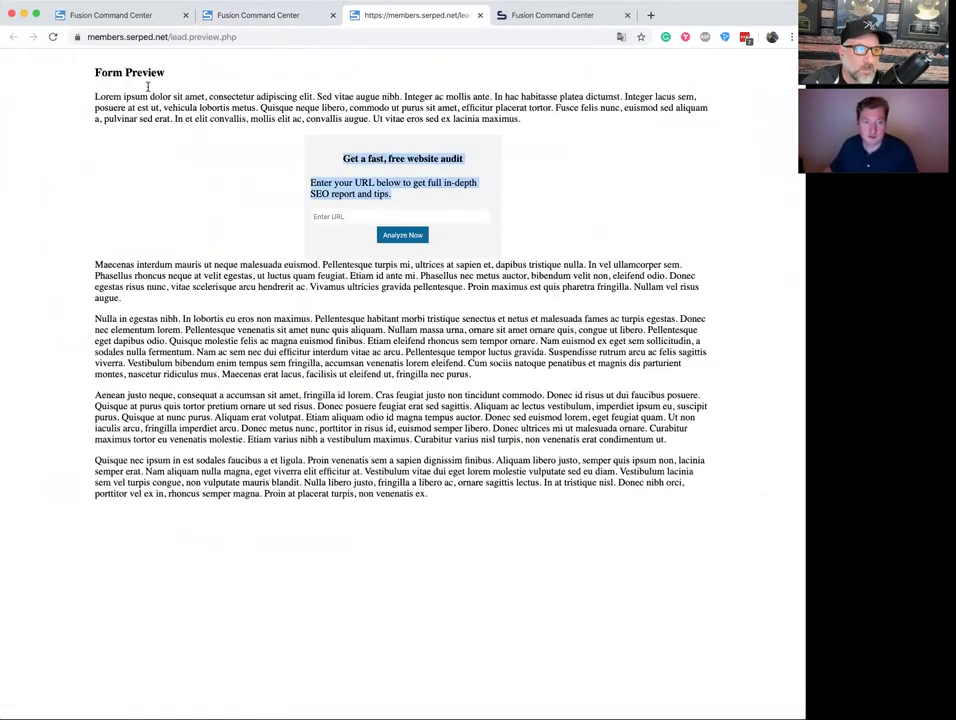
{"action": "left_click", "coordinate": [359, 150]}
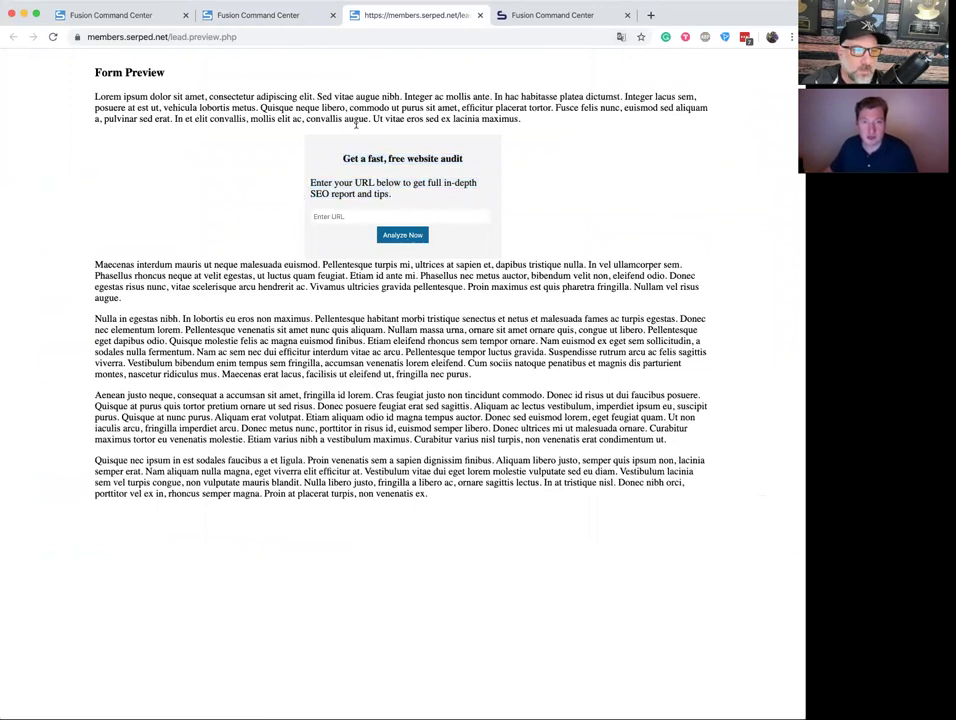
{"action": "left_click", "coordinate": [480, 16]}
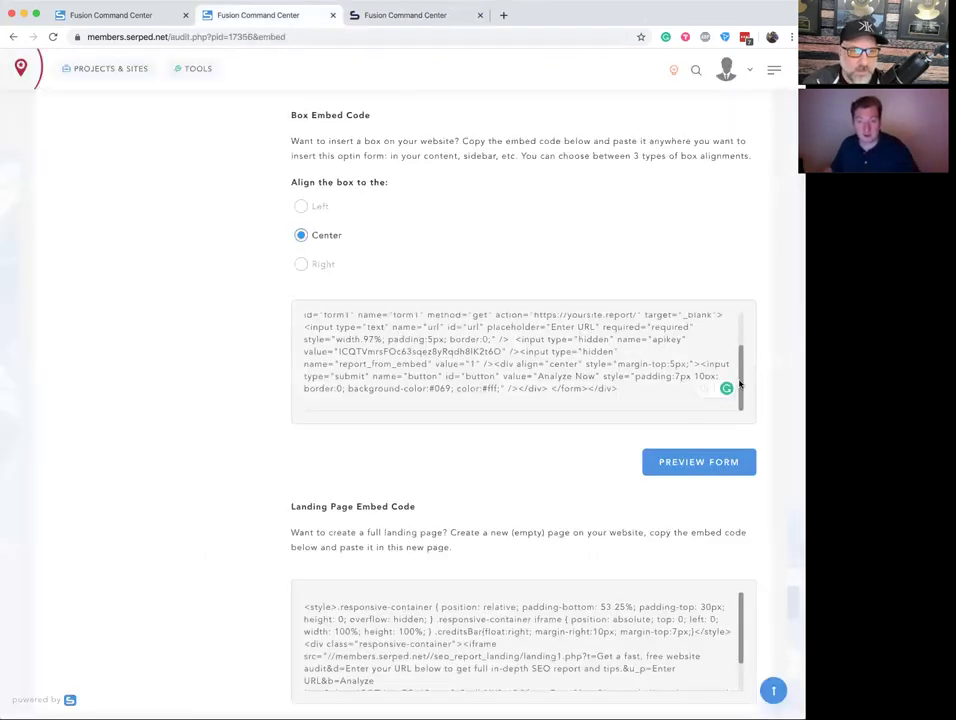
{"action": "scroll", "coordinate": [400, 380], "scroll_direction": "down", "scroll_amount": 5}
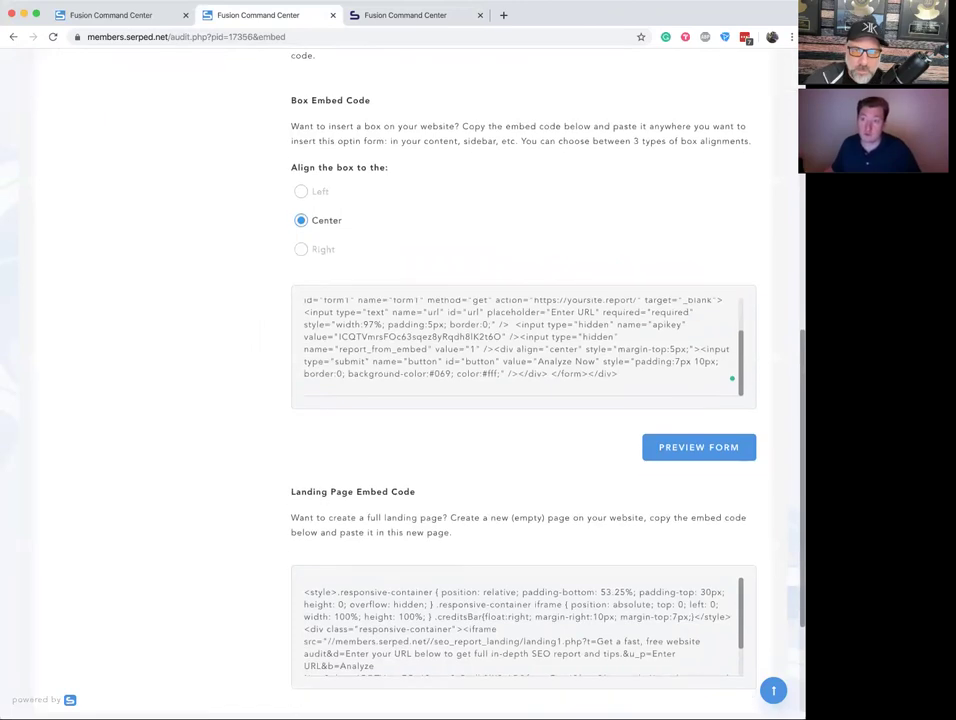
{"action": "left_click", "coordinate": [773, 690]}
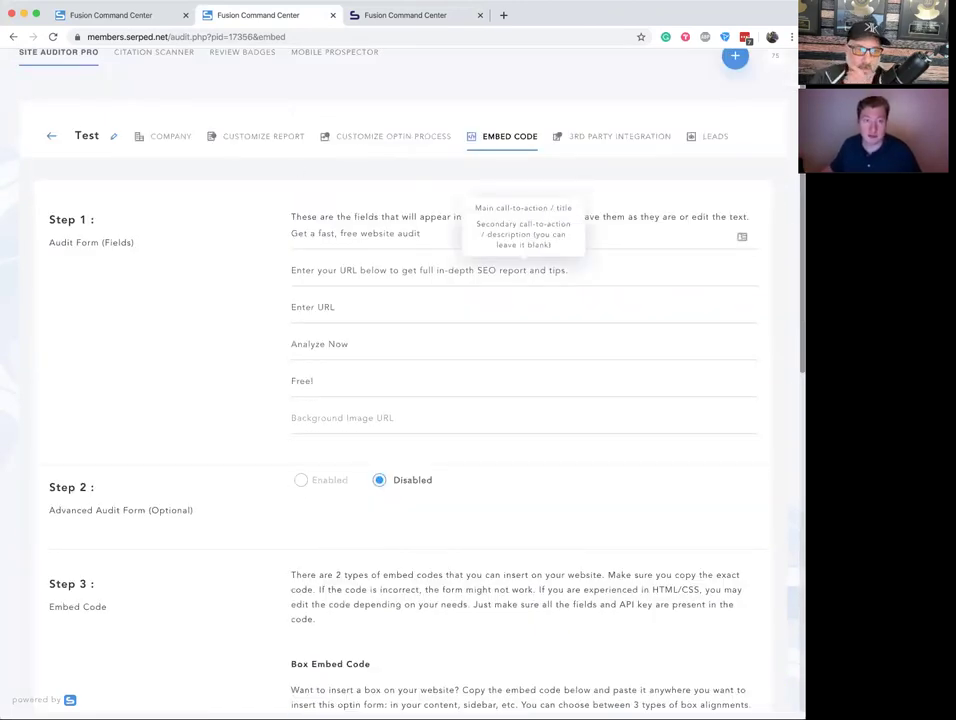
{"action": "scroll", "coordinate": [631, 275], "scroll_direction": "up", "scroll_amount": 2}
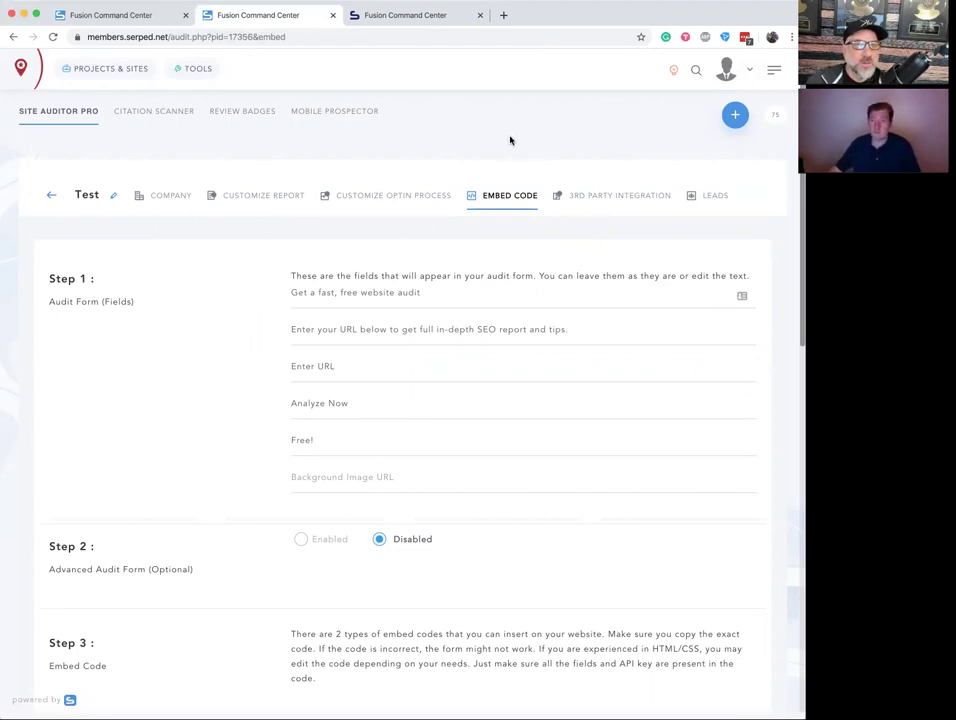
- Start a new review badge and add an empty citation row for manual entry
{"action": "left_click", "coordinate": [241, 112]}
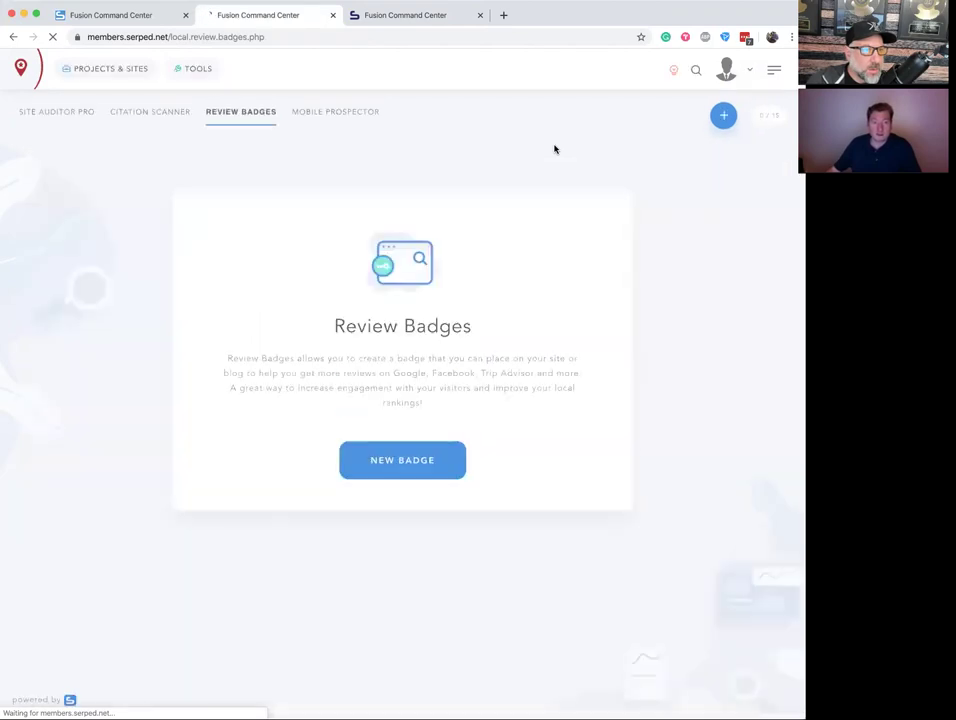
{"action": "left_click", "coordinate": [402, 458]}
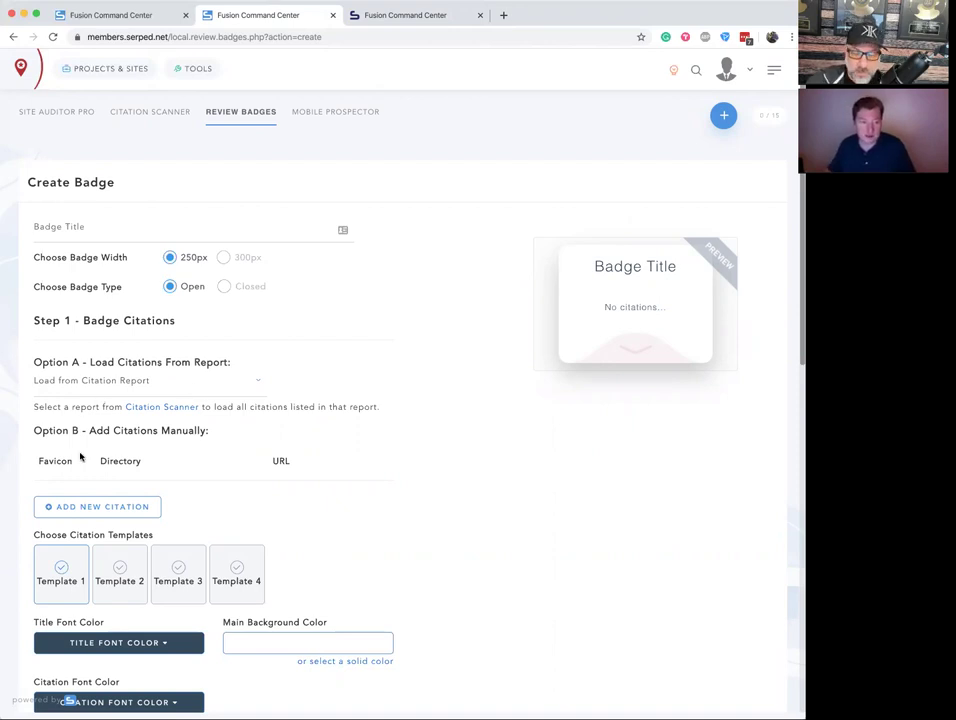
{"action": "left_click", "coordinate": [78, 510]}
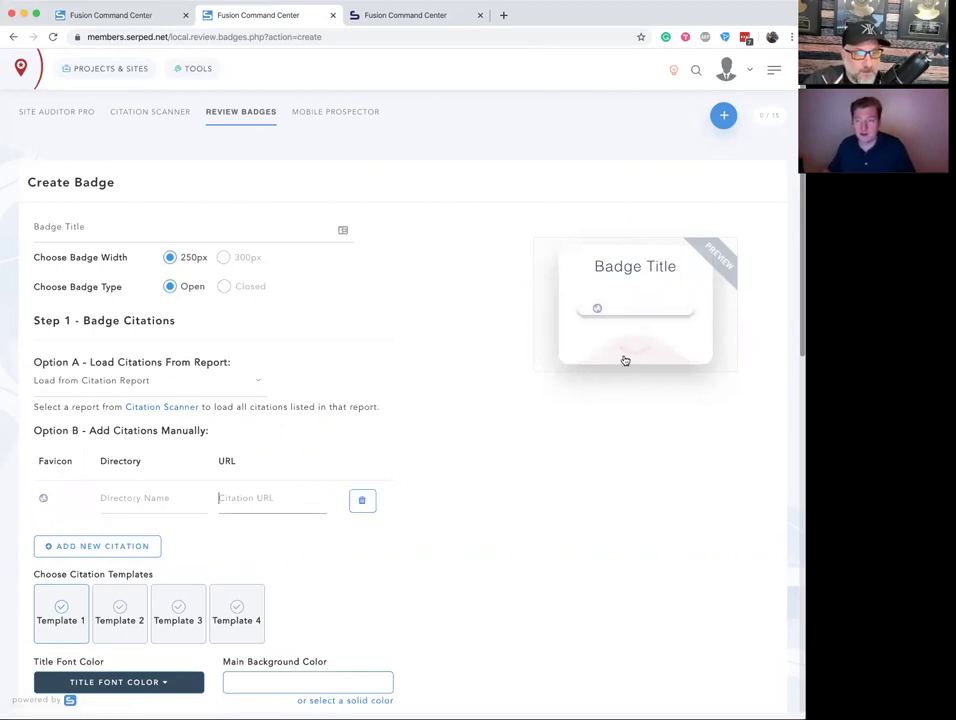
{"action": "left_click", "coordinate": [245, 498]}
{"action": "scroll", "coordinate": [785, 444], "scroll_direction": "down", "scroll_amount": 10}
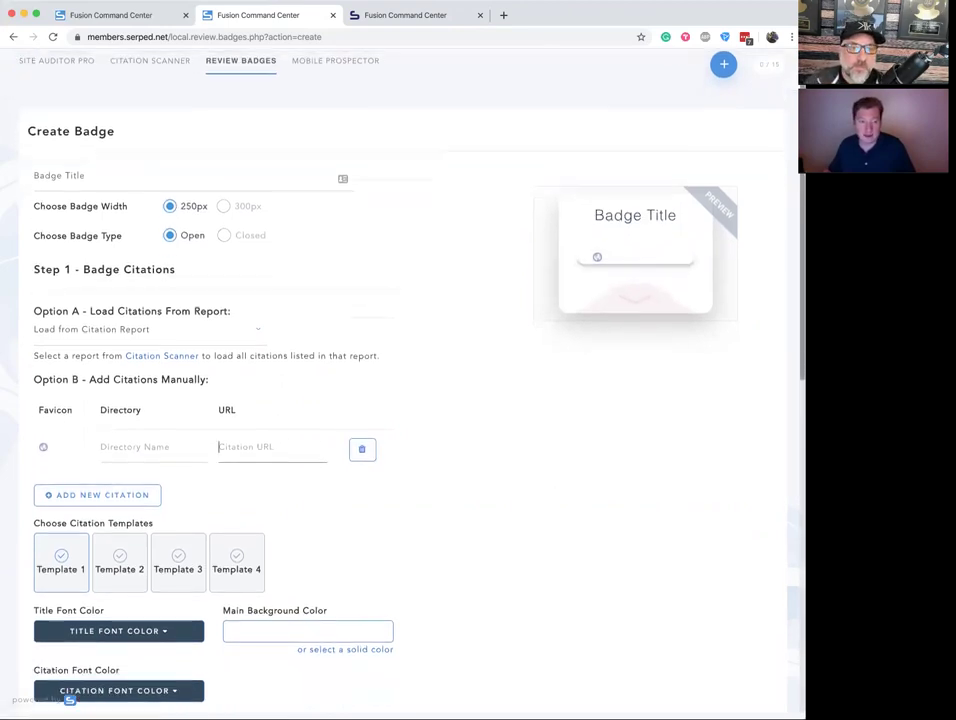
- Fill in the badge's footer link with anchor text "SEO by Your Name Here" and URL yourwebsitehere.com
{"action": "scroll", "coordinate": [776, 527], "scroll_direction": "down", "scroll_amount": 7}
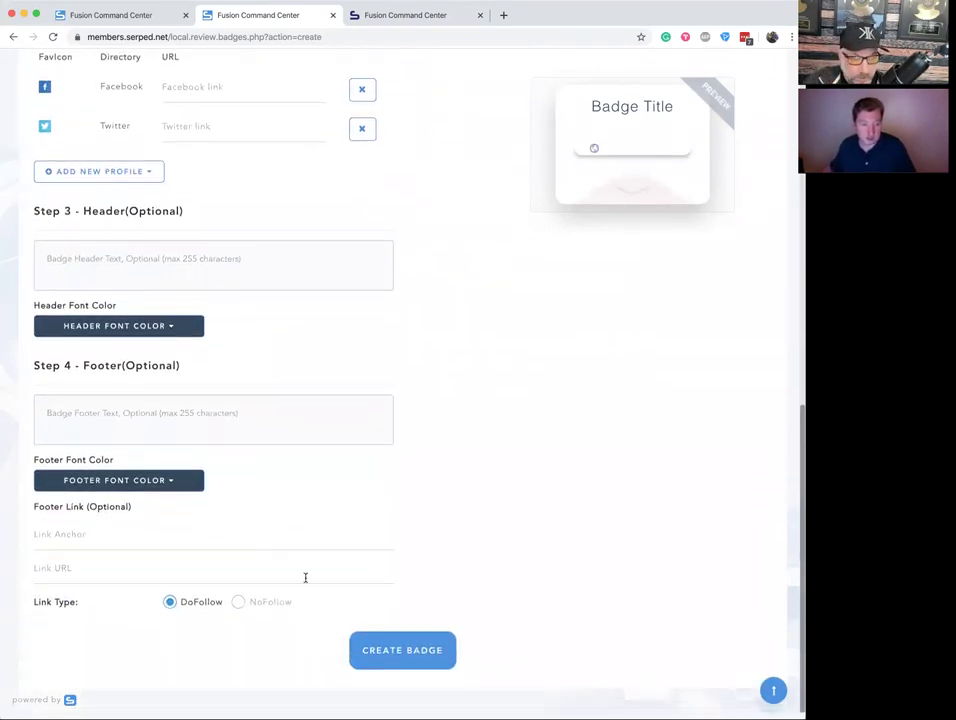
{"action": "left_click", "coordinate": [80, 535]}
{"action": "type", "text": "SEO by Your Name Here"}
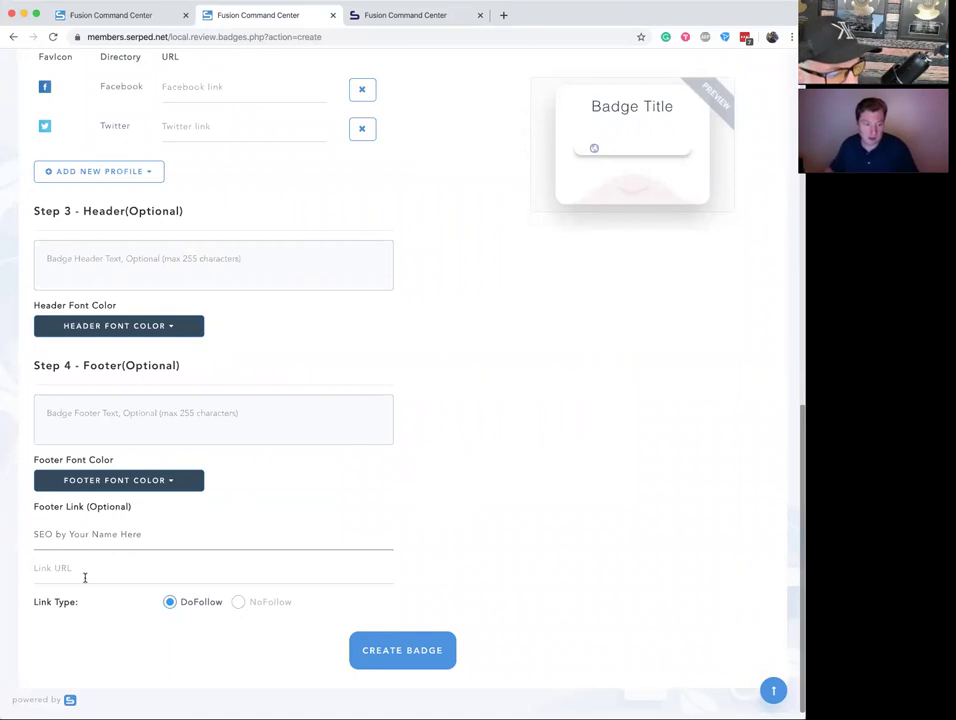
{"action": "left_click", "coordinate": [84, 572]}
{"action": "type", "text": "yourwebsitehe"}
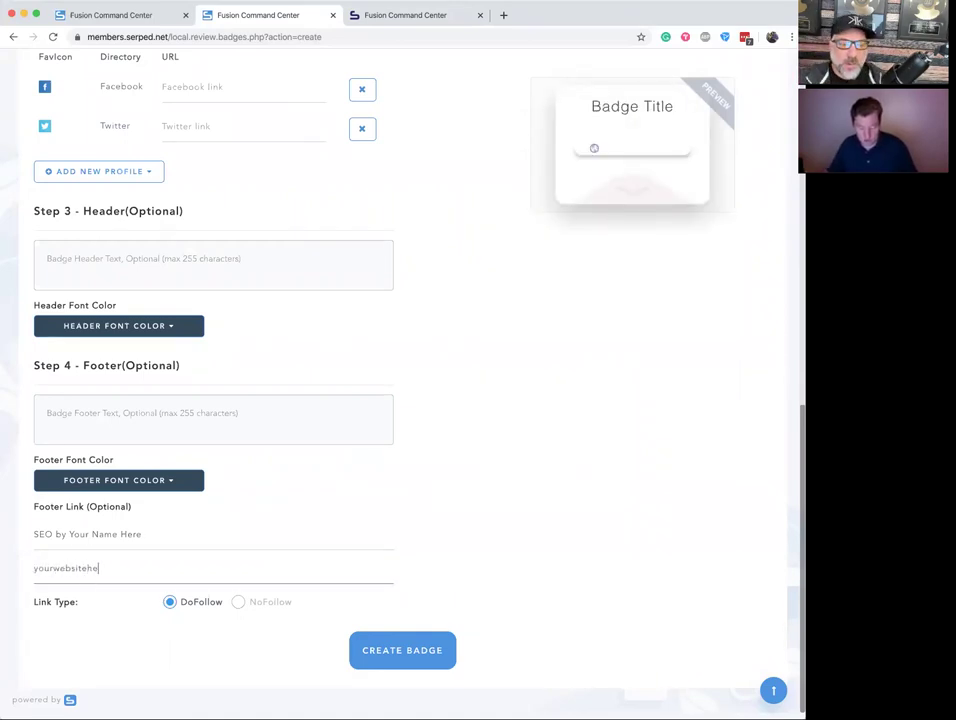
{"action": "type", "text": "re.com"}
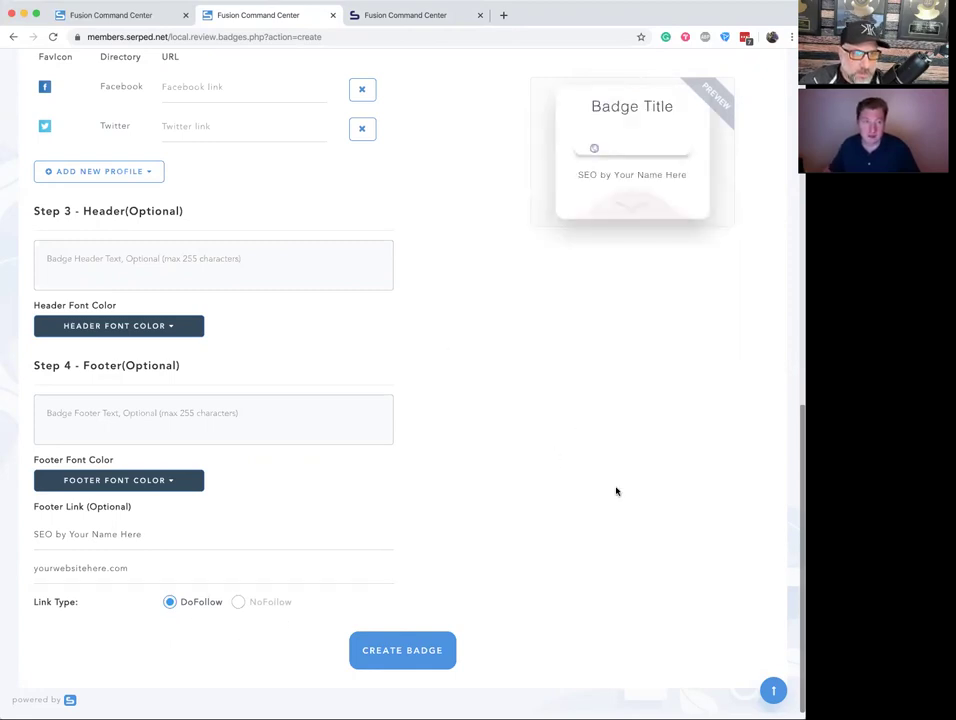
- Set the new badge's type to Closed
{"action": "scroll", "coordinate": [785, 444], "scroll_direction": "up", "scroll_amount": 15}
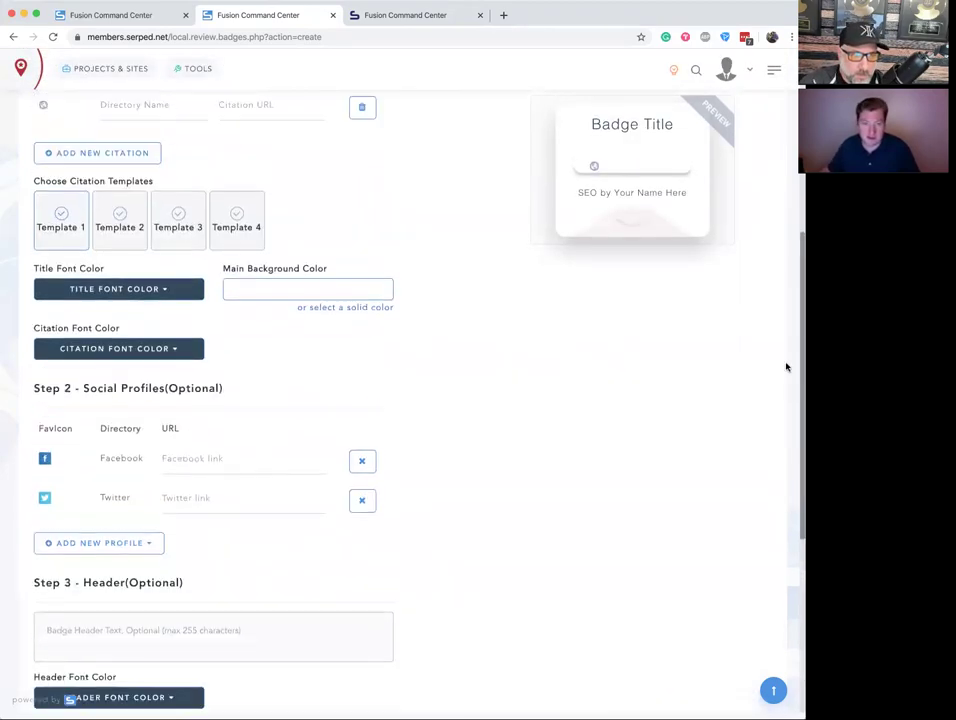
{"action": "scroll", "coordinate": [773, 281], "scroll_direction": "up", "scroll_amount": 1}
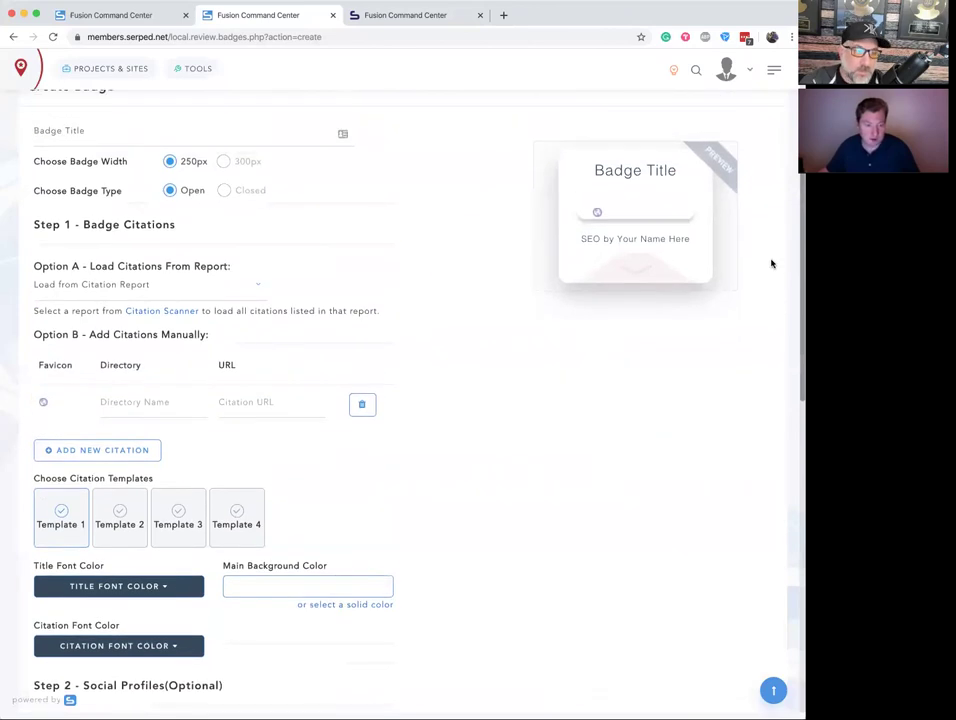
{"action": "scroll", "coordinate": [770, 250], "scroll_direction": "up", "scroll_amount": 1}
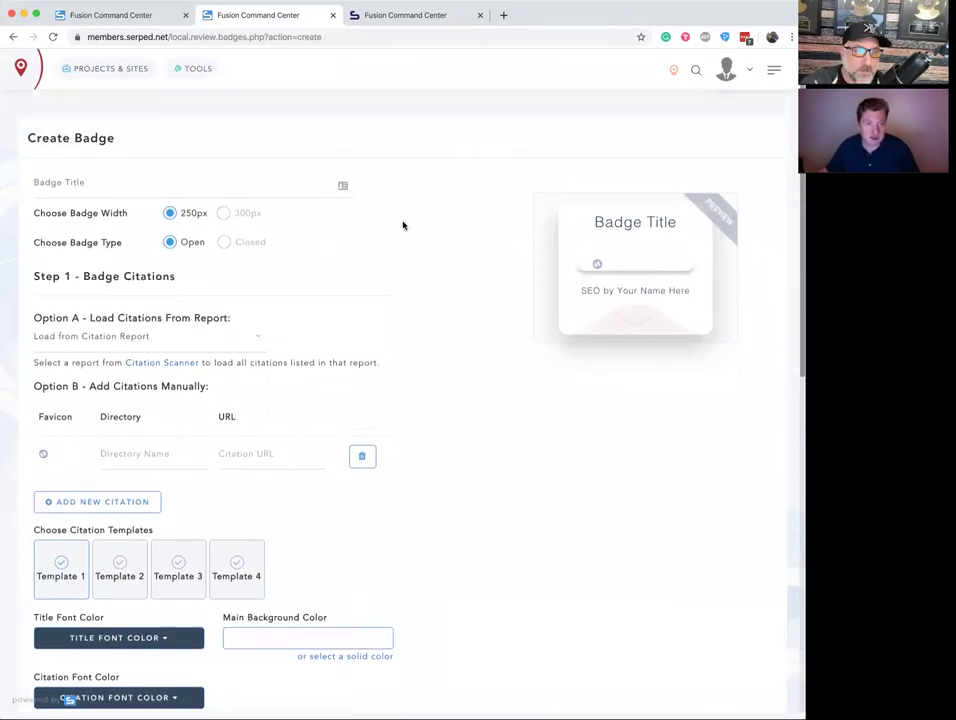
{"action": "left_click", "coordinate": [224, 243]}
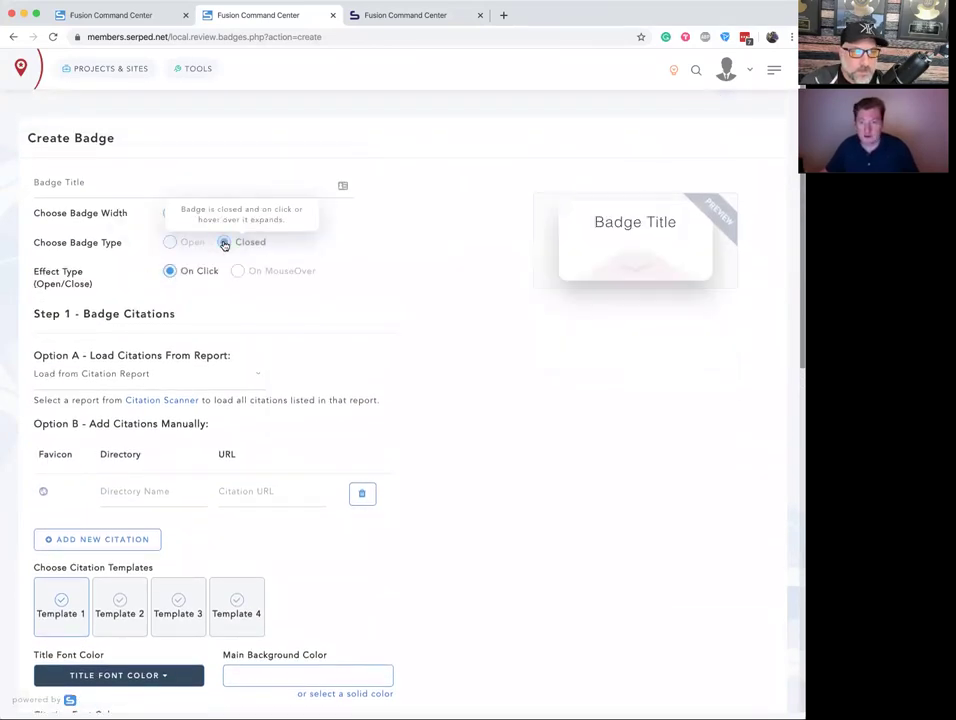
- Title the badge "Like us? Leave a Review" and set its width to 300px
{"action": "triple_click", "coordinate": [102, 182]}
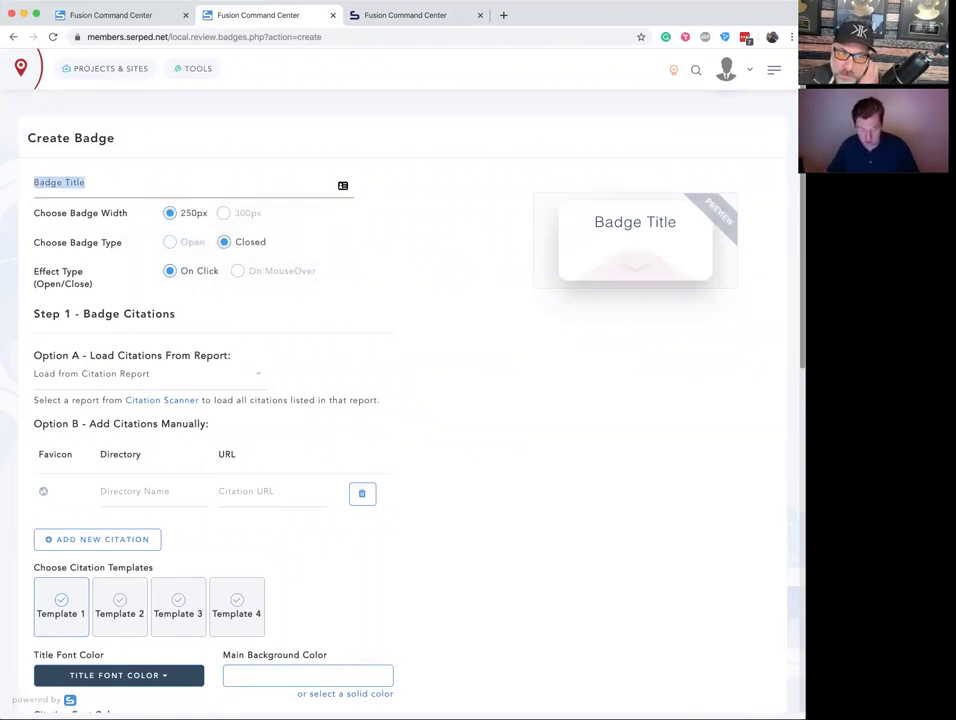
{"action": "type", "text": "Like us?"}
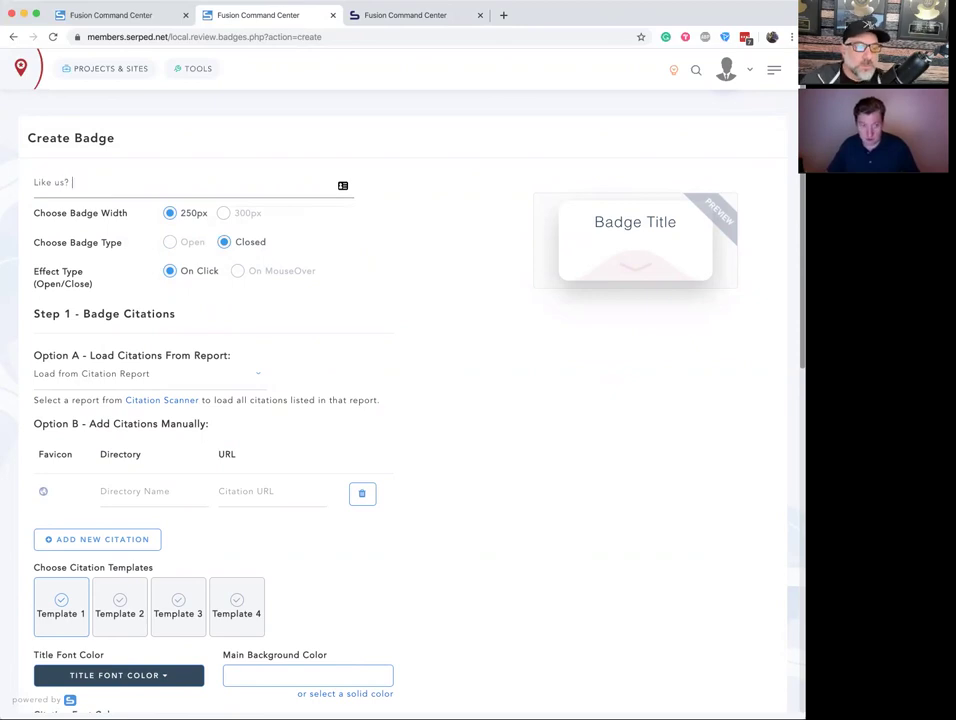
{"action": "type", "text": " Leave a R"}
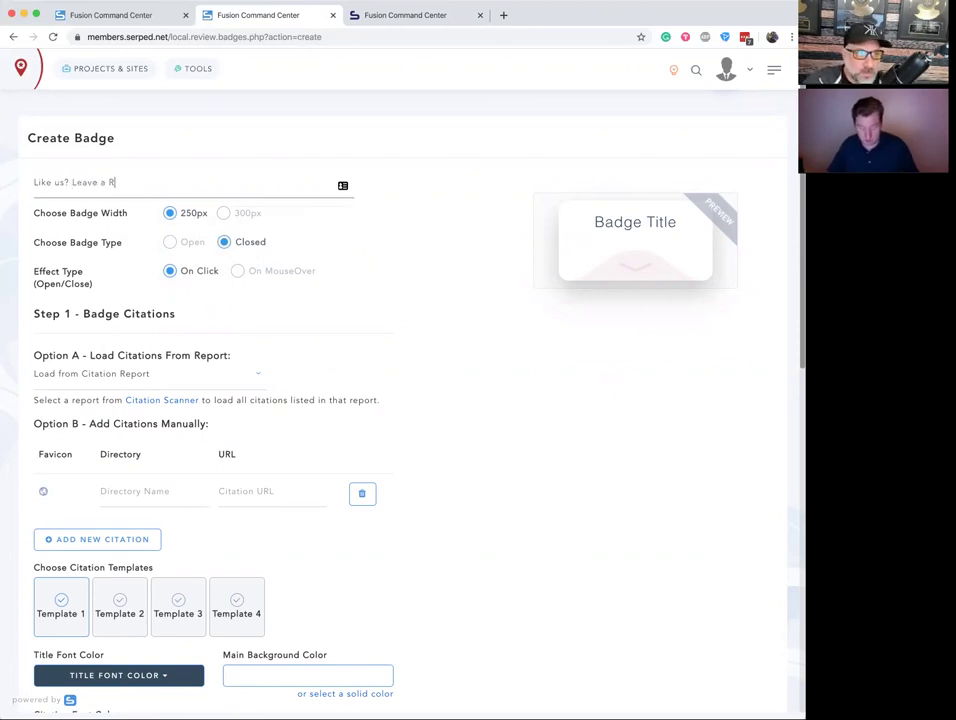
{"action": "type", "text": "eview"}
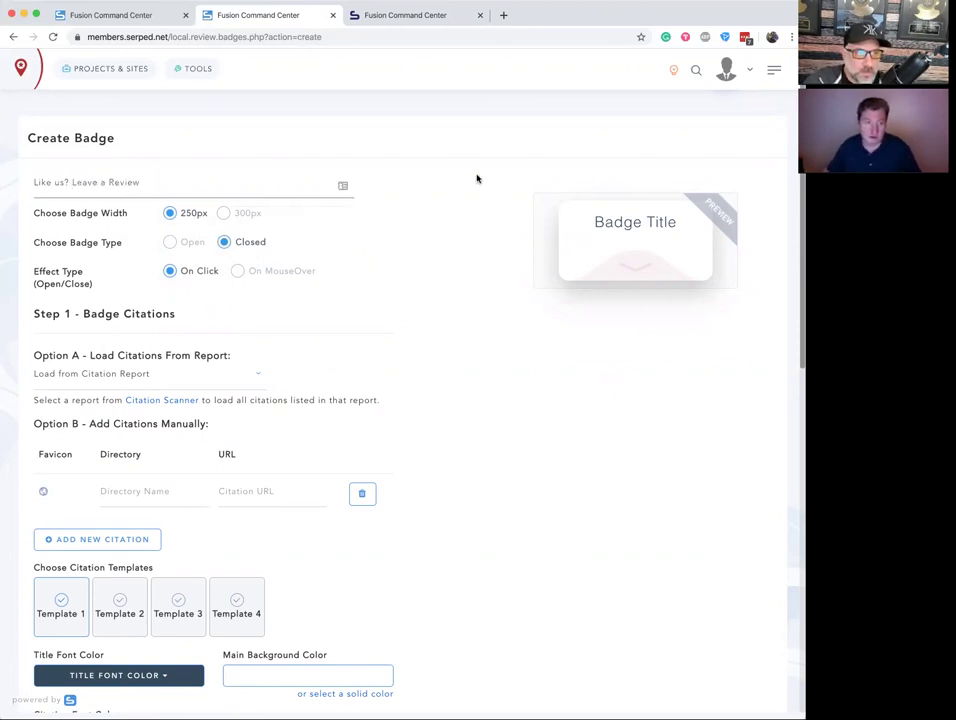
{"action": "left_click", "coordinate": [223, 213]}
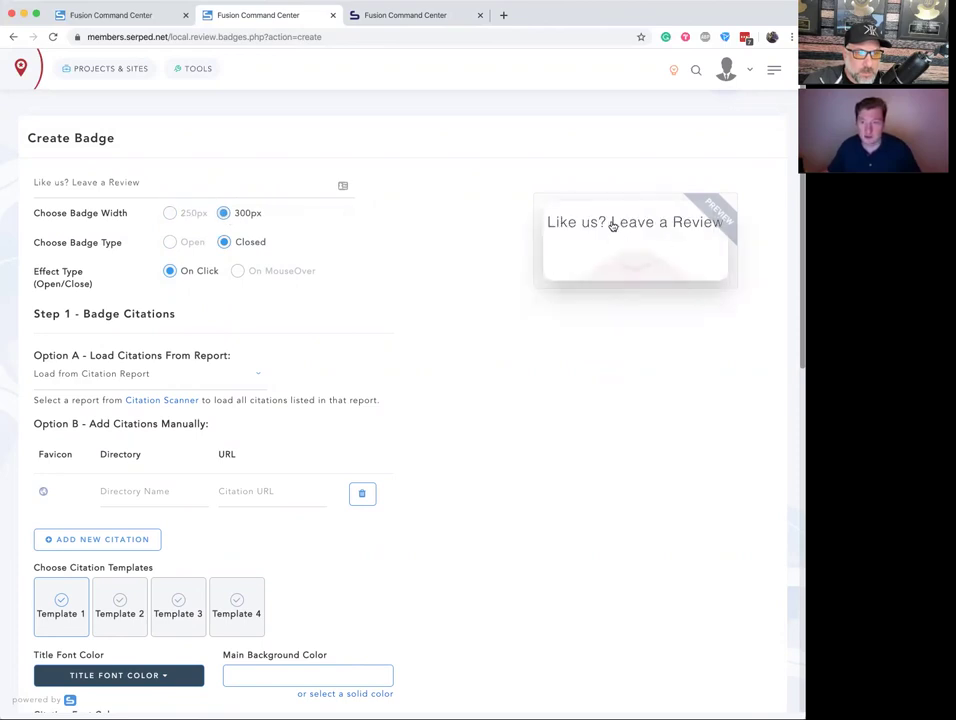
- Expand and collapse the badge preview, and return to the Review Badges start page without creating the badge
{"action": "left_click", "coordinate": [630, 271]}
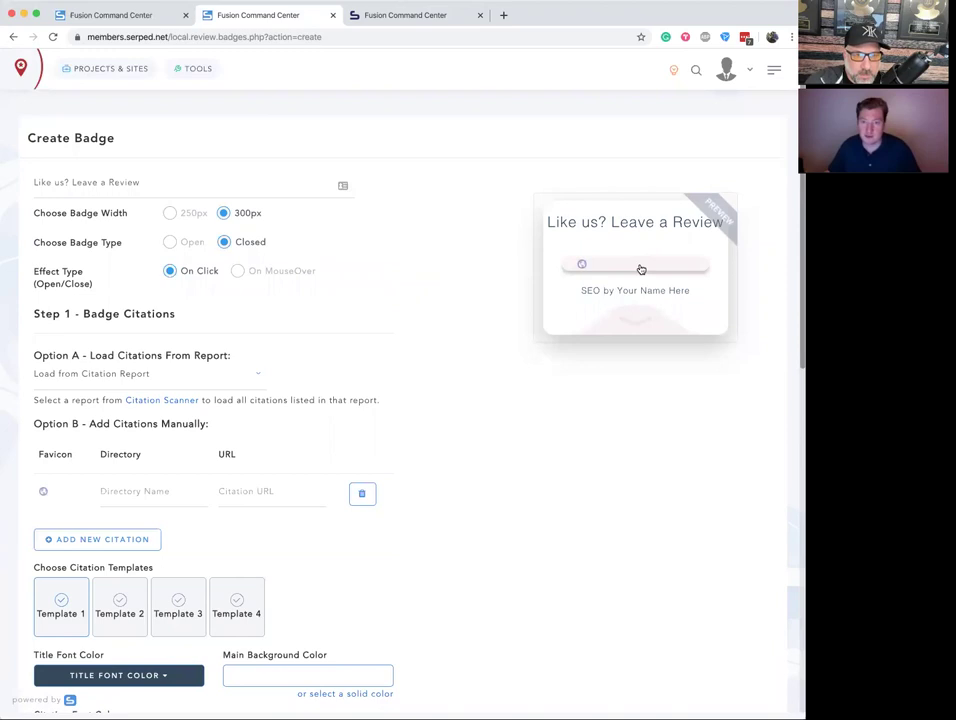
{"action": "left_click", "coordinate": [639, 322]}
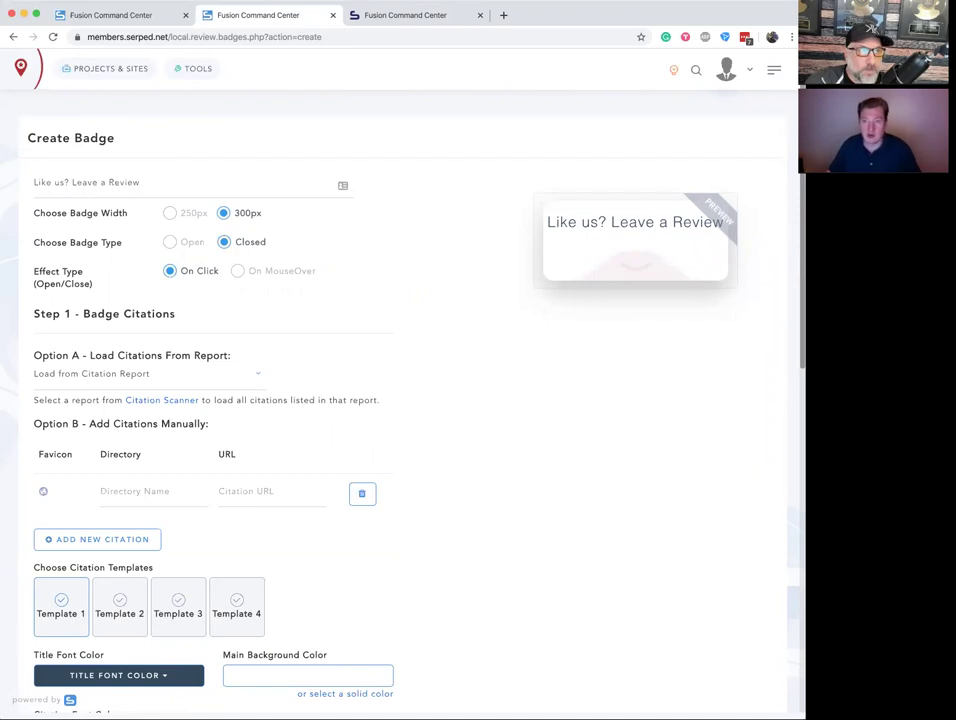
{"action": "scroll", "coordinate": [400, 400], "scroll_direction": "down", "scroll_amount": 1}
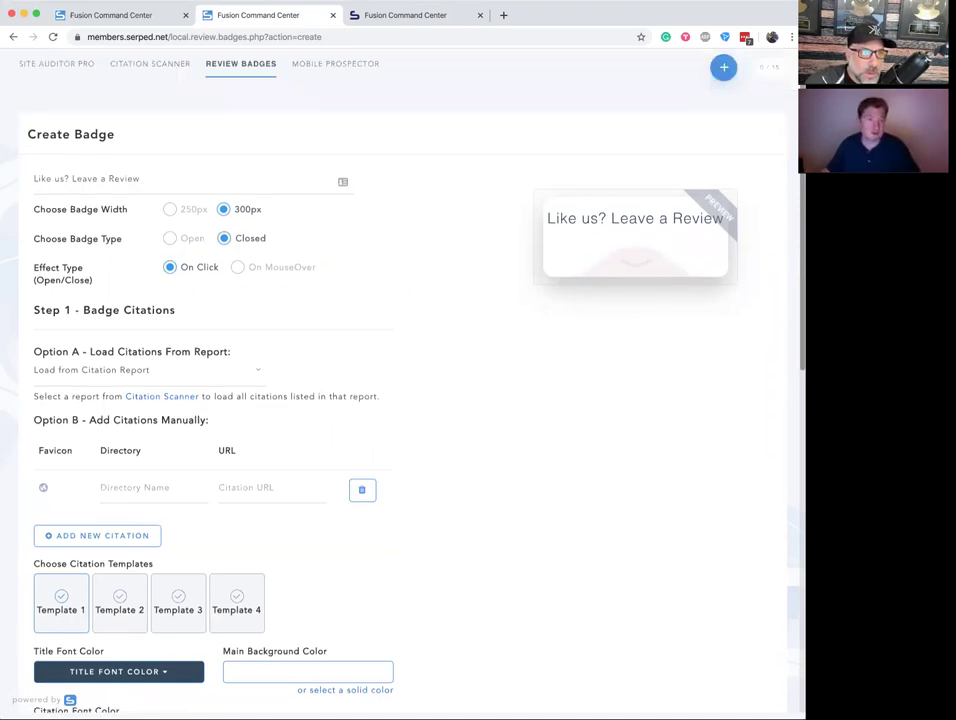
{"action": "scroll", "coordinate": [400, 400], "scroll_direction": "up", "scroll_amount": 1}
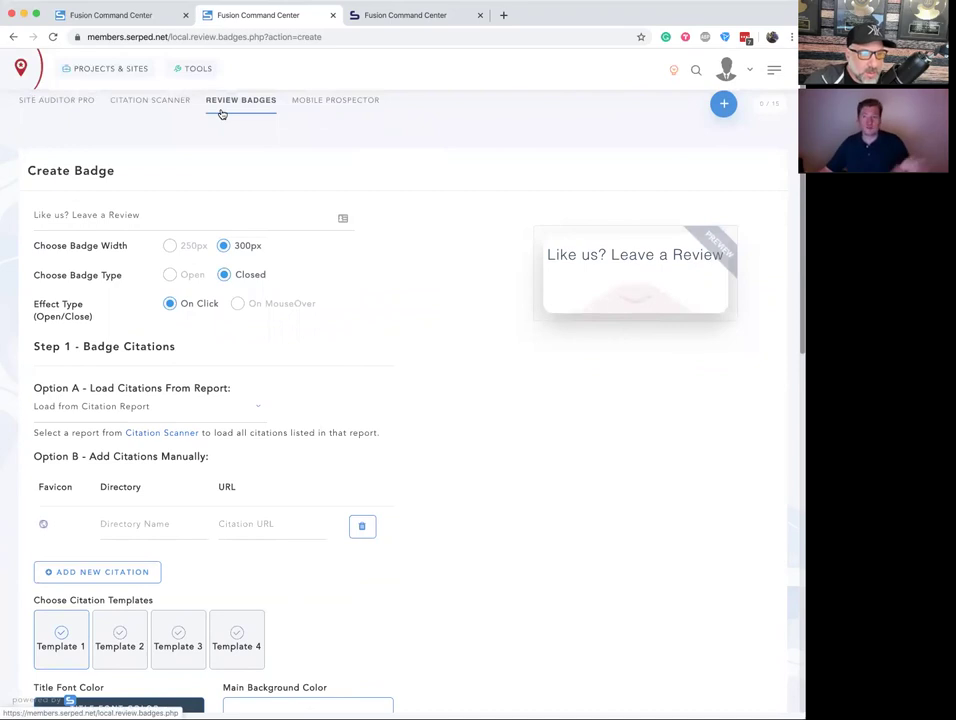
{"action": "left_click", "coordinate": [222, 114]}
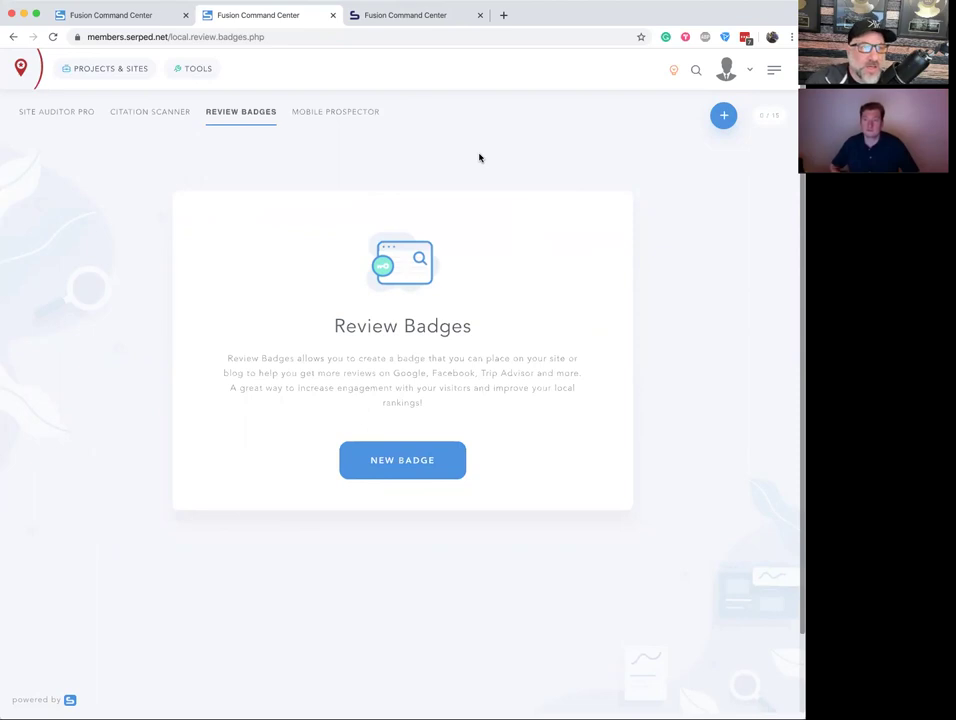
- Review the Fusion Command Center pricing page from the membership features through FAQ, testimonials and data sources, and return to the monthly and yearly plans
{"action": "left_click", "coordinate": [401, 17]}
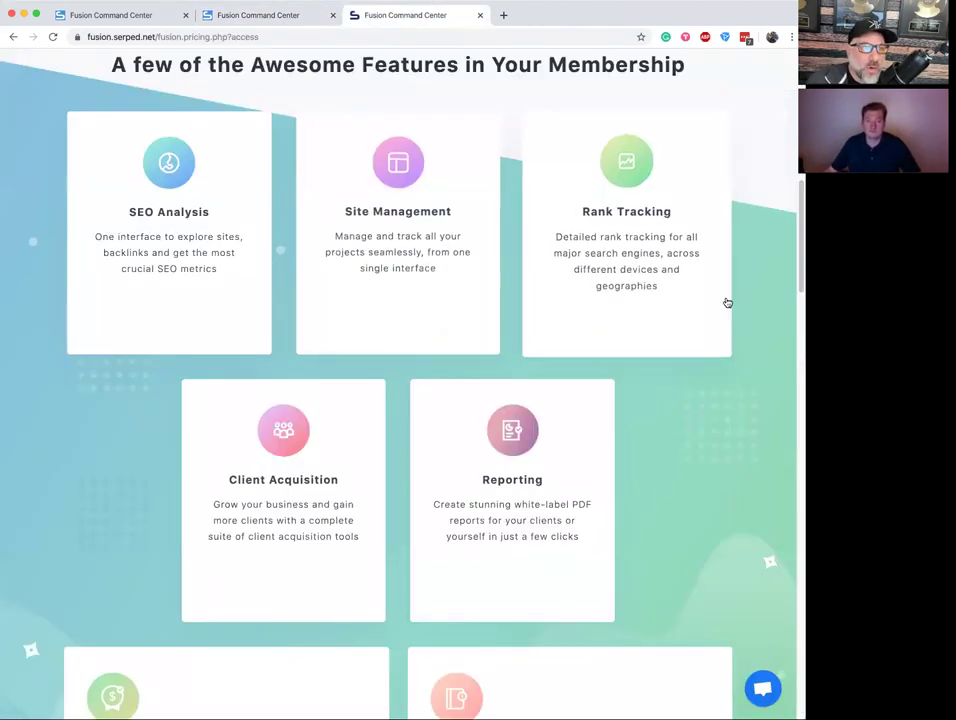
{"action": "scroll", "coordinate": [727, 302], "scroll_direction": "down", "scroll_amount": 1}
{"action": "scroll", "coordinate": [400, 380], "scroll_direction": "down", "scroll_amount": 1}
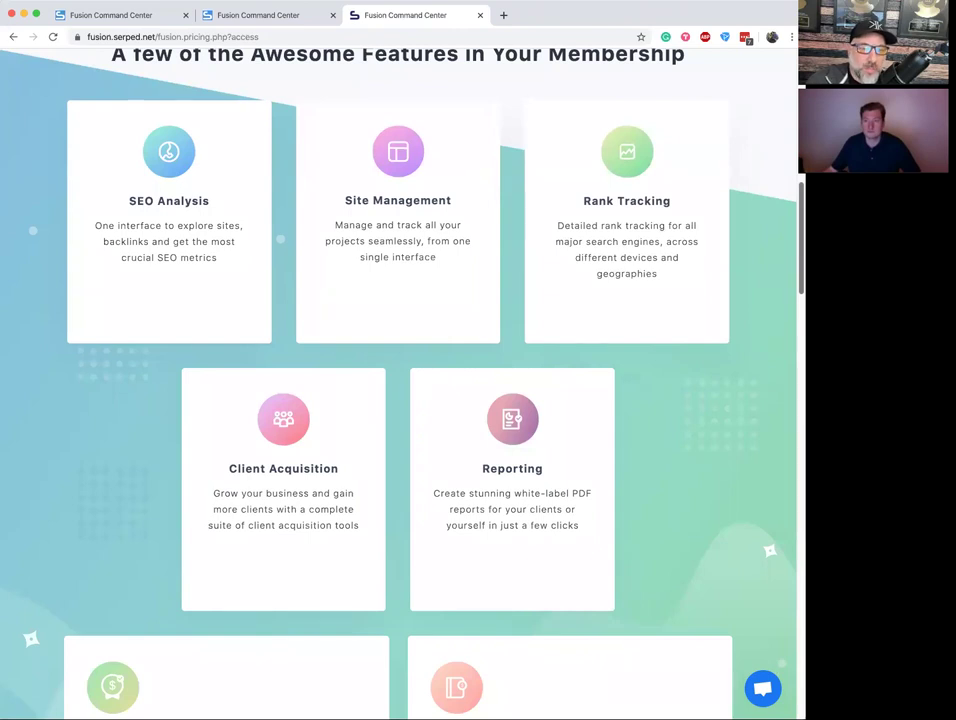
{"action": "scroll", "coordinate": [400, 380], "scroll_direction": "down", "scroll_amount": 8}
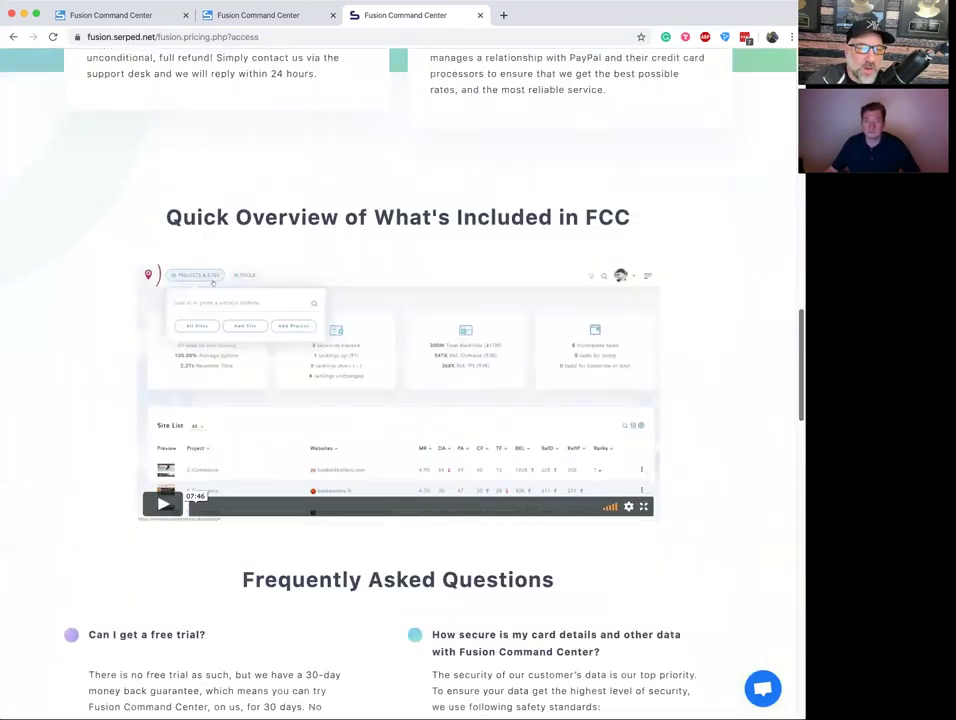
{"action": "scroll", "coordinate": [776, 540], "scroll_direction": "down", "scroll_amount": 10}
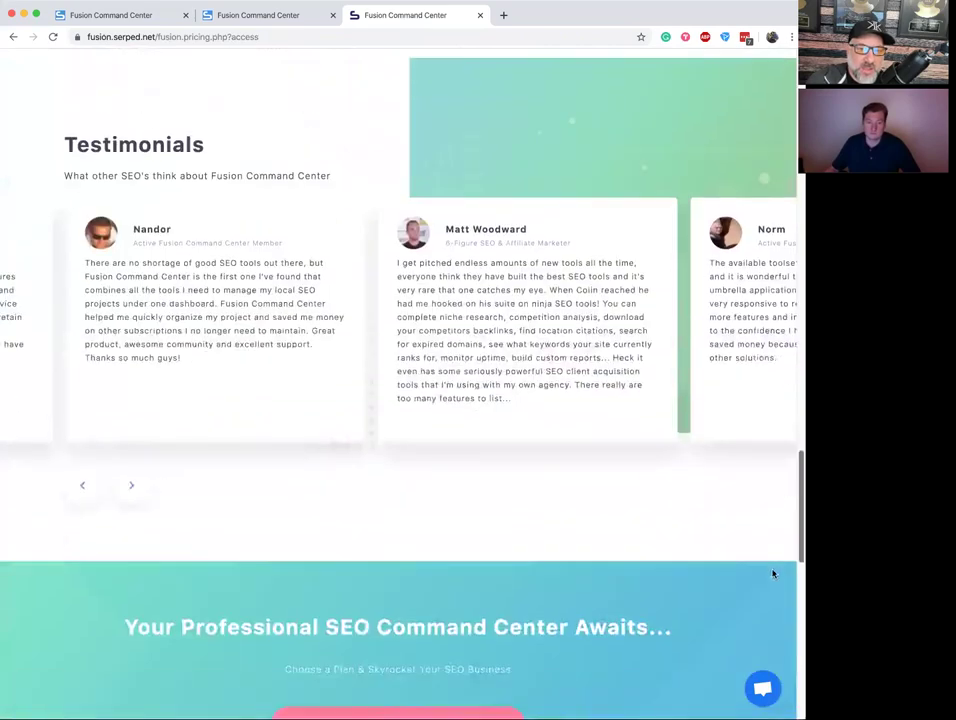
{"action": "scroll", "coordinate": [773, 586], "scroll_direction": "down", "scroll_amount": 5}
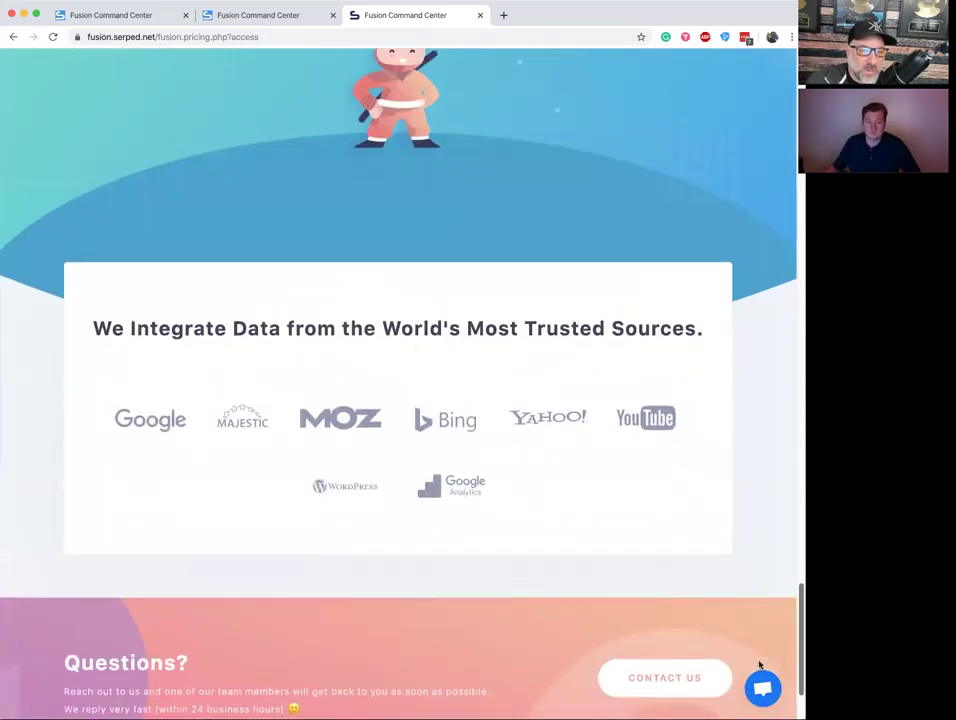
{"action": "scroll", "coordinate": [758, 640], "scroll_direction": "up", "scroll_amount": 5}
{"action": "scroll", "coordinate": [350, 442], "scroll_direction": "up", "scroll_amount": 20}
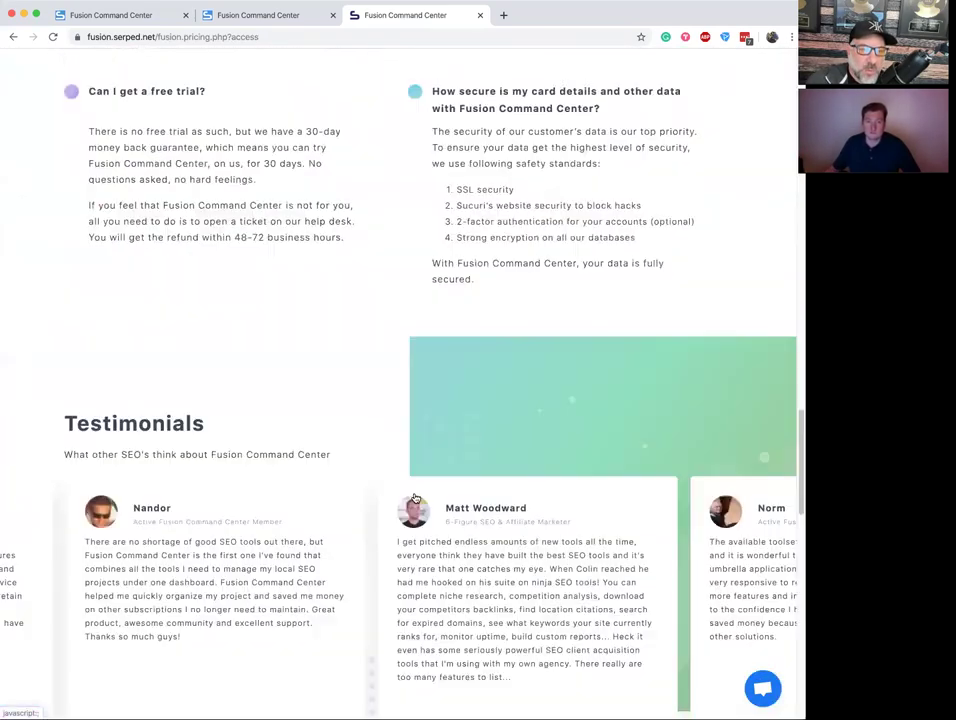
{"action": "scroll", "coordinate": [414, 497], "scroll_direction": "up", "scroll_amount": 2}
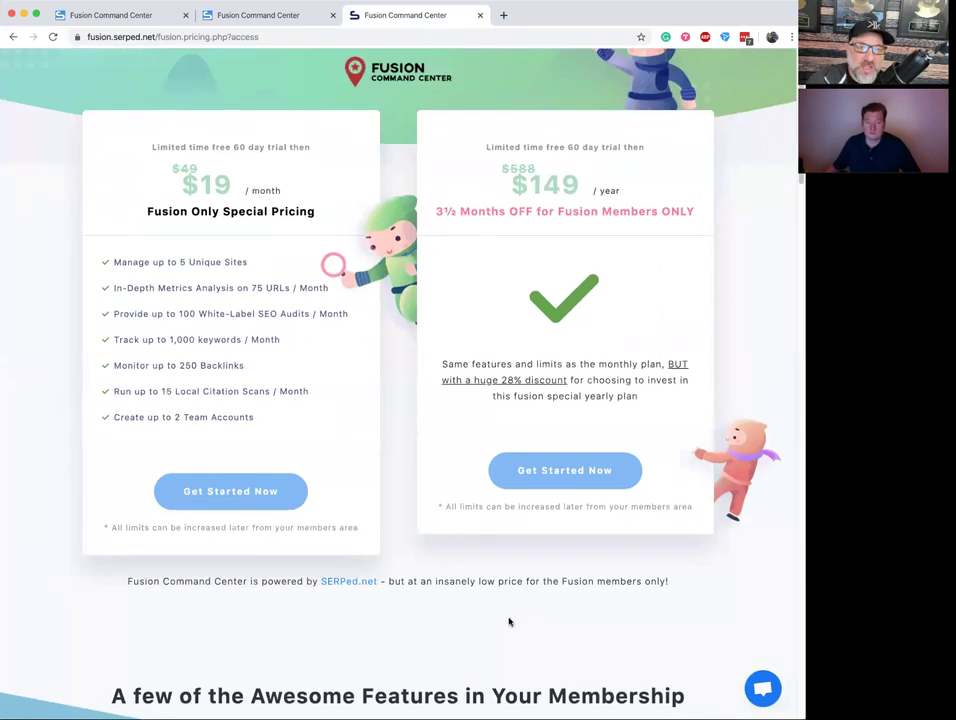
{"action": "scroll", "coordinate": [730, 300], "scroll_direction": "up", "scroll_amount": 1}
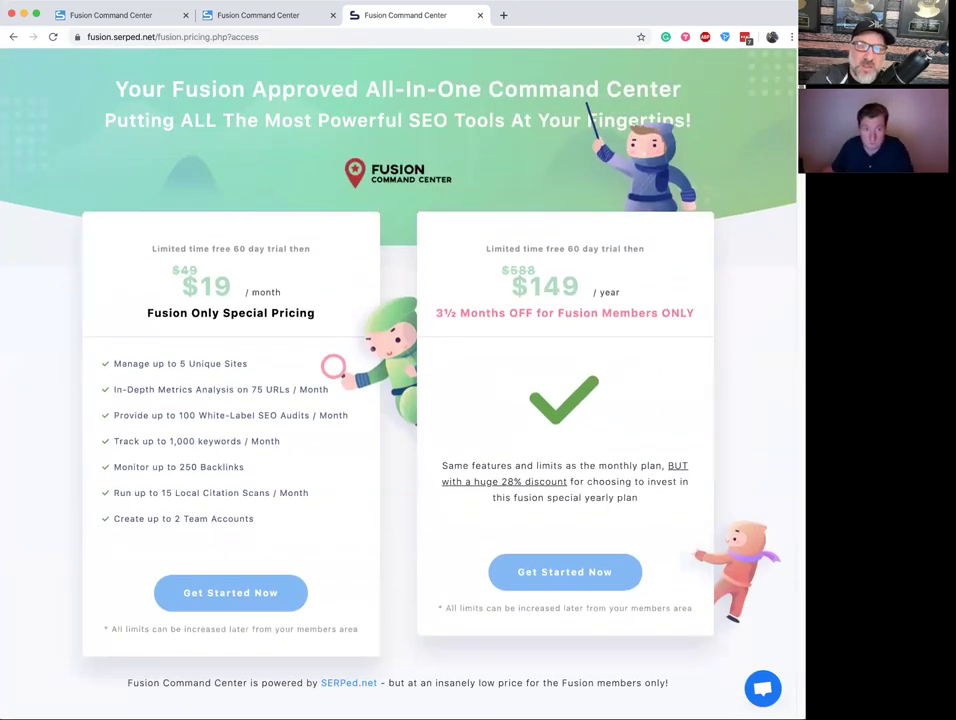